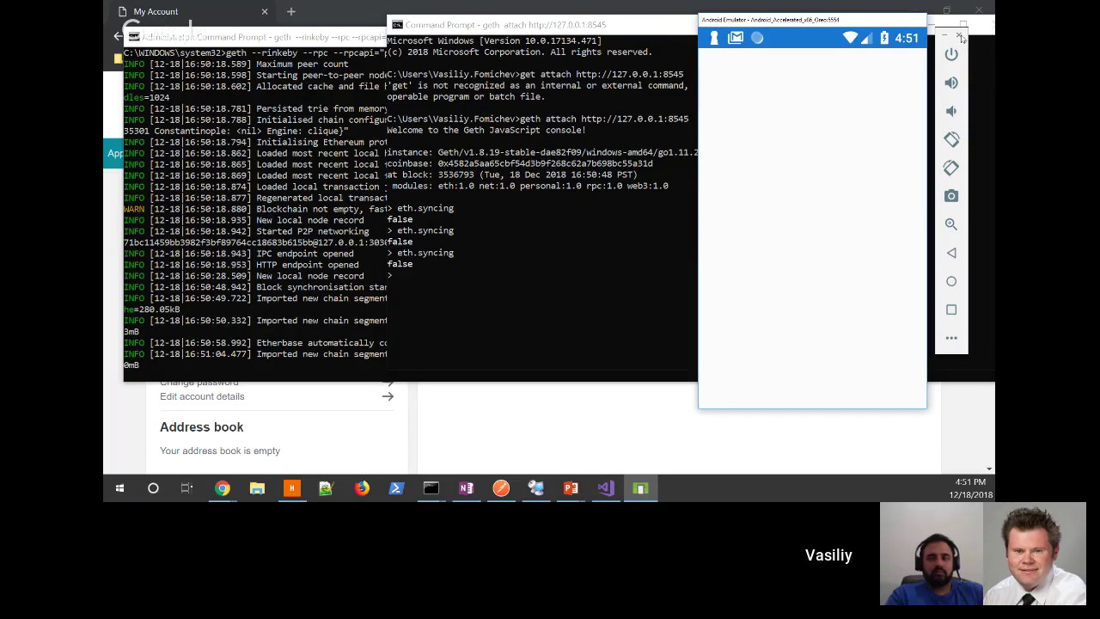
# Step: Close the emulator and storefront browser window, then open a maximized incognito Chrome window
pyautogui.click(960, 37)
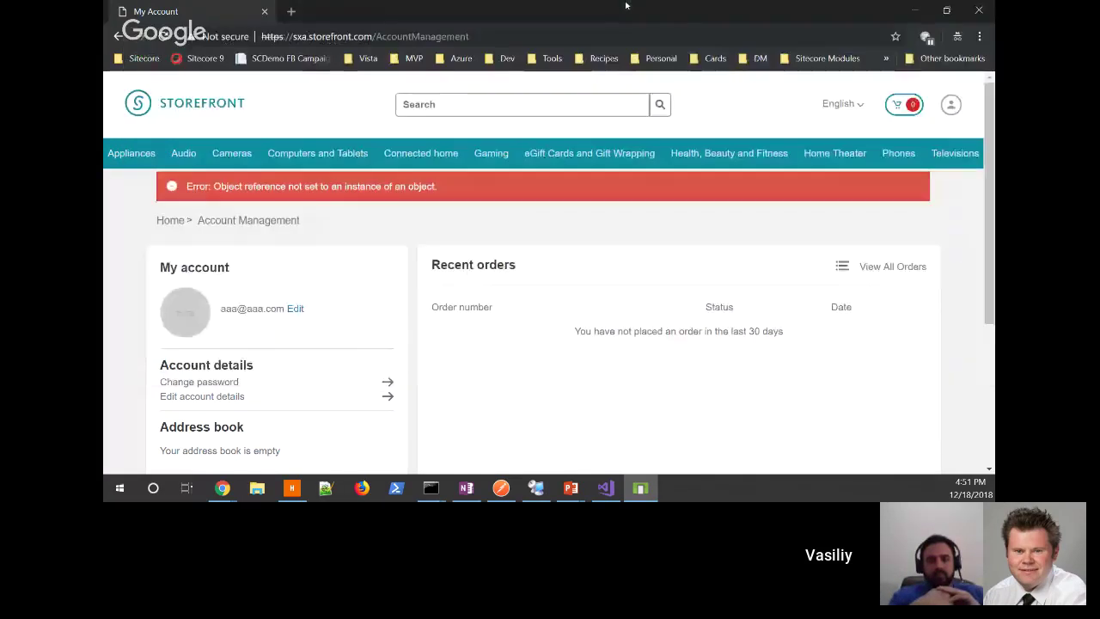
pyautogui.click(669, 10)
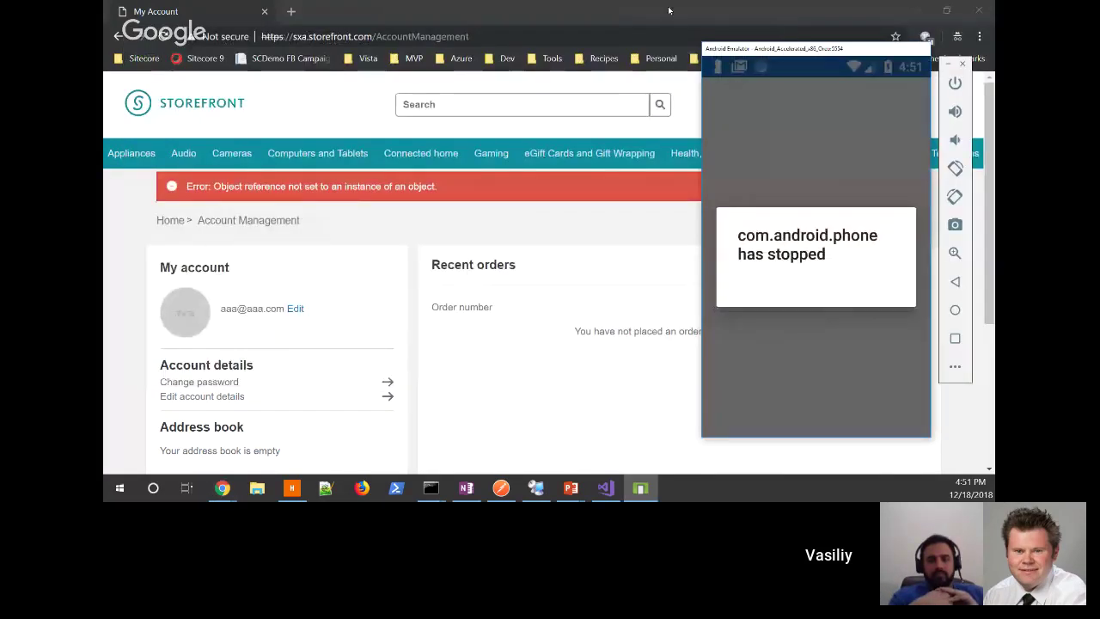
pyautogui.click(986, 9)
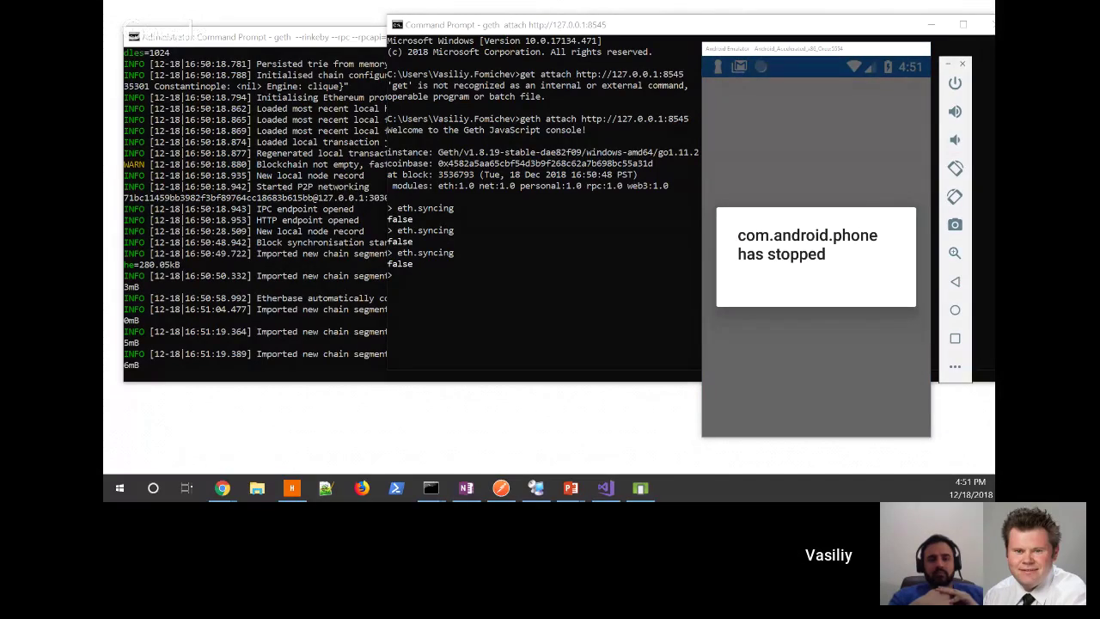
pyautogui.hotkey('ctrl', 'shift', 'n')
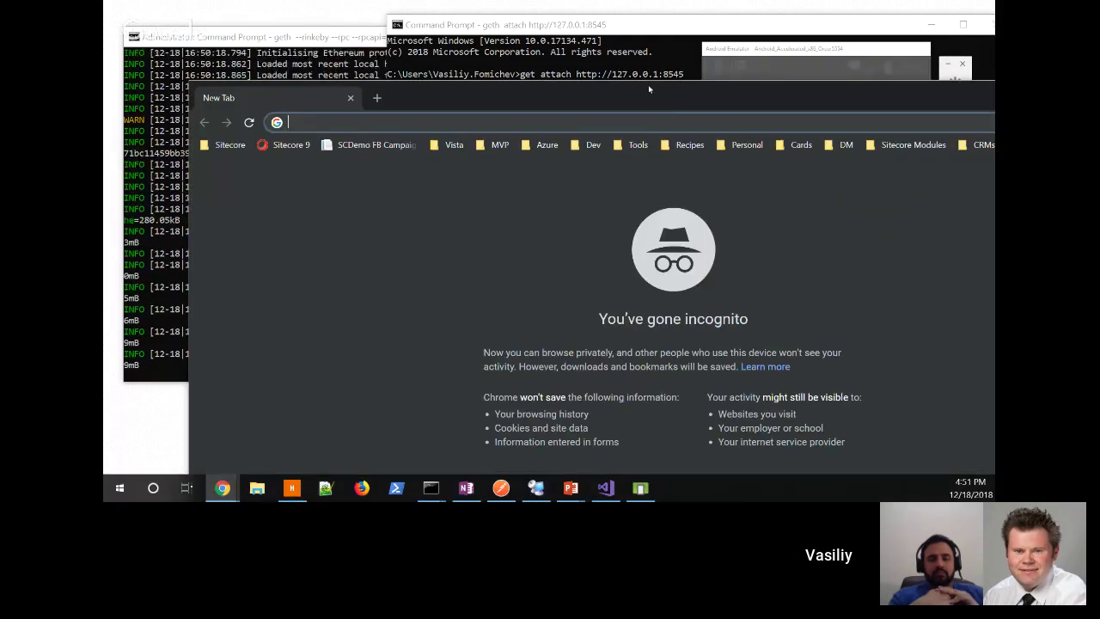
pyautogui.doubleClick(535, 104)
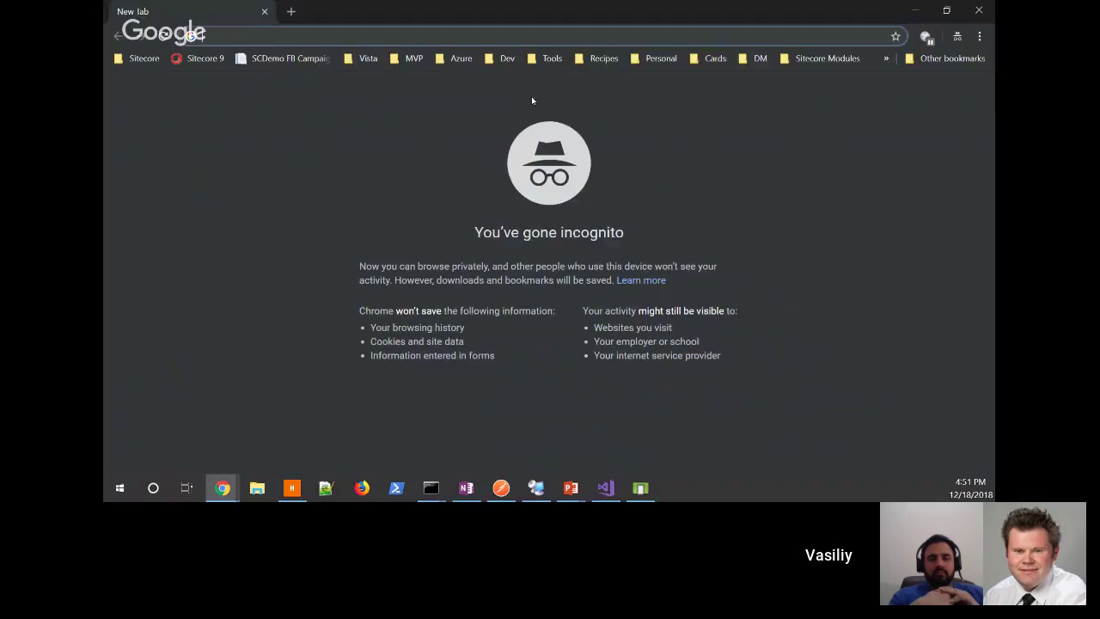
# Step: Open the storefront, accept the cookie notice, and go to the new-account registration page
pyautogui.write('sc')
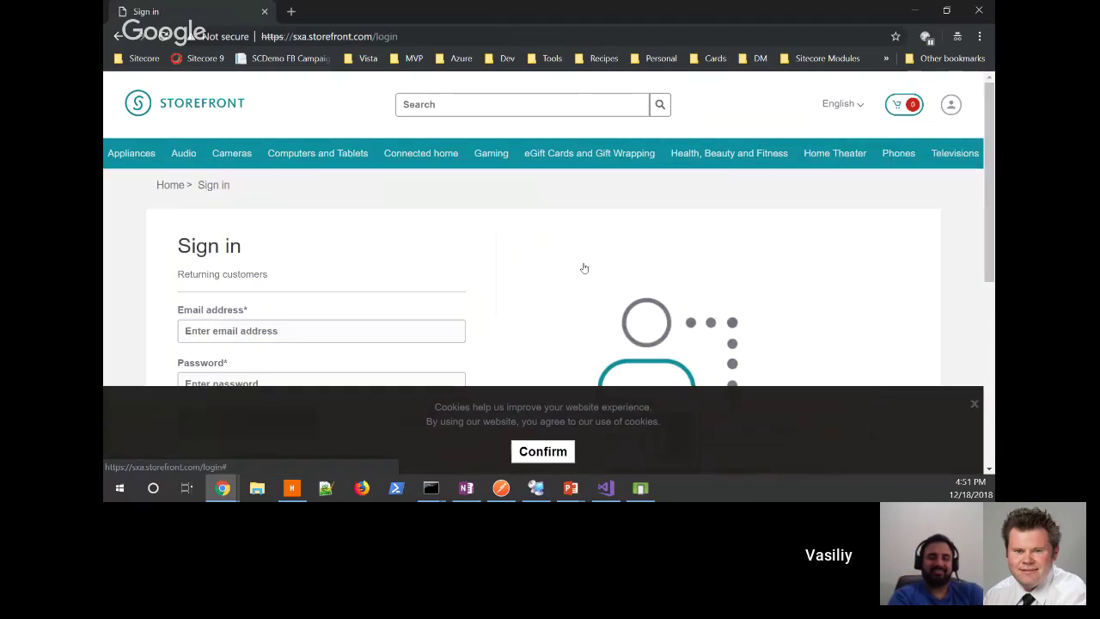
pyautogui.click(542, 450)
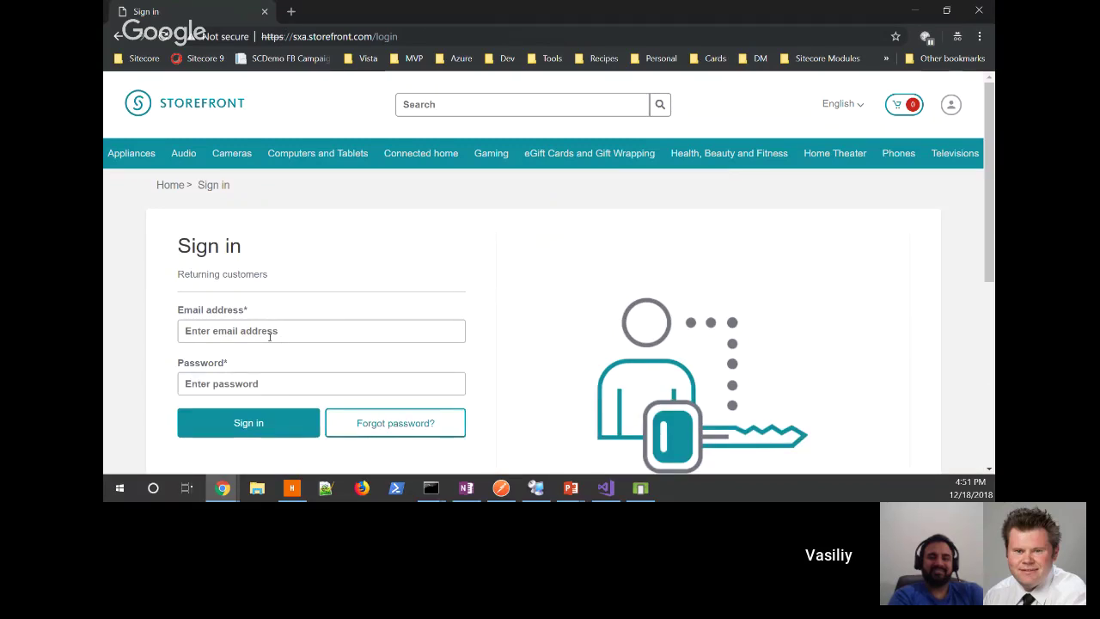
pyautogui.scroll(-3, 559, 404)
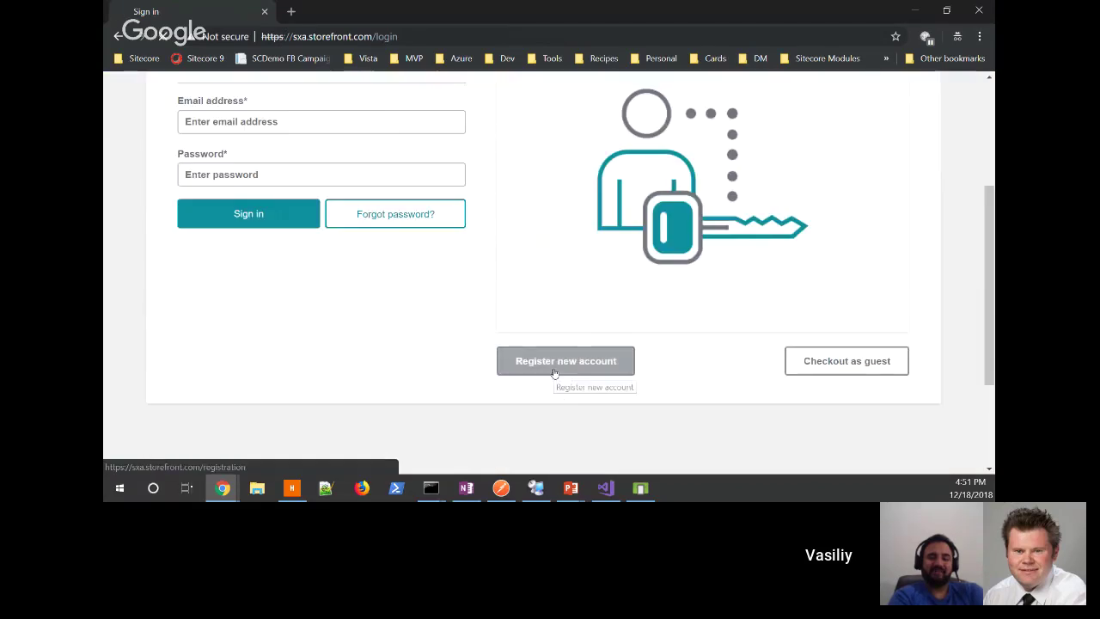
pyautogui.click(555, 372)
# Step: Register with an e-mail address and password, then move the reopened emulator window aside
pyautogui.click(267, 309)
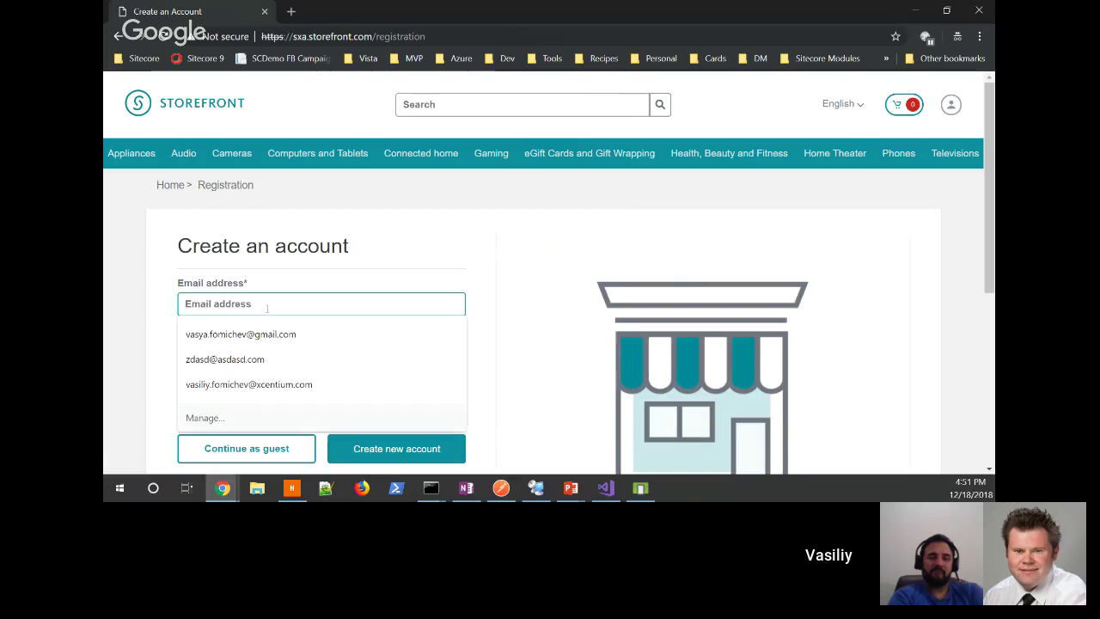
pyautogui.write('bbb')
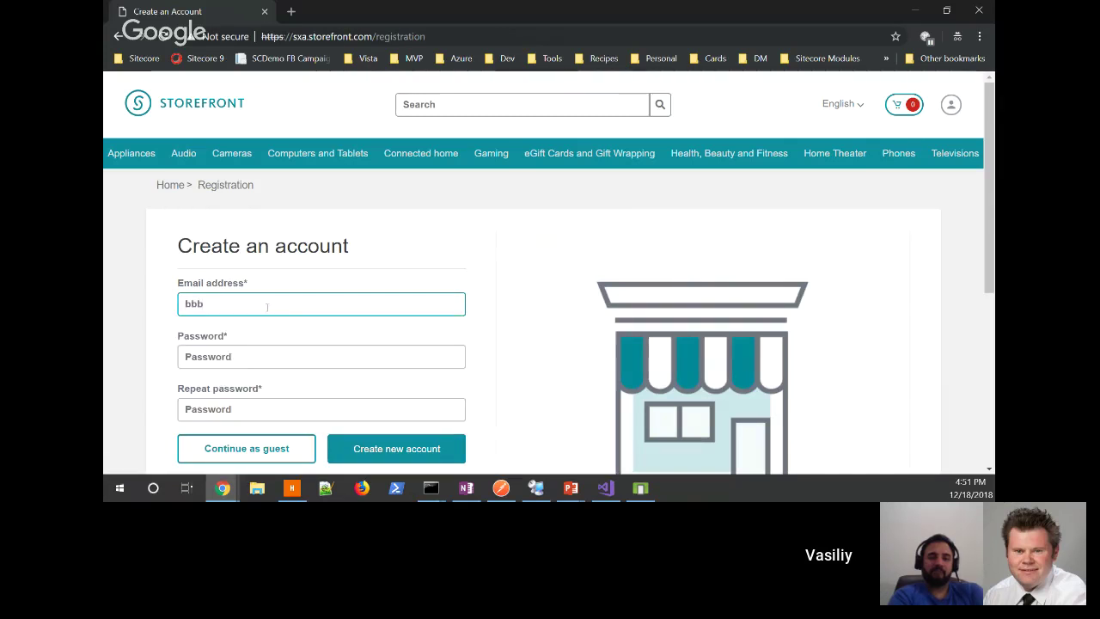
pyautogui.write('@b')
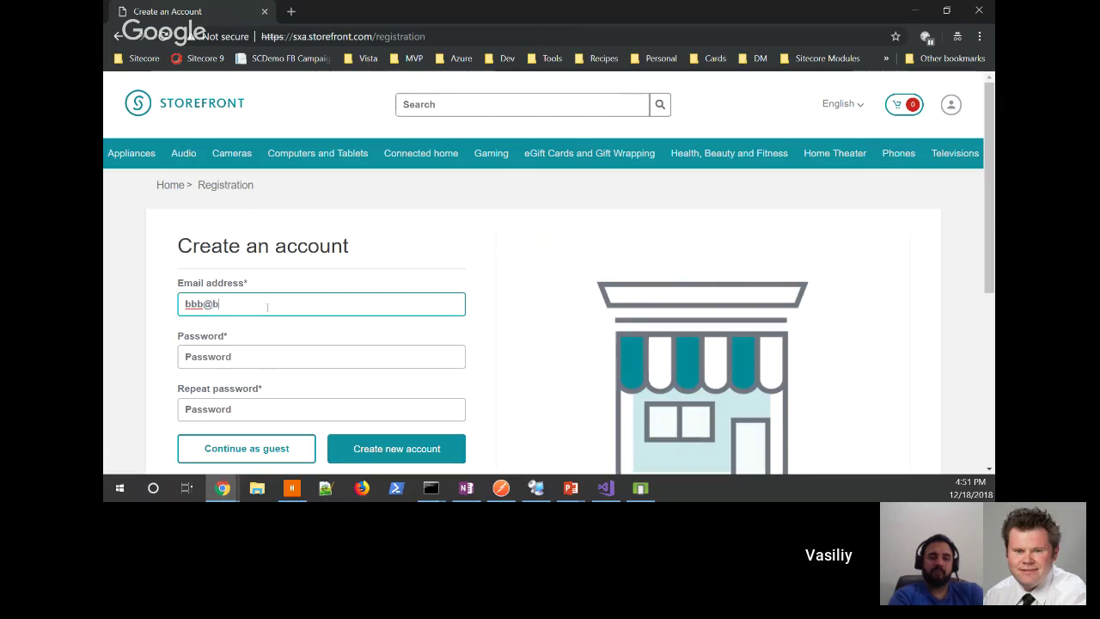
pyautogui.write('bb.com')
pyautogui.press('Tab')
pyautogui.write('bbb')
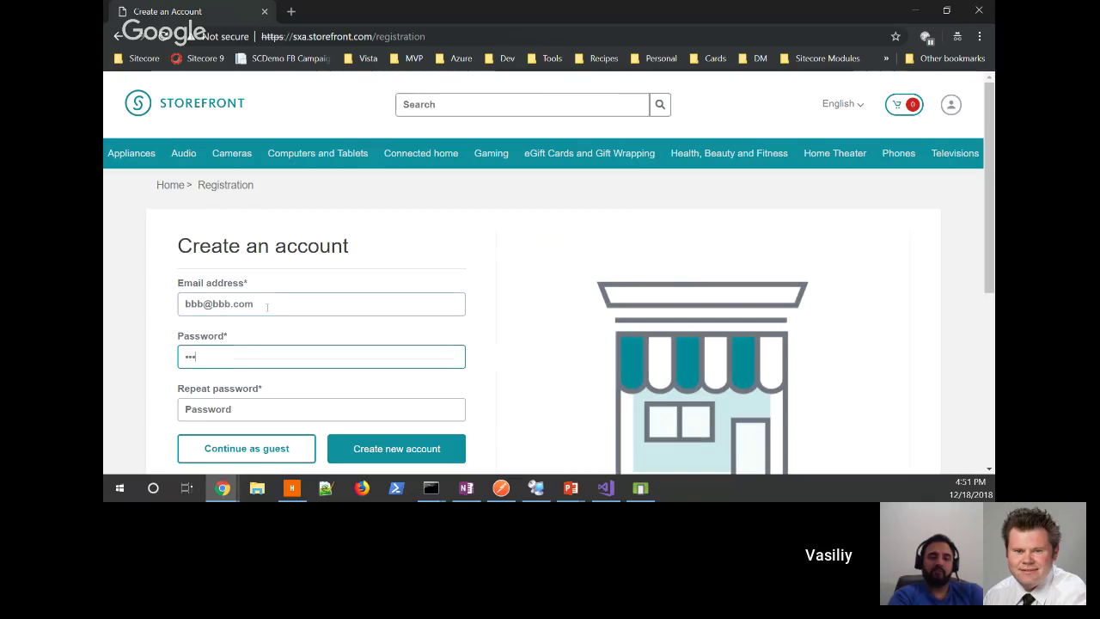
pyautogui.write('bbb')
pyautogui.press('Tab')
pyautogui.write('bbbbbbbb')
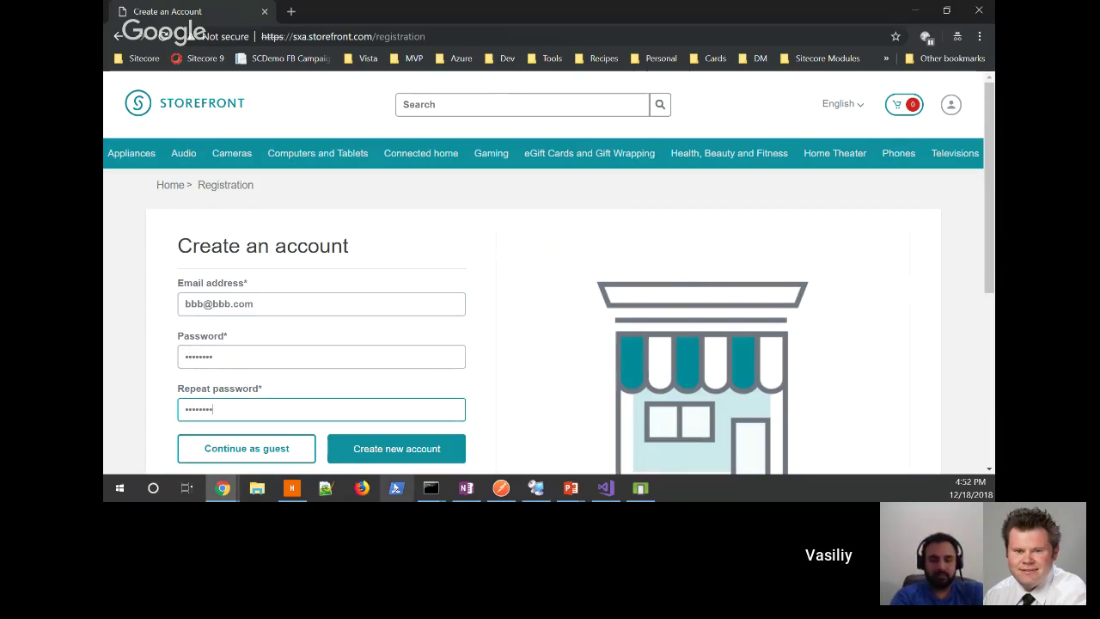
pyautogui.click(394, 452)
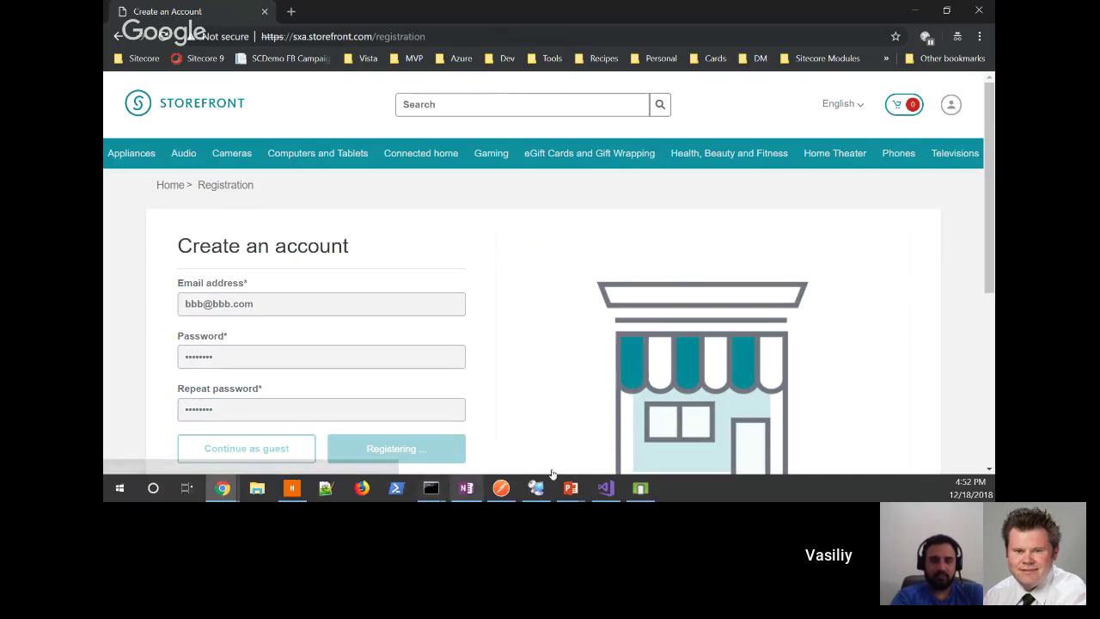
pyautogui.click(639, 487)
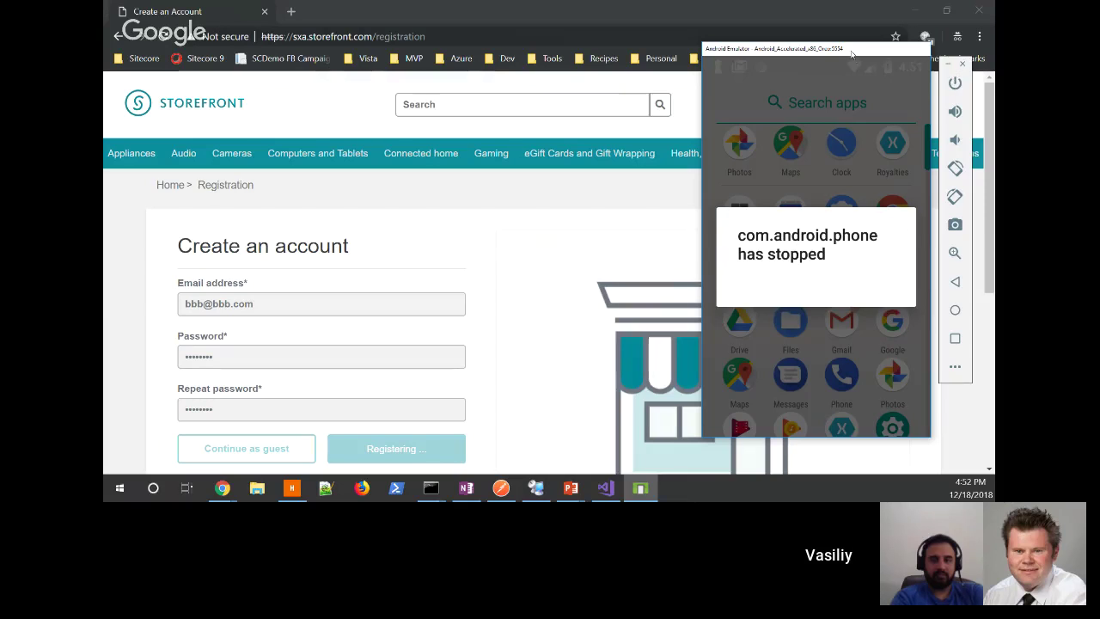
pyautogui.moveTo(850, 54); pyautogui.dragTo(690, 54)
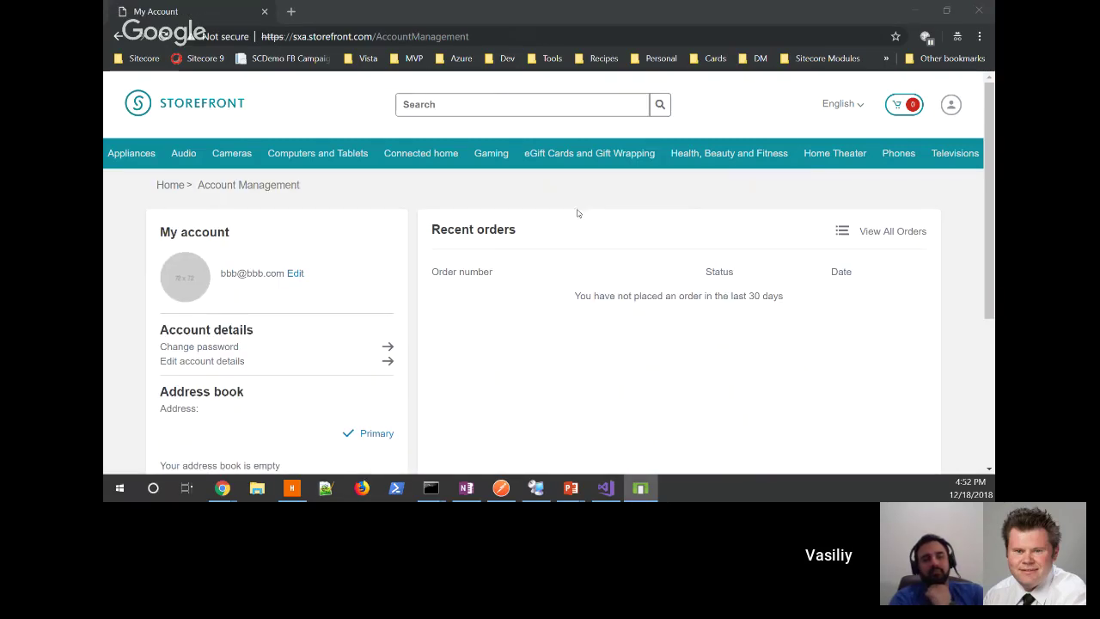
# Step: Move the emulator window right and switch to the browser showing the blockchain statistics article
pyautogui.click(579, 213)
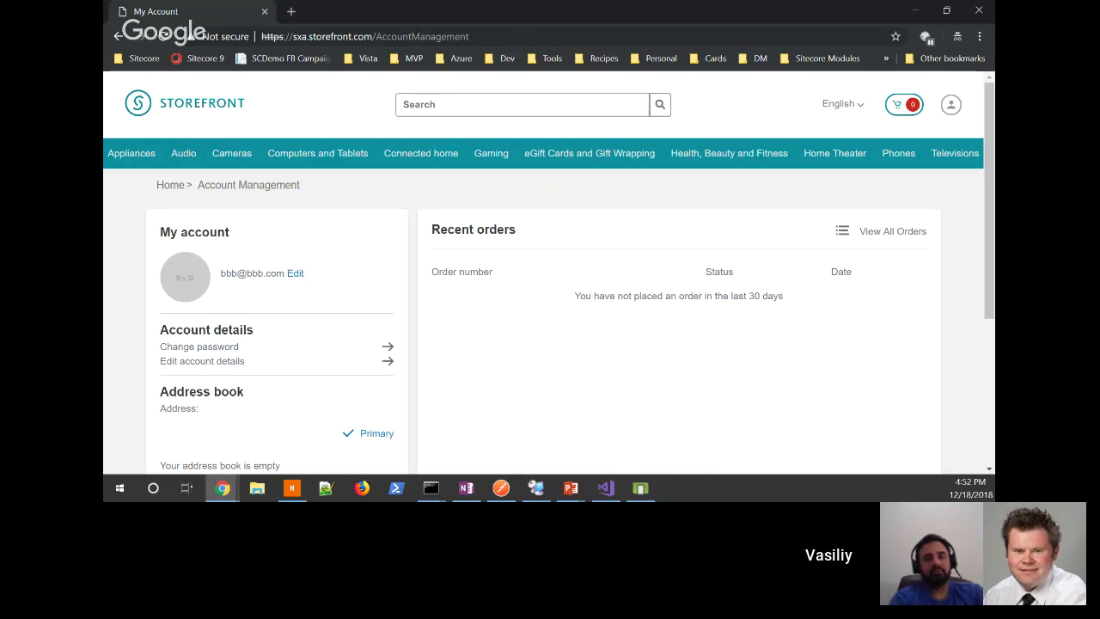
pyautogui.hotkey('alt', 'Tab')
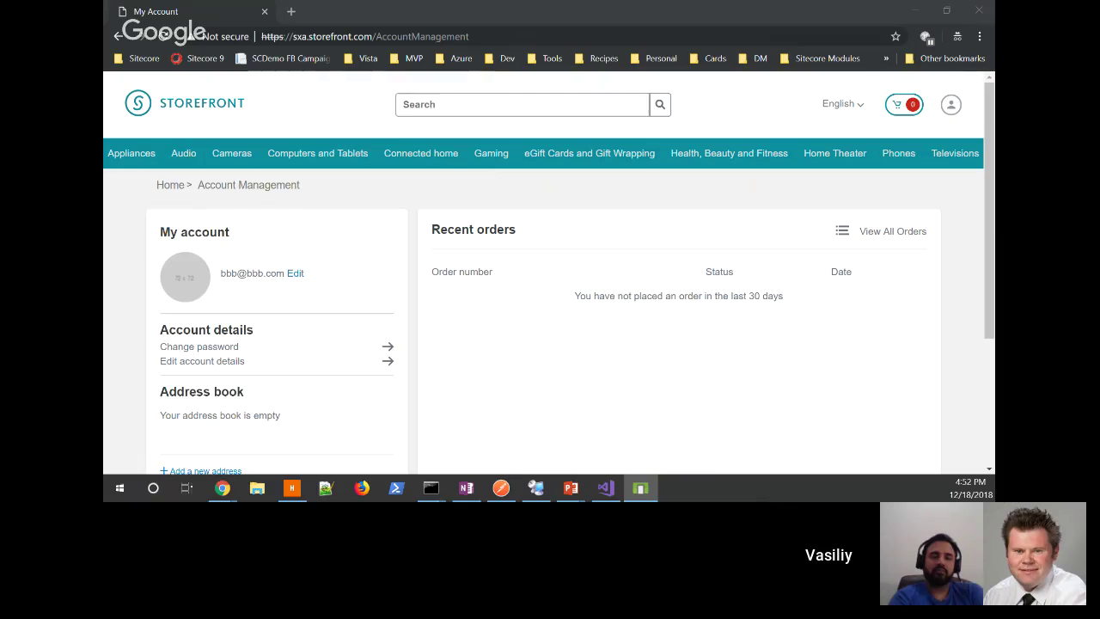
pyautogui.moveTo(95, 57)
pyautogui.mouseDown()
pyautogui.moveTo(769, 57)
pyautogui.moveTo(104, 43)
pyautogui.mouseUp()
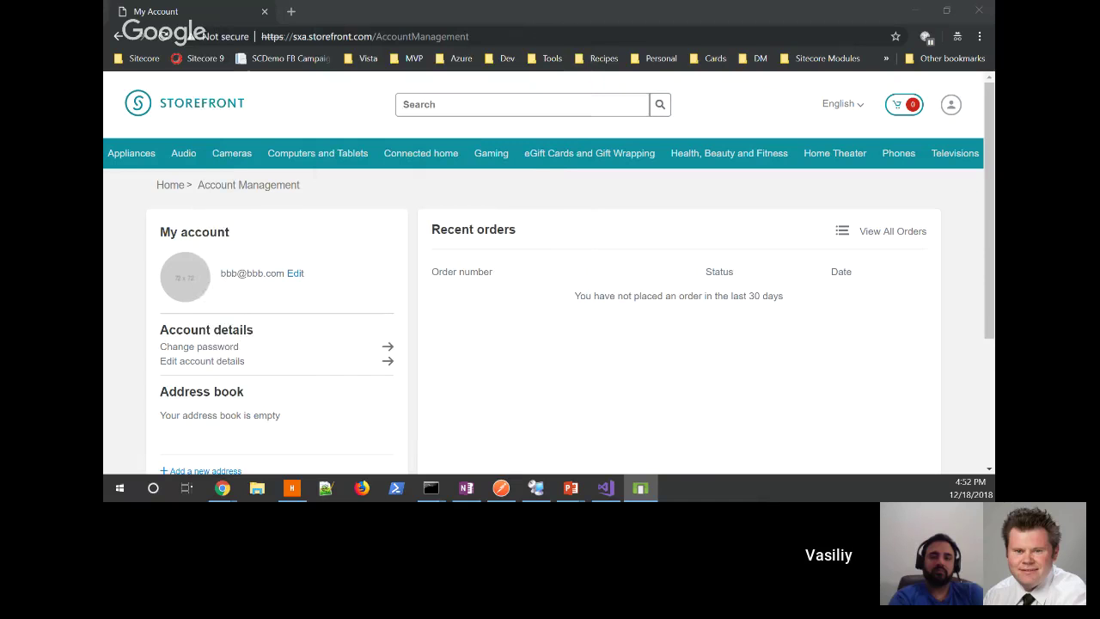
pyautogui.click(593, 12)
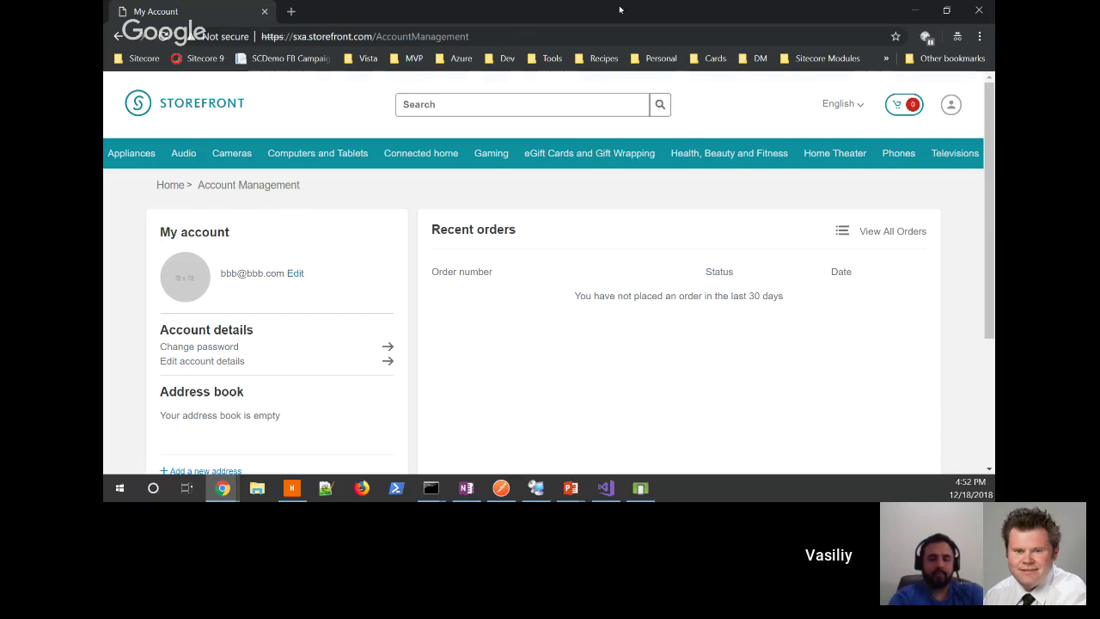
pyautogui.hotkey('alt', 'Tab')
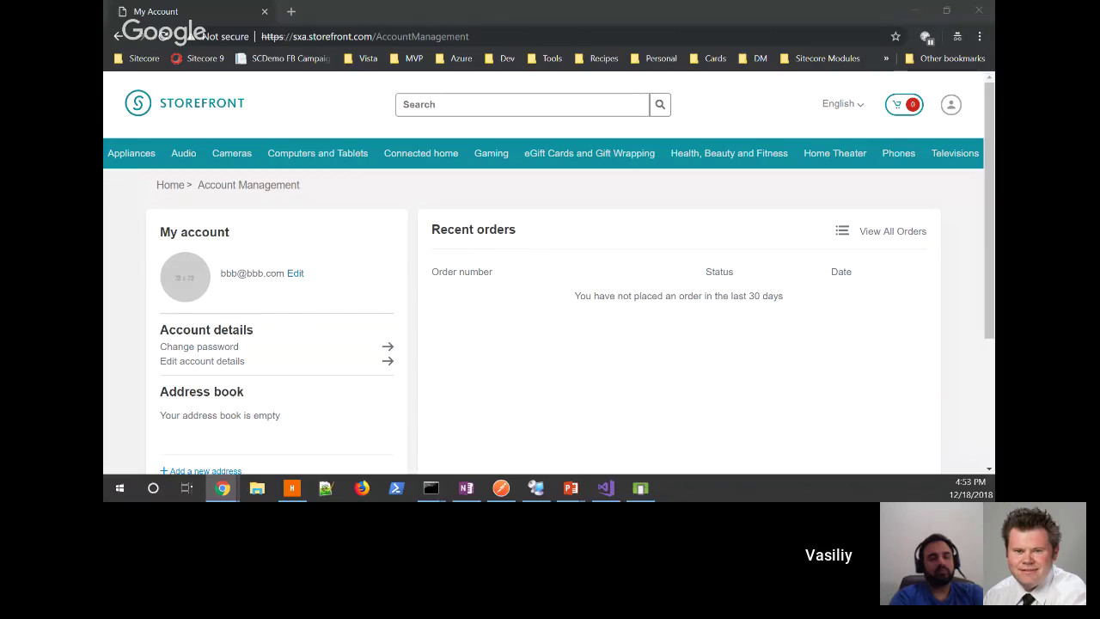
pyautogui.hotkey('alt', 'Tab')
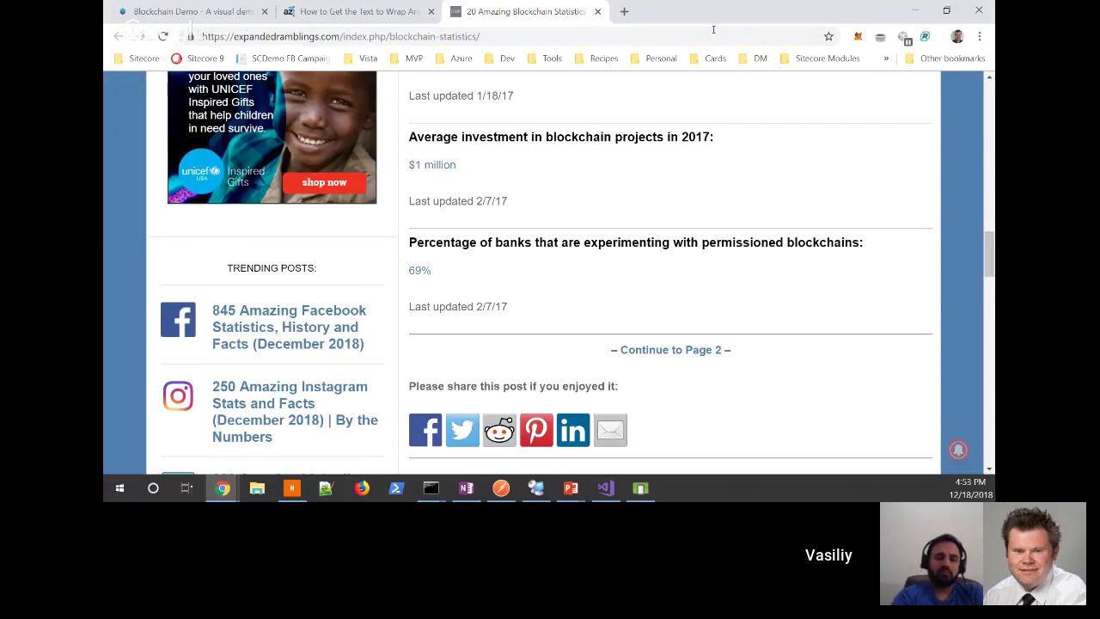
# Step: In a new tab, sign in to sxp.sc/sitecore as admin
pyautogui.hotkey('ctrl', 't')
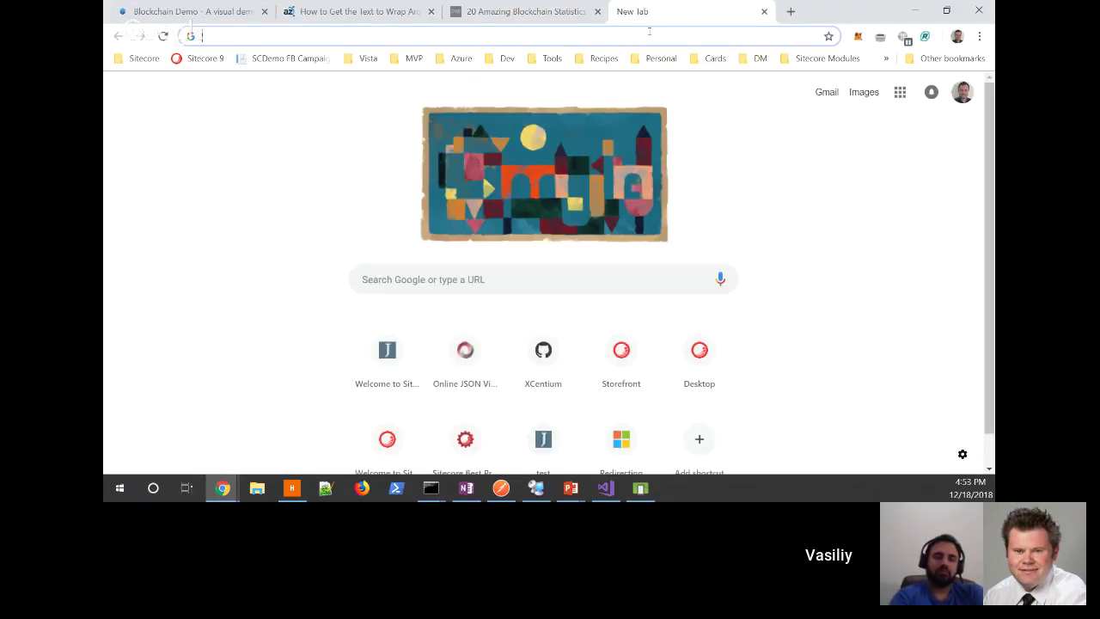
pyautogui.write('sxp')
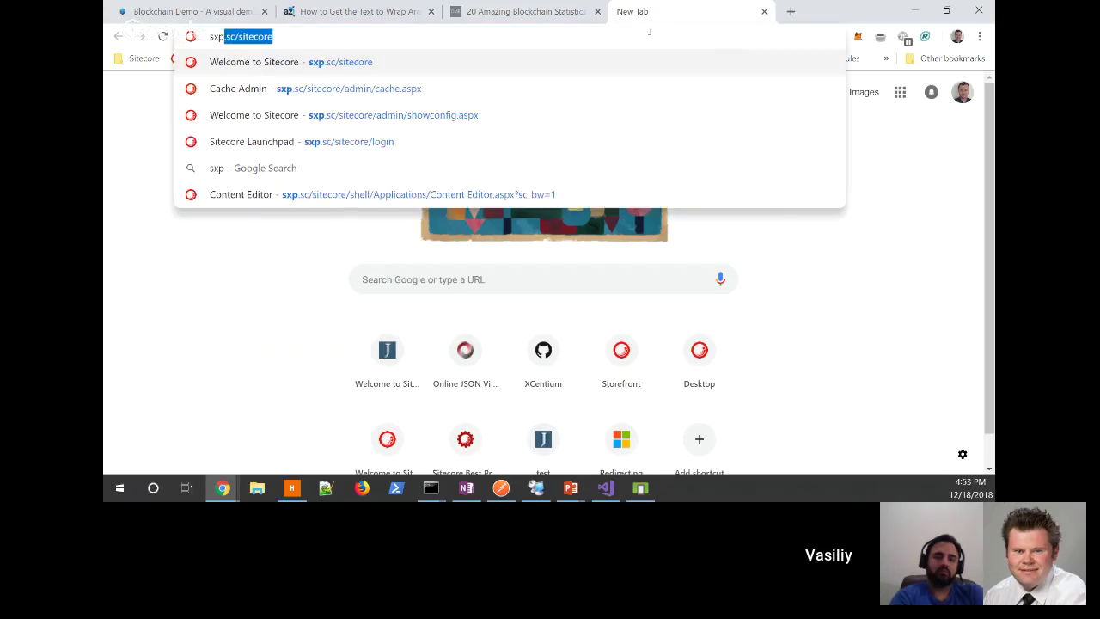
pyautogui.press('Return')
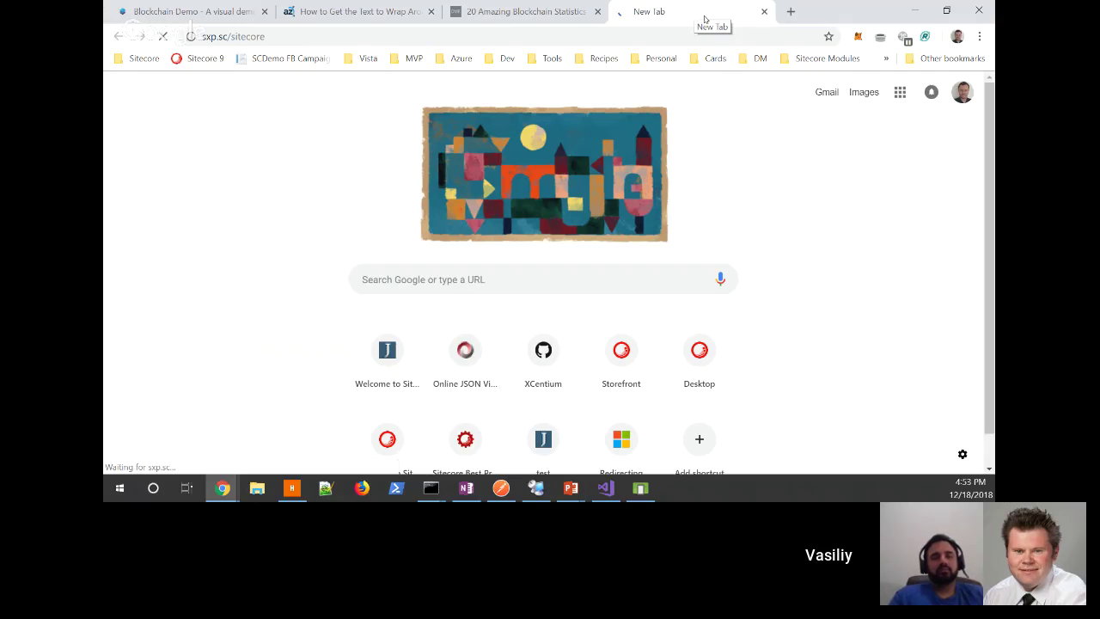
pyautogui.hotkey('ctrl', 'l')
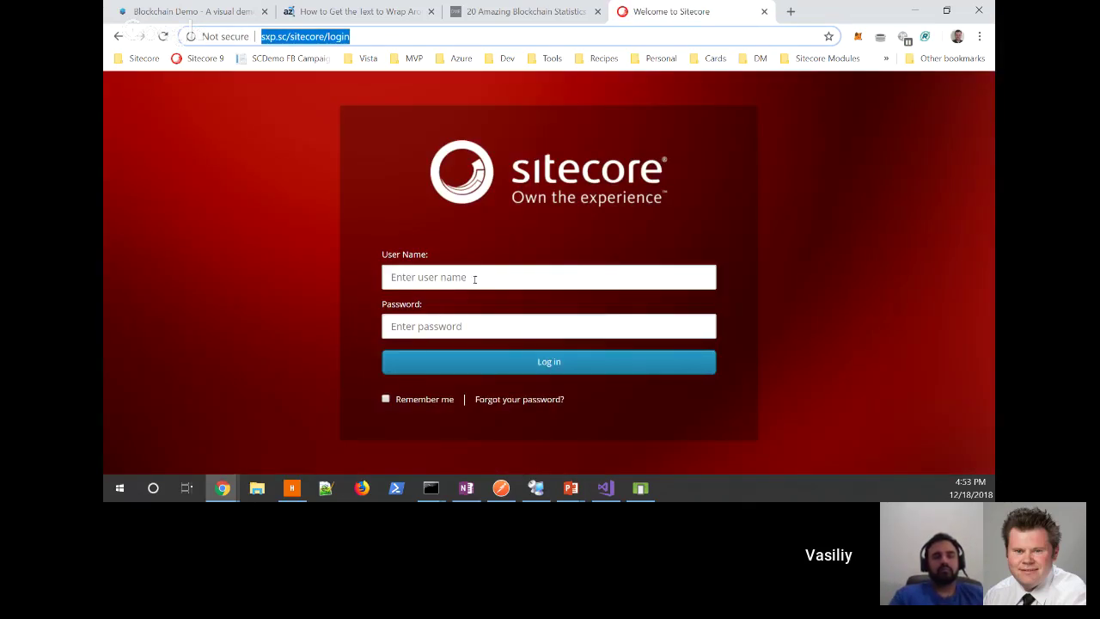
pyautogui.click(471, 275)
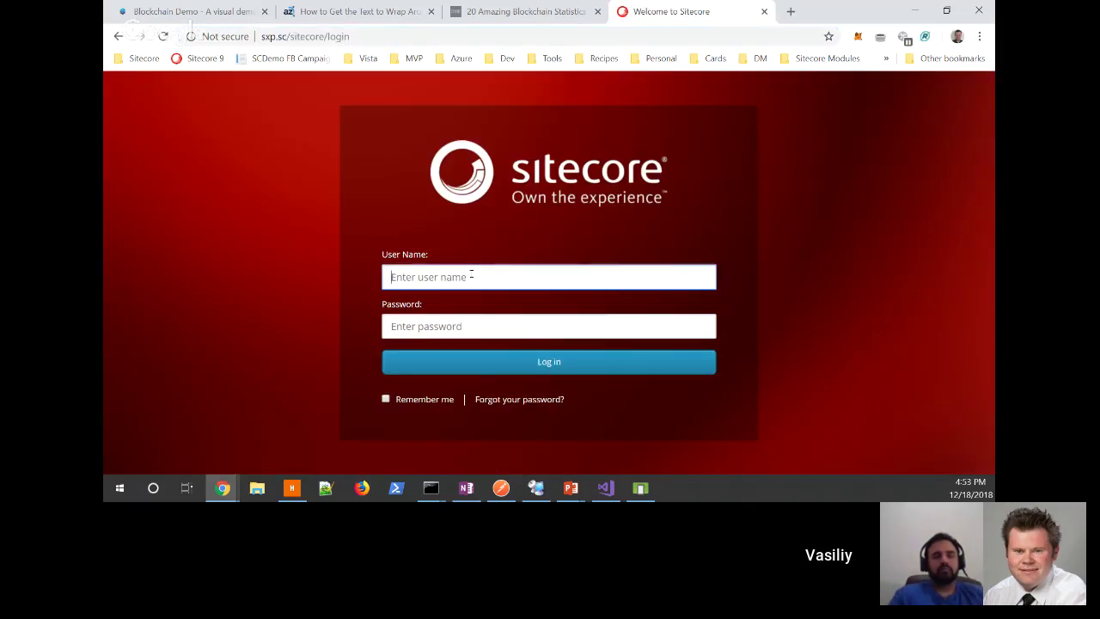
pyautogui.write('admin')
pyautogui.press('Tab')
pyautogui.write('b')
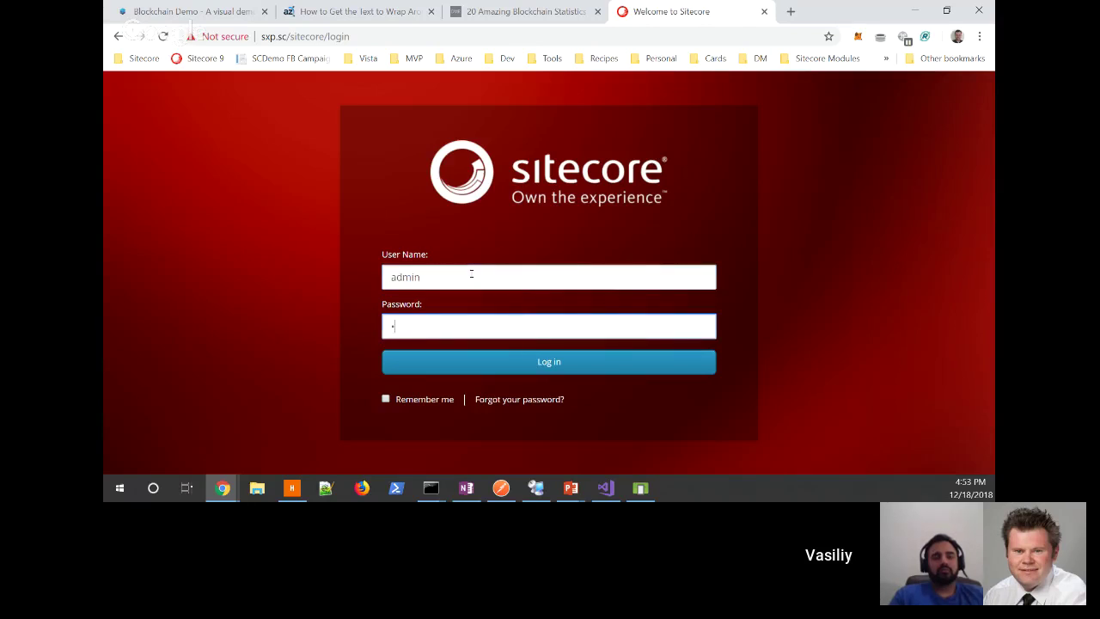
pyautogui.press('Return')
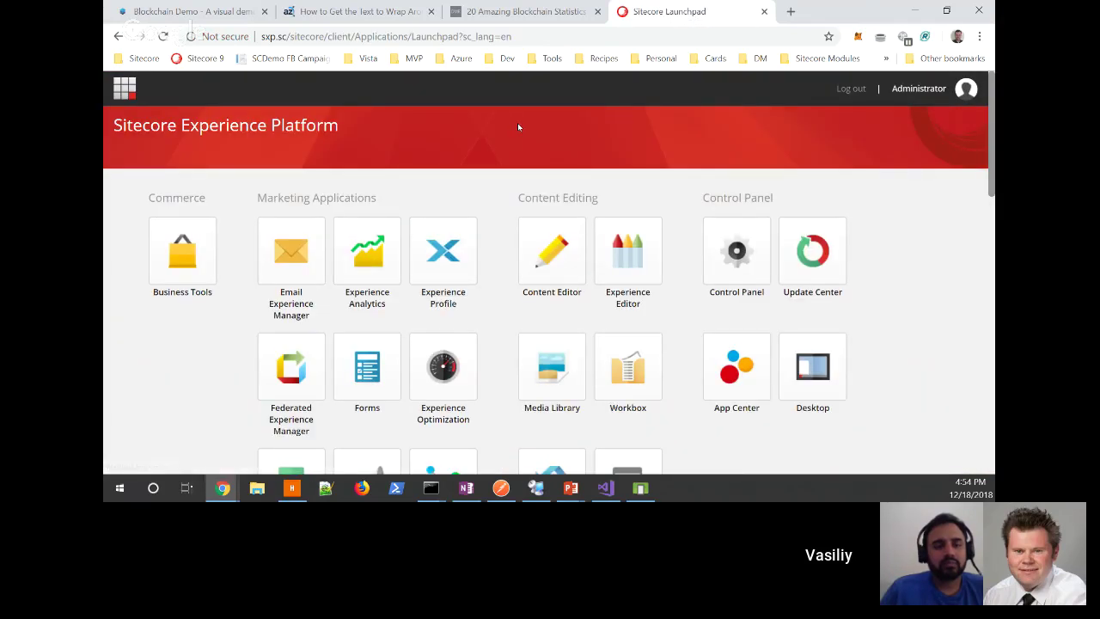
# Step: Open Business Tools from the Launchpad and sign in with the saved admin user
pyautogui.click(177, 197)
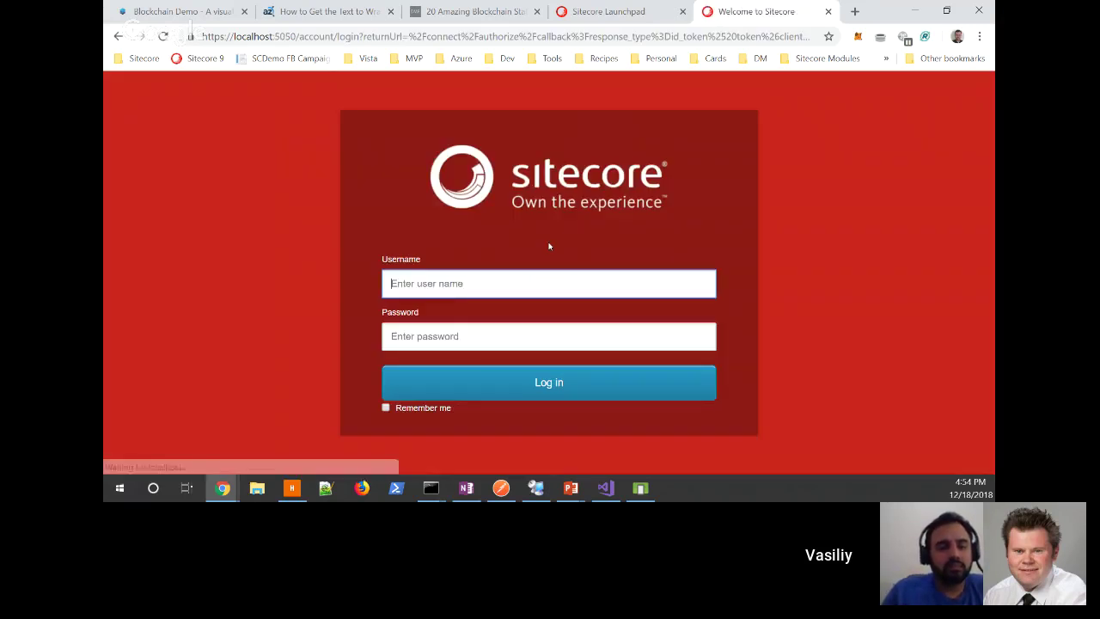
pyautogui.click(499, 283)
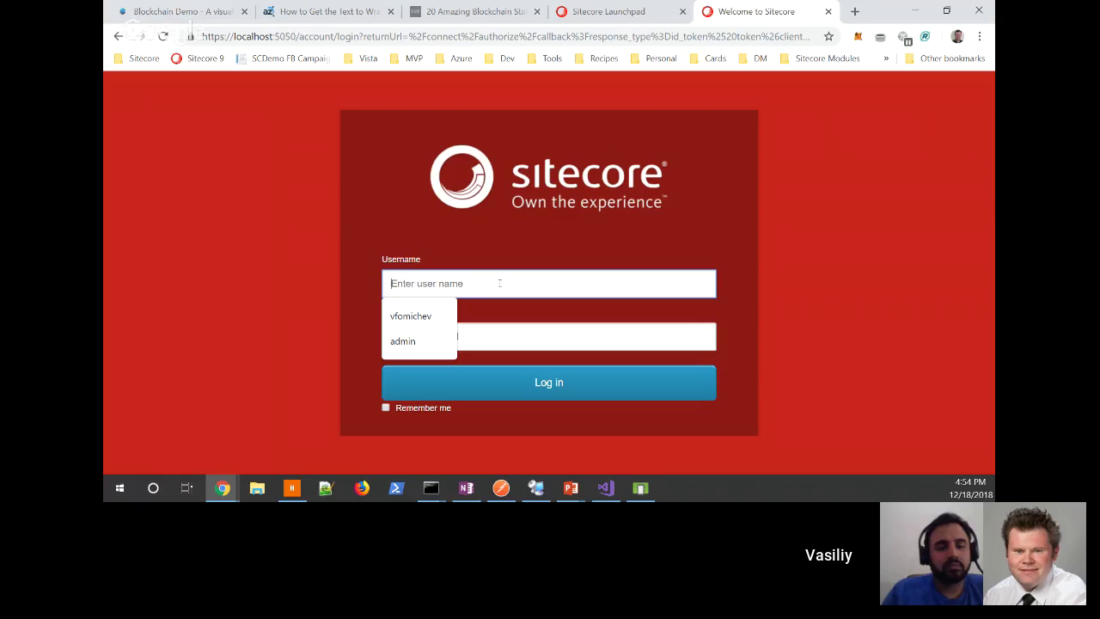
pyautogui.press('Down')
pyautogui.press('Down')
pyautogui.press('Return')
pyautogui.press('Tab')
pyautogui.write('b')
pyautogui.press('Return')
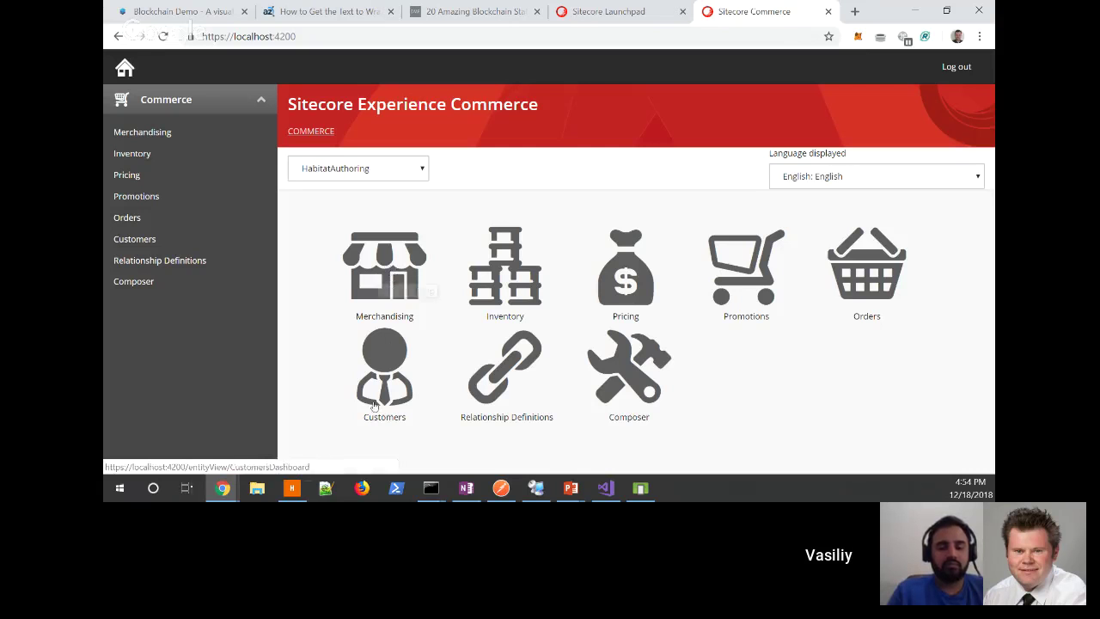
# Step: Open the top customer under Customers, select its Identity Contract Address, and start a new tab
pyautogui.click(389, 357)
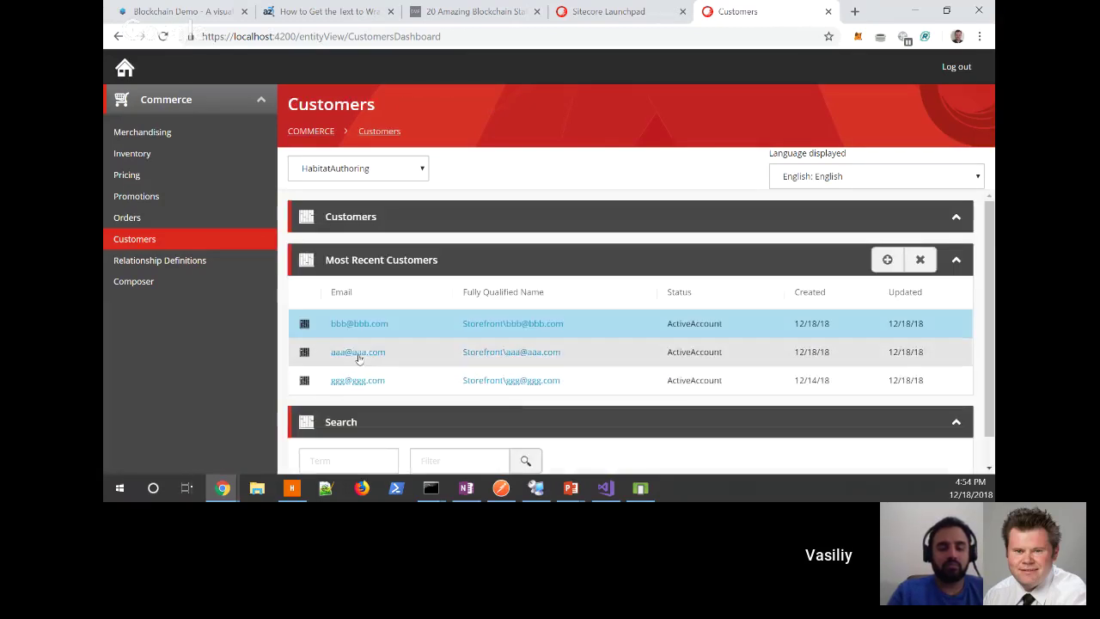
pyautogui.click(359, 325)
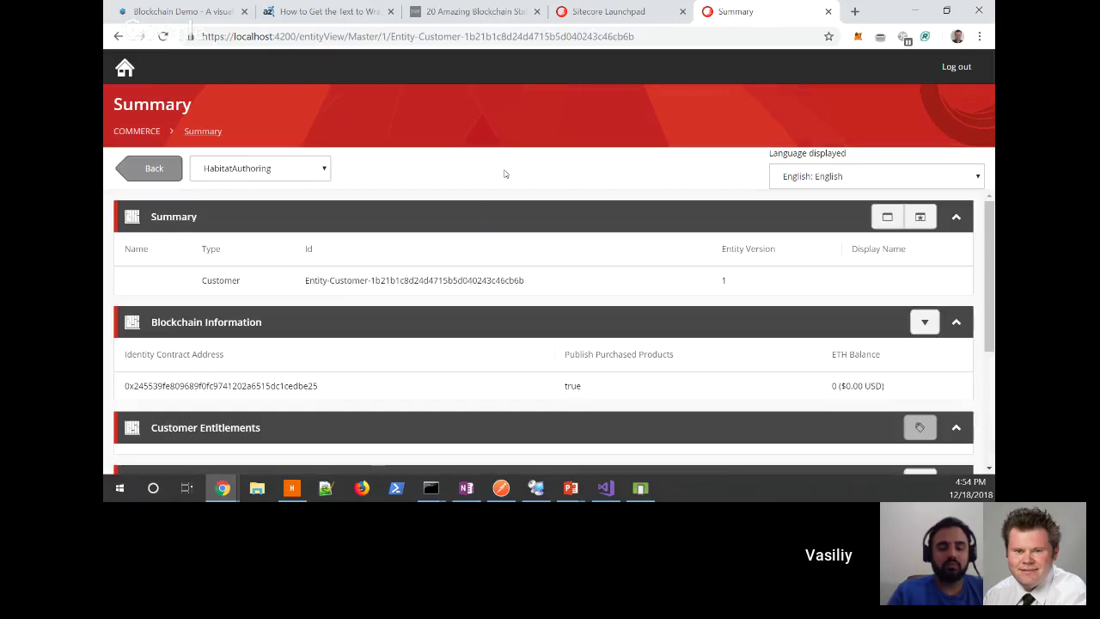
pyautogui.doubleClick(222, 387)
pyautogui.hotkey('ctrl', 'c')
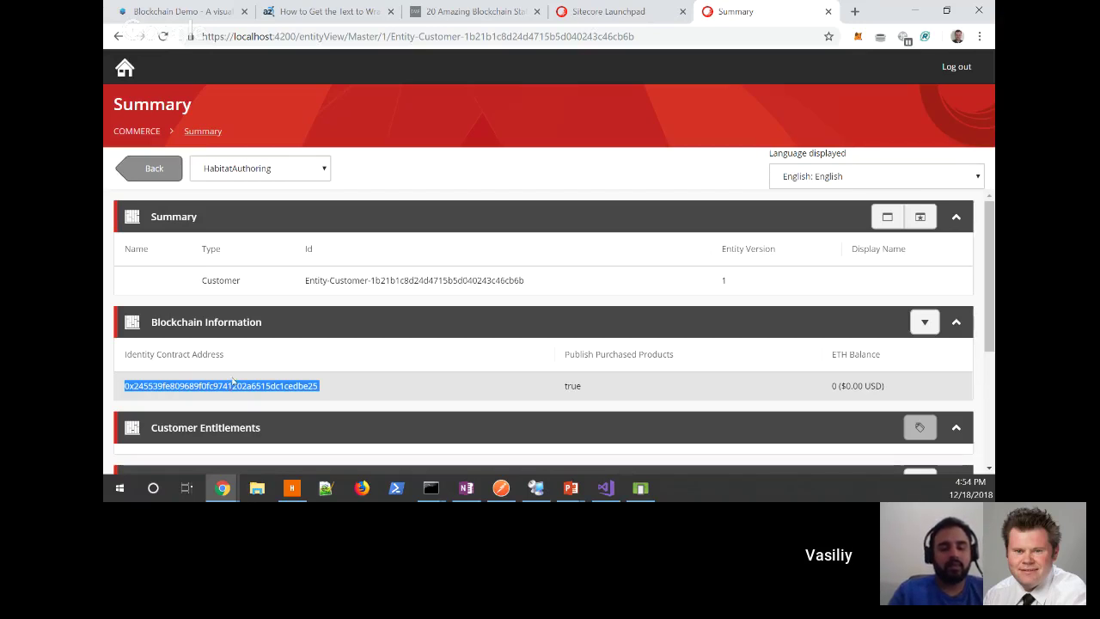
pyautogui.click(856, 12)
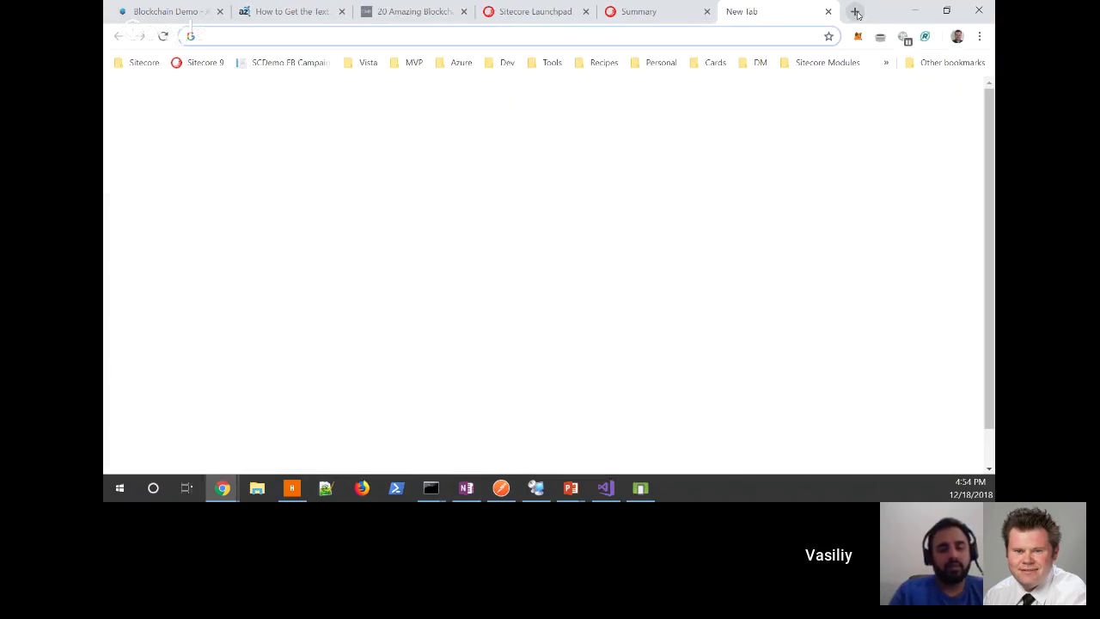
# Step: Search the copied contract address on rinkeby.etherscan.io and open its contract page
pyautogui.write('rinkeby.etherscan.io')
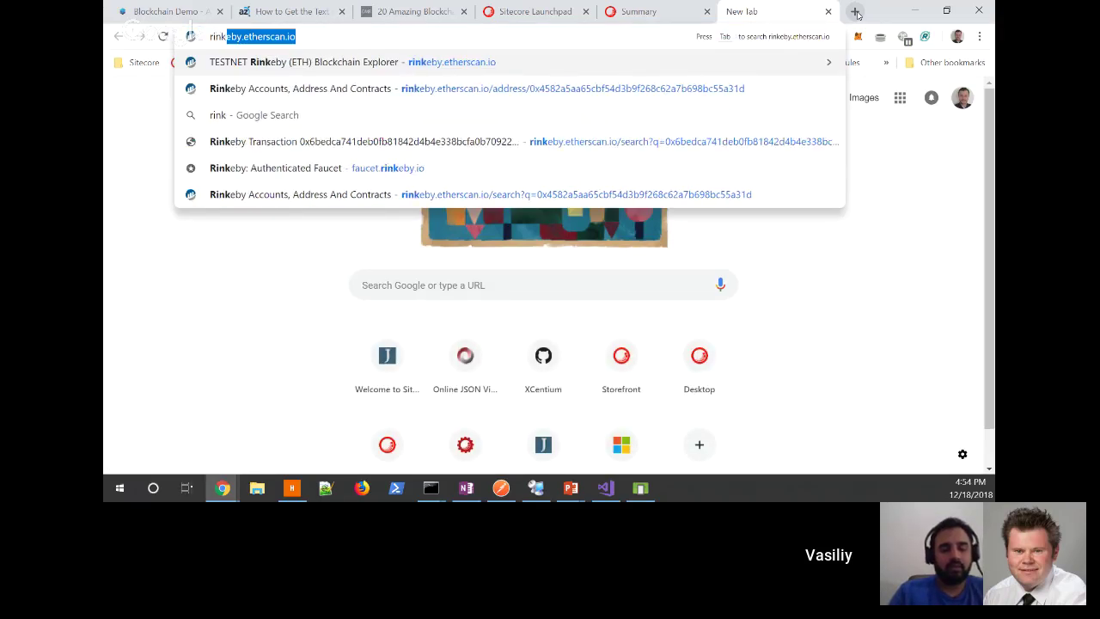
pyautogui.press('Return')
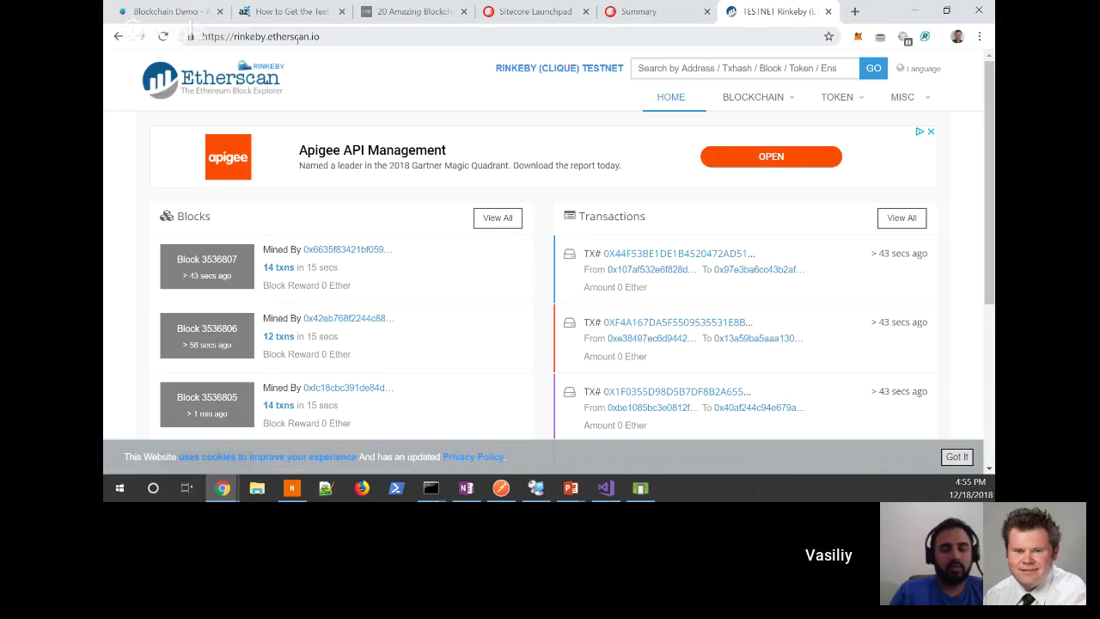
pyautogui.click(780, 70)
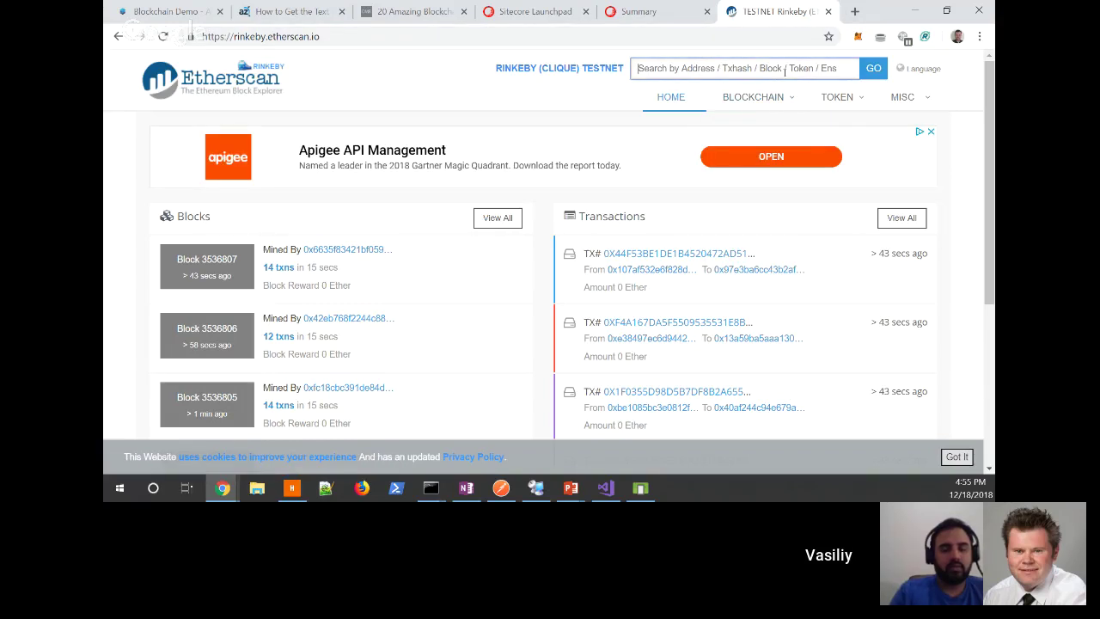
pyautogui.hotkey('ctrl', 'v')
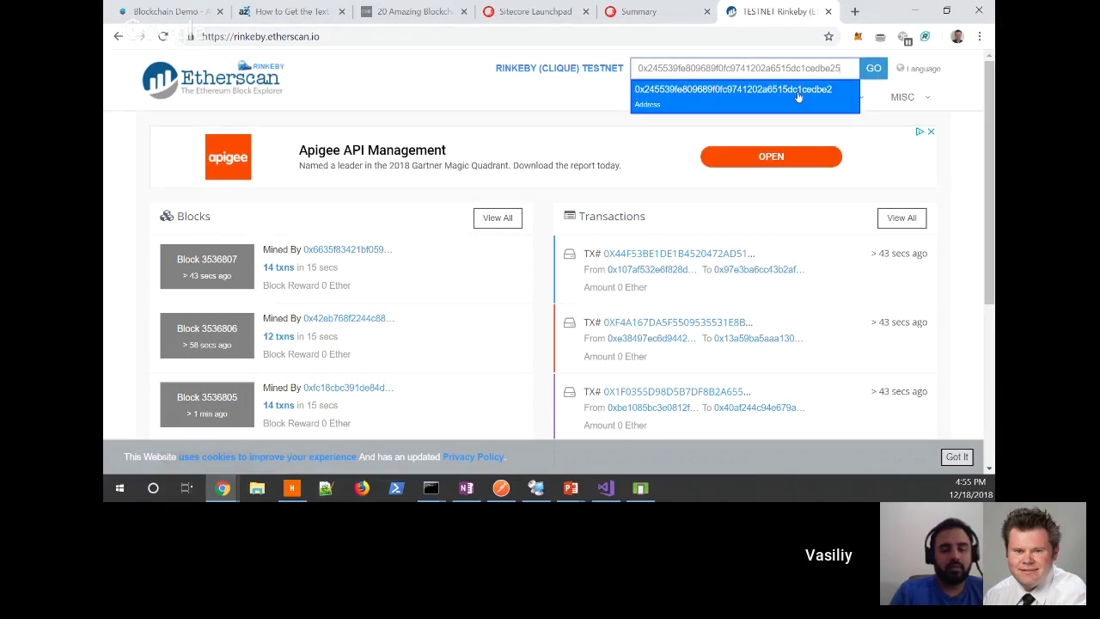
pyautogui.click(796, 97)
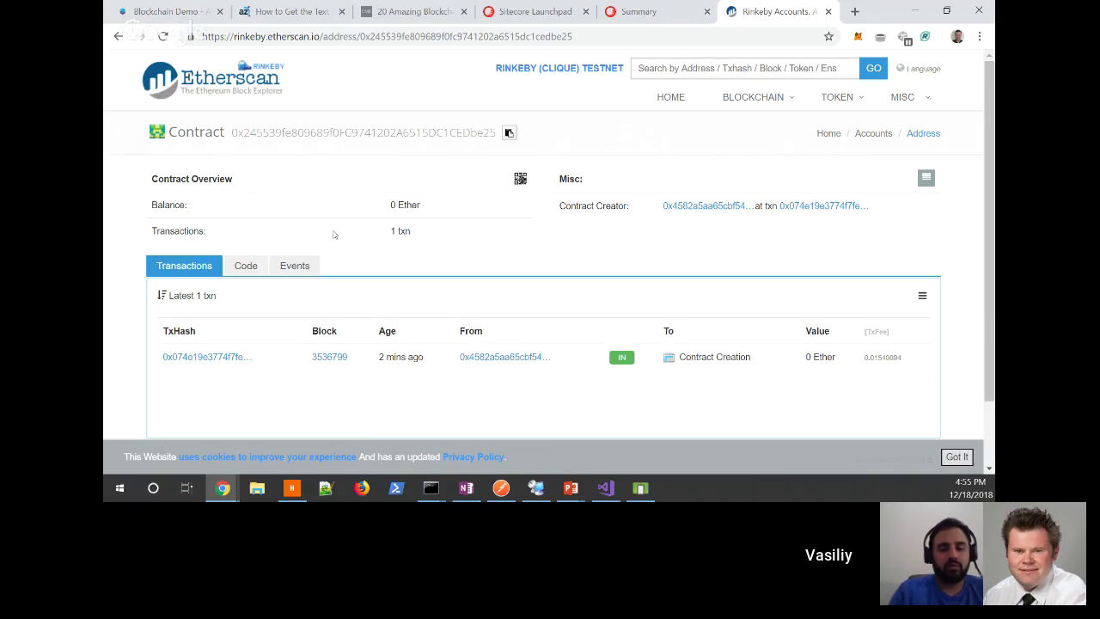
# Step: Inspect the contract-creation transaction, go back, and return to the customer Summary
pyautogui.scroll(-1, 166, 252)
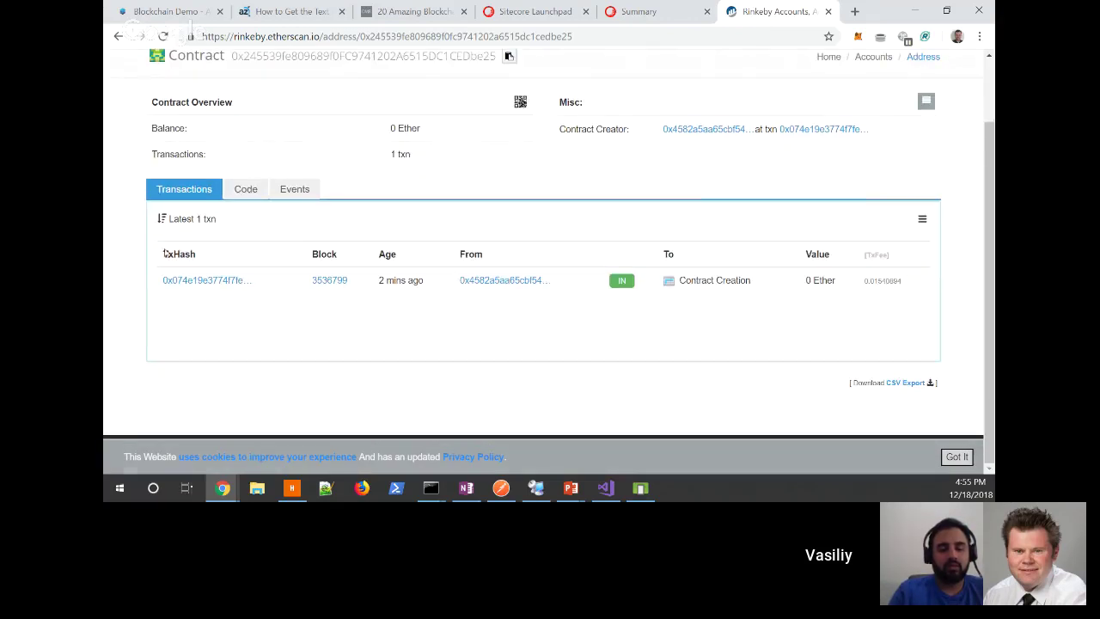
pyautogui.click(211, 282)
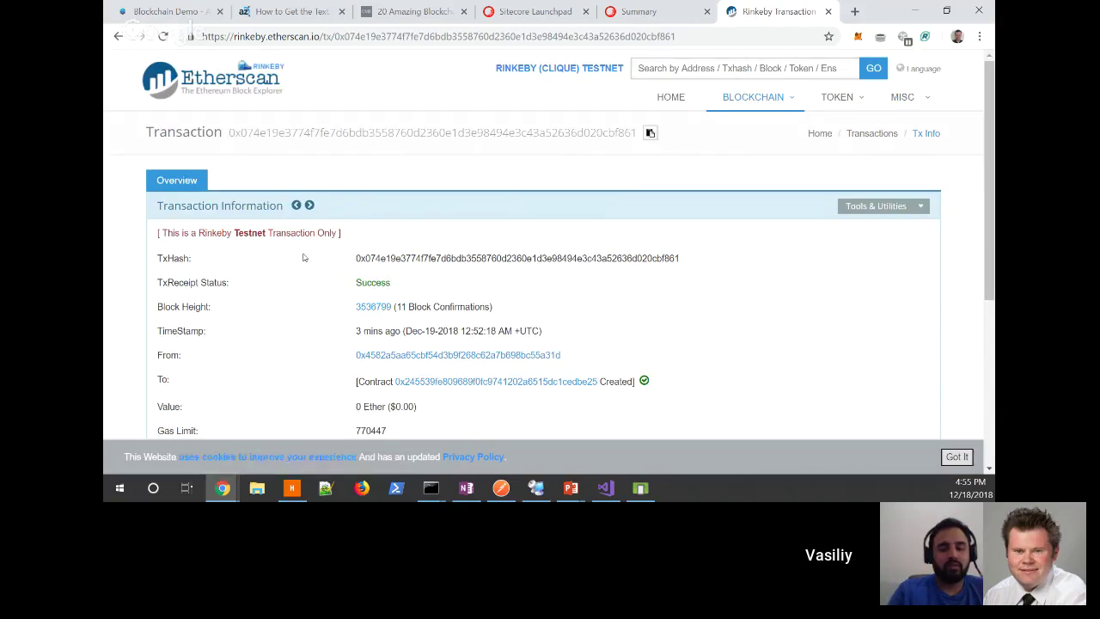
pyautogui.scroll(-3, 302, 256)
pyautogui.scroll(2, 302, 256)
pyautogui.scroll(1, 301, 257)
pyautogui.click(120, 37)
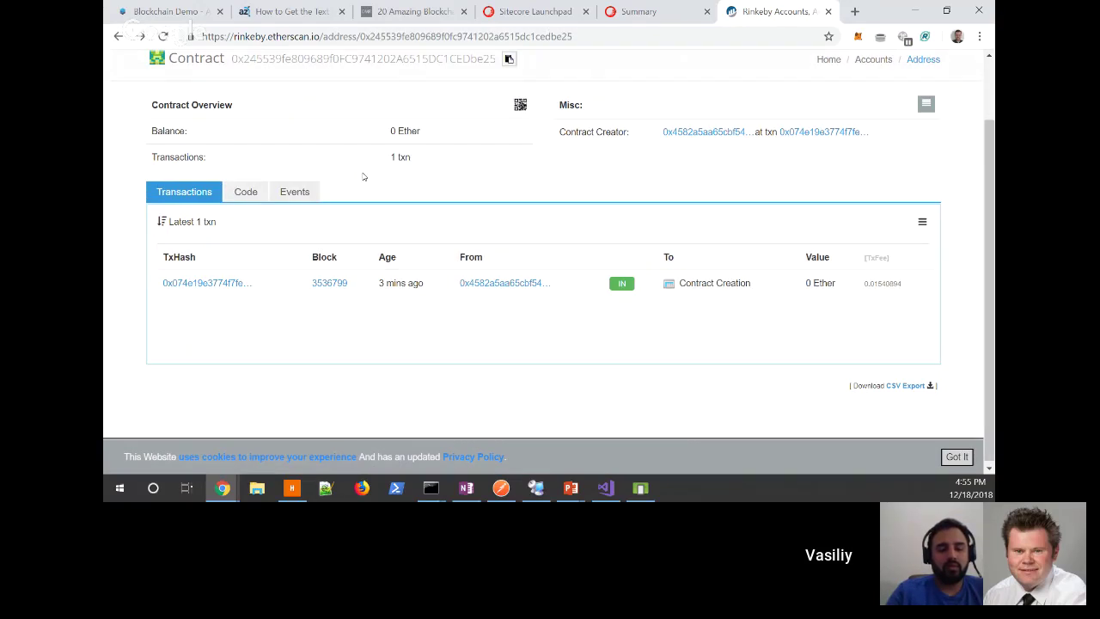
pyautogui.scroll(1, 362, 176)
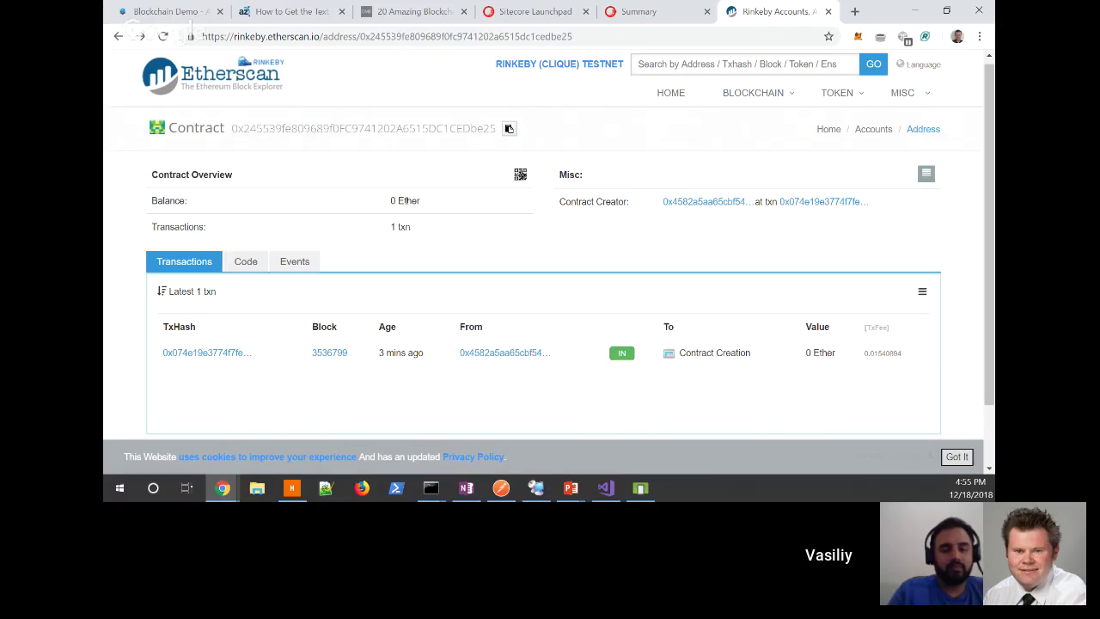
pyautogui.scroll(-1, 233, 301)
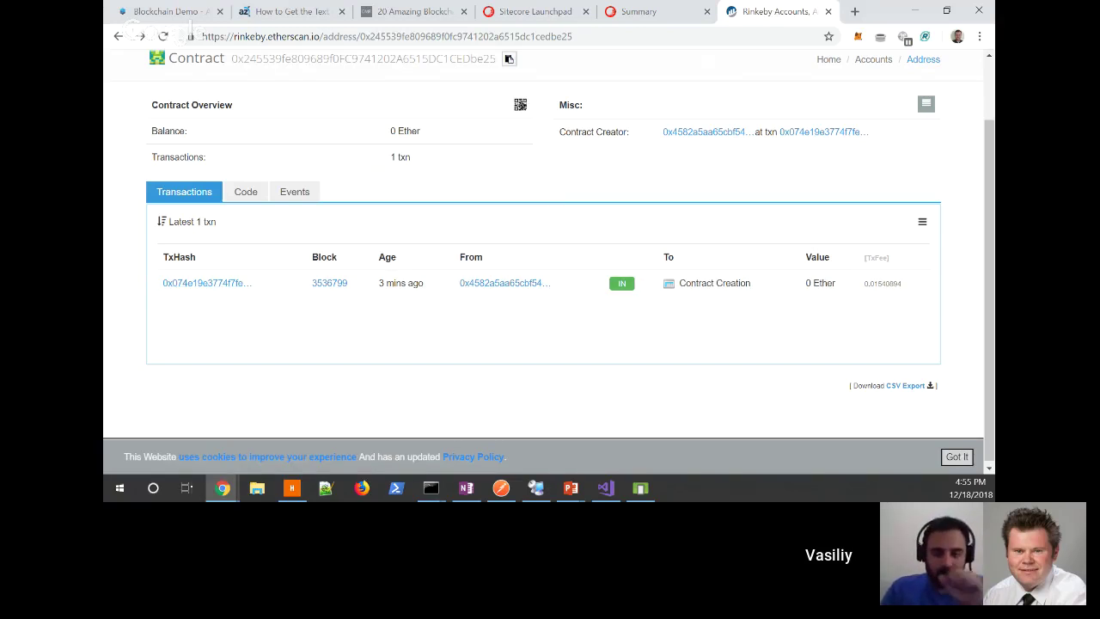
pyautogui.click(620, 9)
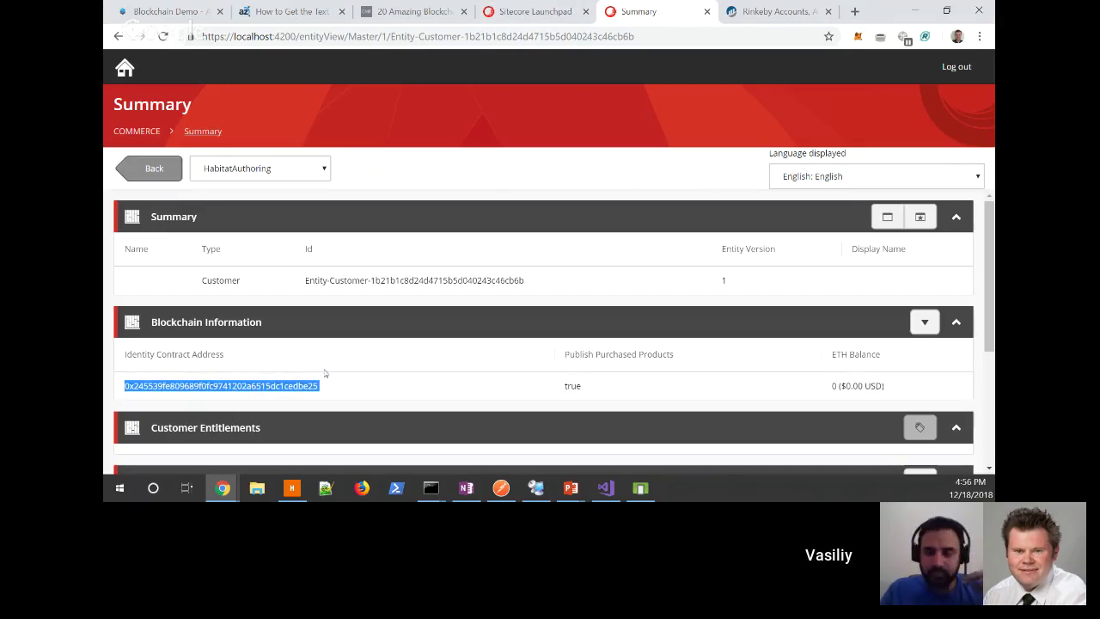
pyautogui.click(353, 361)
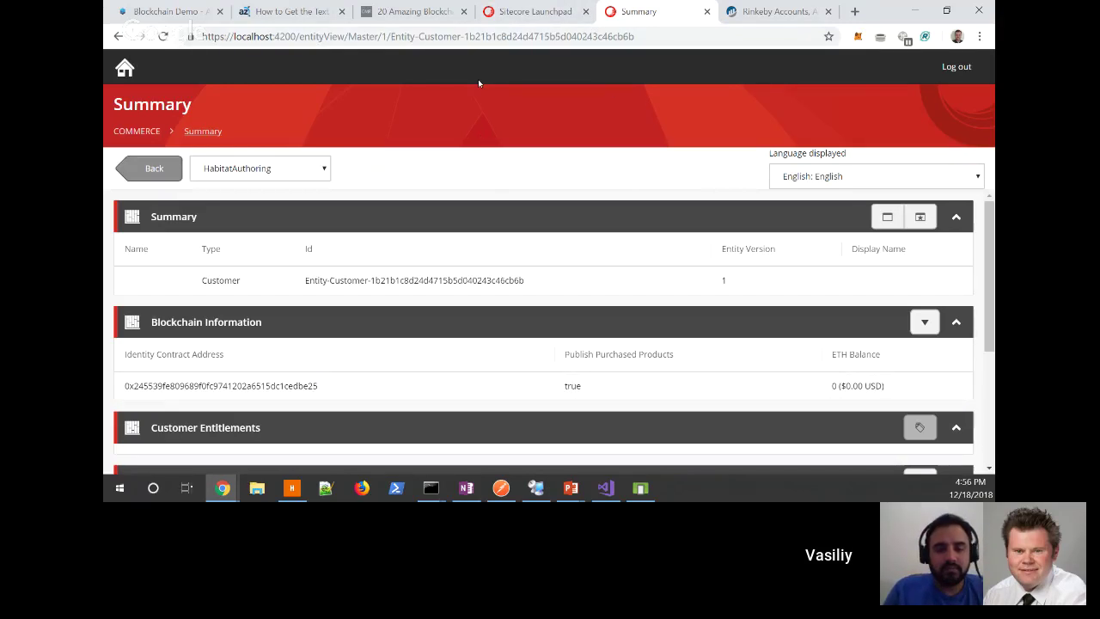
# Step: Sign out of the current storefront account
pyautogui.click(916, 11)
pyautogui.click(950, 86)
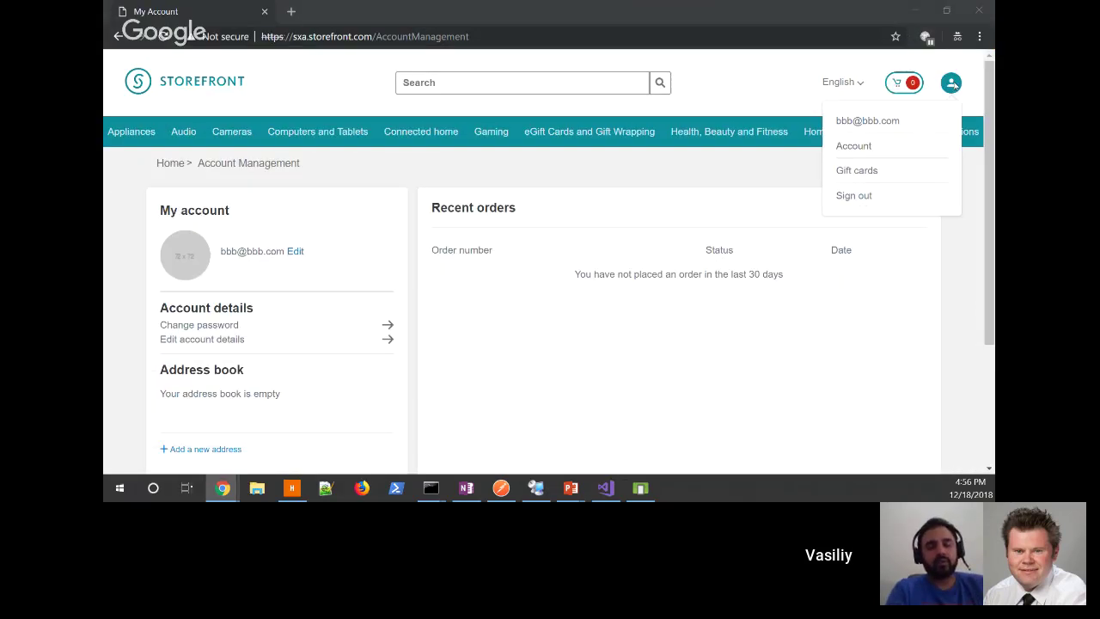
pyautogui.click(851, 195)
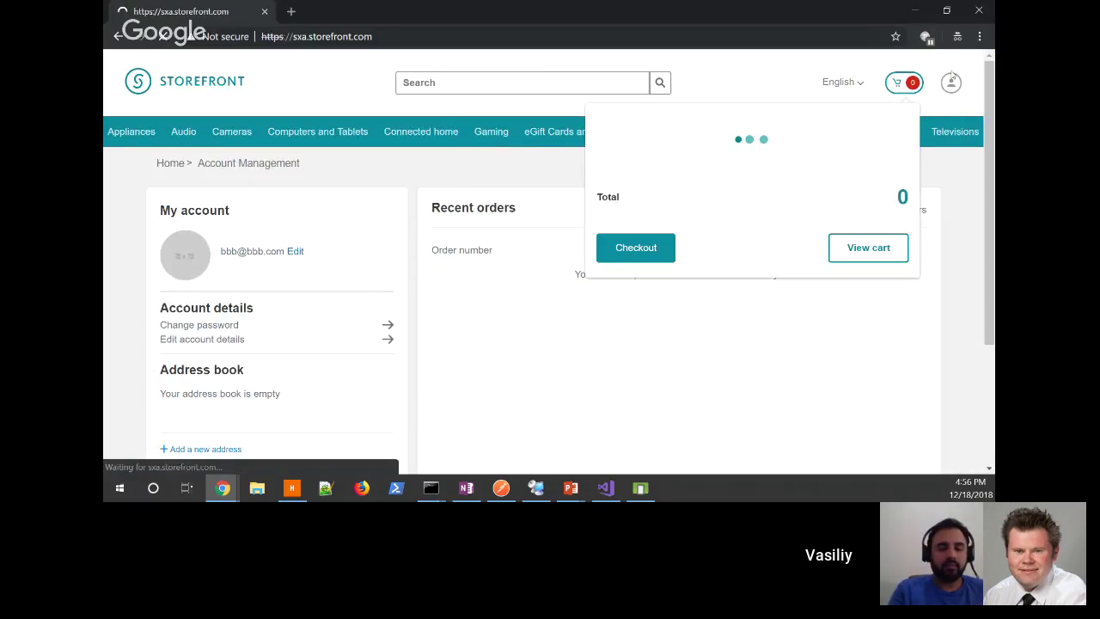
# Step: Sign in with a different saved customer e-mail and its password
pyautogui.click(943, 90)
pyautogui.click(853, 146)
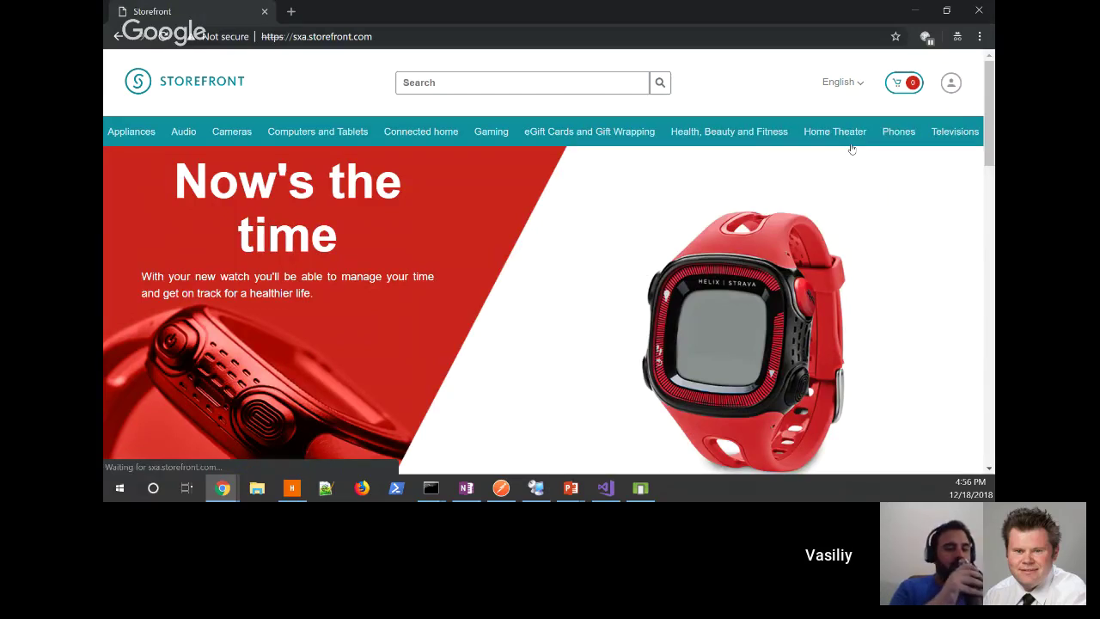
pyautogui.click(258, 307)
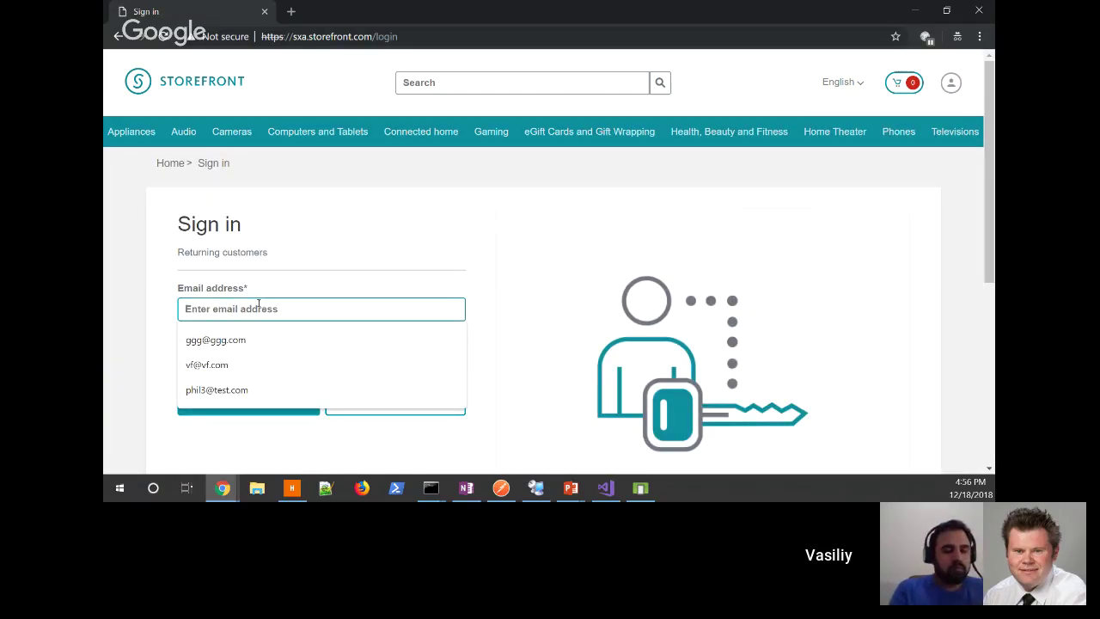
pyautogui.click(244, 342)
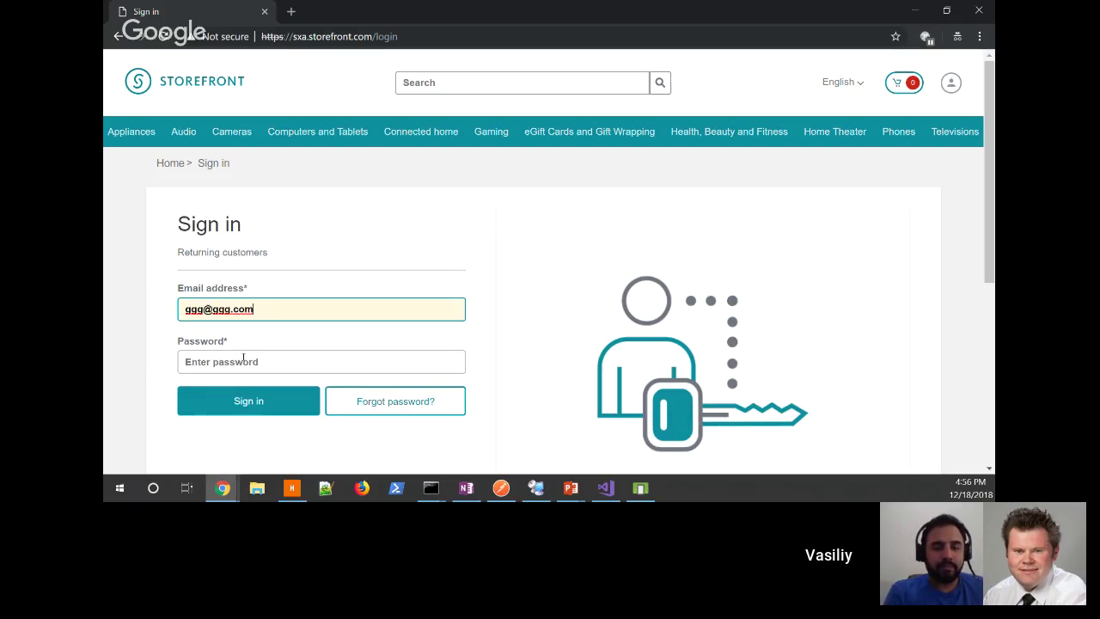
pyautogui.click(242, 357)
pyautogui.write('••••••••')
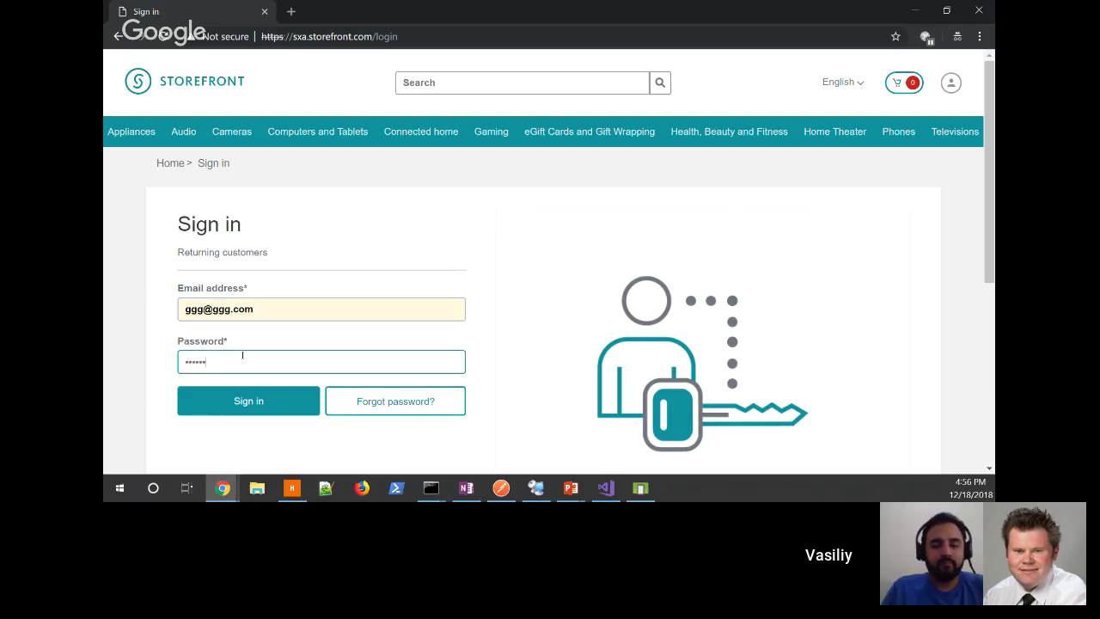
pyautogui.press('Return')
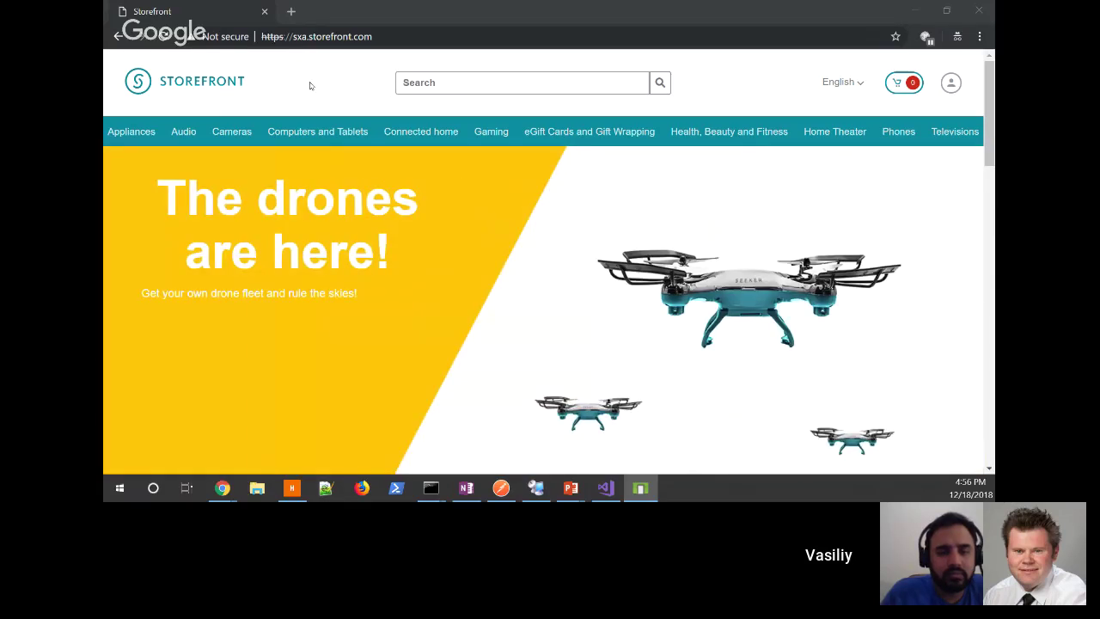
pyautogui.click(310, 85)
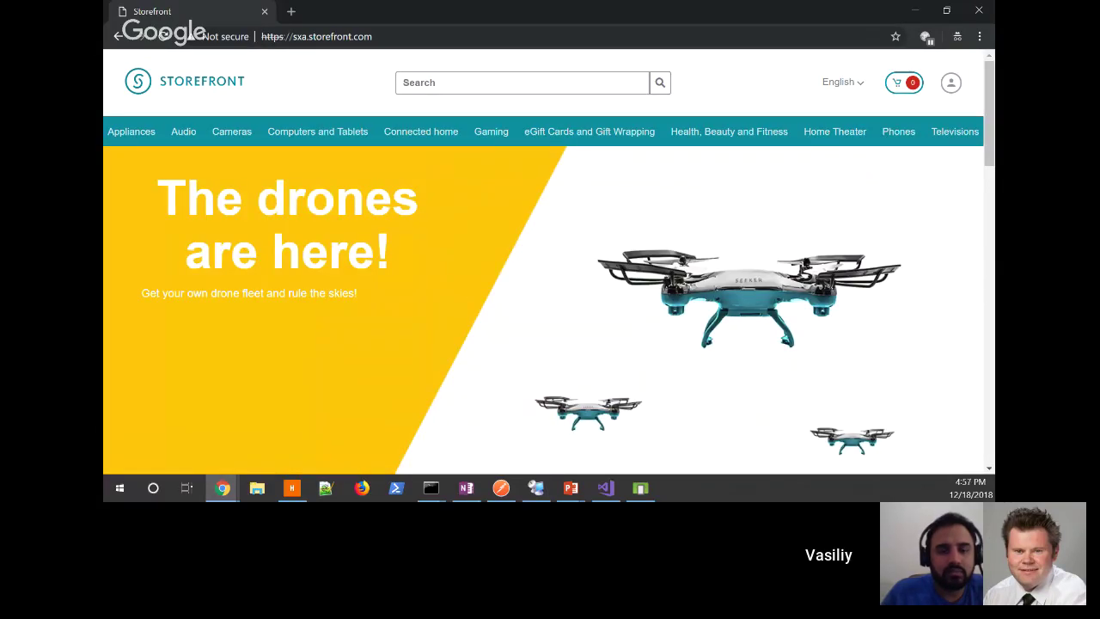
pyautogui.hotkey('alt', 'Tab')
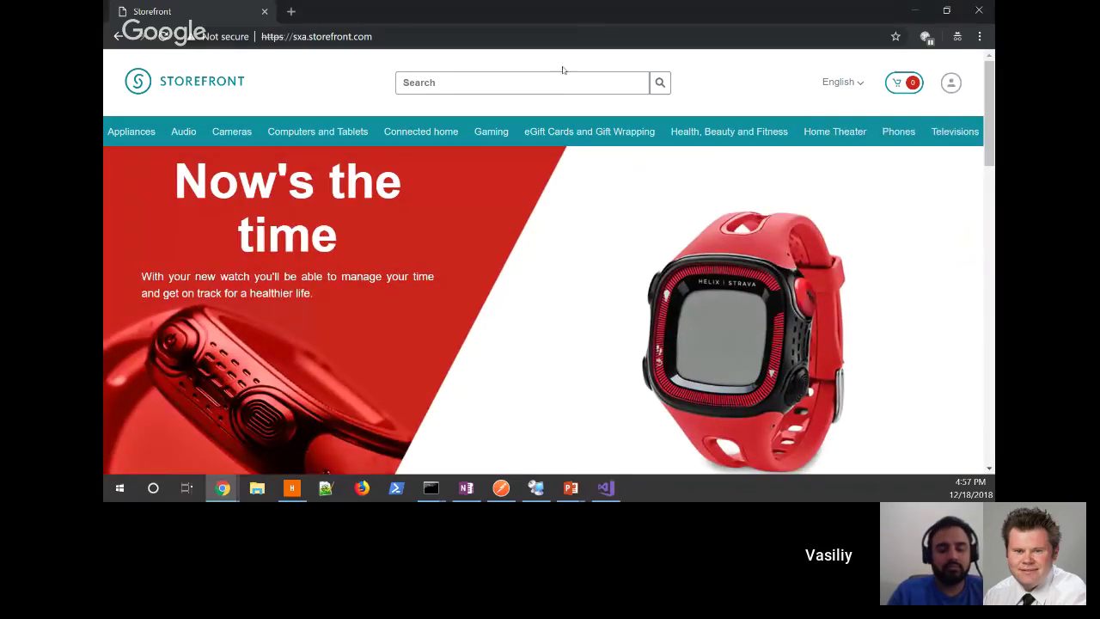
pyautogui.click(526, 82)
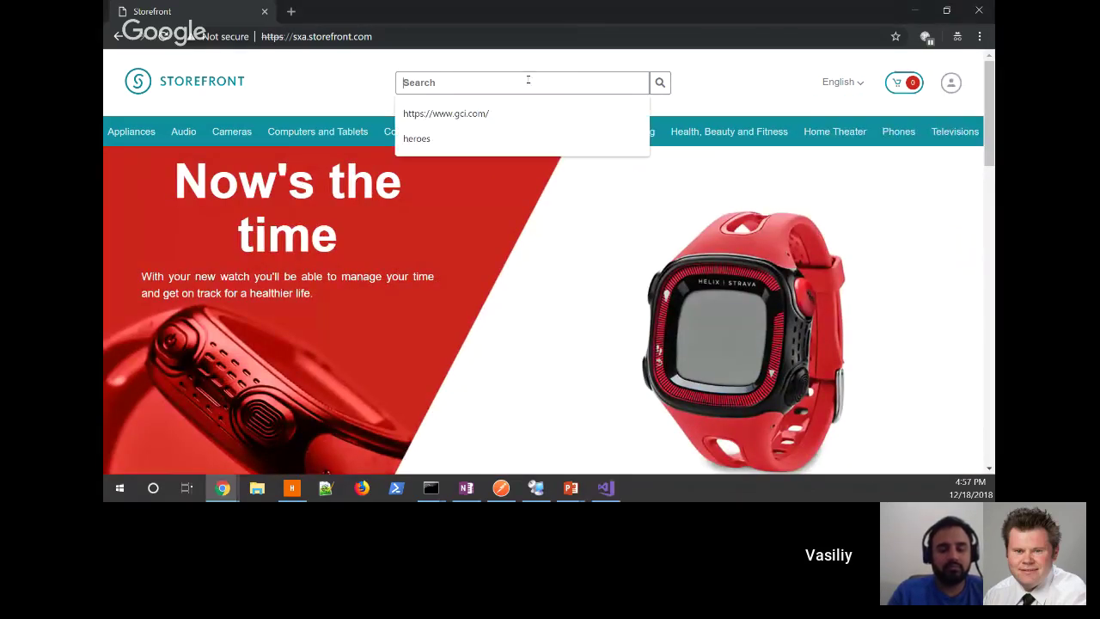
# Step: Search the storefront for 'heroes' and browse the results
pyautogui.write('hero')
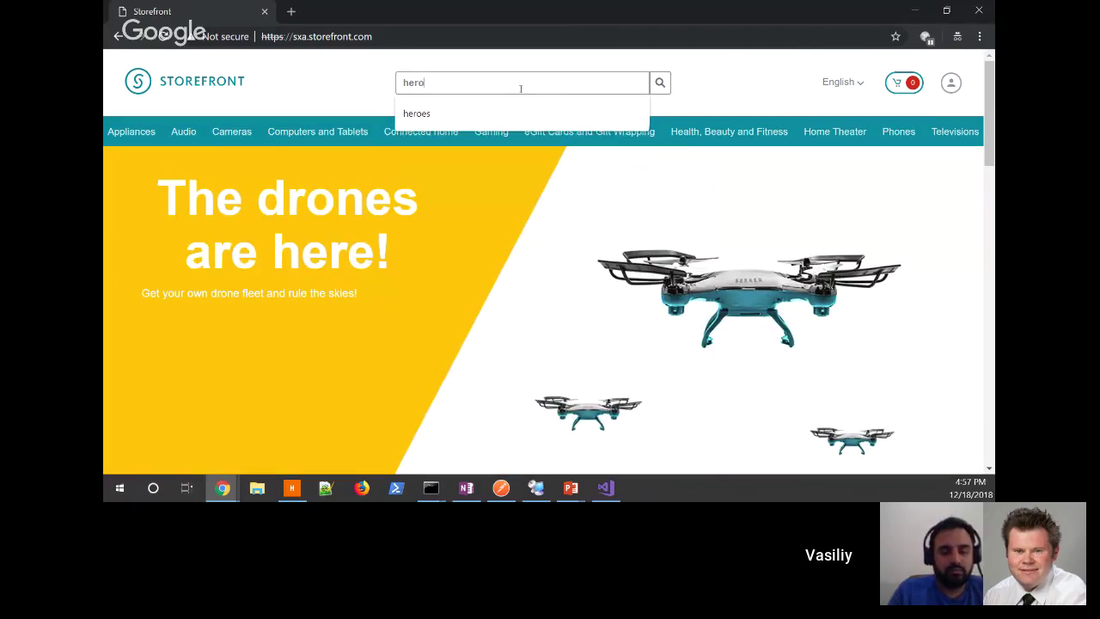
pyautogui.press('Down')
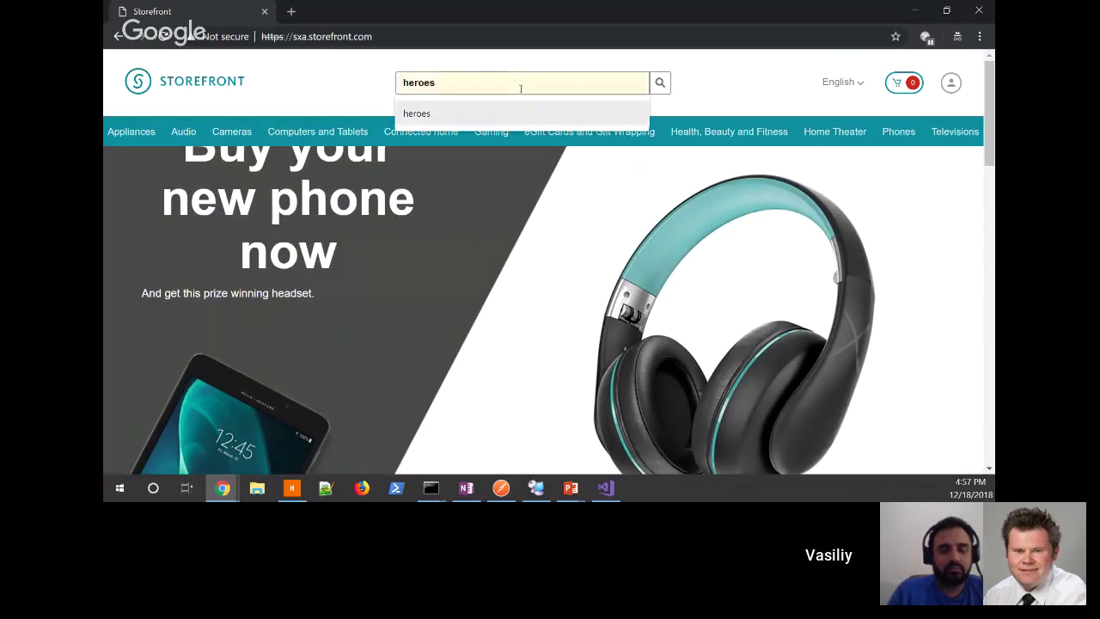
pyautogui.press('Return')
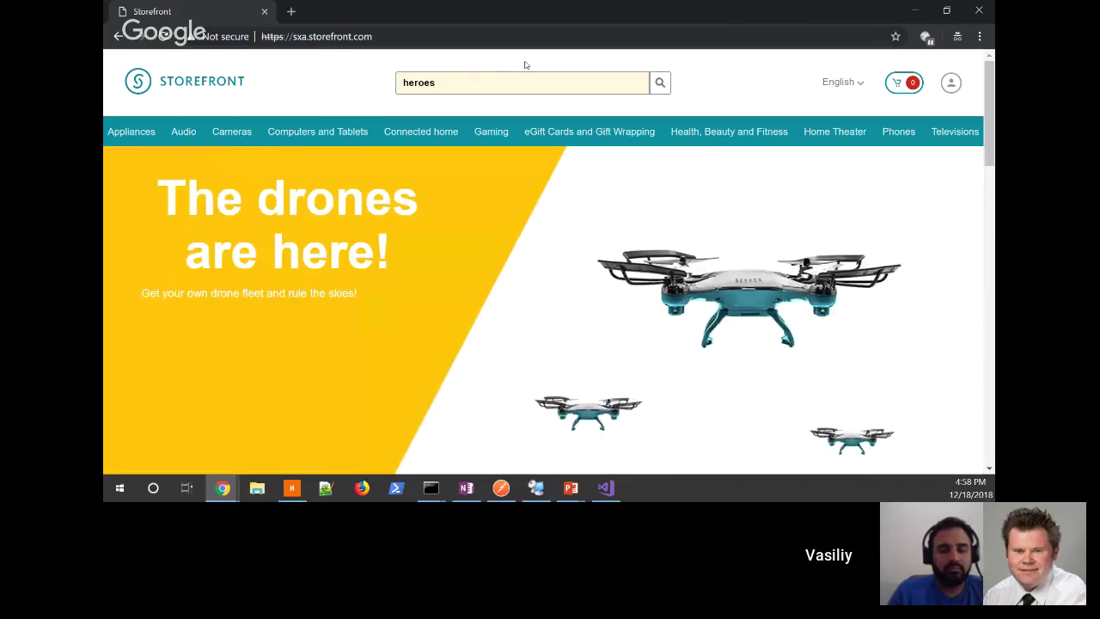
pyautogui.click(660, 82)
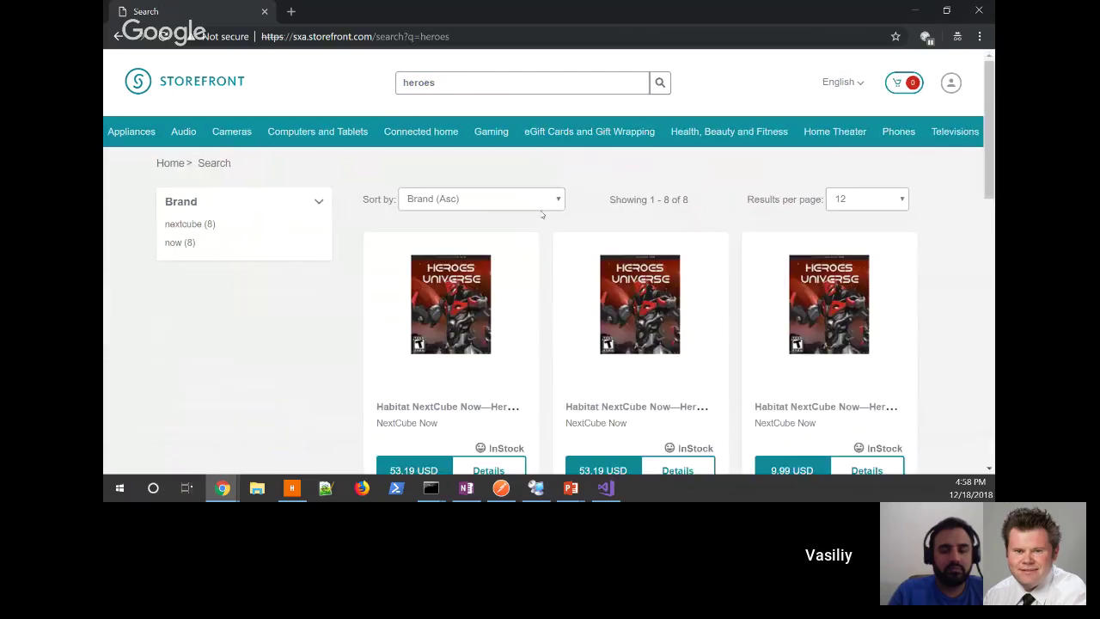
pyautogui.scroll(-4, 558, 252)
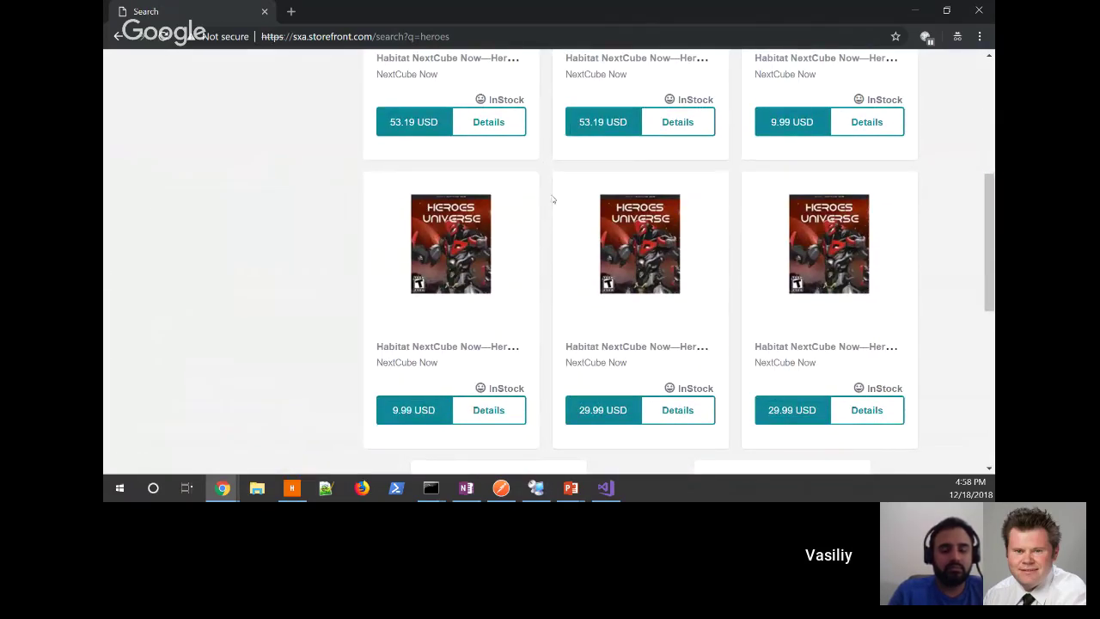
pyautogui.scroll(-2, 540, 189)
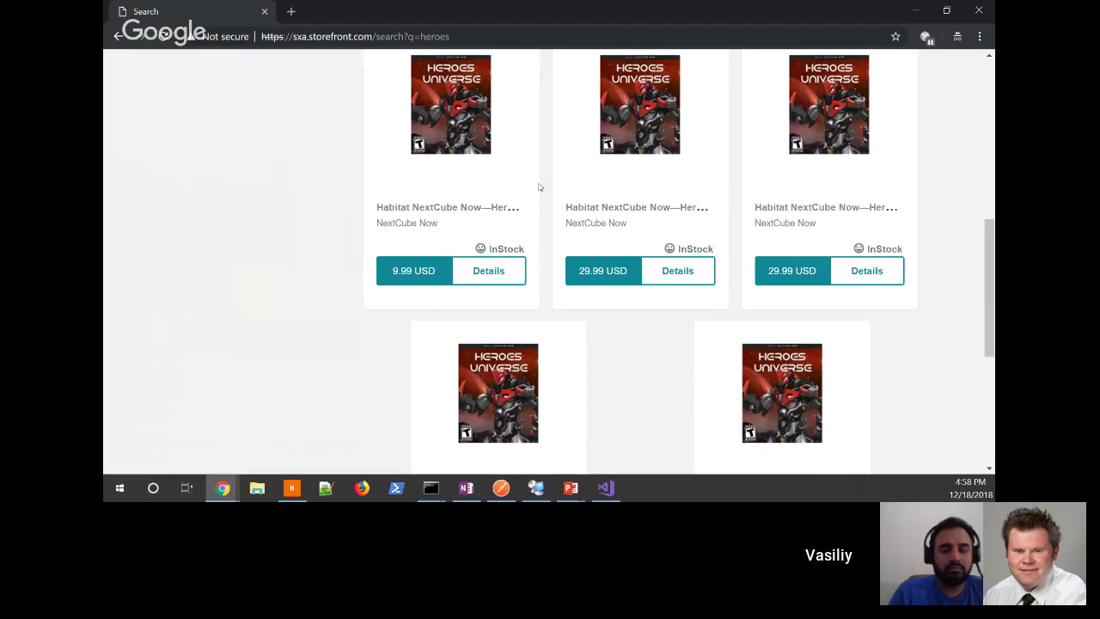
pyautogui.scroll(2, 540, 187)
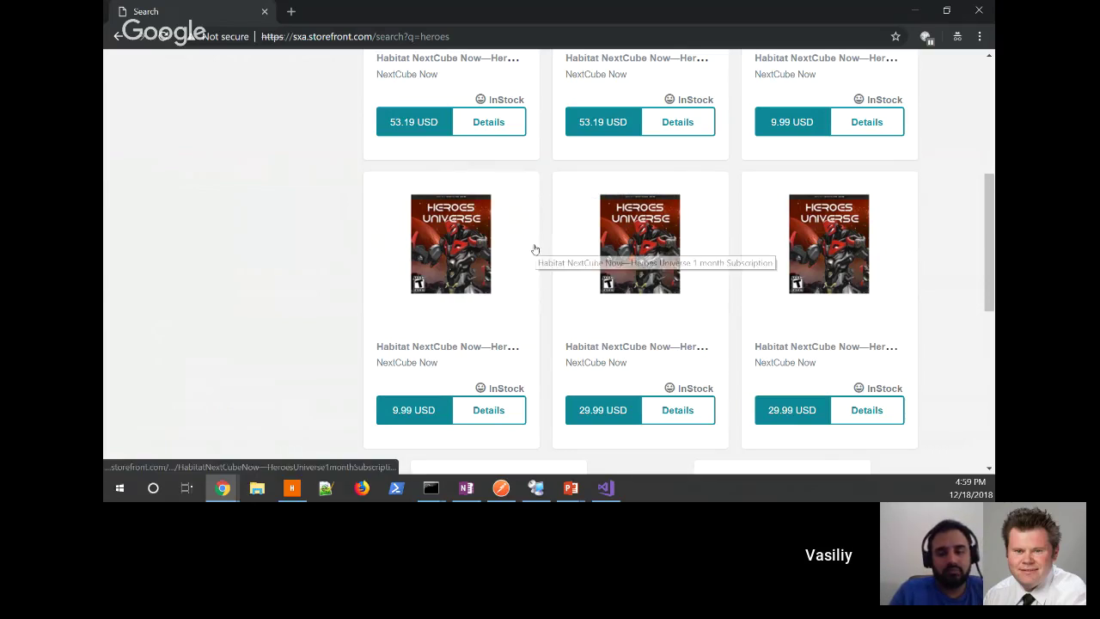
pyautogui.scroll(-1, 534, 241)
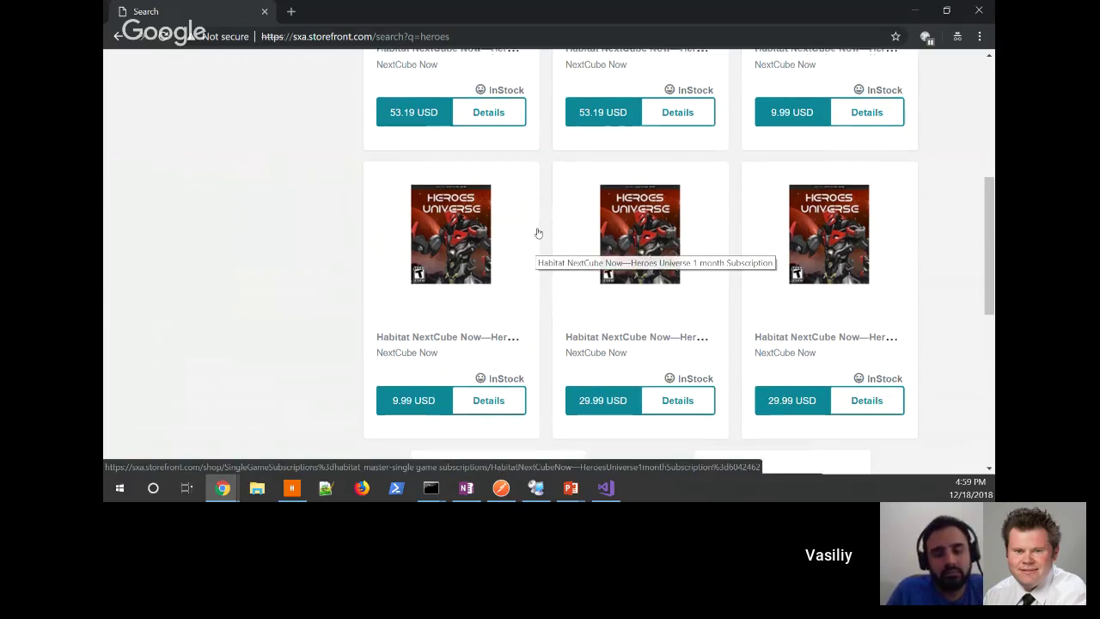
pyautogui.scroll(1, 554, 174)
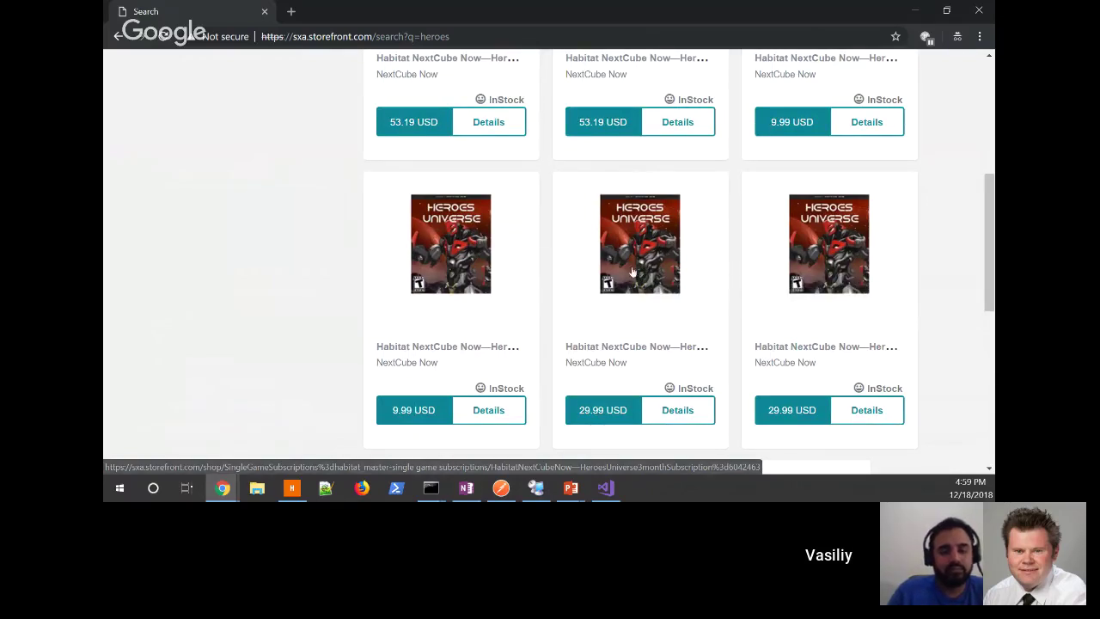
# Step: Add the 29.99 USD Heroes Universe 3 month Subscription to the cart and proceed to checkout
pyautogui.click(632, 270)
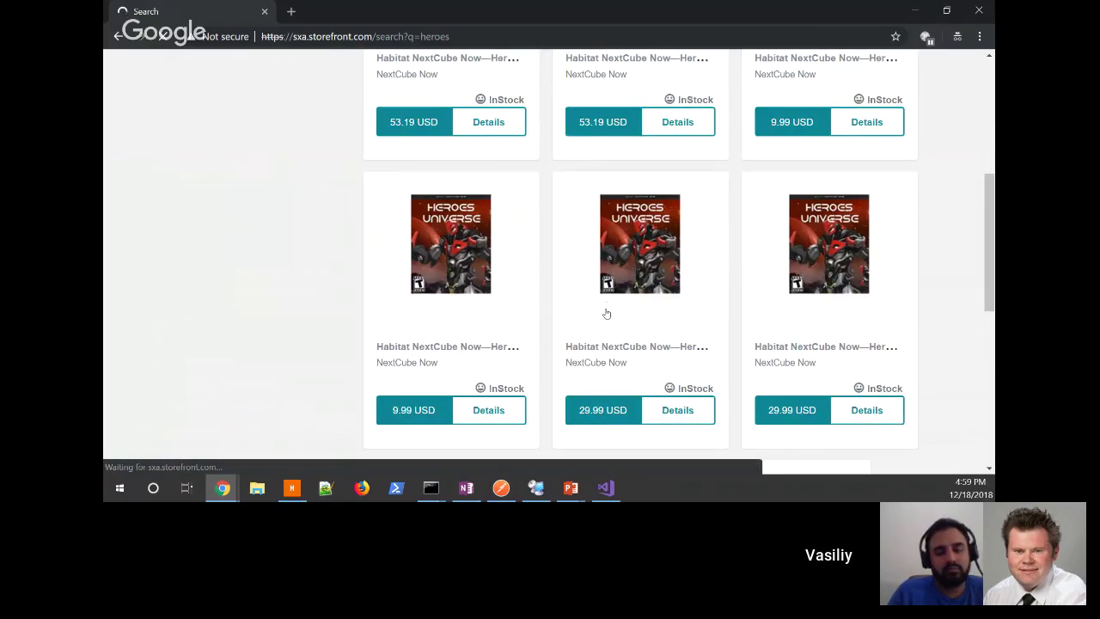
pyautogui.scroll(-2, 685, 291)
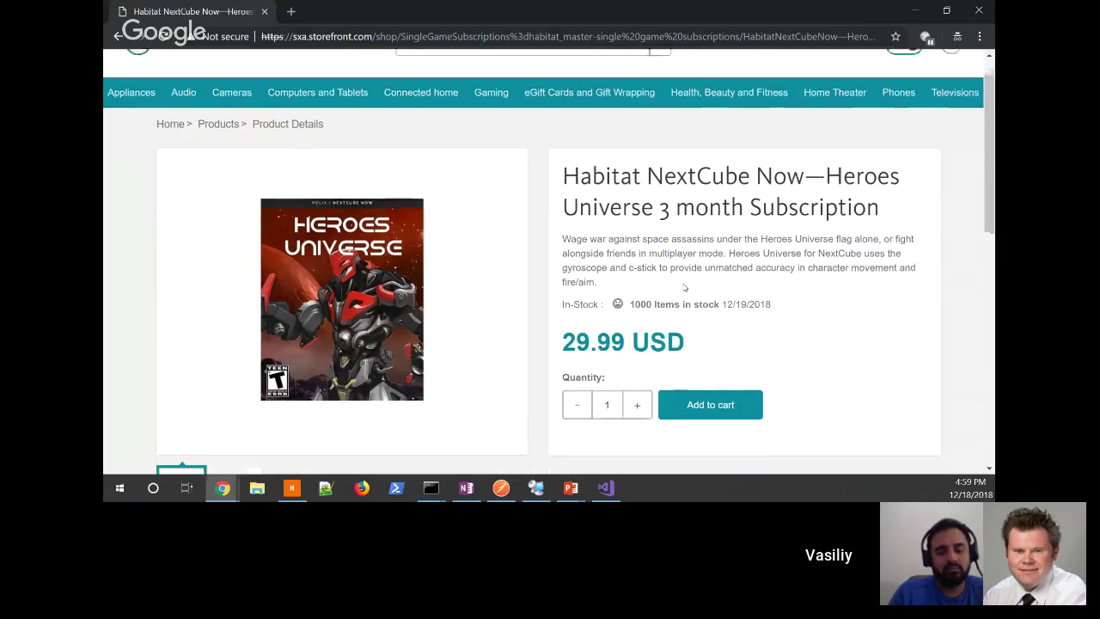
pyautogui.scroll(-1, 675, 245)
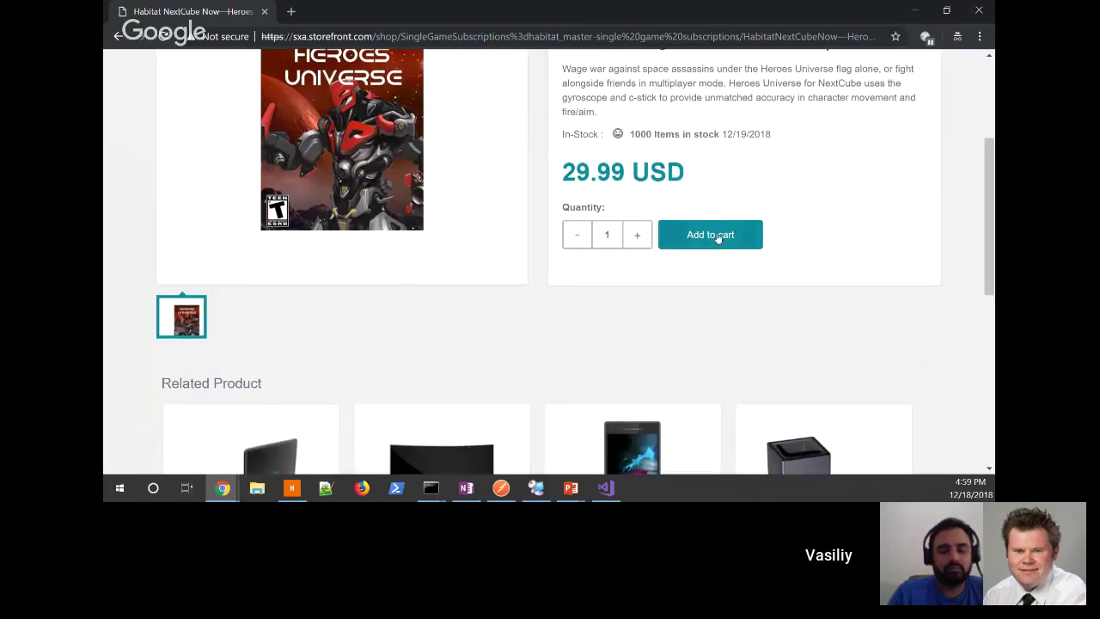
pyautogui.click(720, 239)
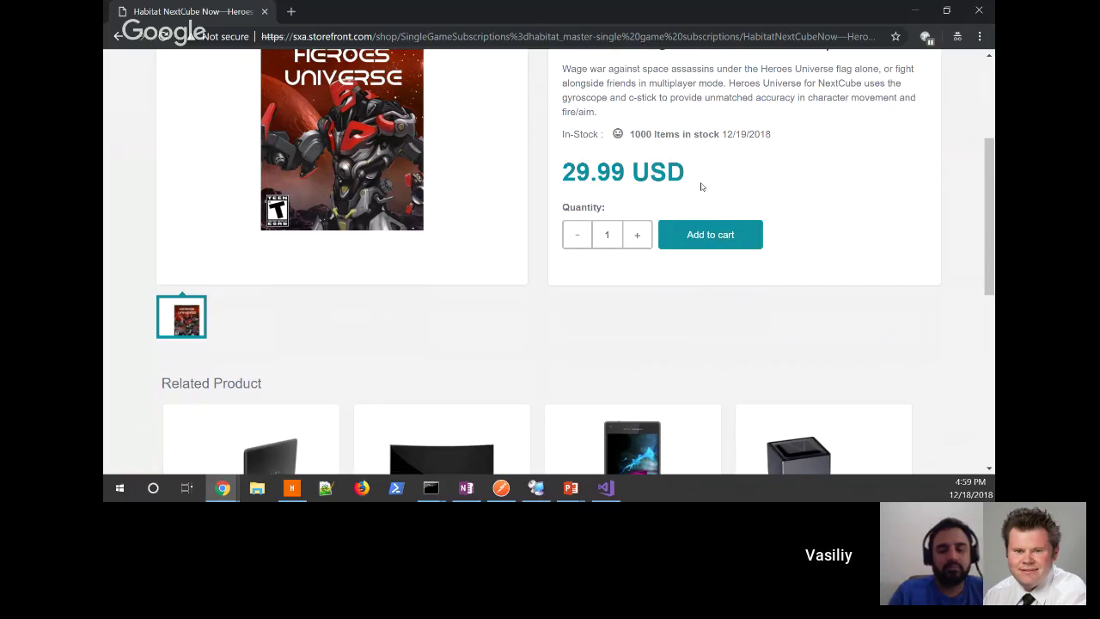
pyautogui.scroll(3, 704, 181)
pyautogui.moveTo(894, 88)
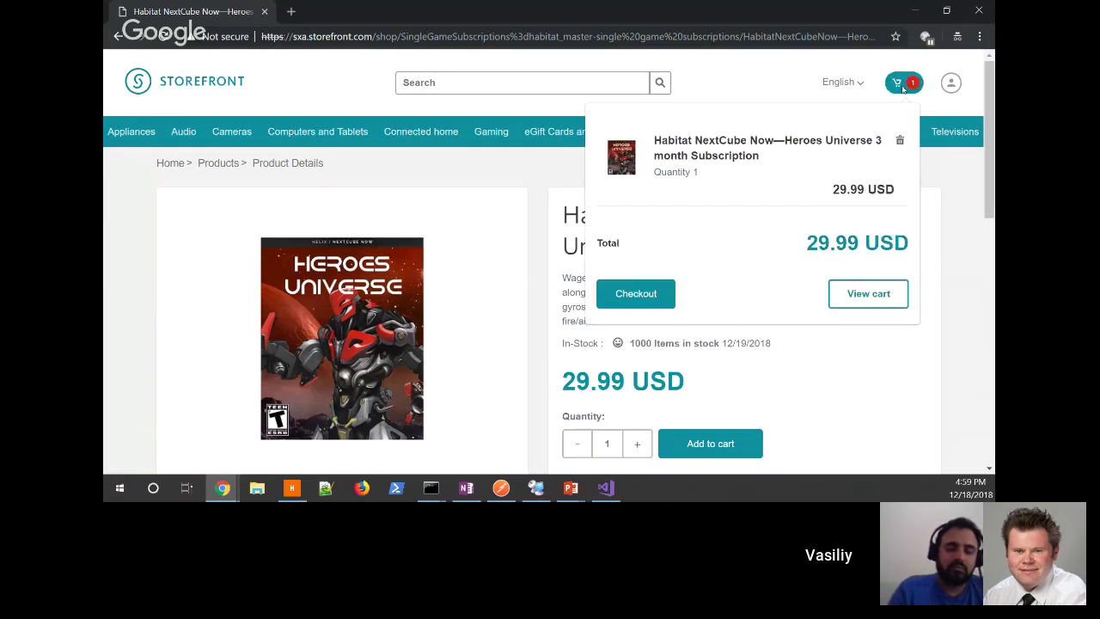
pyautogui.click(643, 291)
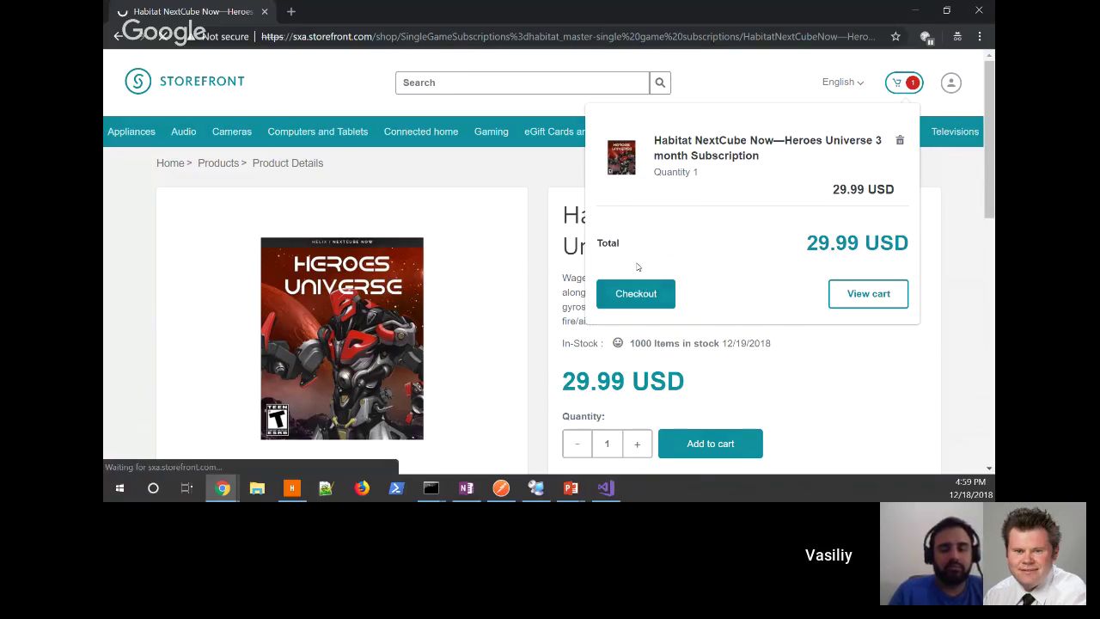
# Step: Choose Digital delivery to your own e-mail with the message 'asdasd' and continue to billing
pyautogui.click(503, 222)
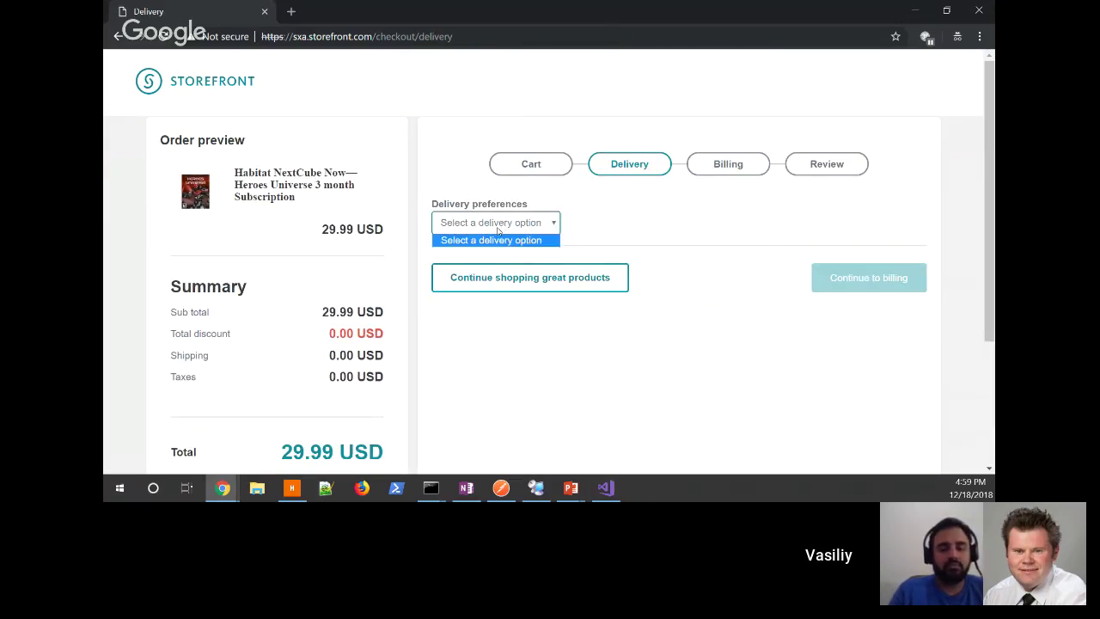
pyautogui.click(635, 208)
pyautogui.click(489, 223)
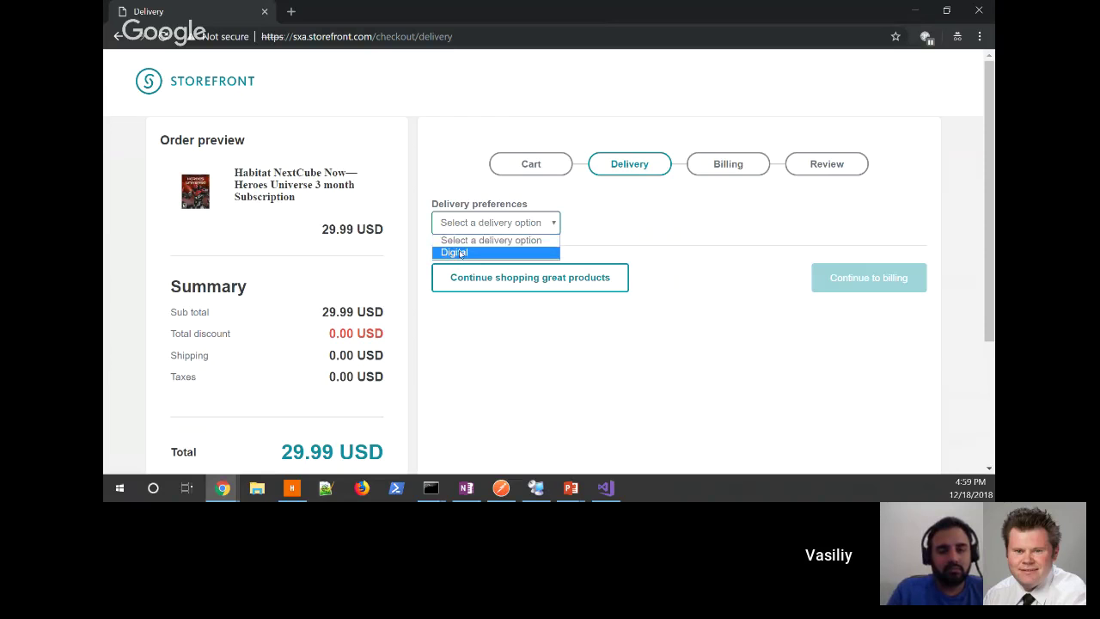
pyautogui.click(463, 251)
pyautogui.click(450, 299)
pyautogui.scroll(-2, 471, 293)
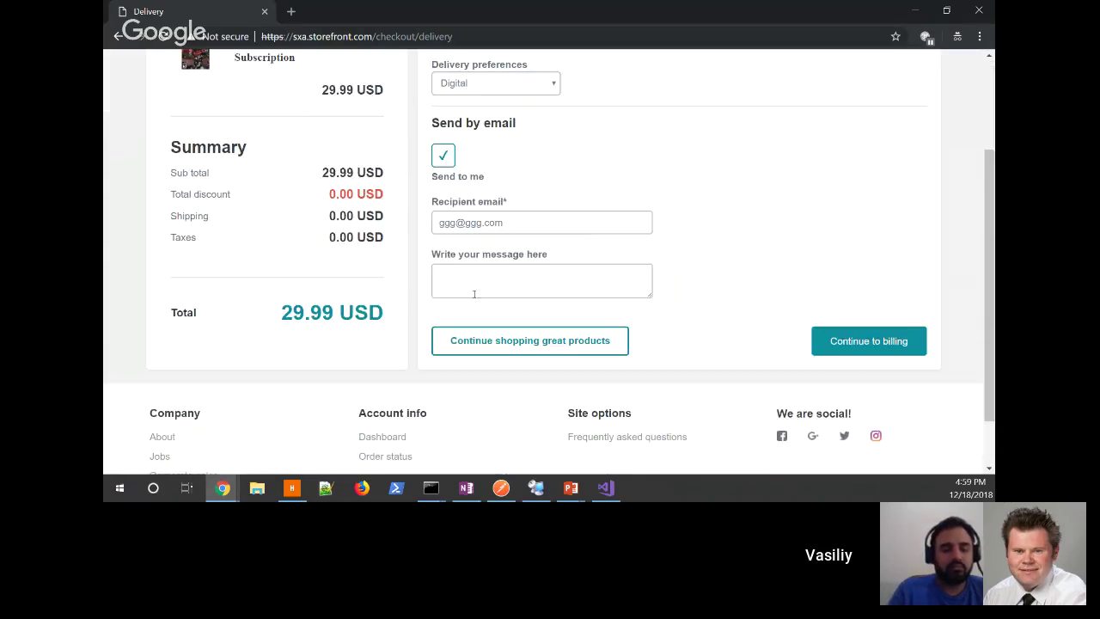
pyautogui.click(475, 287)
pyautogui.write('asdasd')
pyautogui.click(896, 341)
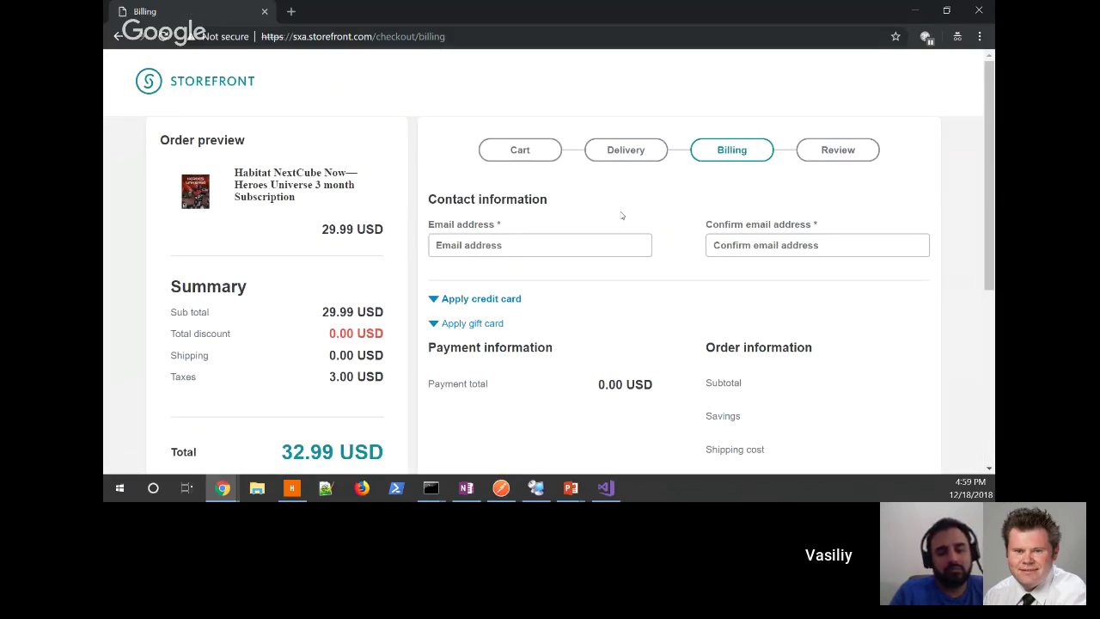
# Step: Enter a test Visa credit card number and validate the payment
pyautogui.click(496, 299)
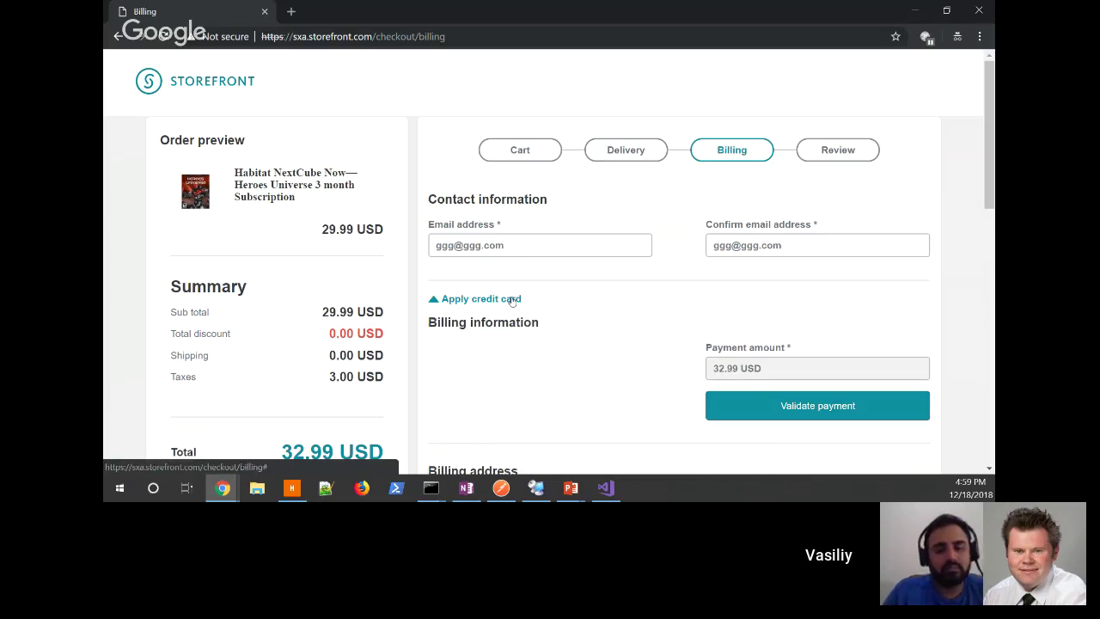
pyautogui.scroll(-2, 594, 279)
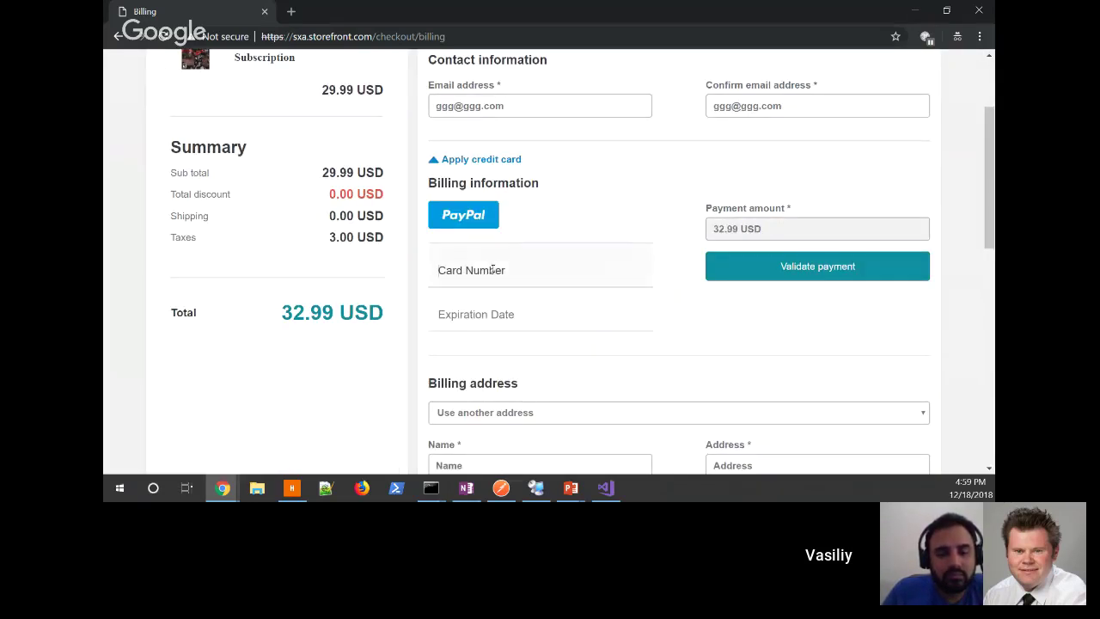
pyautogui.click(493, 270)
pyautogui.write('41111111')
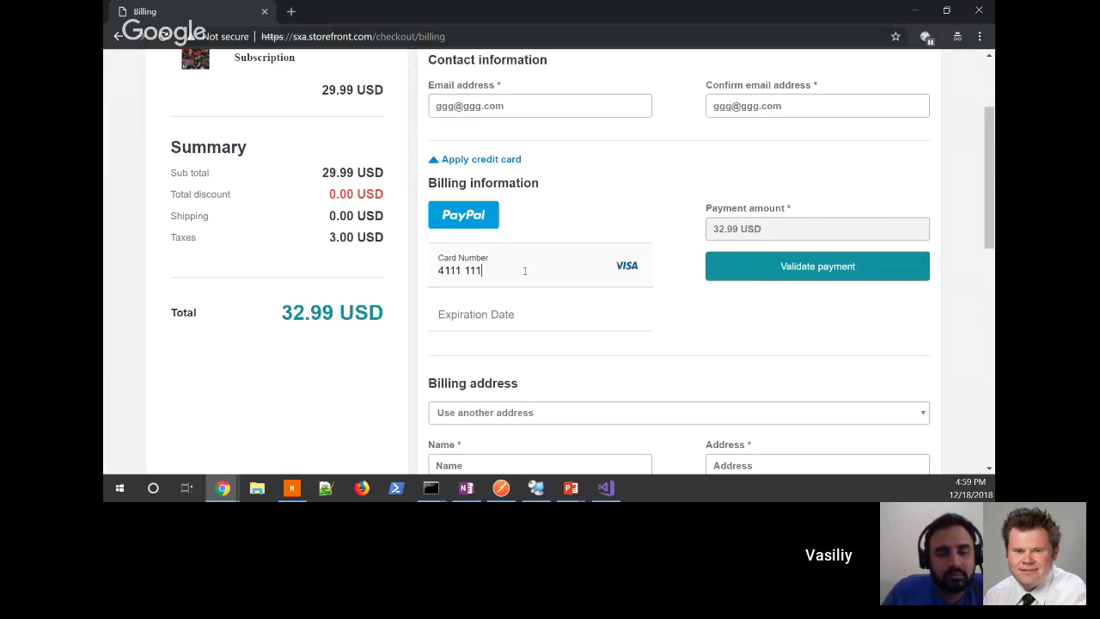
pyautogui.write('111111')
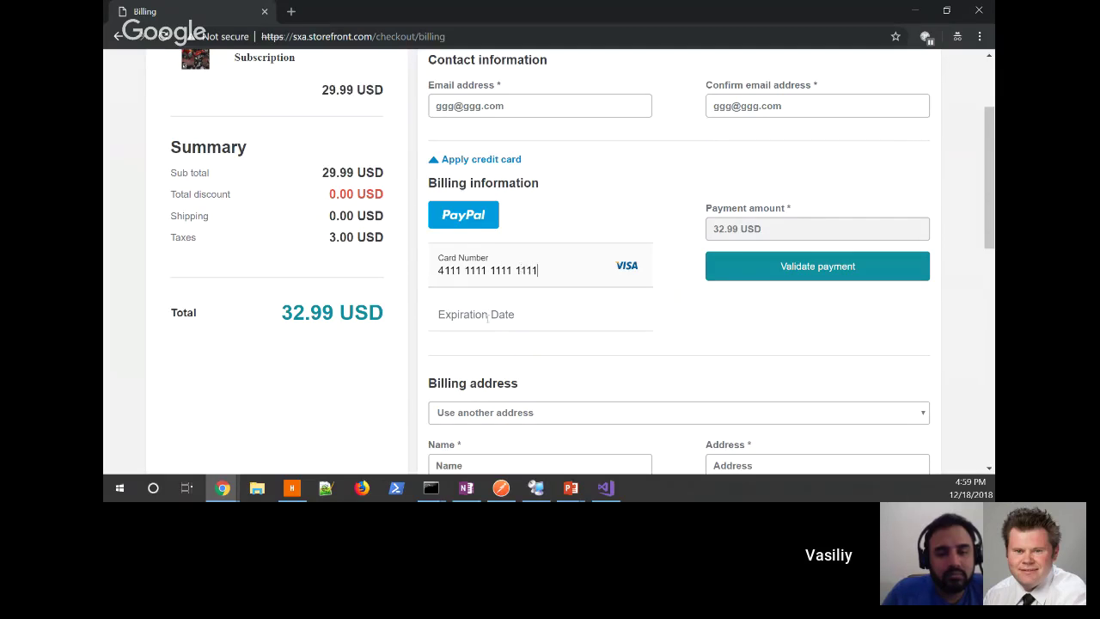
pyautogui.write('111122')
pyautogui.click(838, 279)
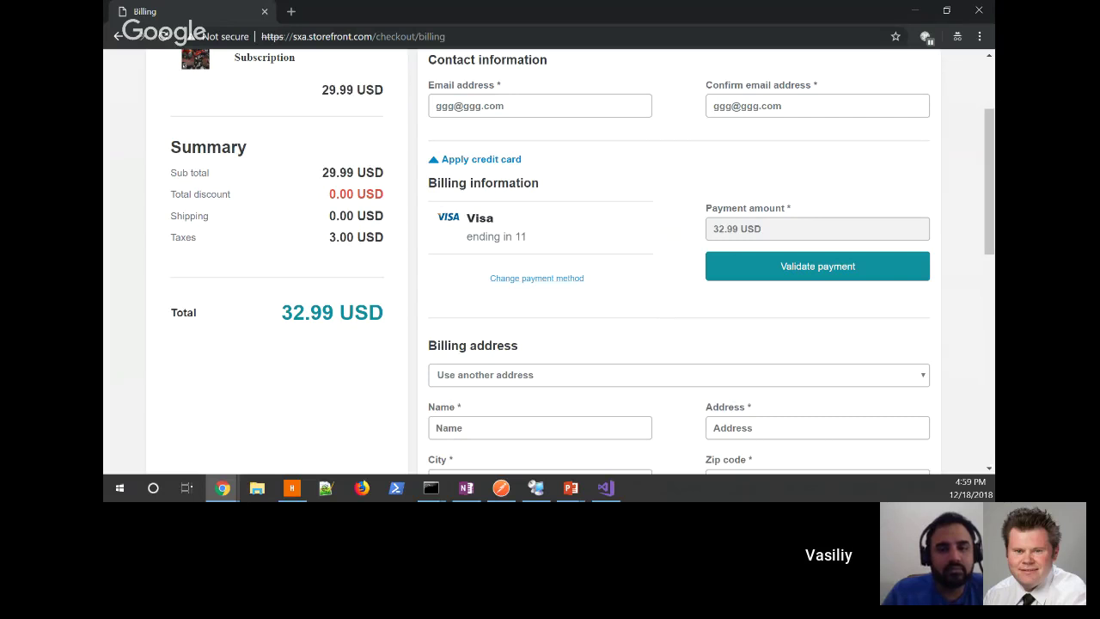
pyautogui.hotkey('alt', 'Tab')
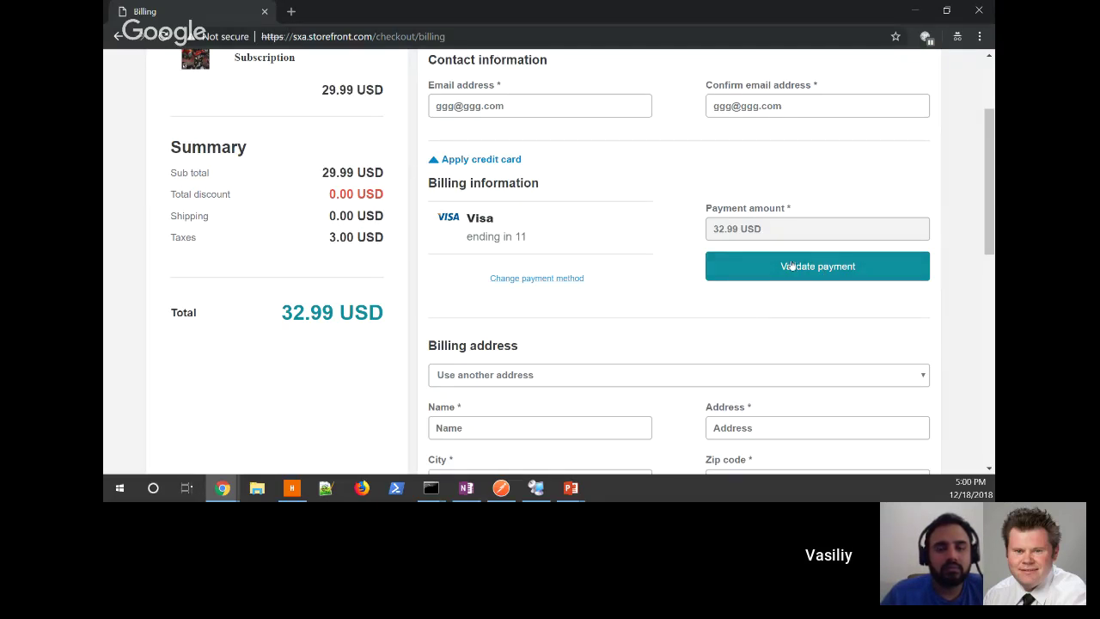
pyautogui.scroll(-2, 728, 319)
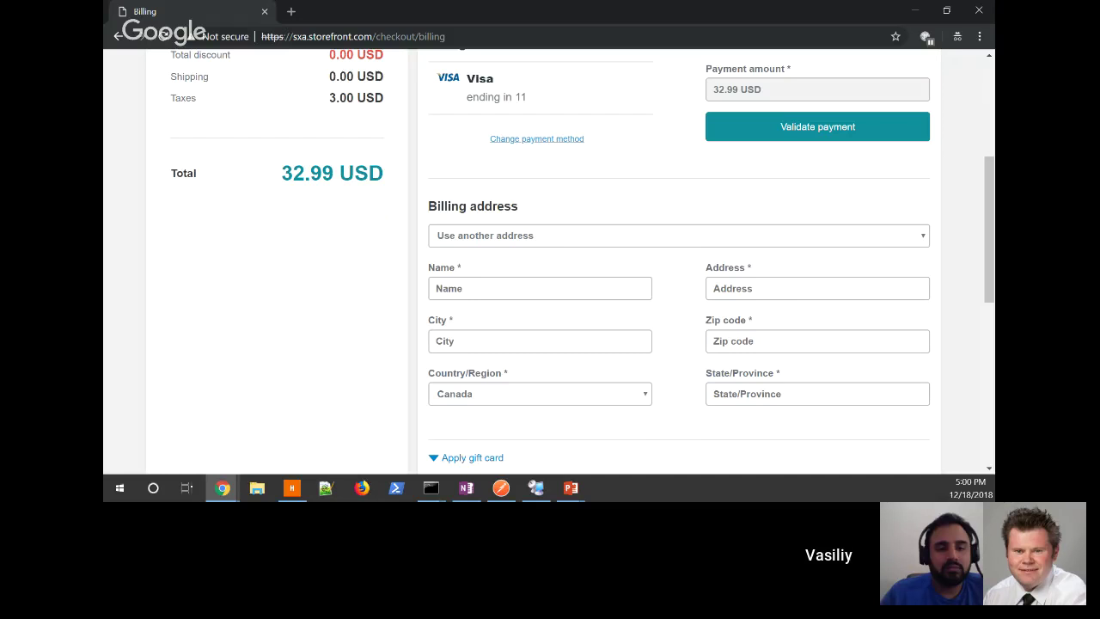
pyautogui.hotkey('alt', 'Tab')
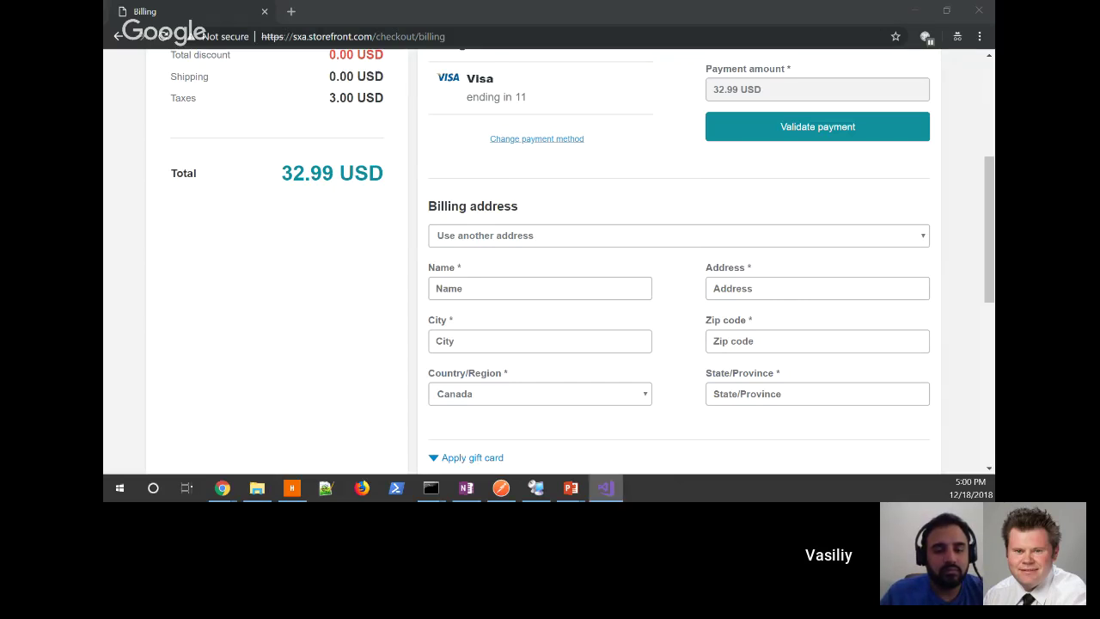
# Step: Fill the billing address from a saved entry with country United States and state CA
pyautogui.click(532, 292)
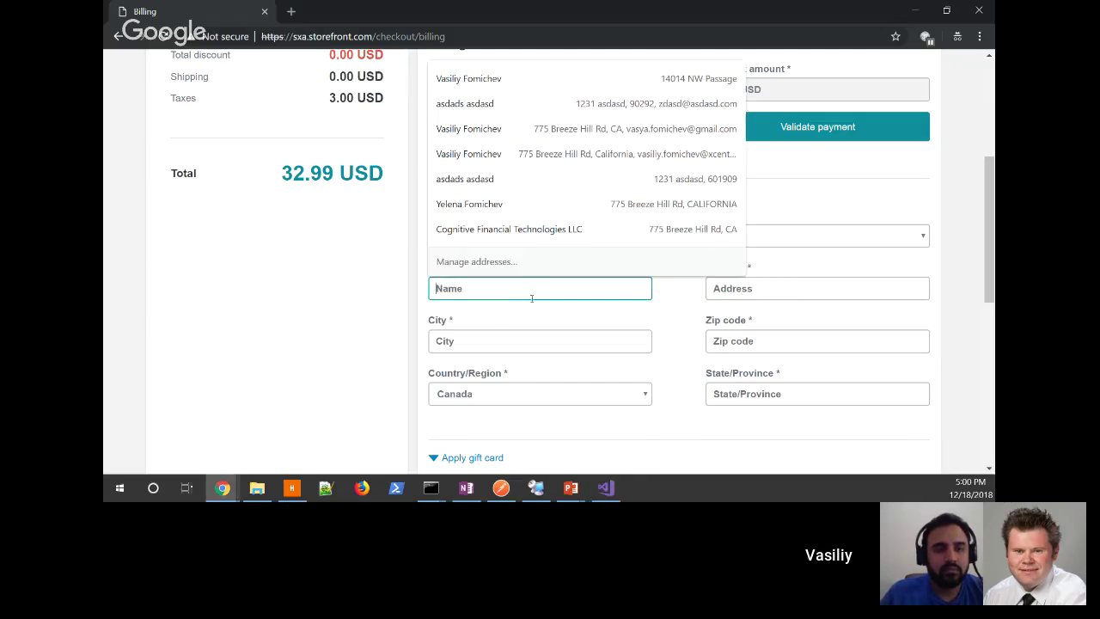
pyautogui.click(551, 79)
pyautogui.click(518, 392)
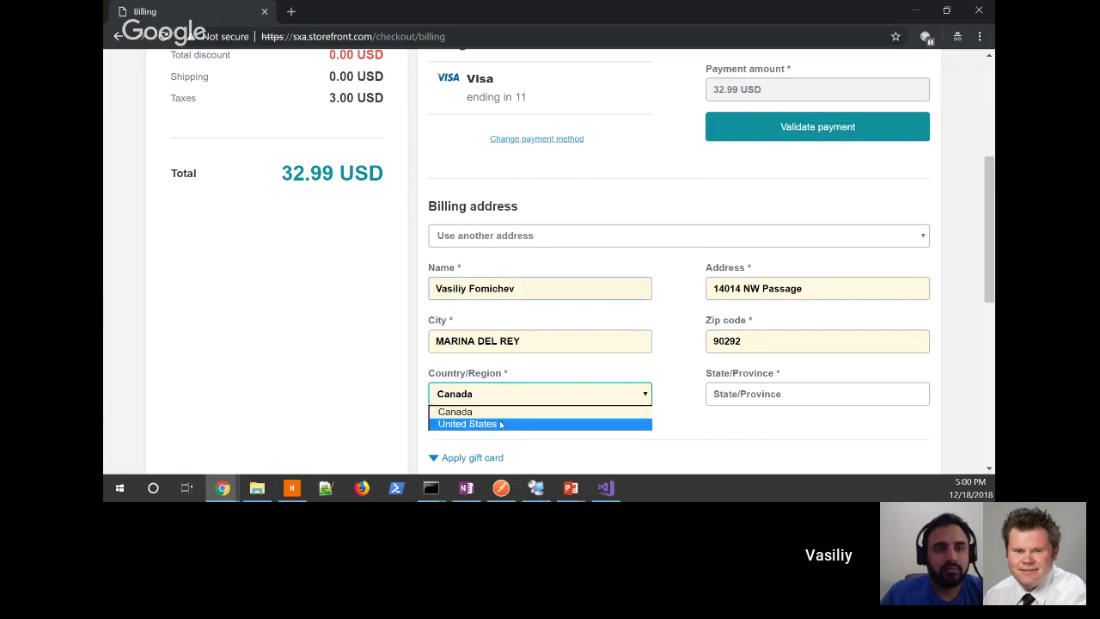
pyautogui.click(502, 423)
pyautogui.click(763, 393)
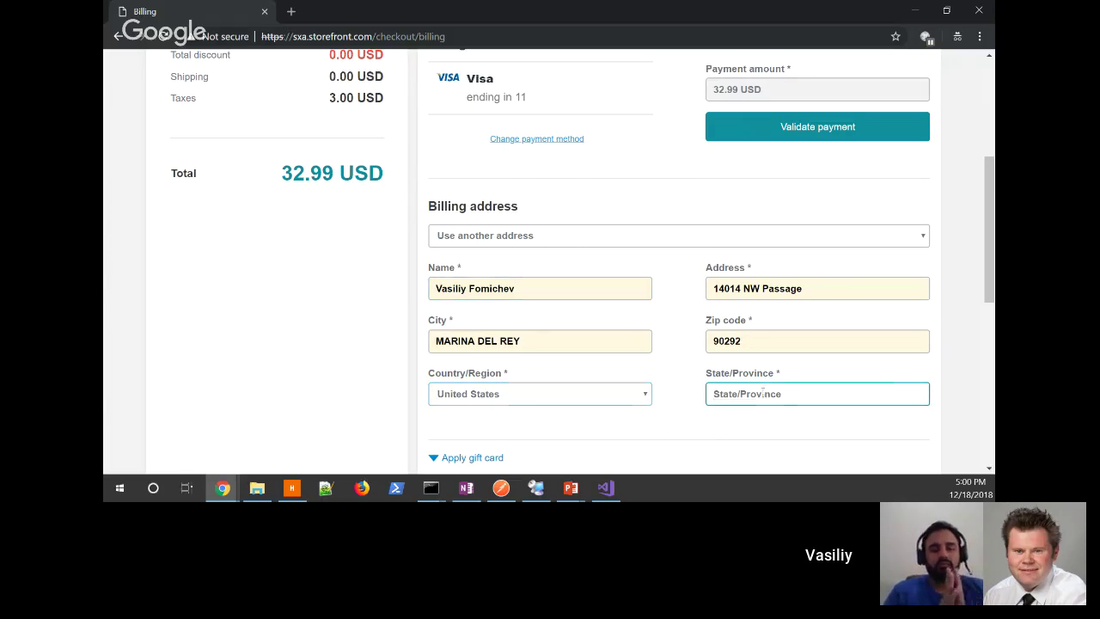
pyautogui.write('CA')
pyautogui.click(693, 346)
pyautogui.scroll(-2, 693, 344)
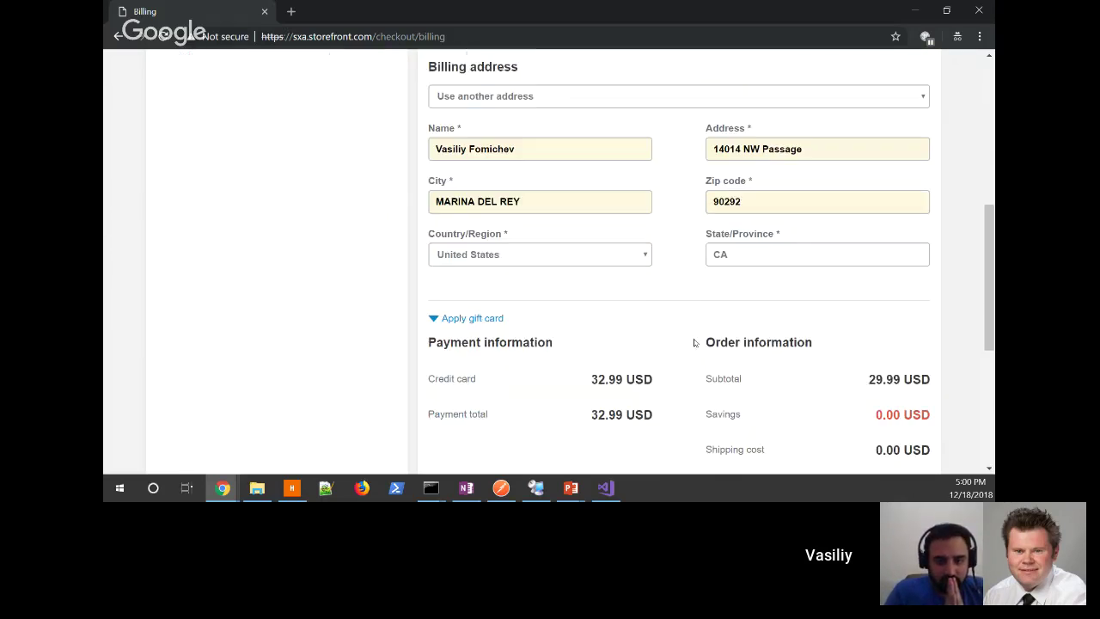
pyautogui.scroll(-2, 687, 275)
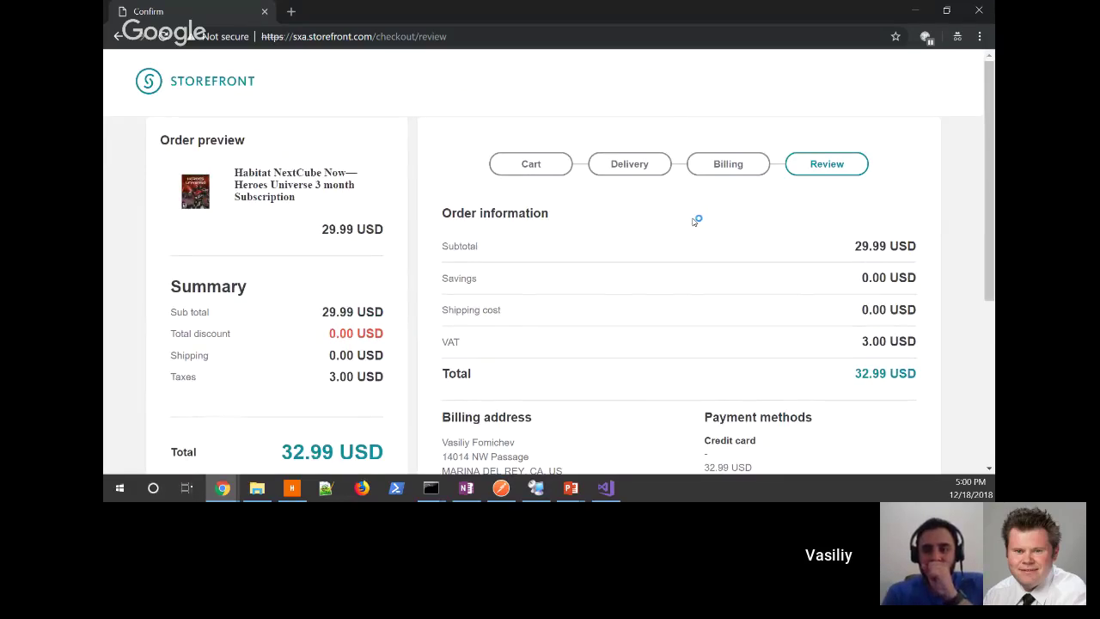
# Step: Look over the 32.99 USD Heroes Universe order review, then bring the geth Command Prompt forward
pyautogui.scroll(-3, 704, 221)
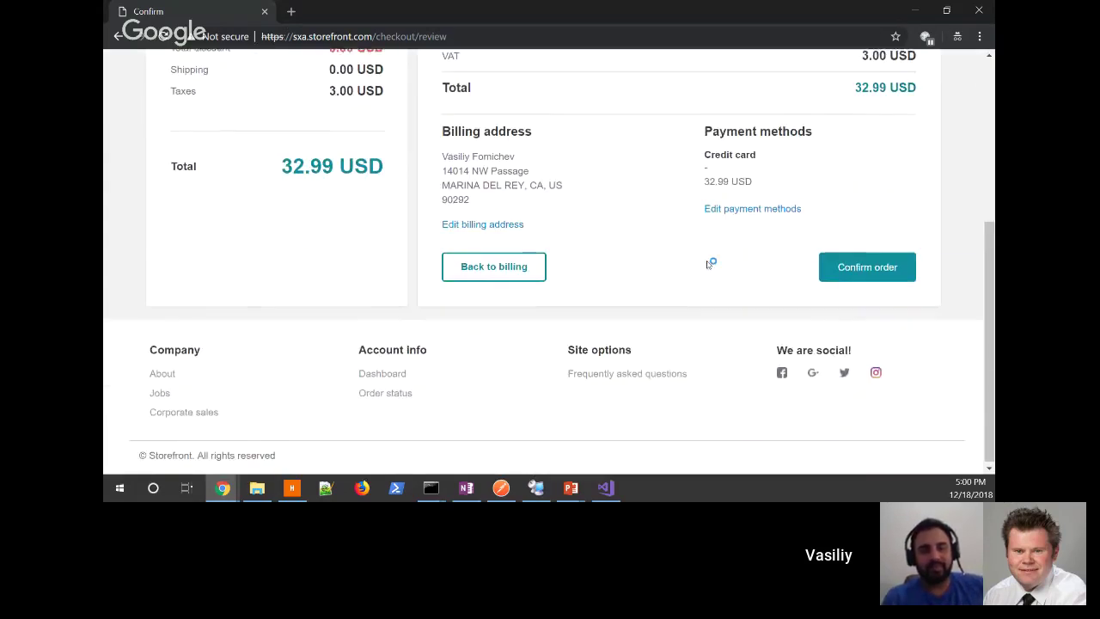
pyautogui.scroll(3, 646, 175)
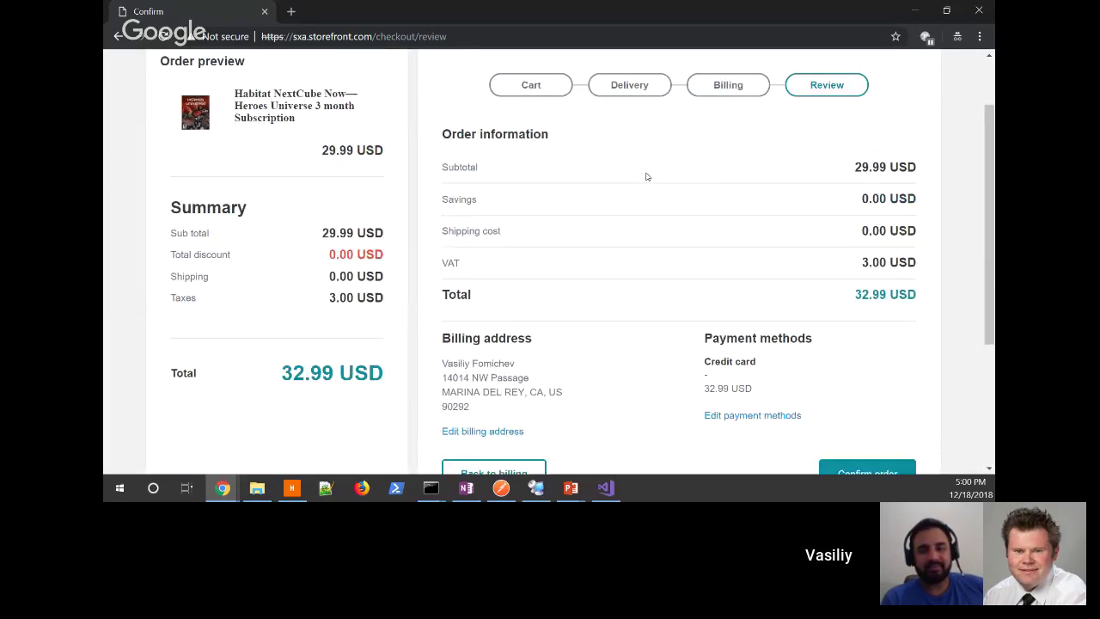
pyautogui.scroll(-3, 658, 192)
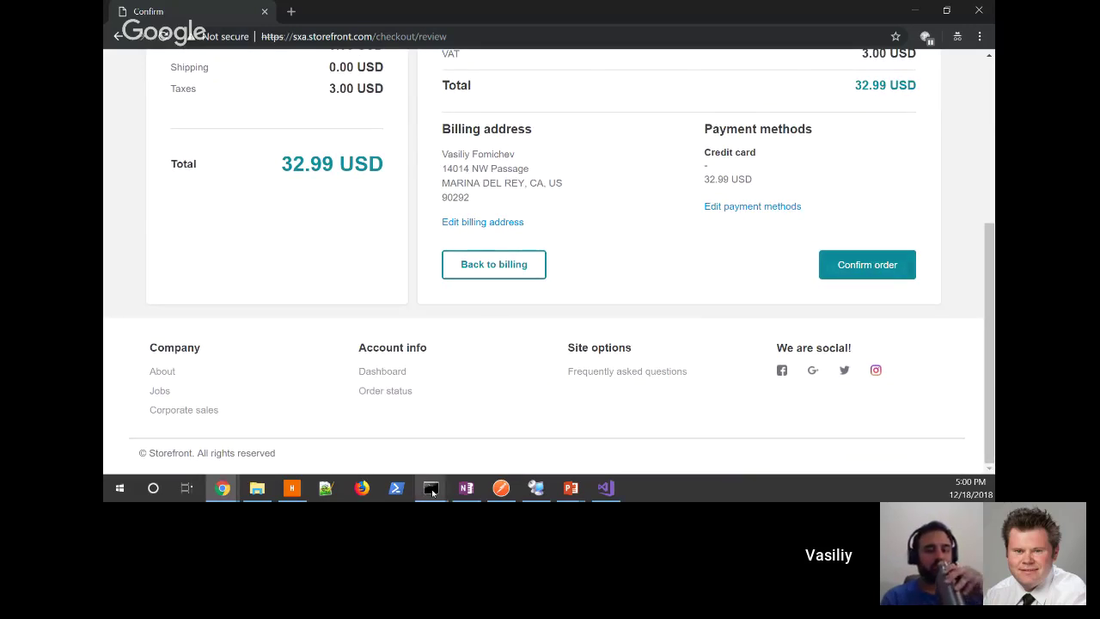
pyautogui.moveTo(431, 487)
pyautogui.click(386, 438)
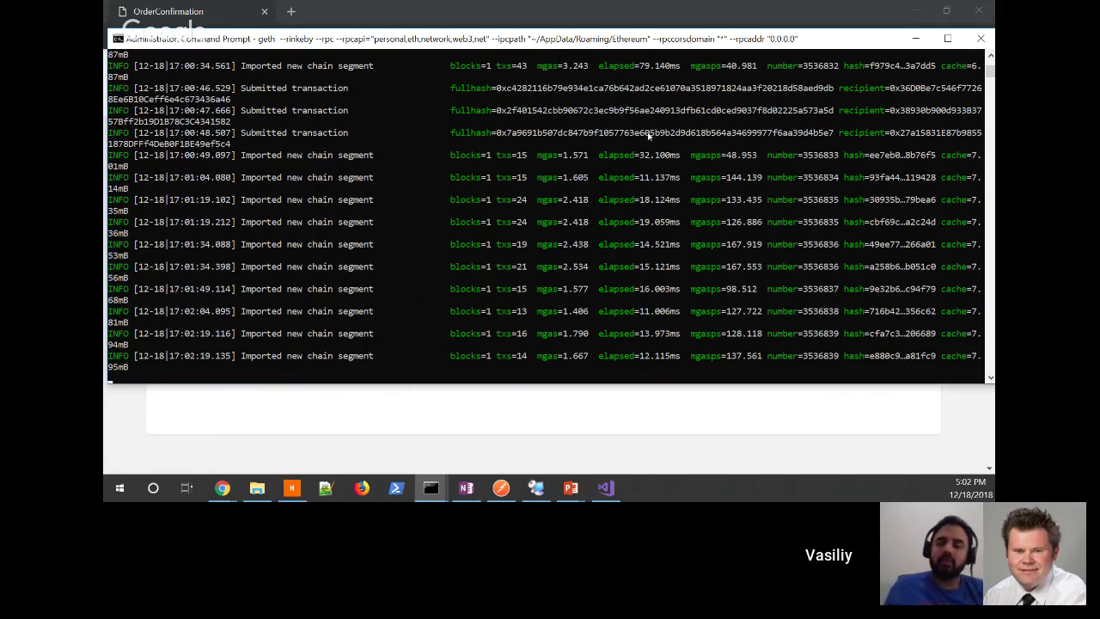
# Step: Review the geth log's new transactions, then return to the Pending order confirmation and select its confirmation number
pyautogui.scroll(1, 649, 135)
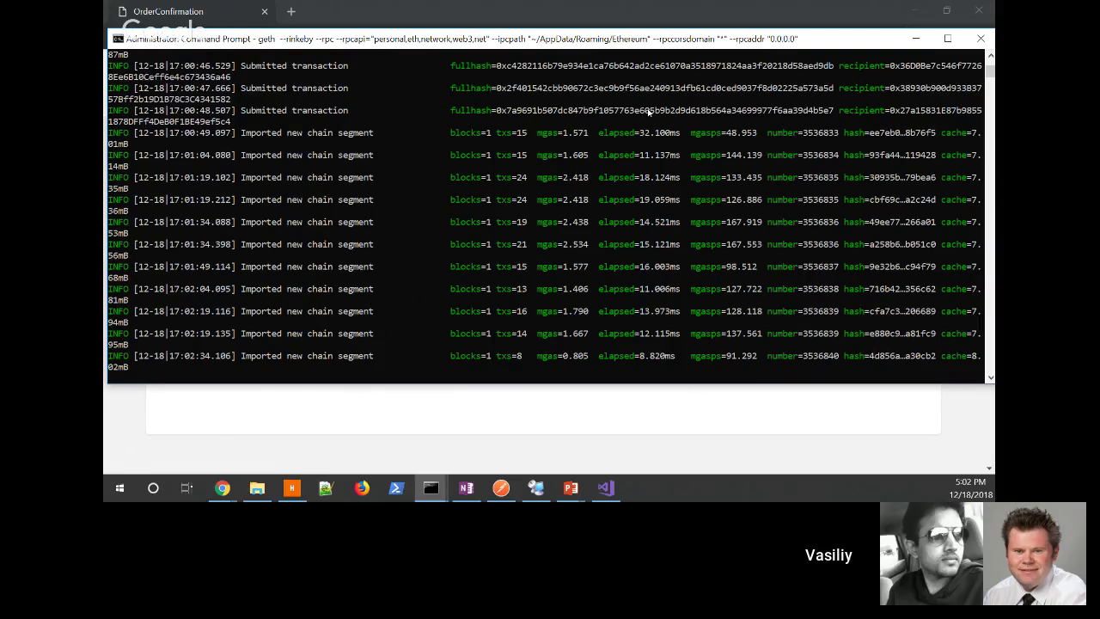
pyautogui.click(584, 10)
pyautogui.doubleClick(408, 187)
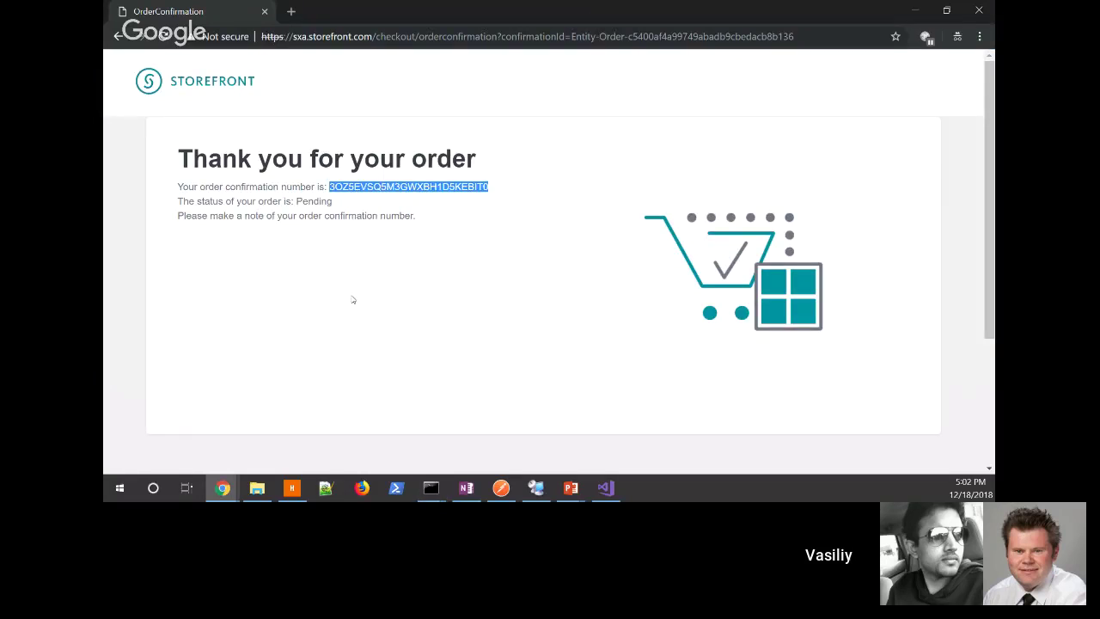
# Step: Switch to Commerce Business Tools and open the buyer's customer record from the Customers dashboard
pyautogui.click(353, 301)
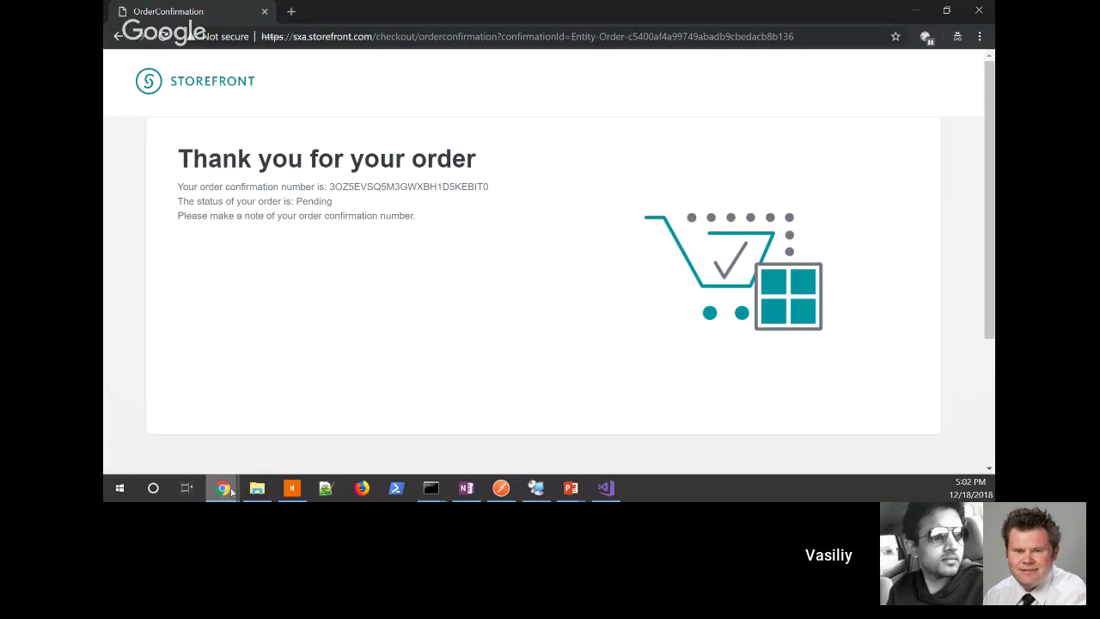
pyautogui.moveTo(231, 495)
pyautogui.click(198, 433)
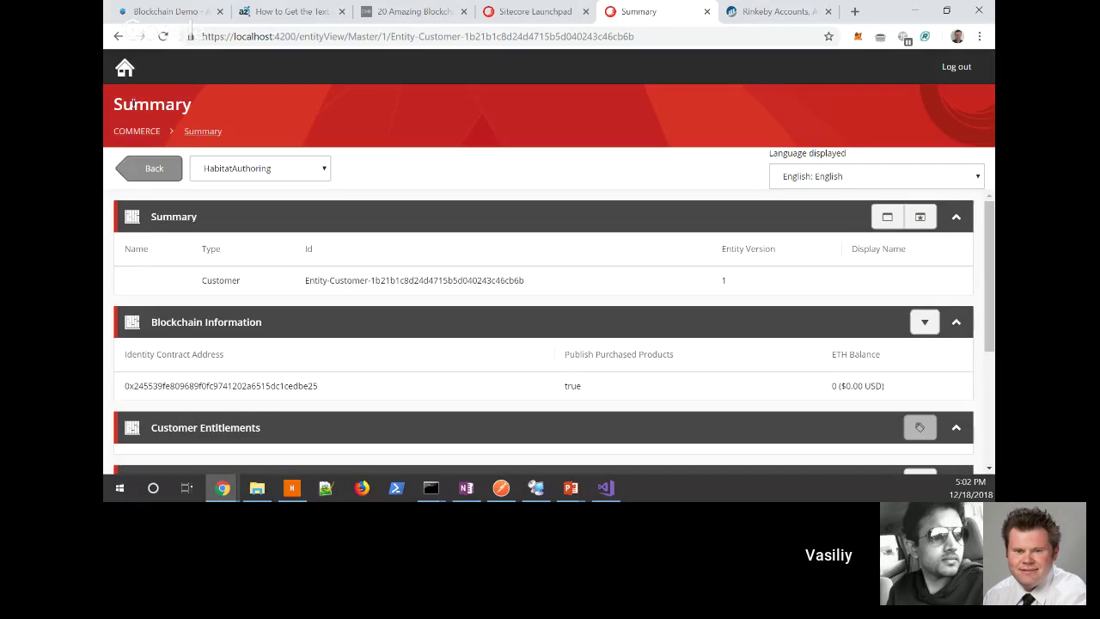
pyautogui.click(152, 168)
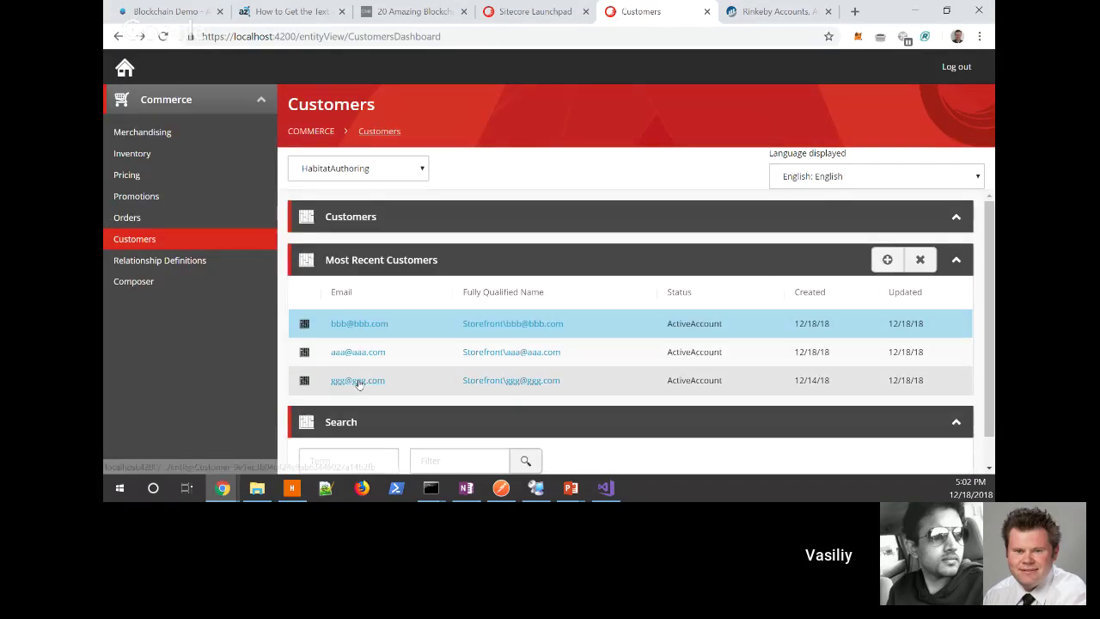
pyautogui.click(357, 380)
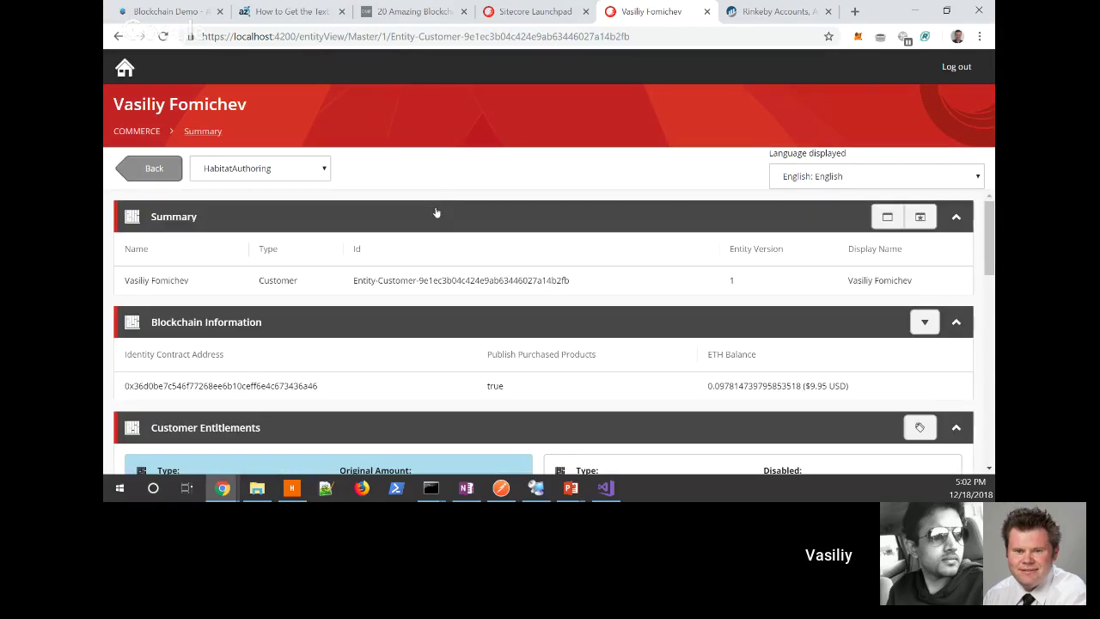
# Step: Point out the identity contract address, ETH balance, dollar equivalent and Publish Purchased Products, then minimize the record
pyautogui.scroll(-3, 438, 214)
pyautogui.scroll(2, 441, 210)
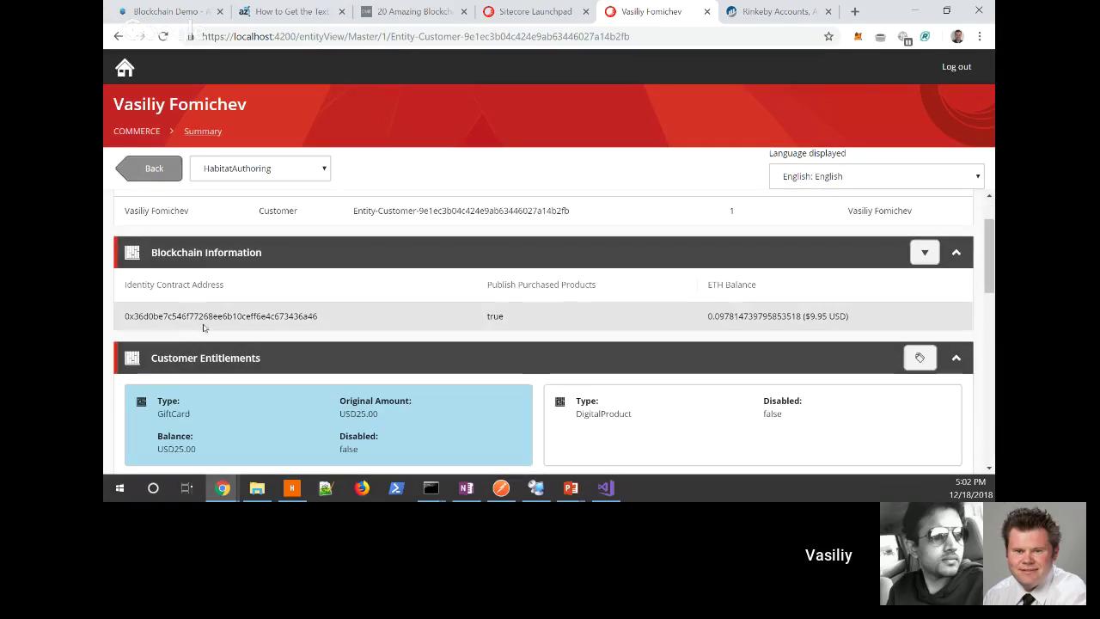
pyautogui.doubleClick(230, 315)
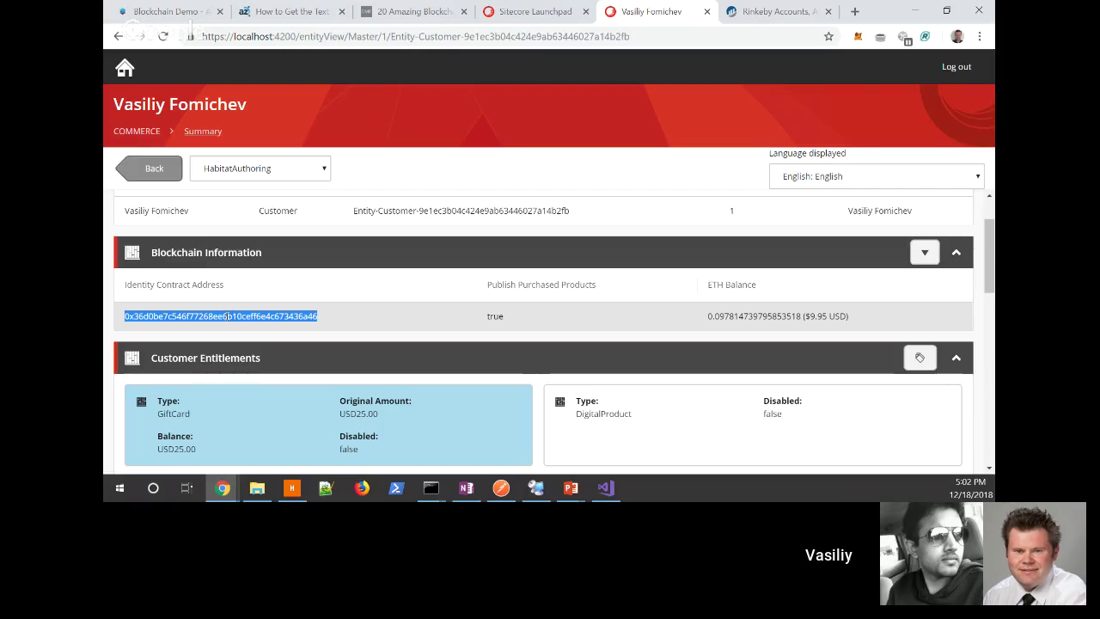
pyautogui.doubleClick(756, 317)
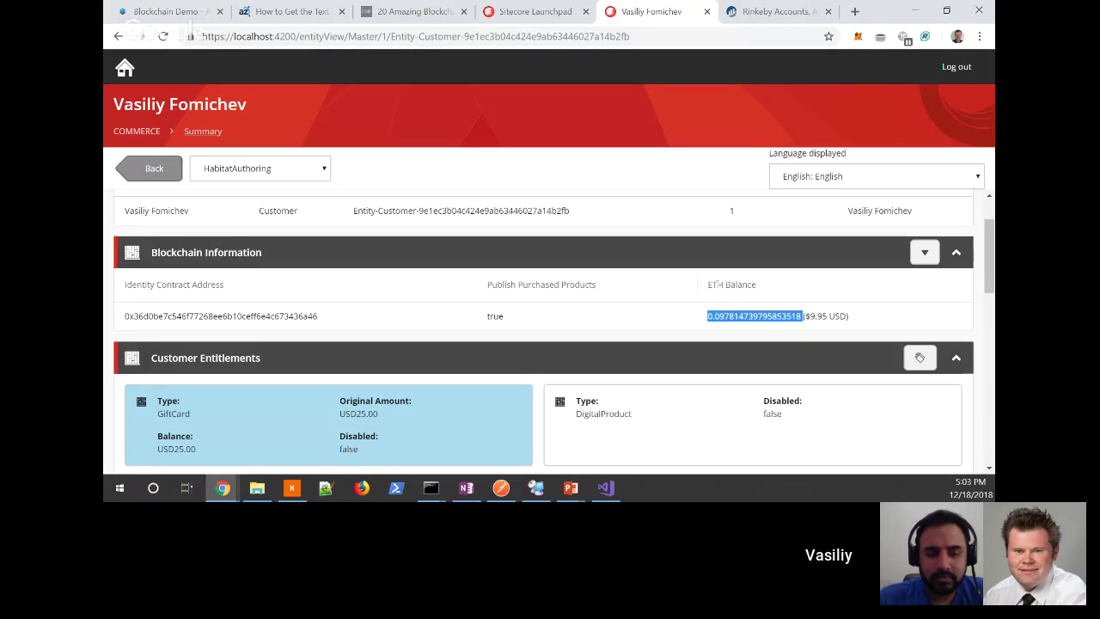
pyautogui.doubleClick(761, 316)
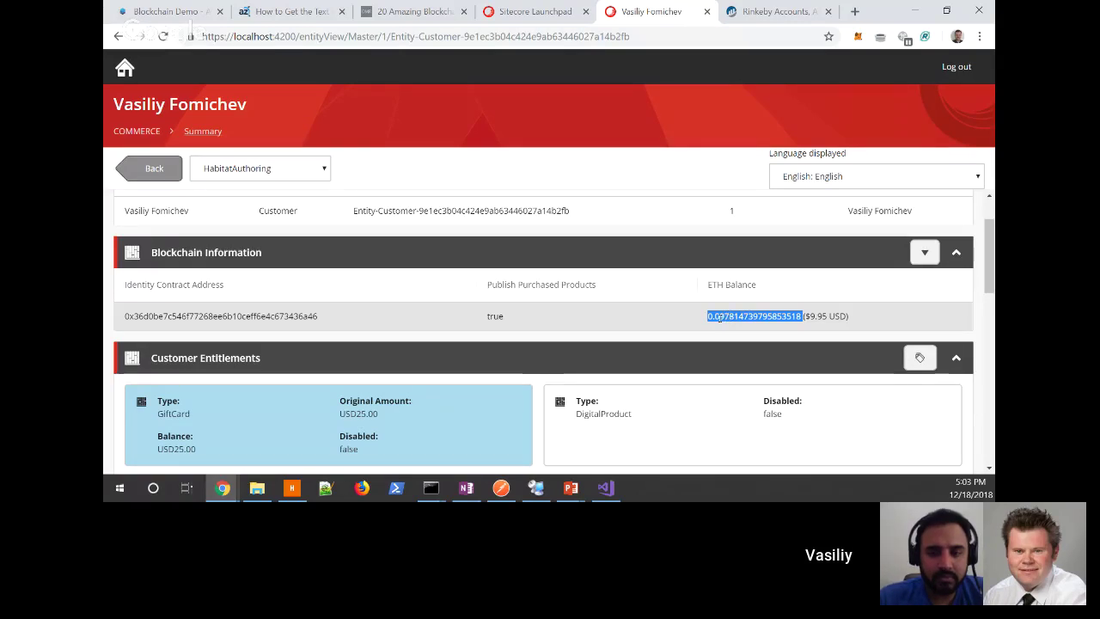
pyautogui.click(802, 317)
pyautogui.moveTo(809, 317); pyautogui.dragTo(841, 316)
pyautogui.click(844, 316)
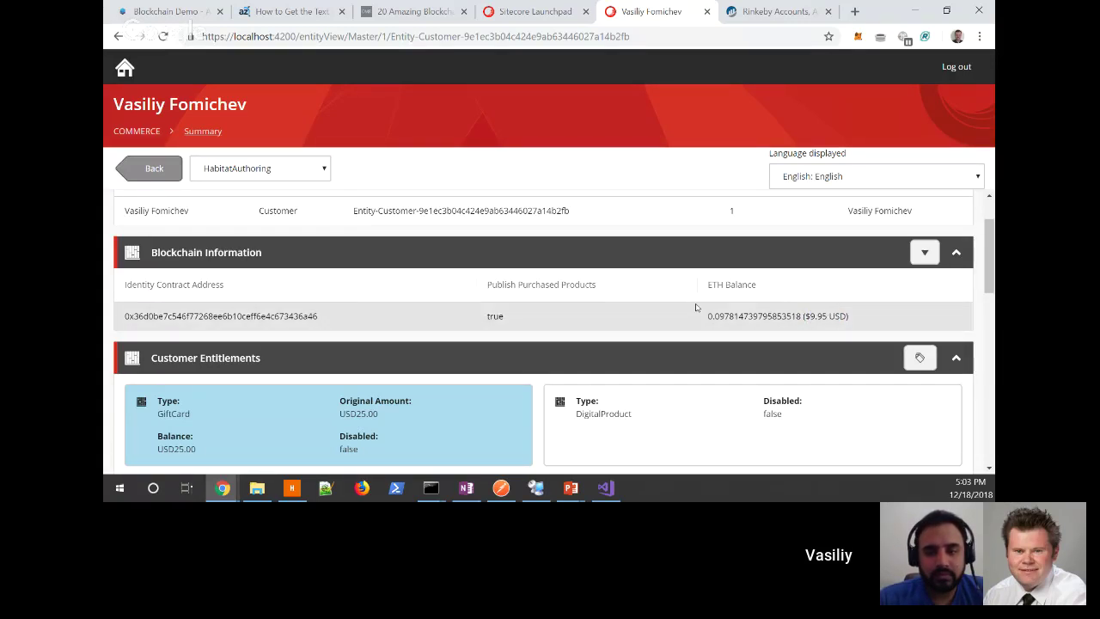
pyautogui.scroll(-3, 503, 288)
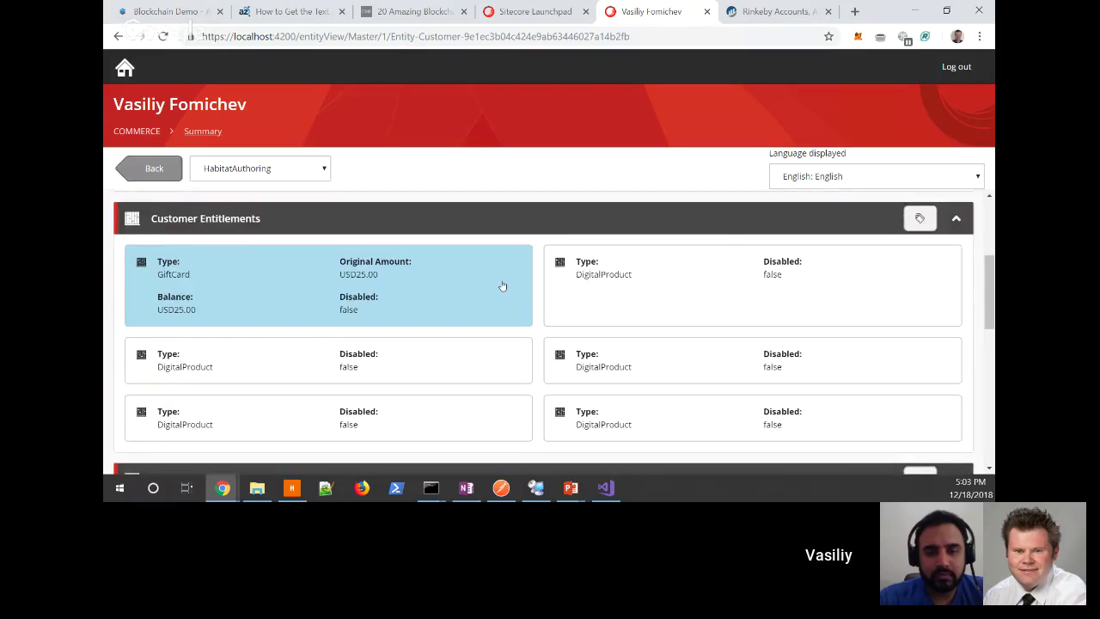
pyautogui.scroll(3, 501, 290)
pyautogui.moveTo(499, 291); pyautogui.dragTo(562, 287)
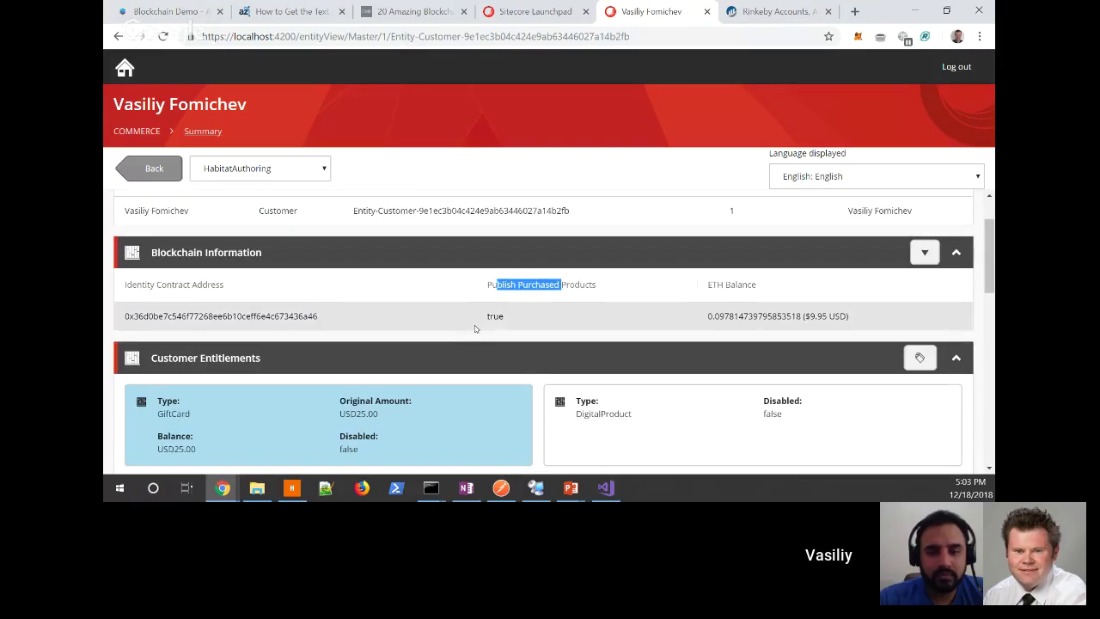
pyautogui.click(554, 285)
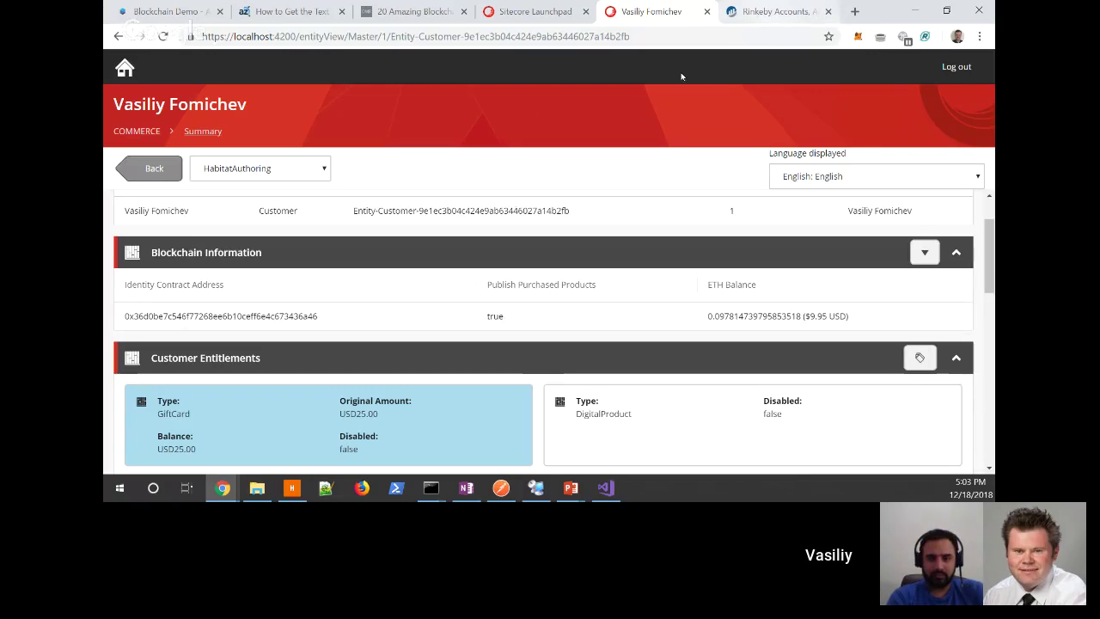
pyautogui.click(912, 8)
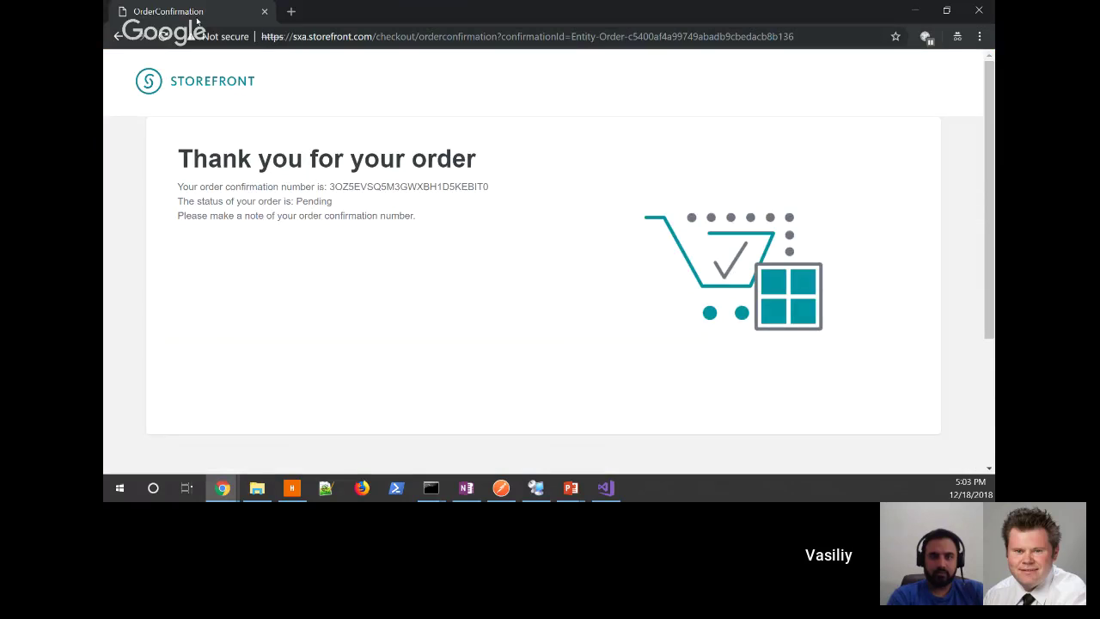
# Step: From the storefront home, search for 'heroes' and open the Heroes Universe 3 month Subscription page
pyautogui.click(215, 89)
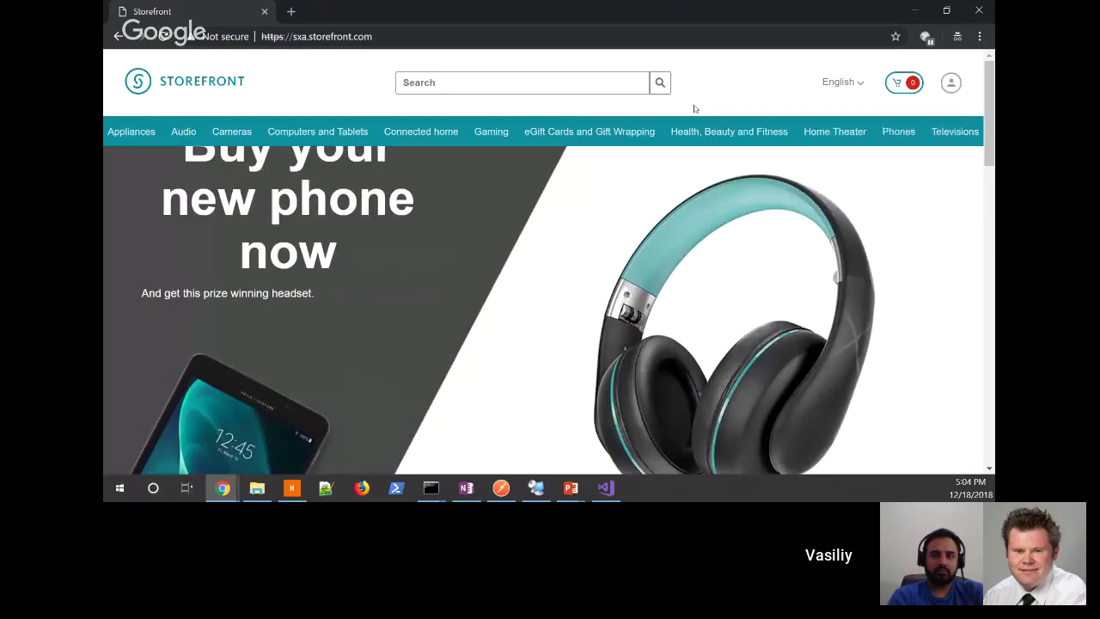
pyautogui.click(458, 86)
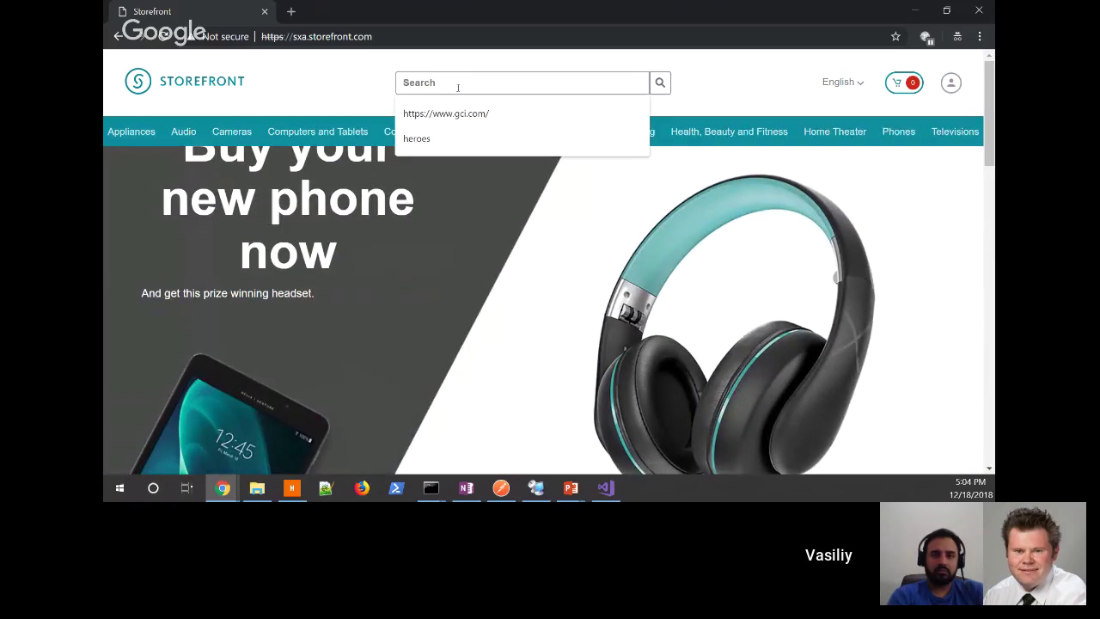
pyautogui.write('heroe')
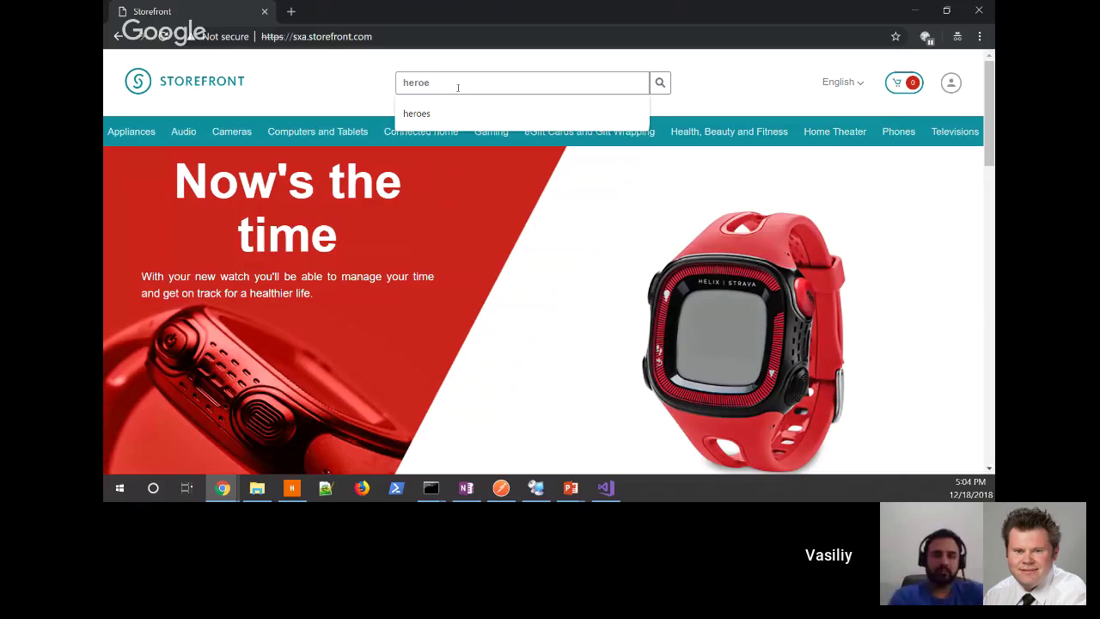
pyautogui.write('s')
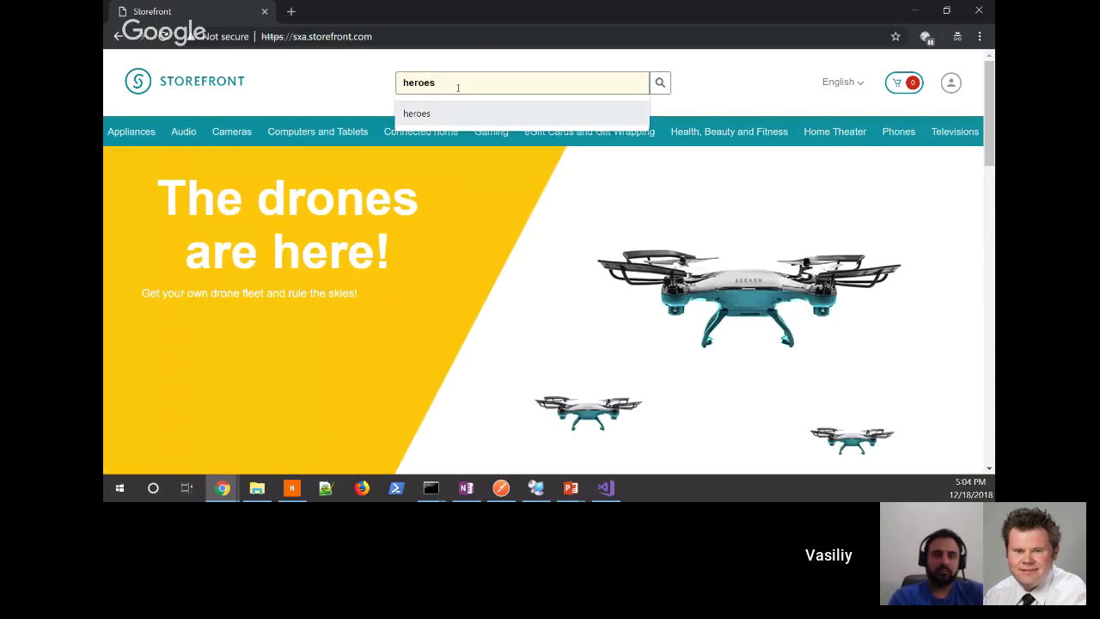
pyautogui.press('Return')
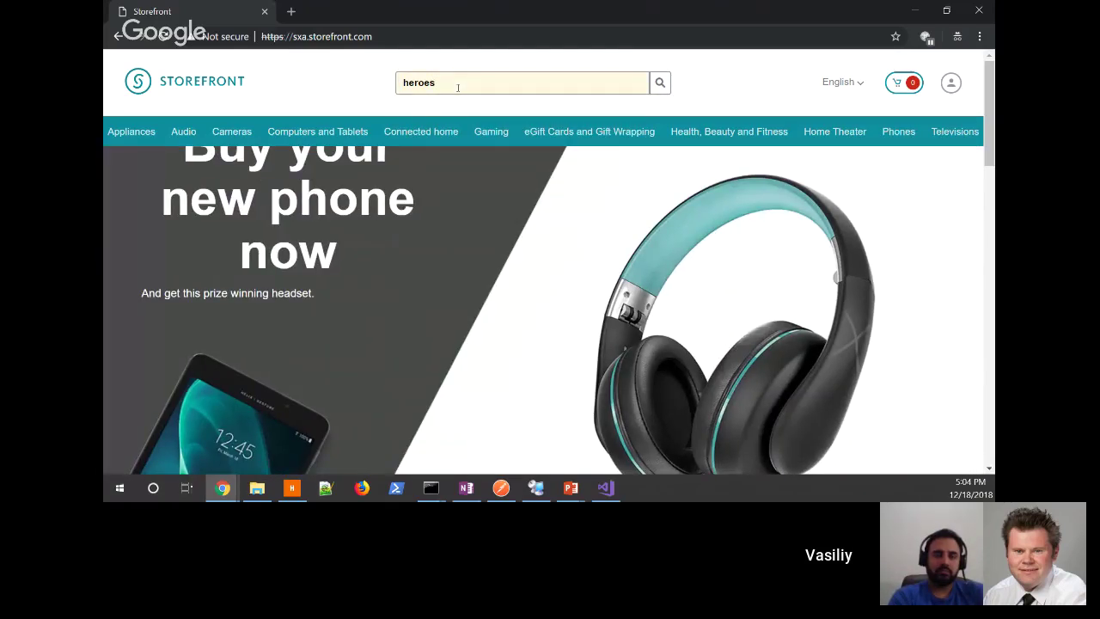
pyautogui.click(660, 82)
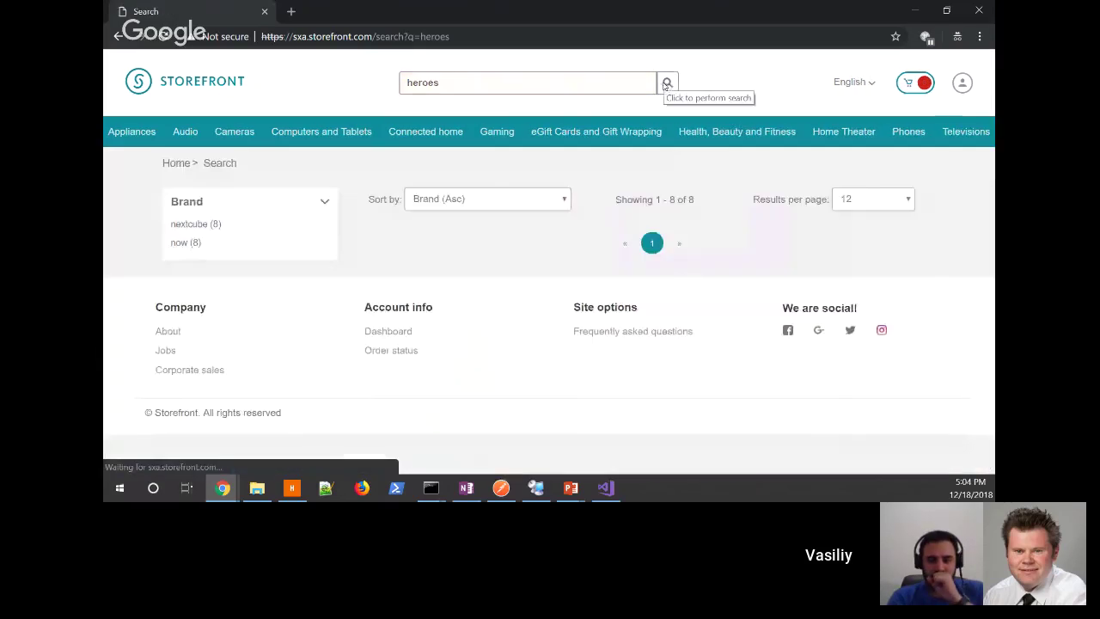
pyautogui.scroll(-4, 541, 361)
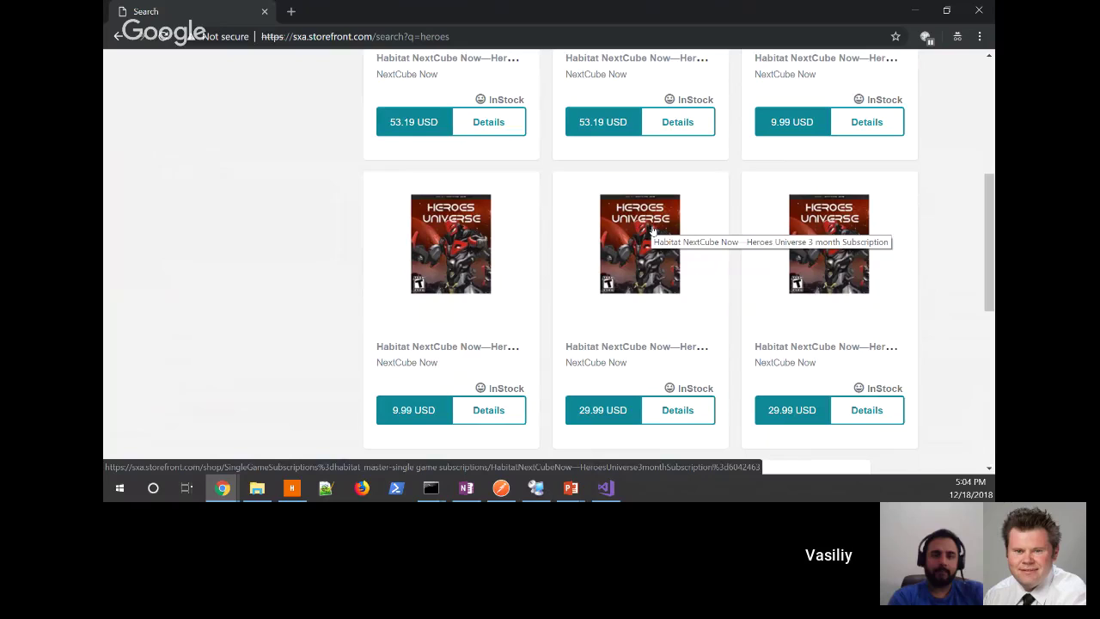
pyautogui.click(651, 232)
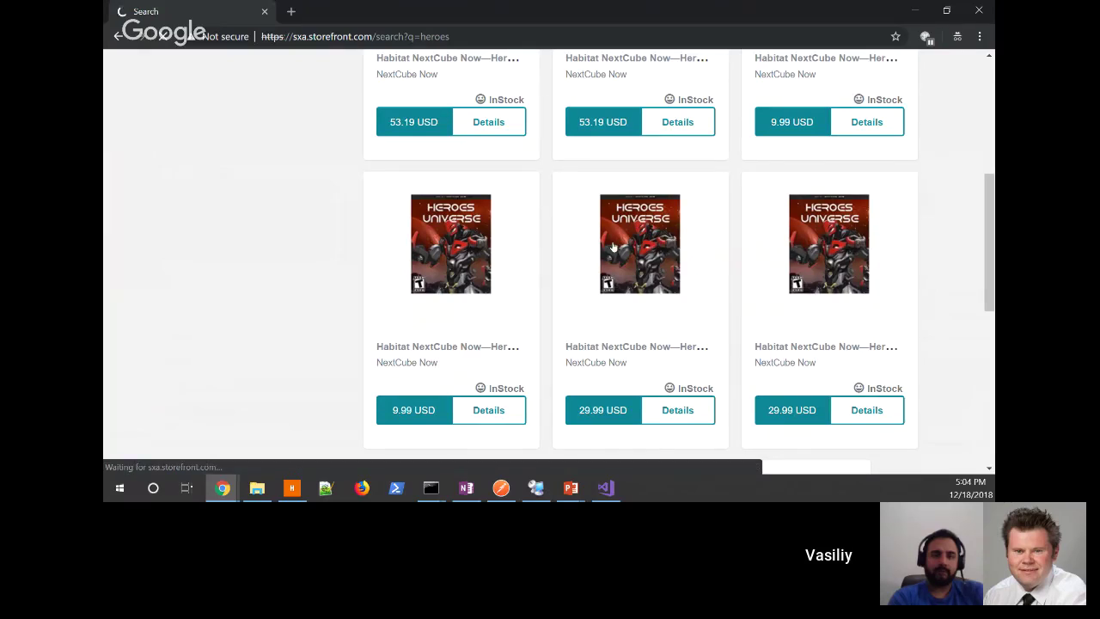
pyautogui.scroll(-2, 605, 278)
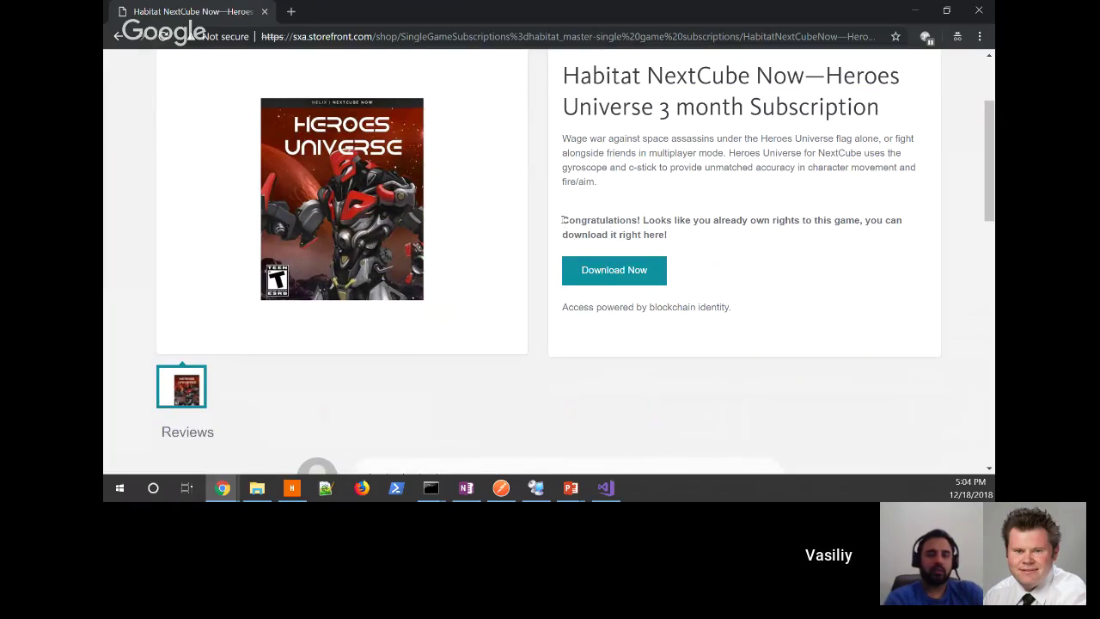
# Step: Highlight the 'Congratulations' already-own-rights message, then bring the customer record window back to the front
pyautogui.moveTo(563, 221); pyautogui.dragTo(692, 246)
pyautogui.click(691, 246)
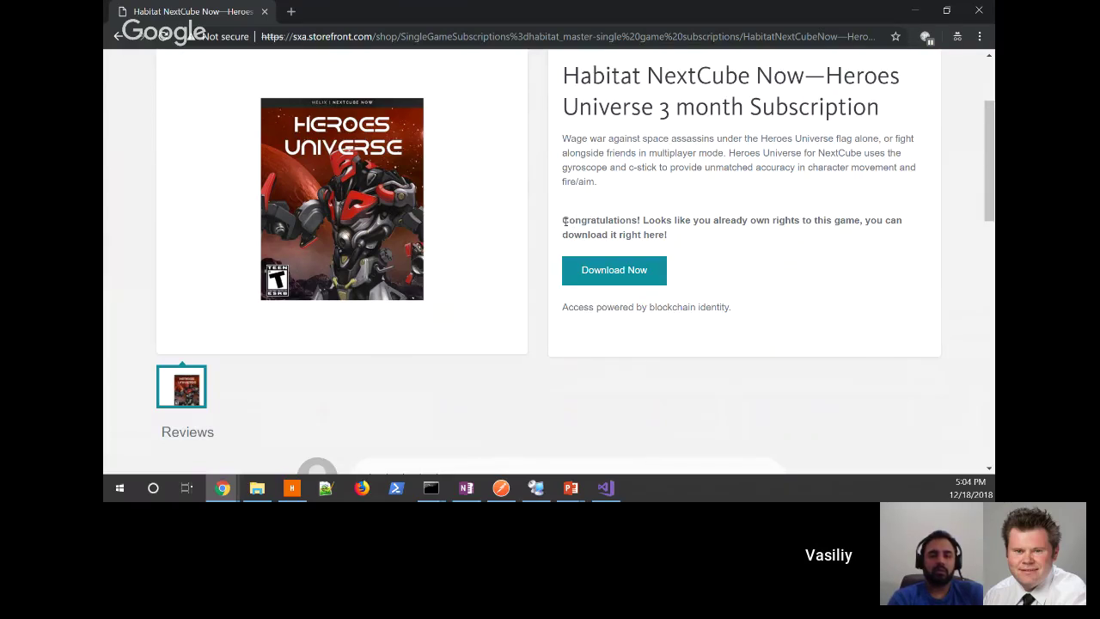
pyautogui.moveTo(565, 221); pyautogui.dragTo(679, 238)
pyautogui.click(685, 237)
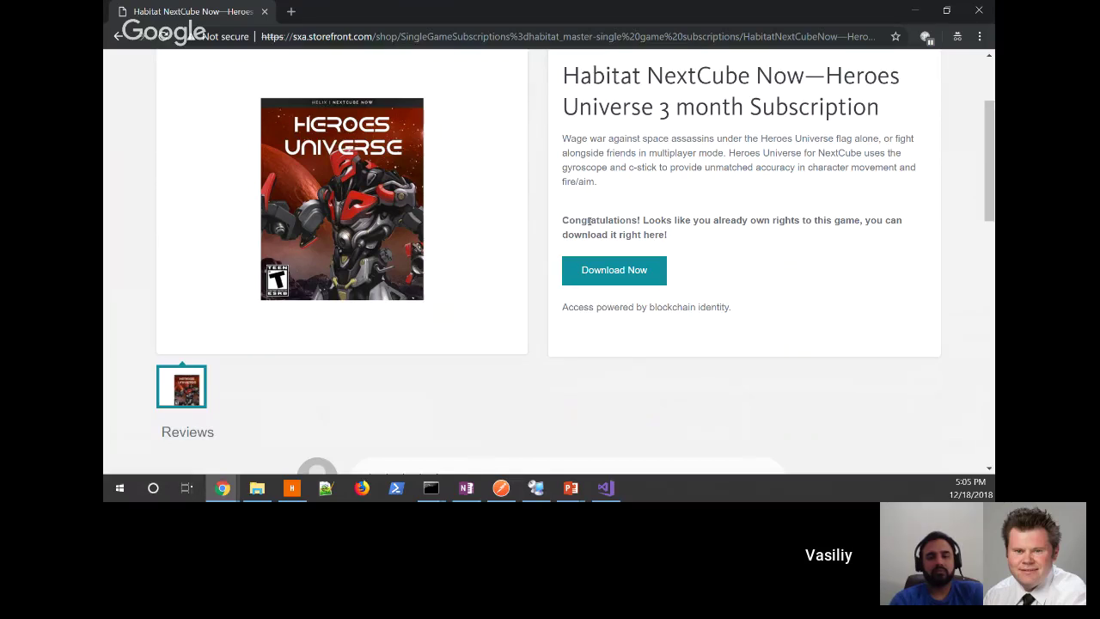
pyautogui.click(225, 491)
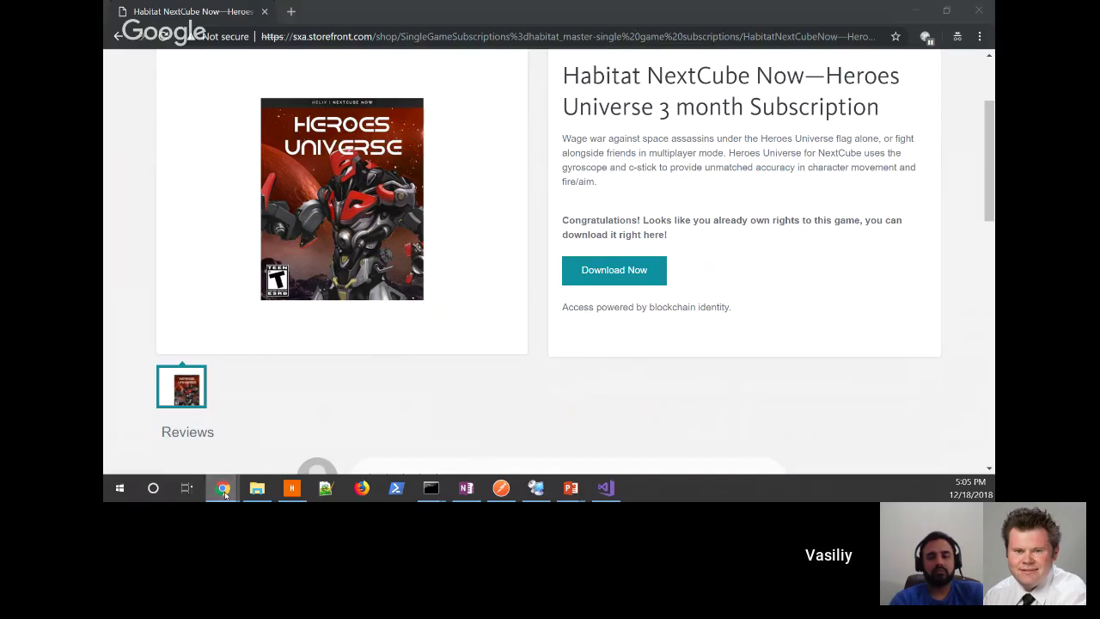
pyautogui.click(177, 428)
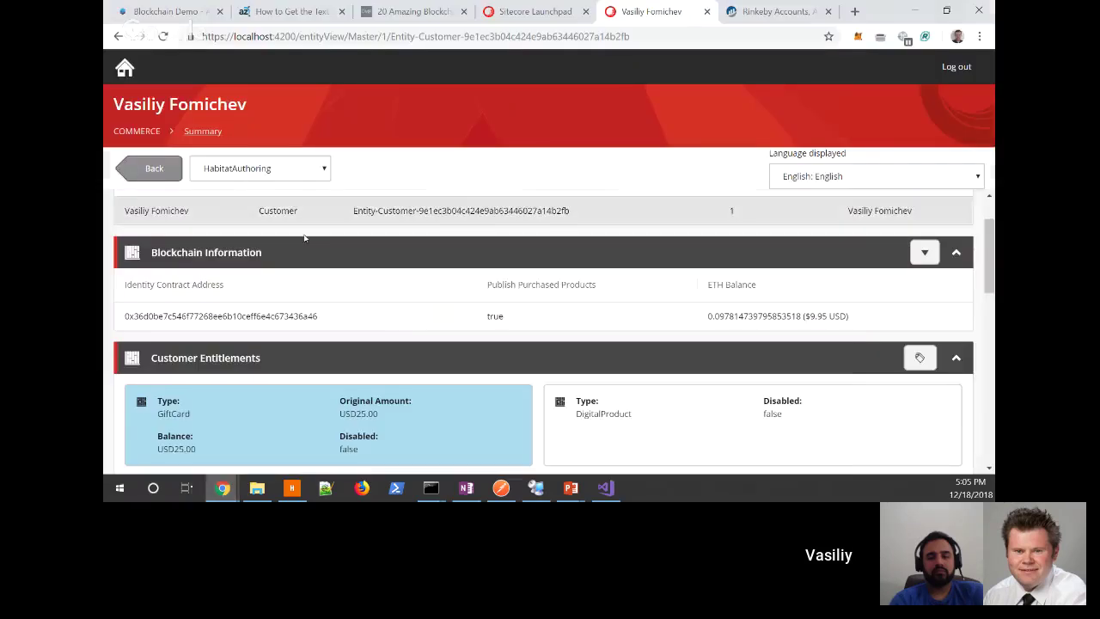
# Step: Highlight the customer's Identity Contract Address, then minimize the record to show the product page
pyautogui.doubleClick(182, 317)
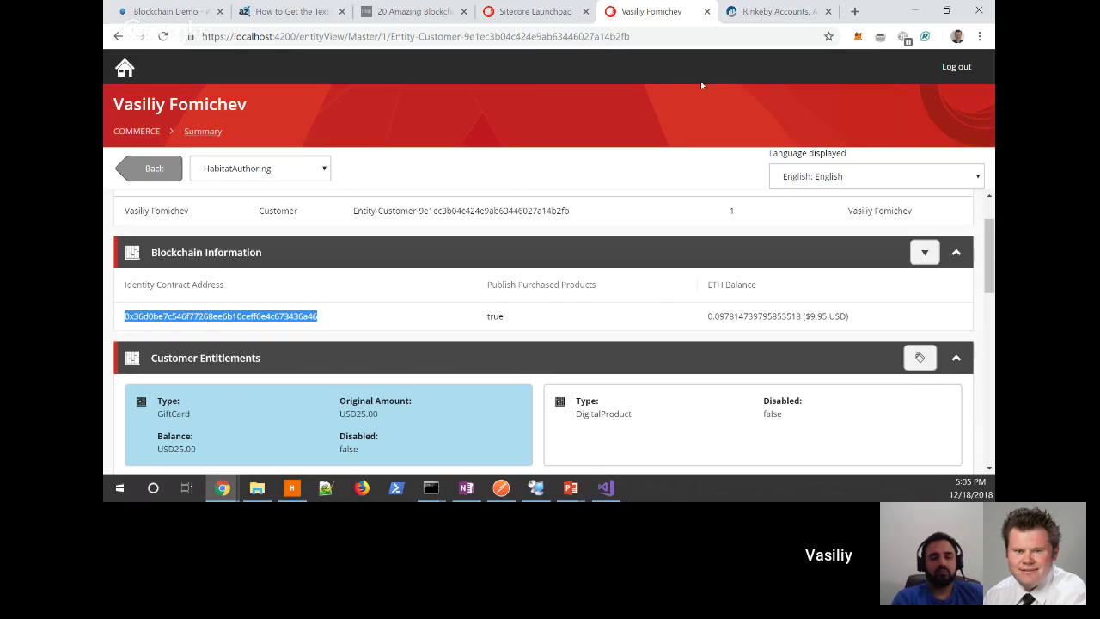
pyautogui.click(919, 10)
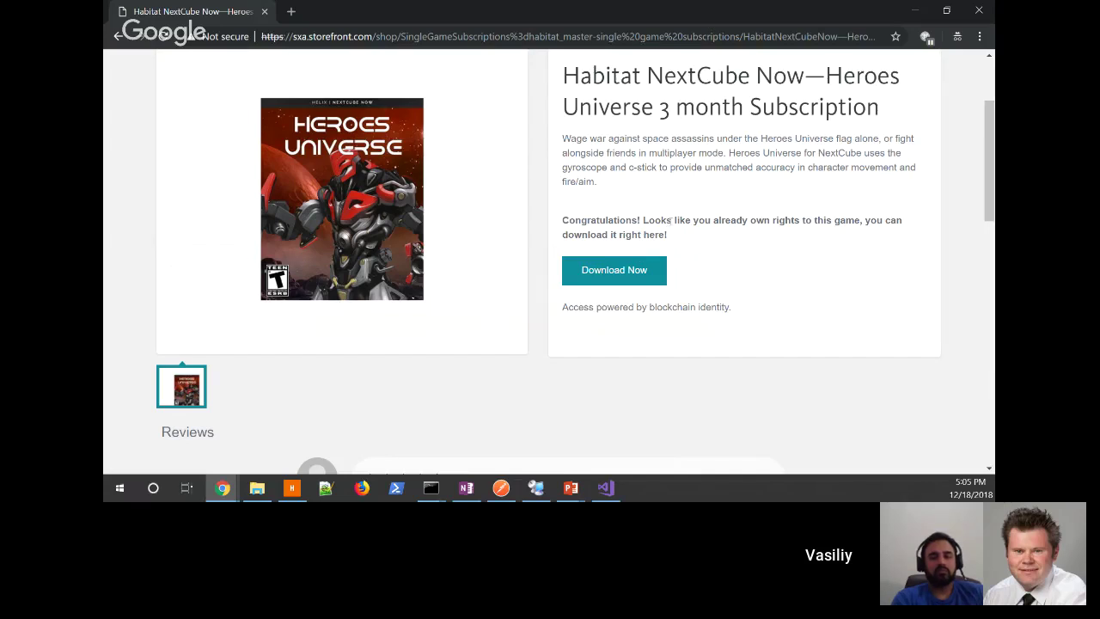
pyautogui.scroll(2, 671, 220)
pyautogui.scroll(-1, 671, 220)
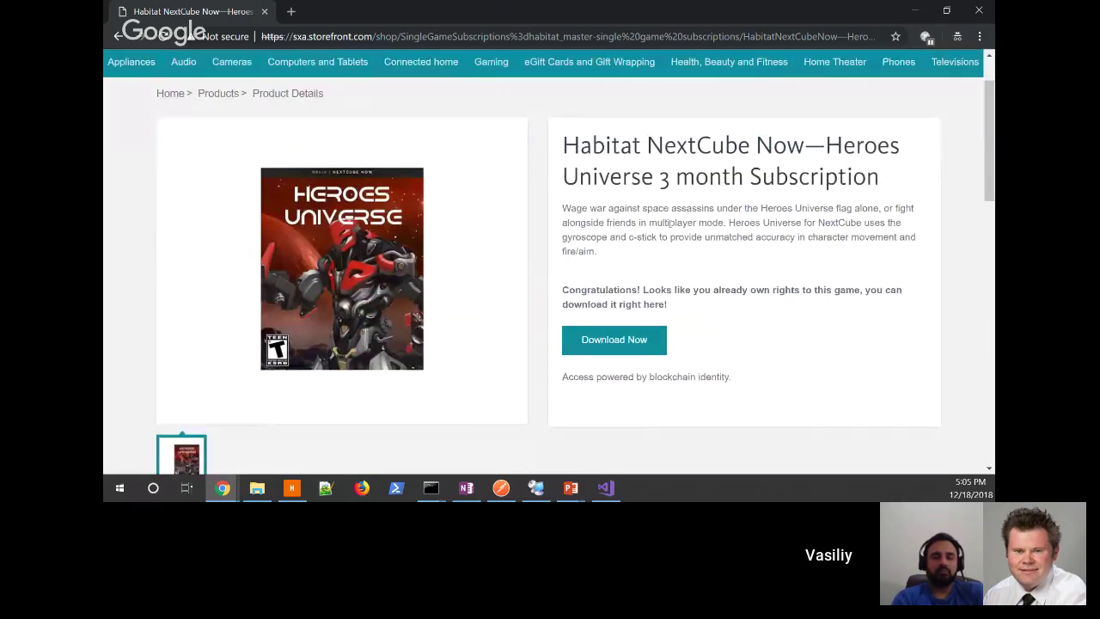
pyautogui.scroll(-1, 671, 220)
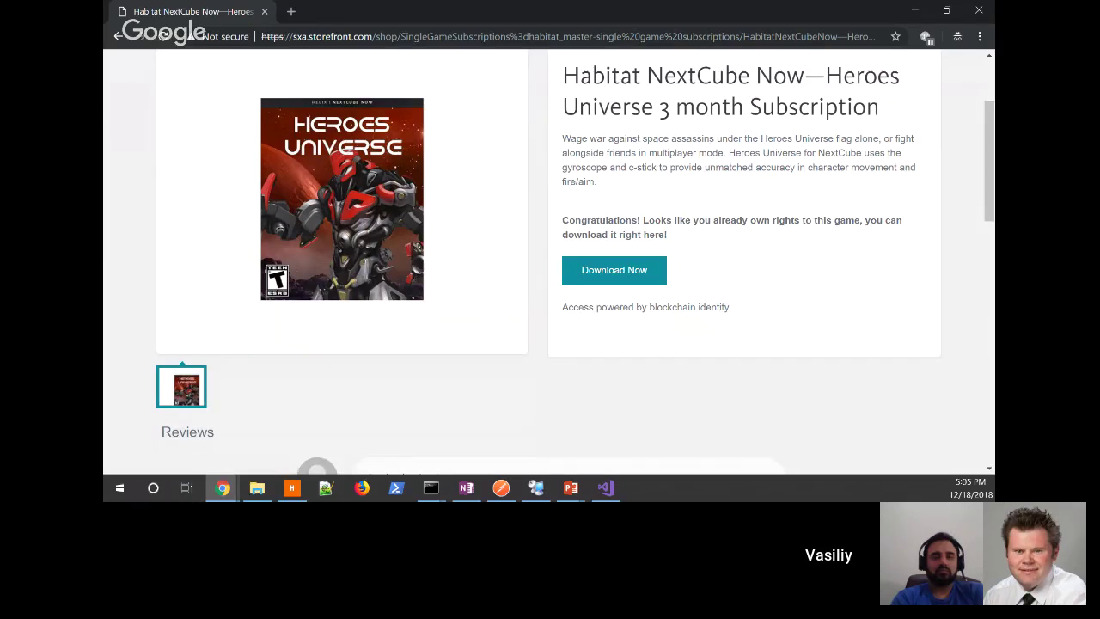
pyautogui.hotkey('alt', 'Tab')
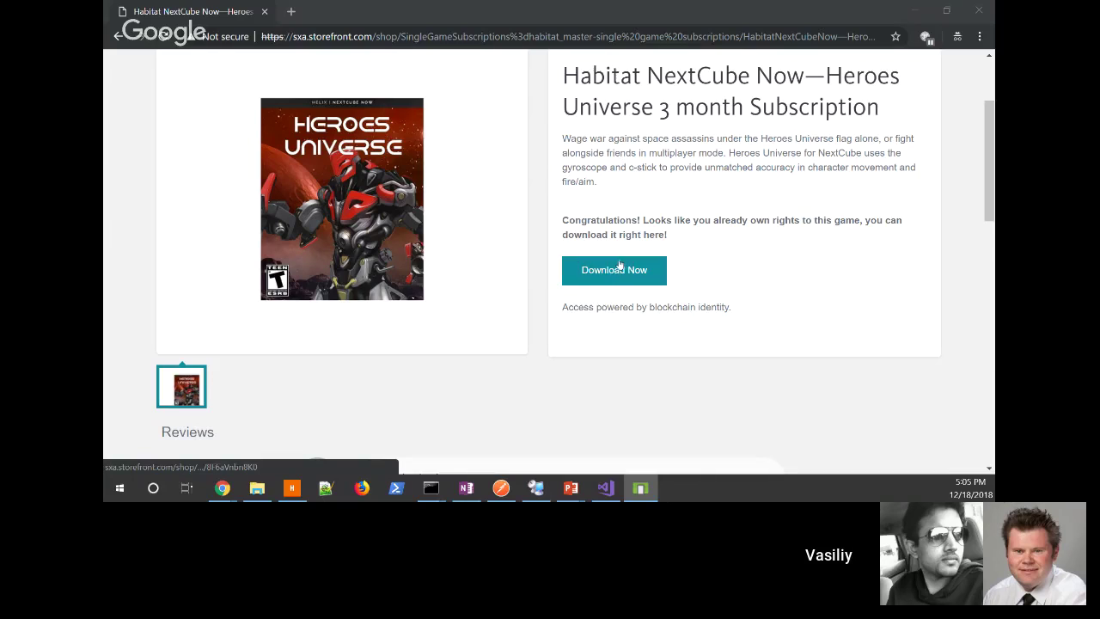
pyautogui.doubleClick(624, 233)
pyautogui.click(608, 220)
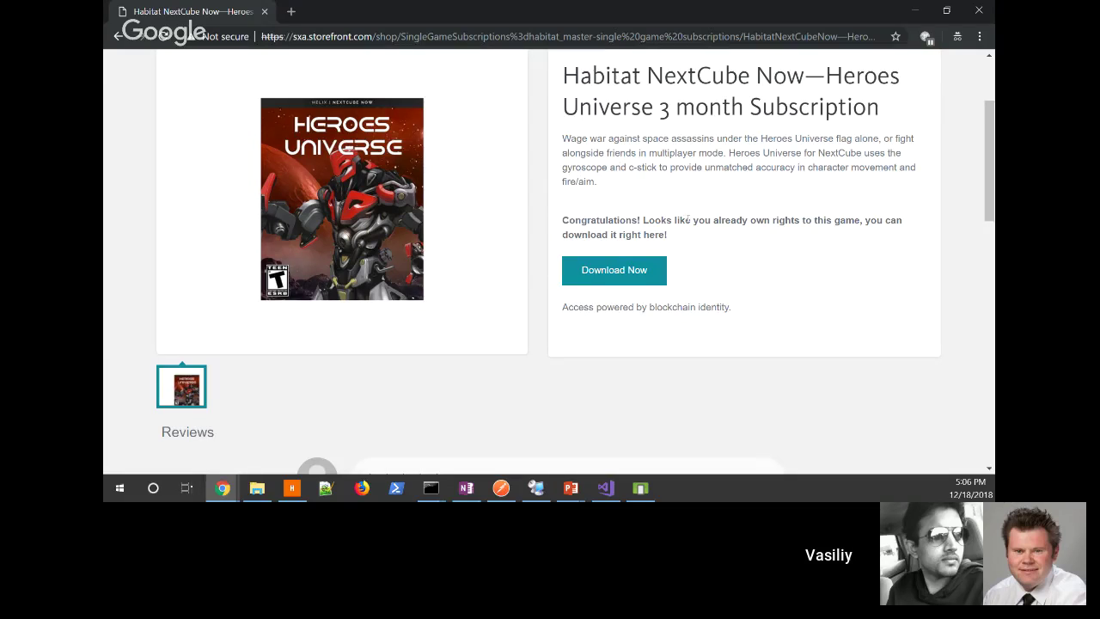
pyautogui.doubleClick(633, 138)
pyautogui.doubleClick(653, 137)
pyautogui.click(651, 152)
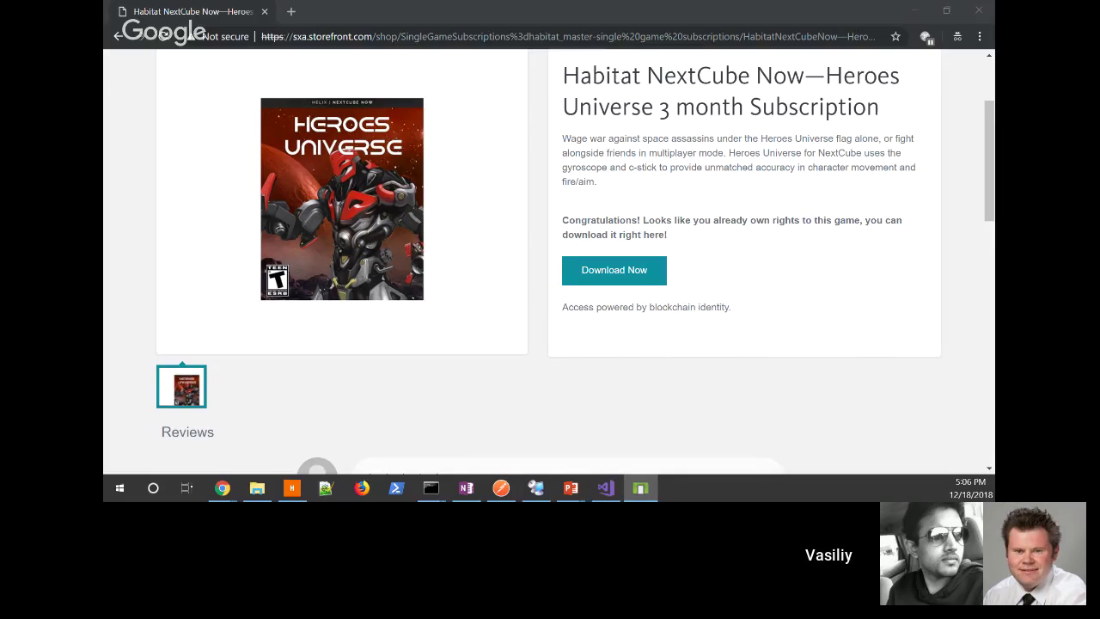
pyautogui.moveTo(715, 68); pyautogui.dragTo(775, 28)
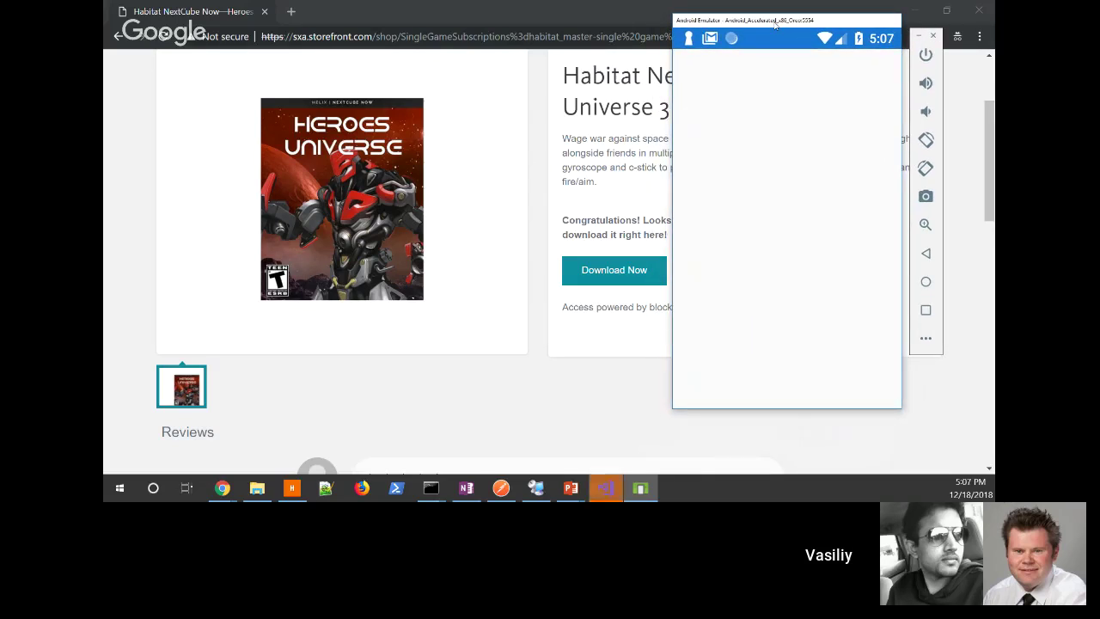
# Step: Move the Android Emulator aside and return to the full-screen 'Real world applications (demo)' slide
pyautogui.moveTo(776, 24); pyautogui.dragTo(775, 27)
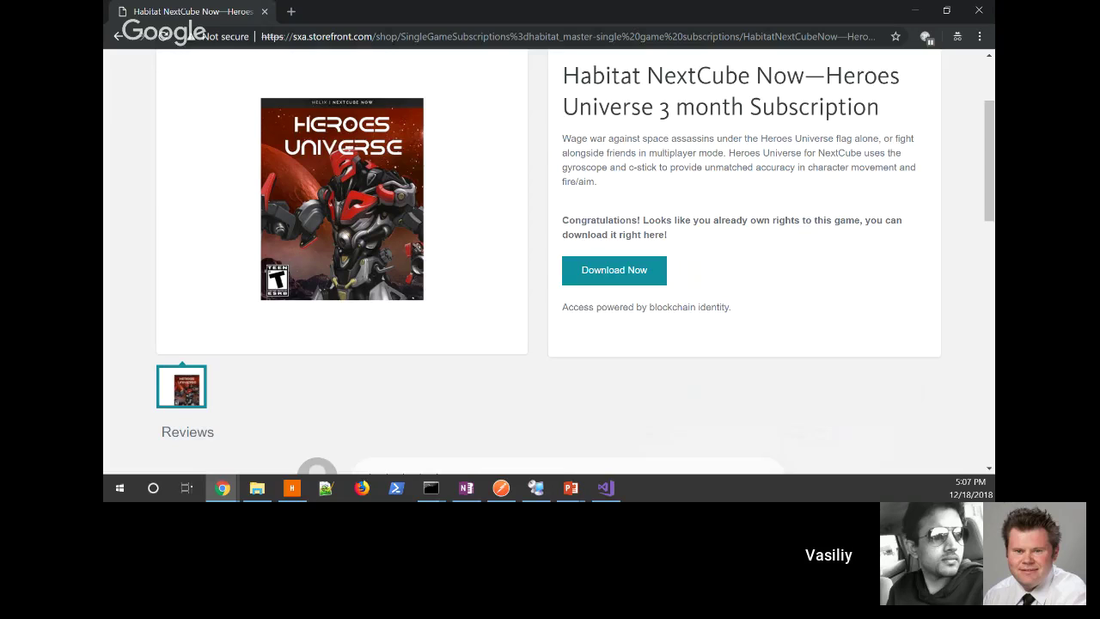
pyautogui.hotkey('alt', 'Tab')
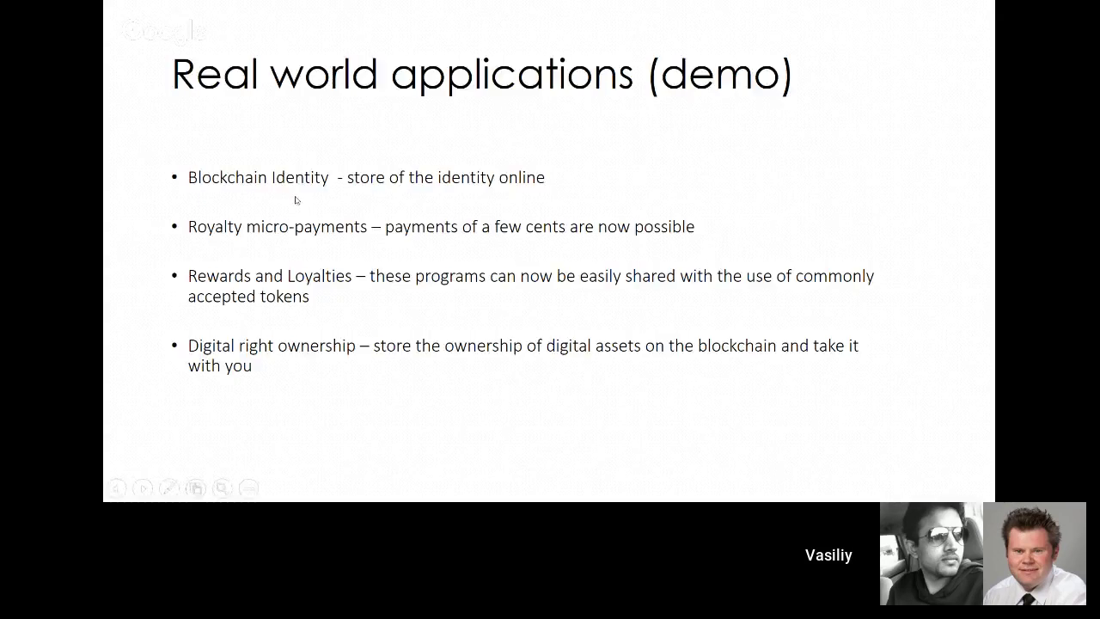
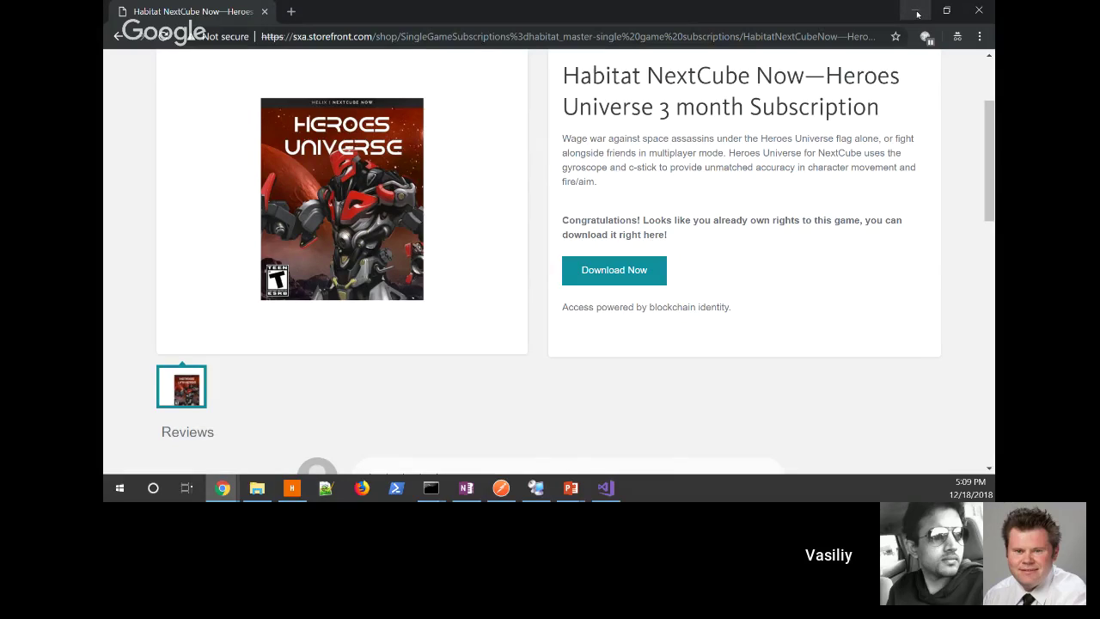
# Step: Bring Chrome back to the BizFx customer view with the $9.95 ETH balance and entitlements
pyautogui.click(917, 13)
pyautogui.hotkey('alt', 'Tab')
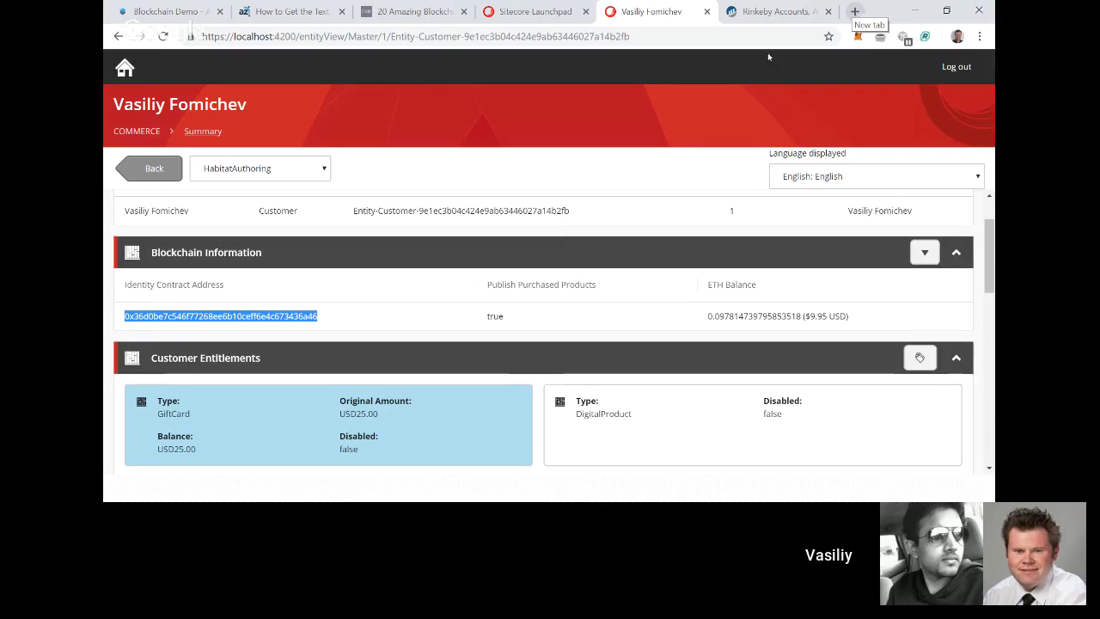
pyautogui.click(588, 148)
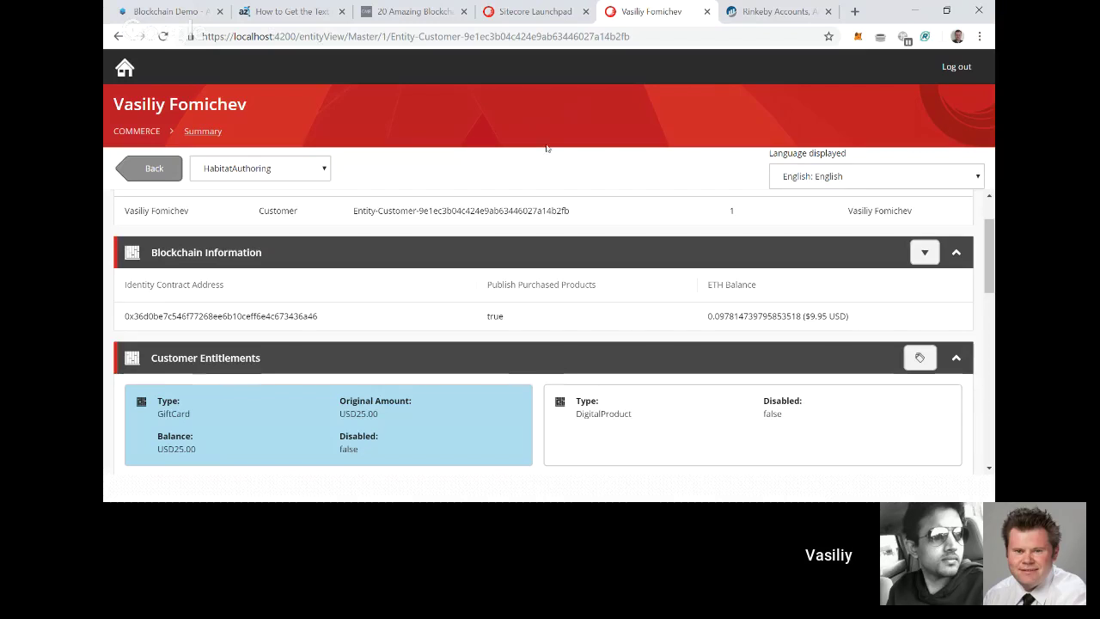
# Step: In a new tab at chrome://extensions, switch on the My Blockchain Identity 1.0 extension
pyautogui.click(981, 39)
pyautogui.click(855, 15)
pyautogui.write('ch')
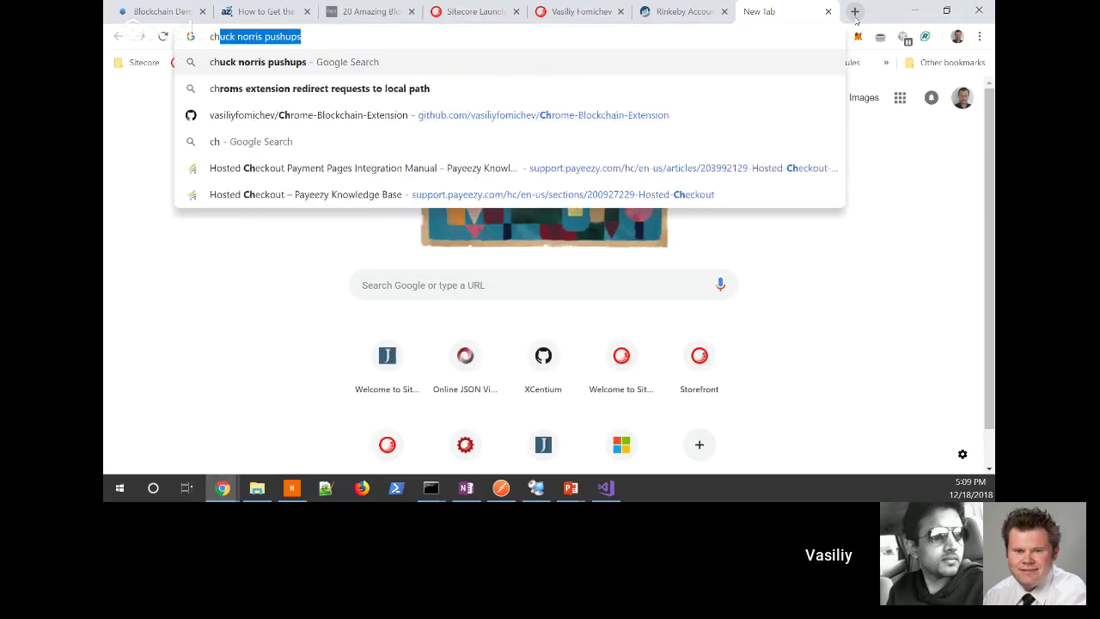
pyautogui.write('rome:')
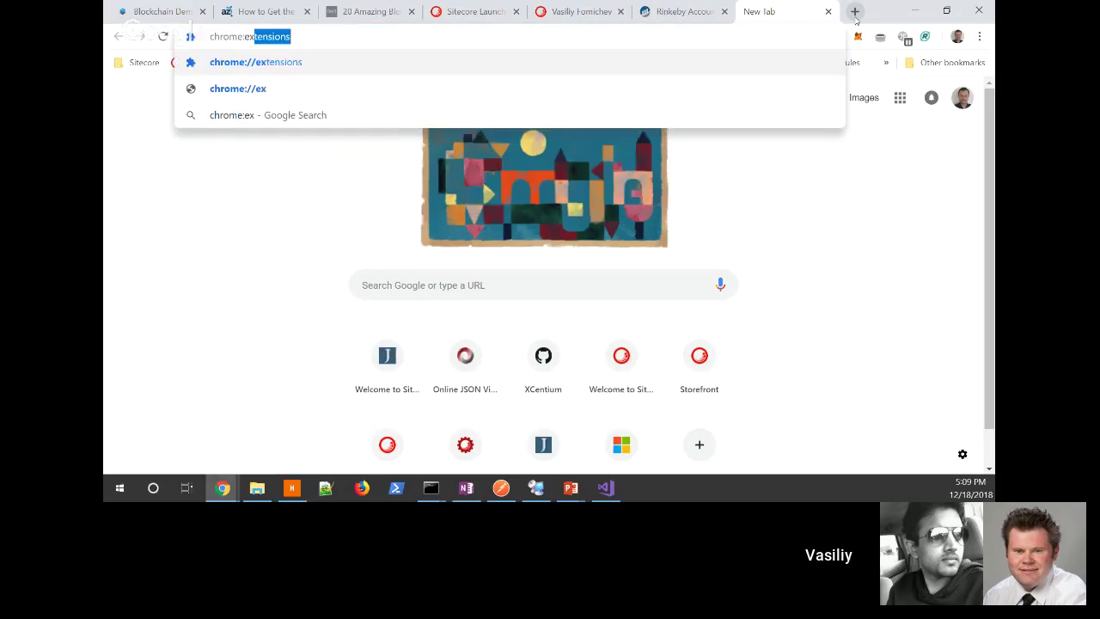
pyautogui.write('//extensions')
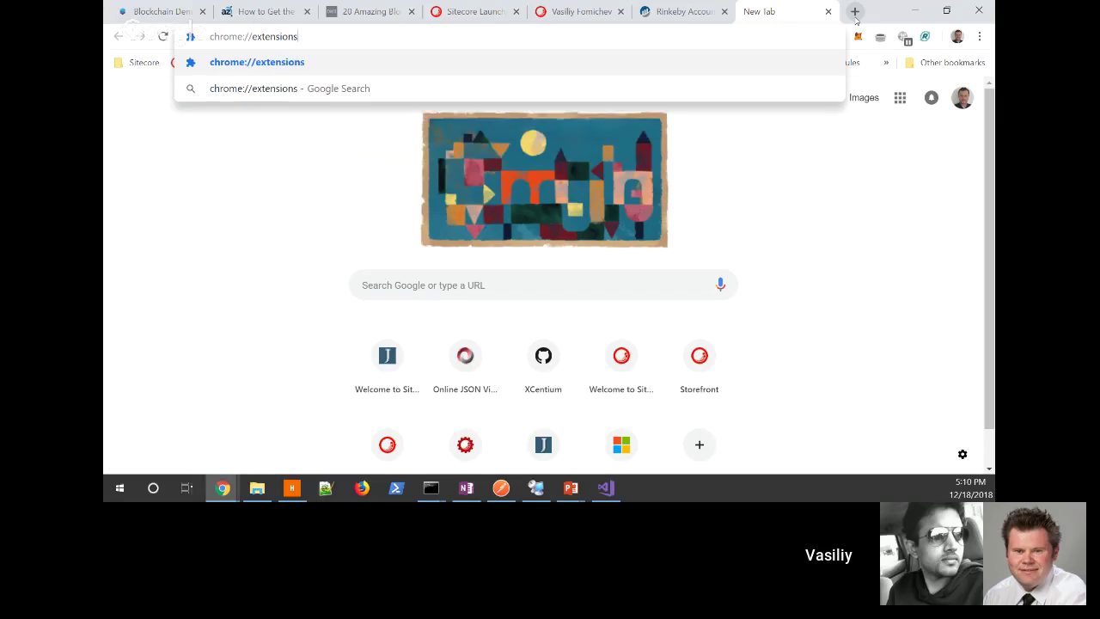
pyautogui.press('Return')
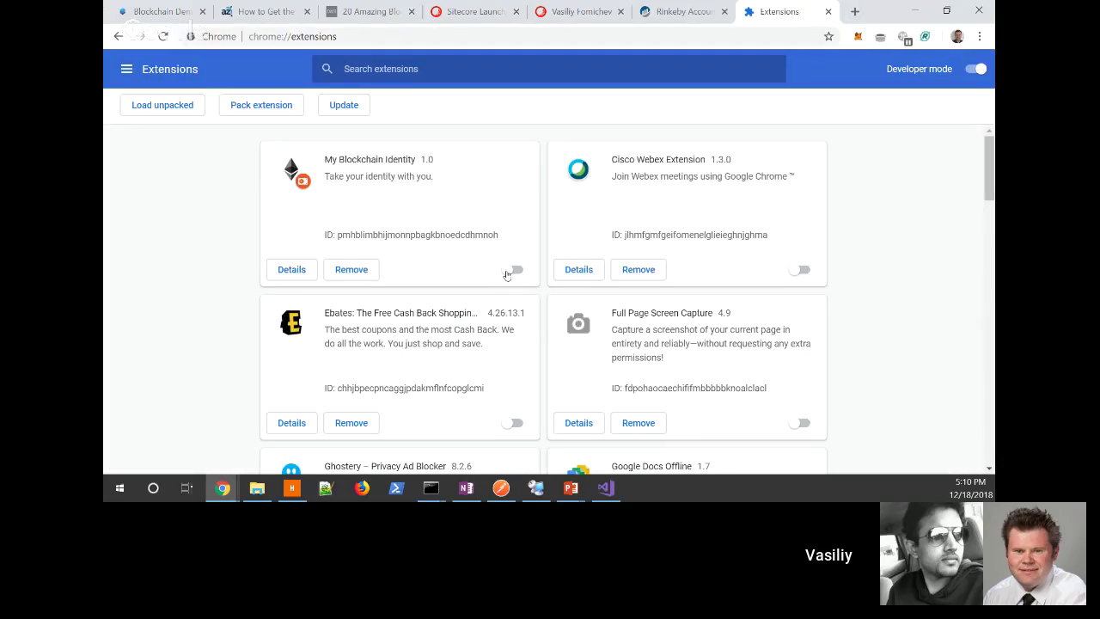
pyautogui.click(513, 269)
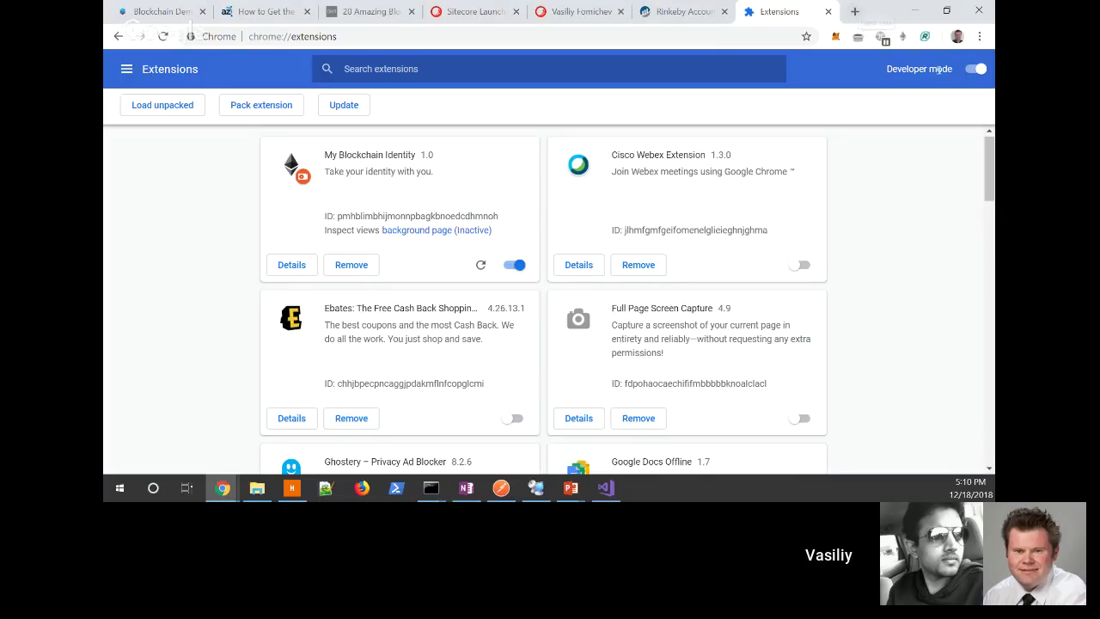
pyautogui.rightClick(904, 37)
pyautogui.press('Escape')
# Step: Load the sxa.storefront.com storefront home page in a new tab
pyautogui.click(855, 11)
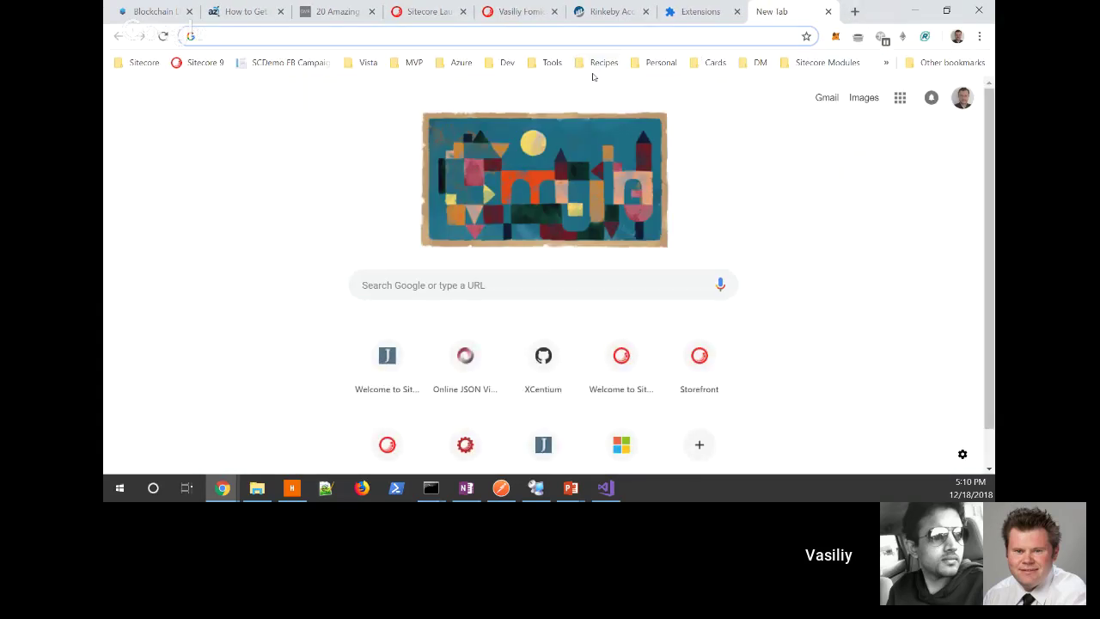
pyautogui.write('sxa.storefront.com')
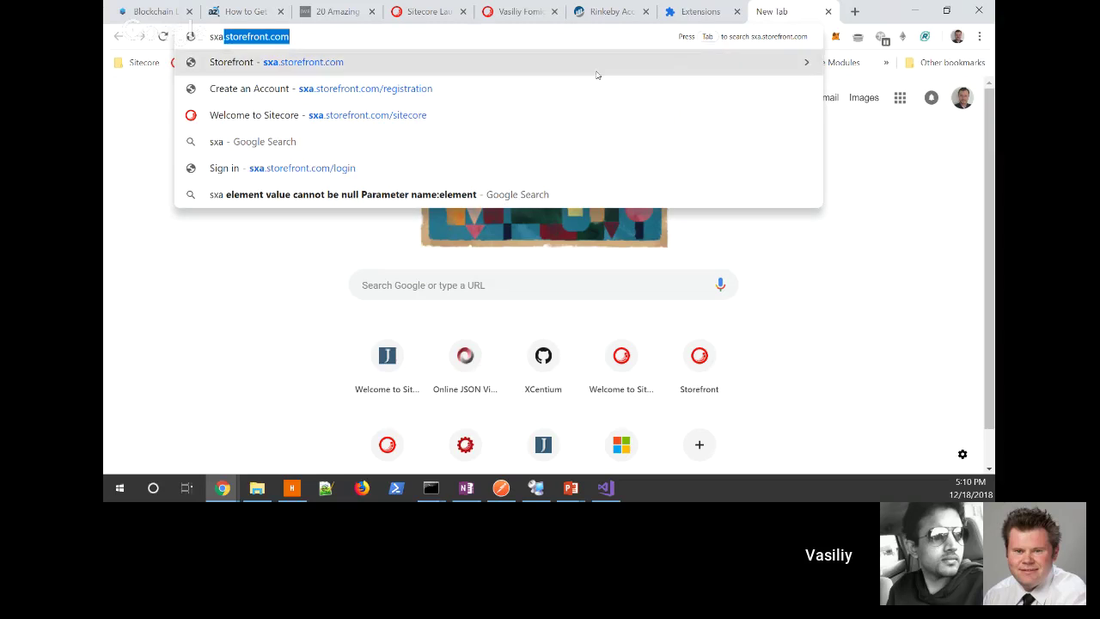
pyautogui.click(614, 11)
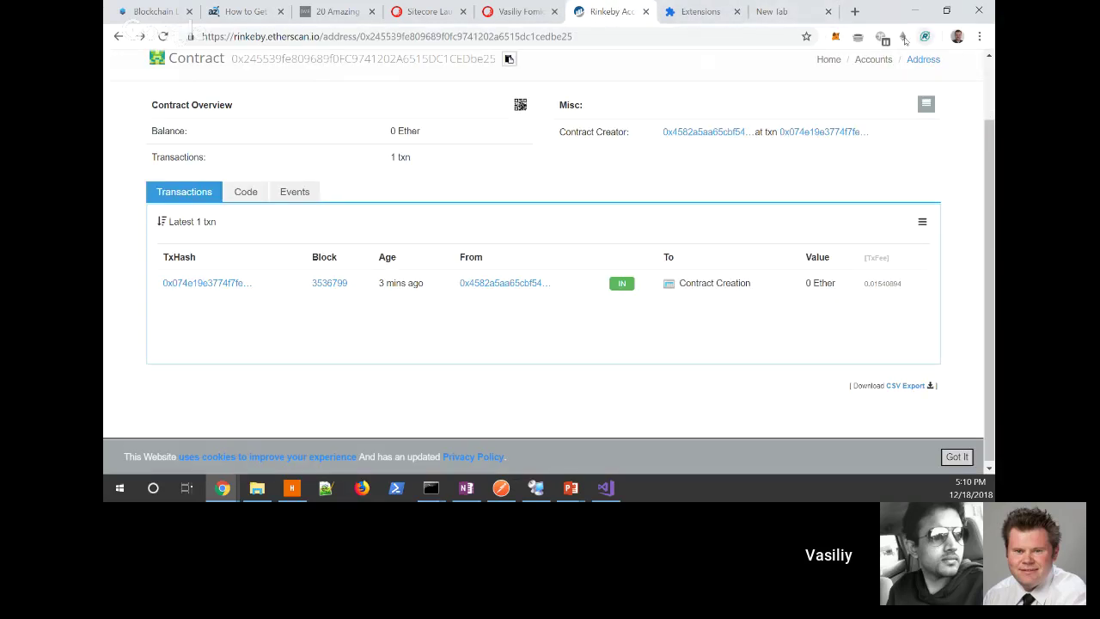
pyautogui.click(772, 11)
pyautogui.press('Return')
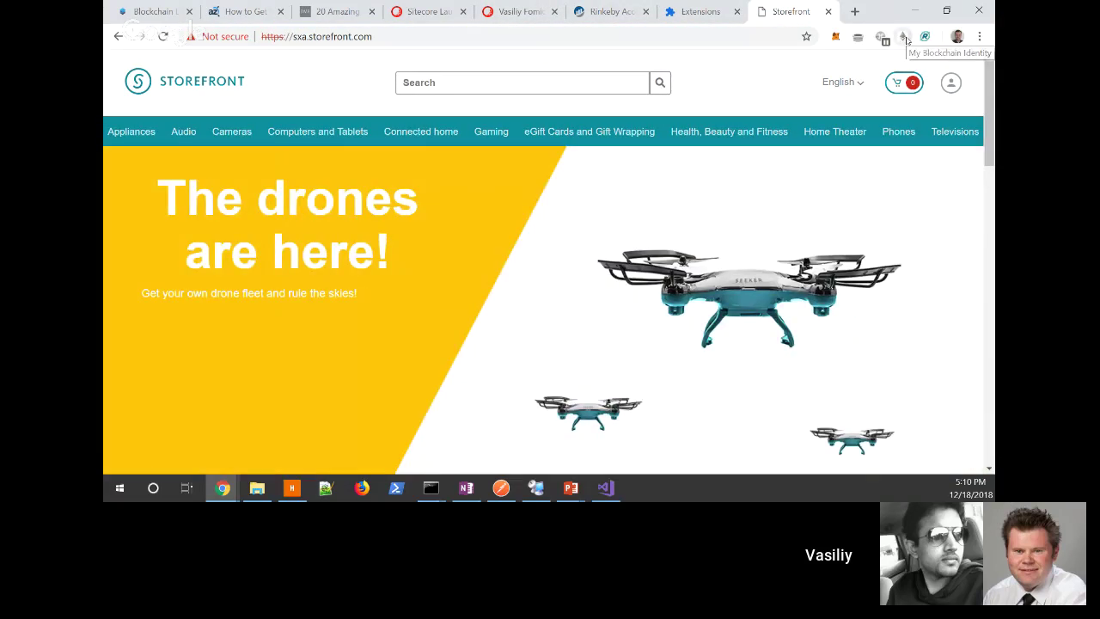
# Step: Check the My Blockchain Identity extension menu and reload the storefront page
pyautogui.rightClick(905, 38)
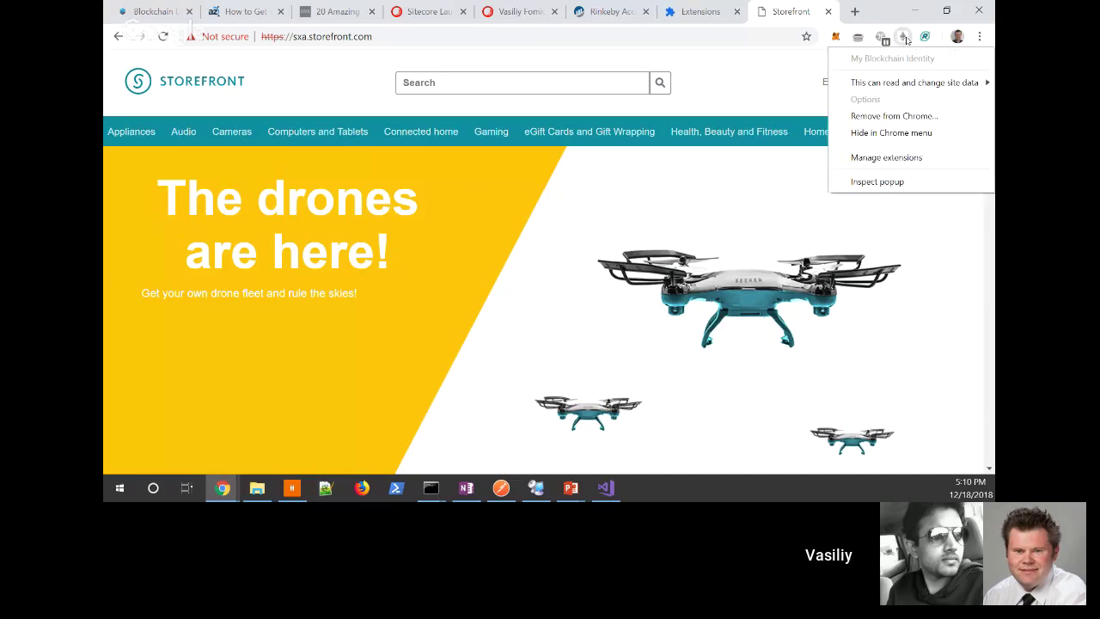
pyautogui.press('Escape')
pyautogui.click(290, 36)
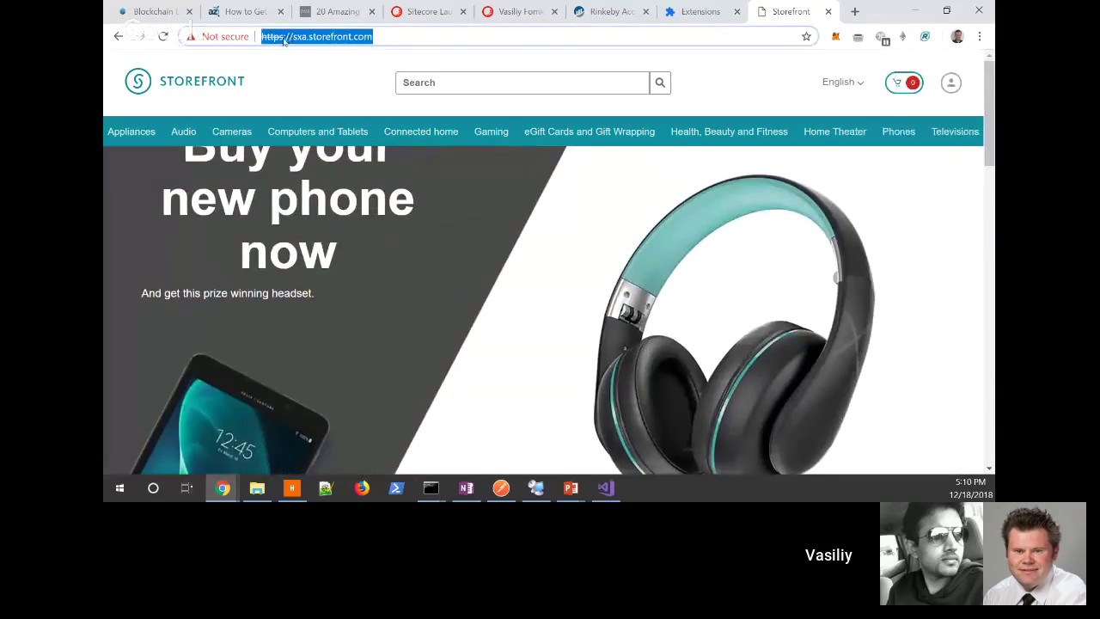
pyautogui.click(283, 36)
pyautogui.press('End')
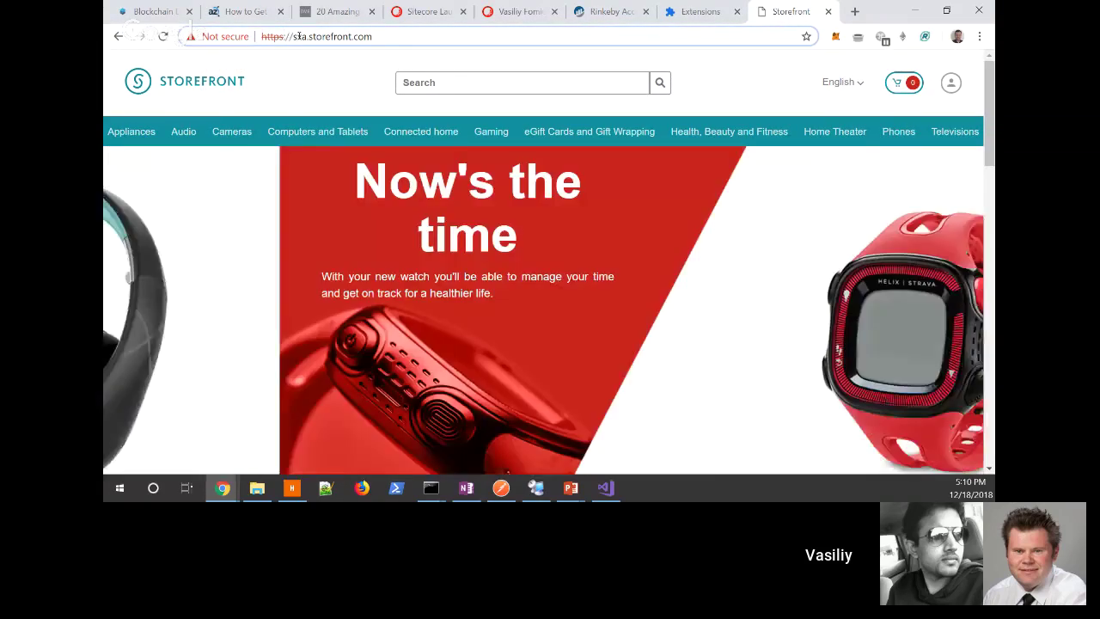
pyautogui.rightClick(904, 40)
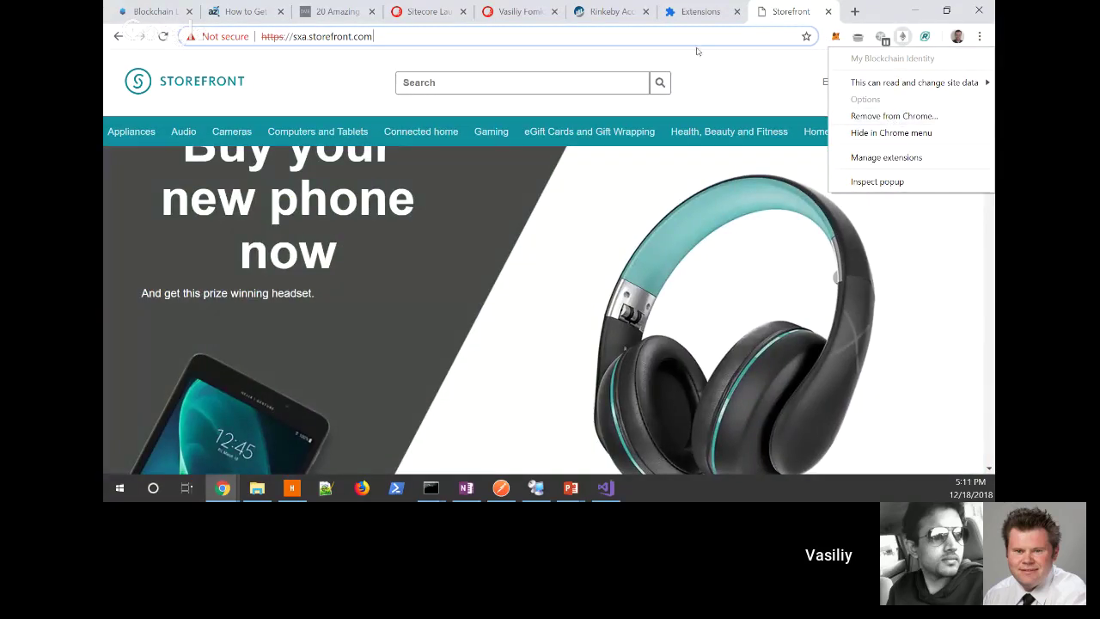
pyautogui.click(705, 66)
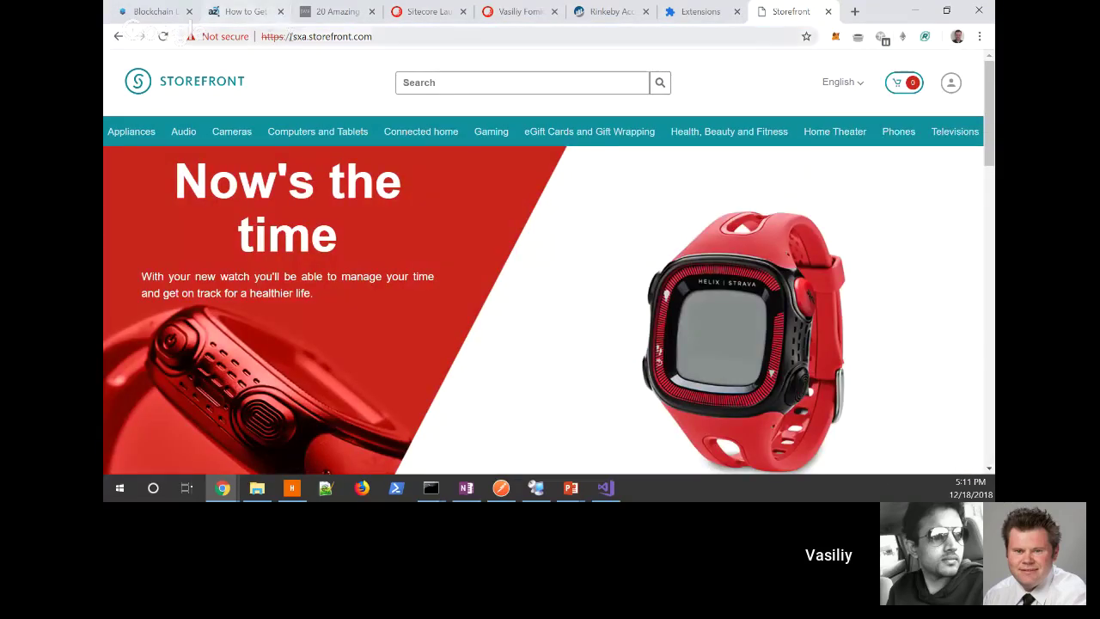
pyautogui.click(387, 37)
pyautogui.click(397, 38)
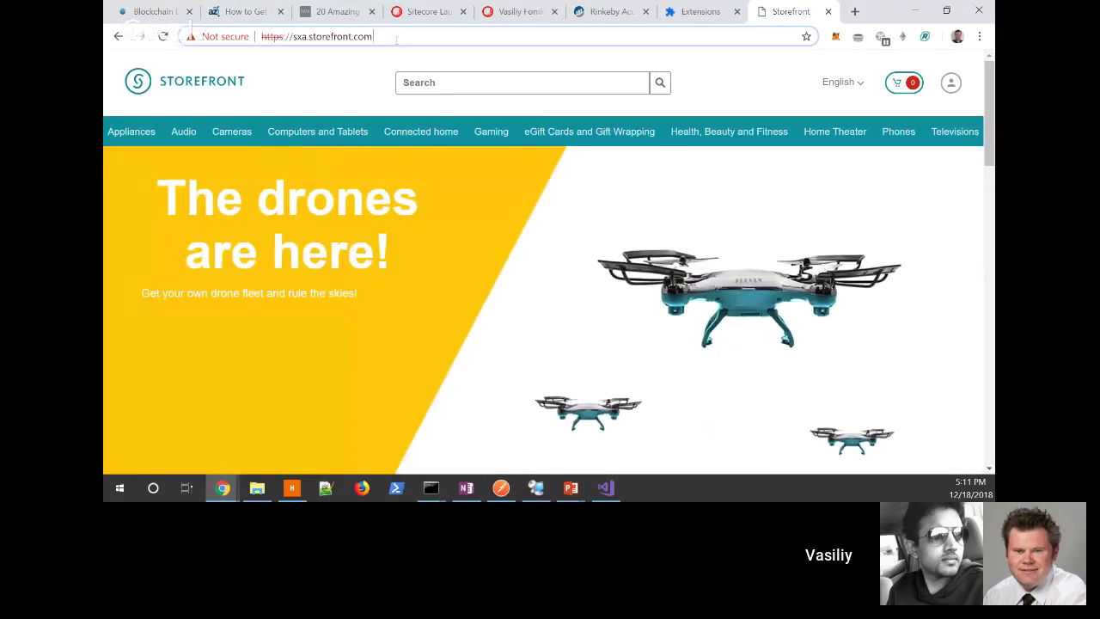
pyautogui.press('Return')
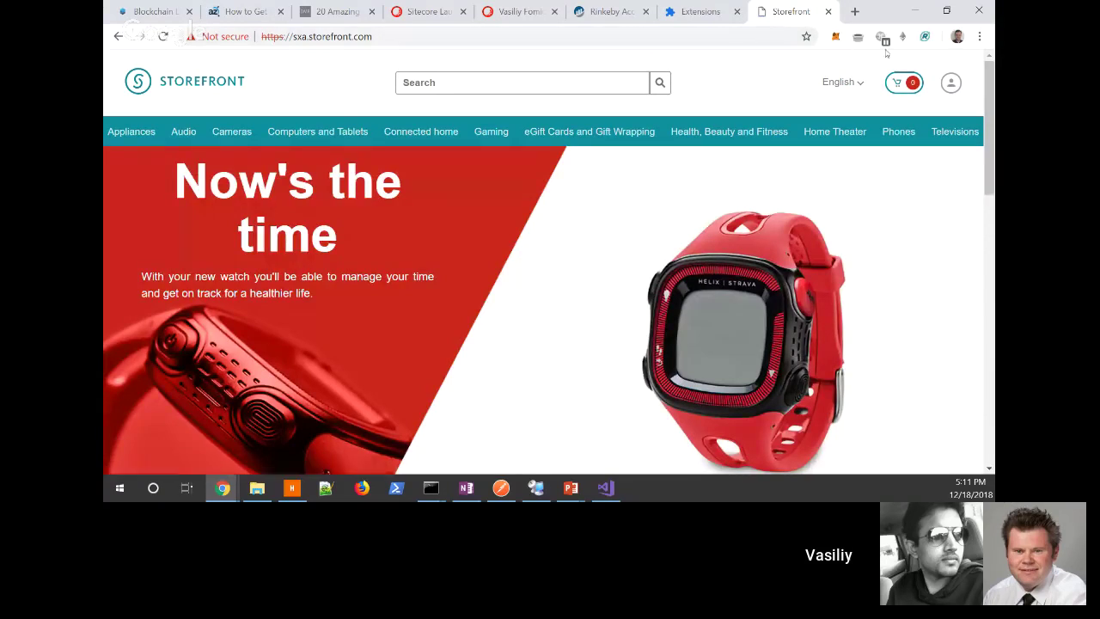
# Step: Reload the storefront once more and repeatedly check the extension's menu
pyautogui.rightClick(902, 36)
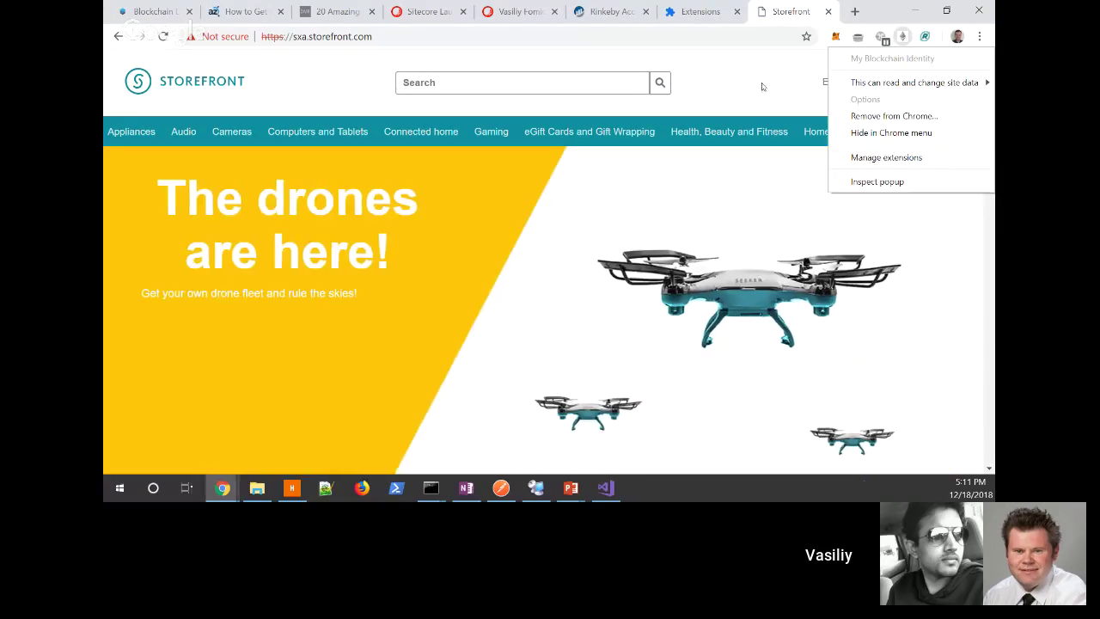
pyautogui.press('Escape')
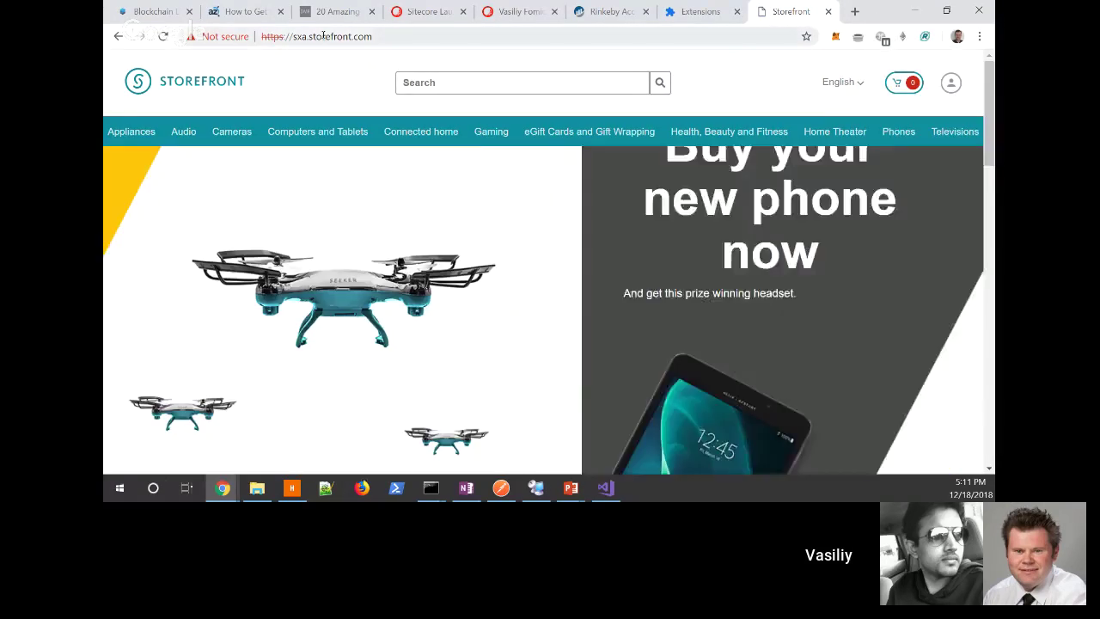
pyautogui.click(293, 37)
pyautogui.click(295, 36)
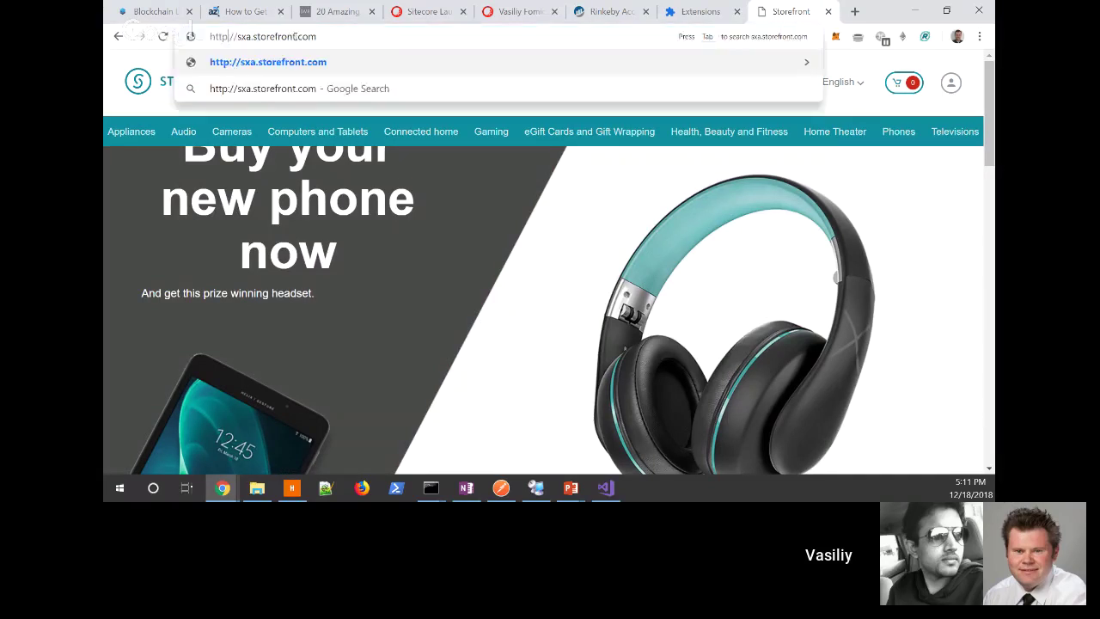
pyautogui.press('Return')
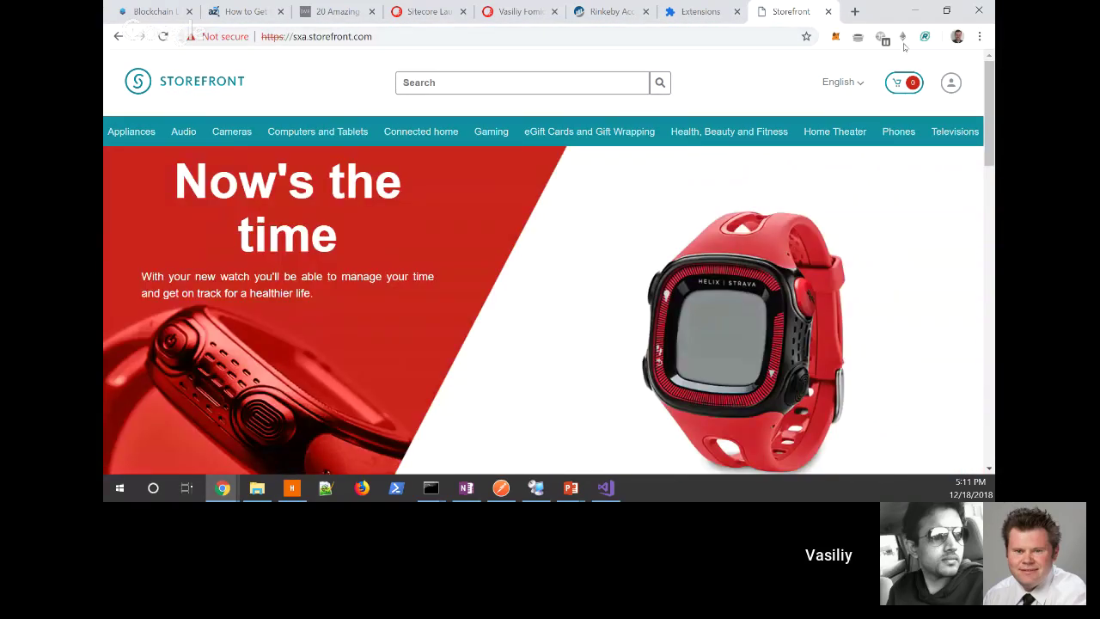
pyautogui.rightClick(903, 36)
pyautogui.click(692, 4)
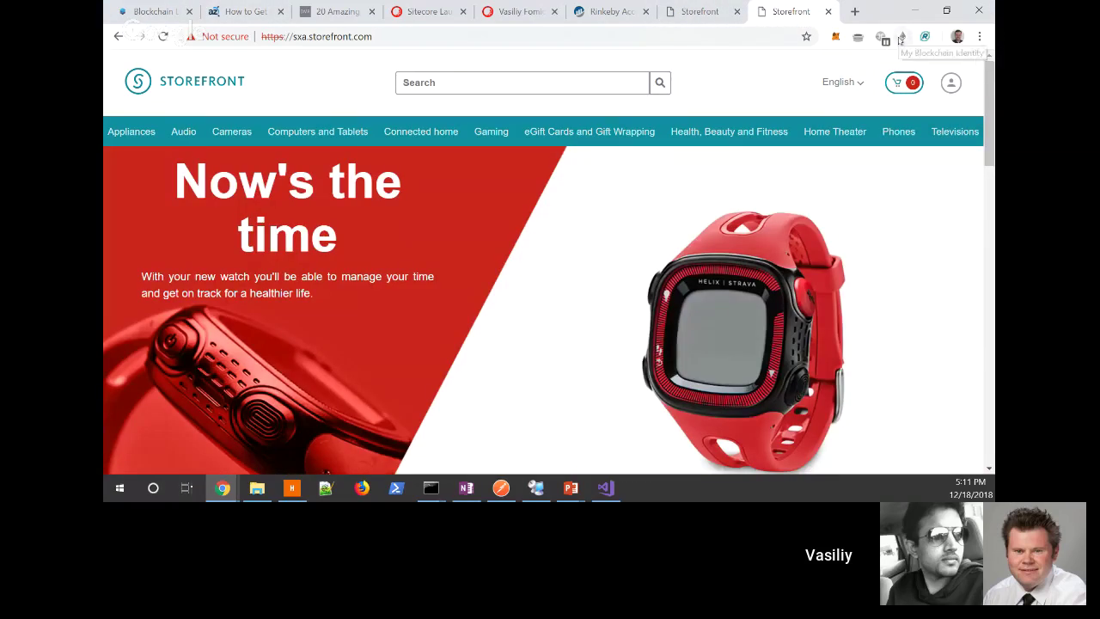
pyautogui.rightClick(903, 36)
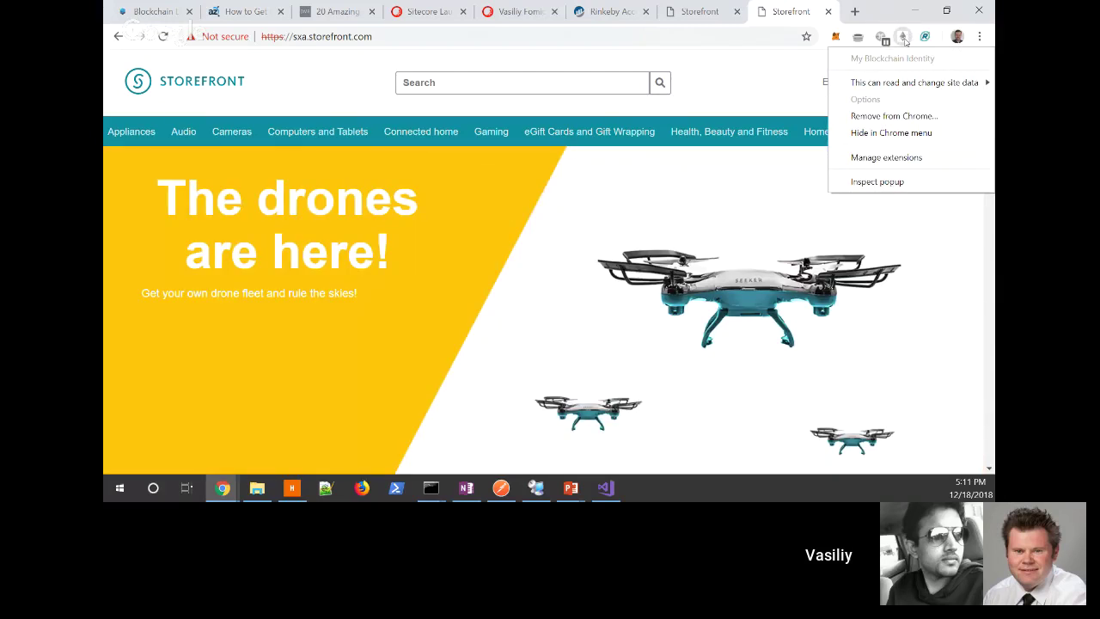
pyautogui.press('Escape')
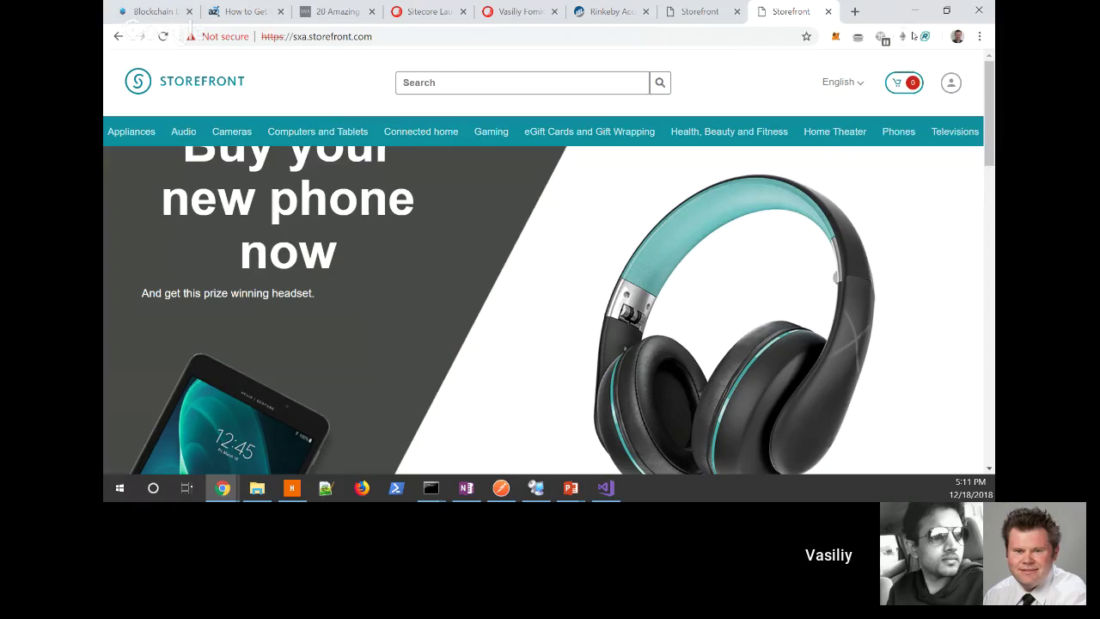
pyautogui.rightClick(903, 36)
pyautogui.press('Escape')
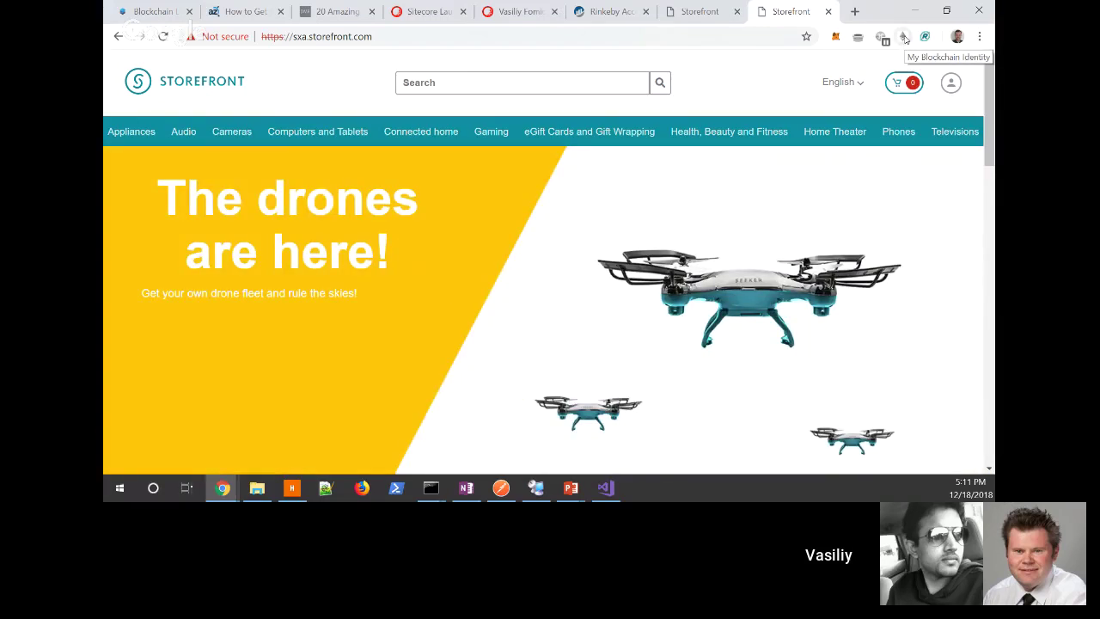
pyautogui.rightClick(904, 38)
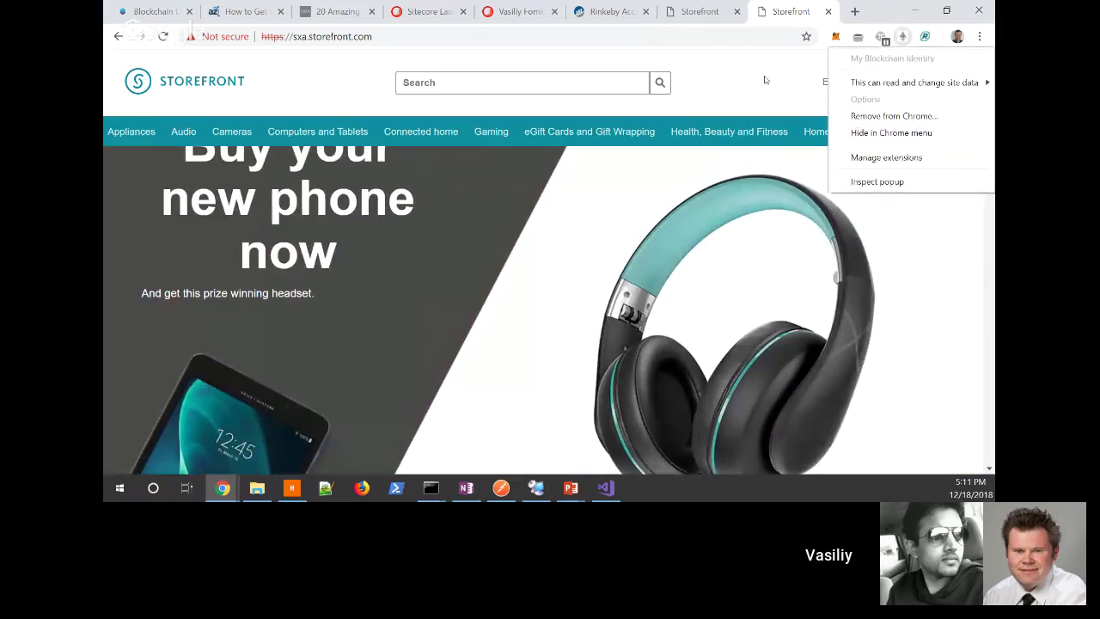
pyautogui.click(733, 67)
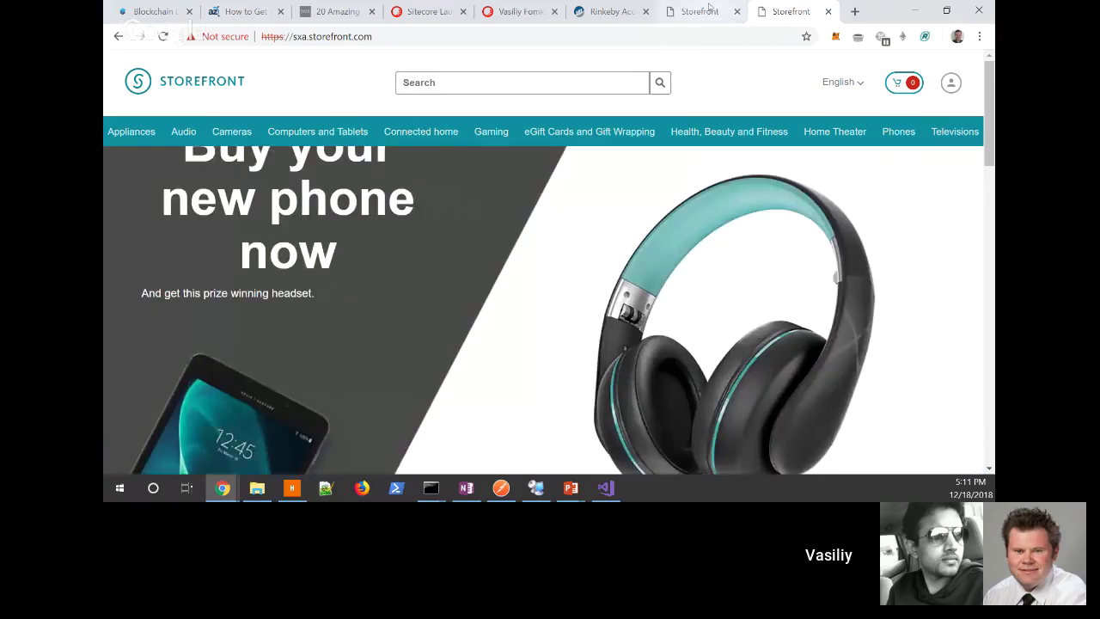
# Step: Return to the latest storefront tab, then switch to the Code Overview slideshow
pyautogui.click(710, 7)
pyautogui.hotkey('ctrl', 'Tab')
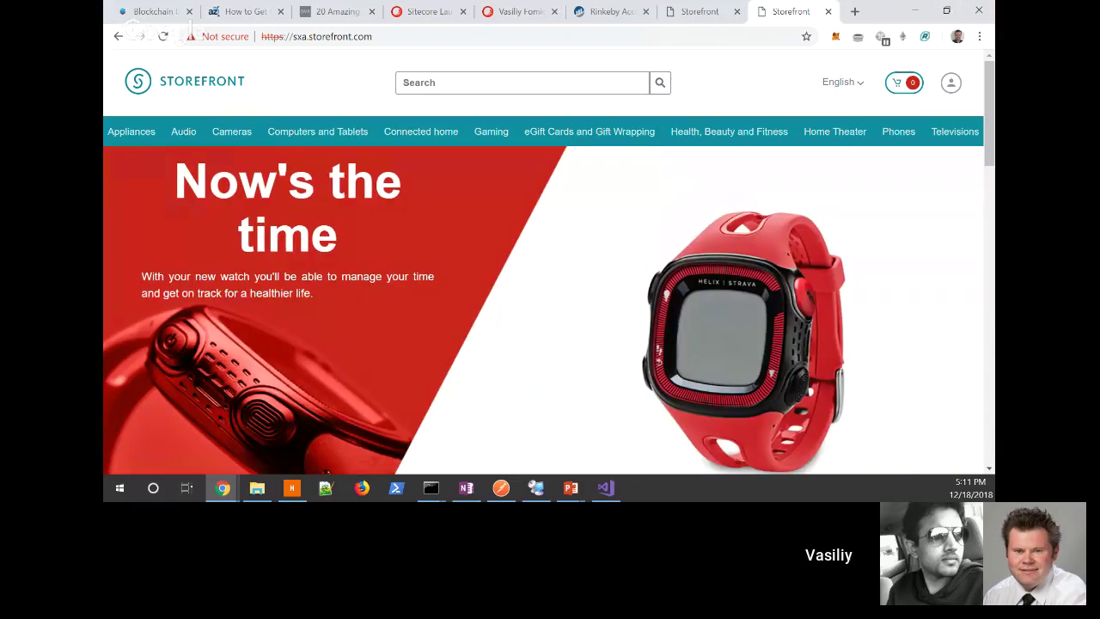
pyautogui.hotkey('alt', 'Tab')
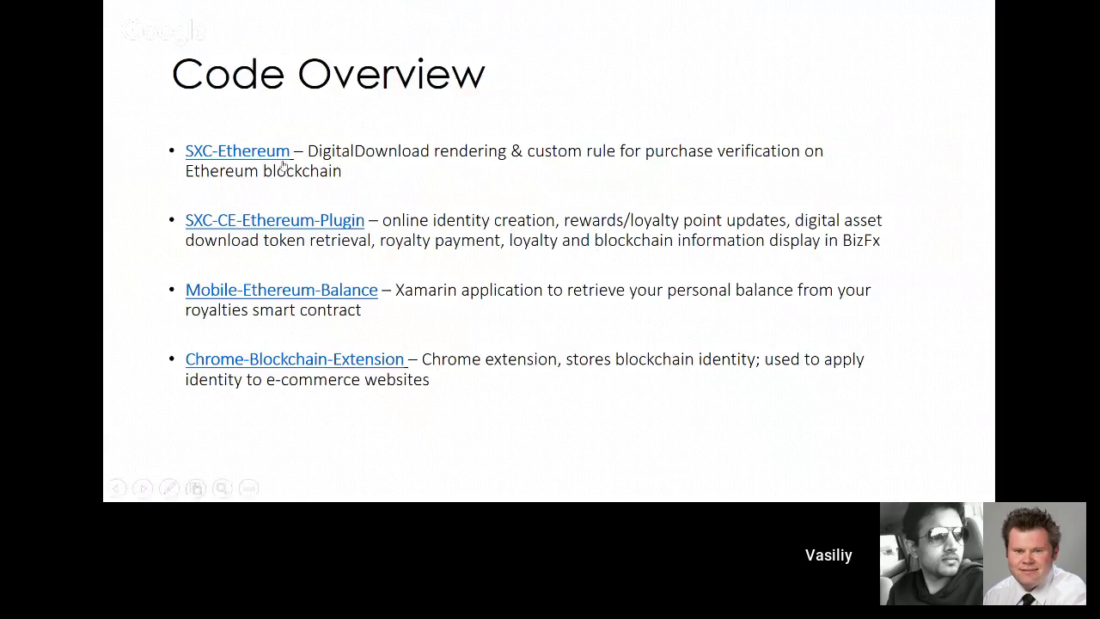
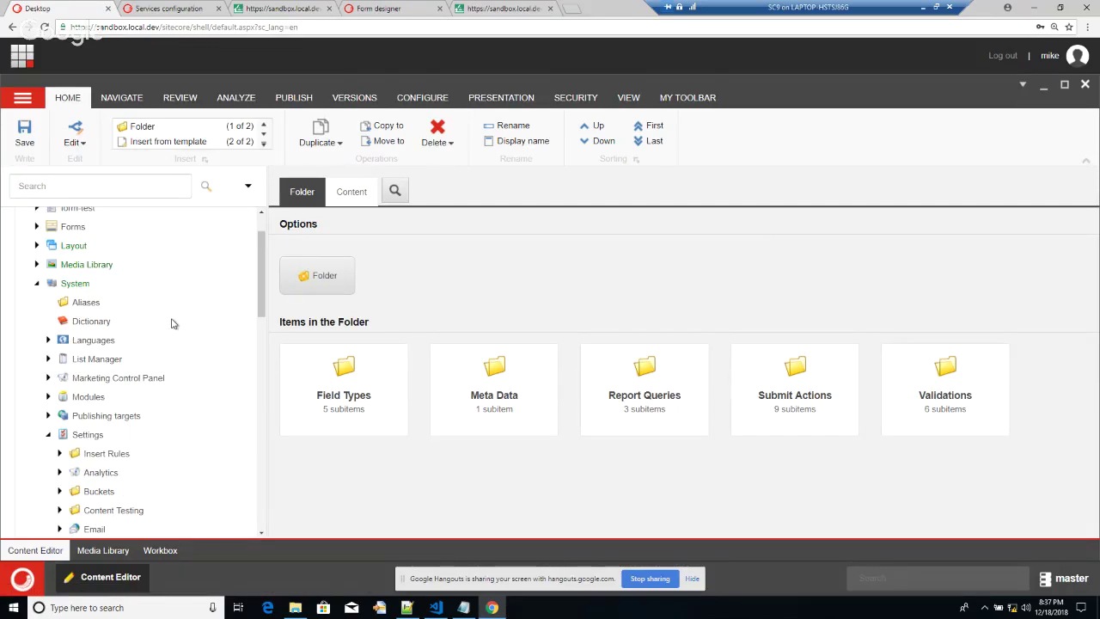
# Step: Scroll through the Forms field types tree and collapse the Structure folder
pyautogui.scroll(2, 172, 322)
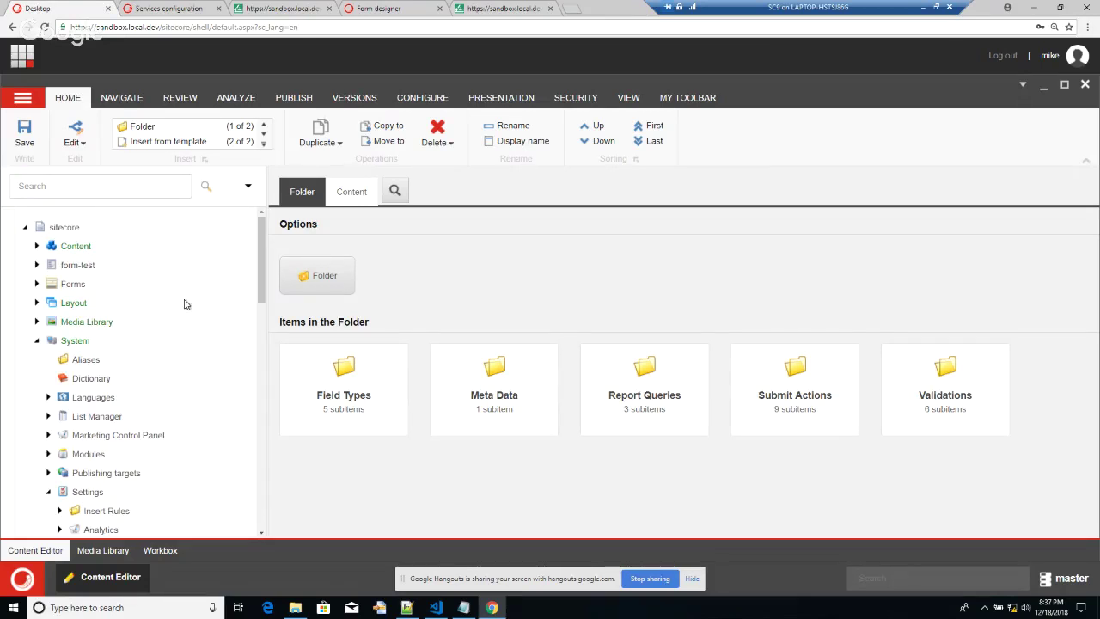
pyautogui.scroll(-1, 184, 316)
pyautogui.scroll(-2, 184, 316)
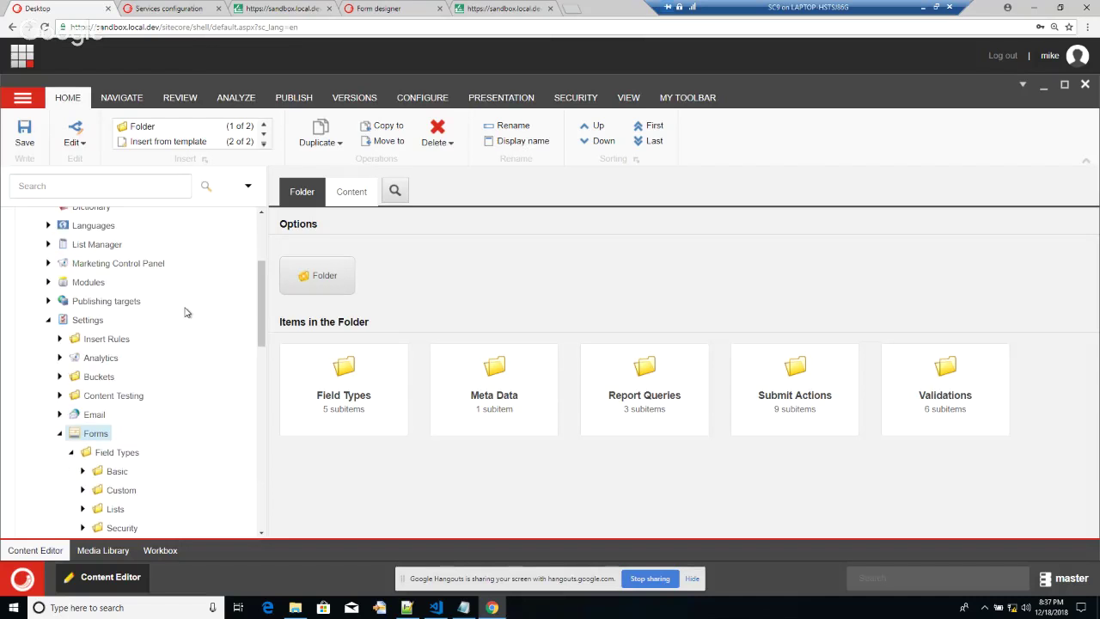
pyautogui.scroll(4, 186, 312)
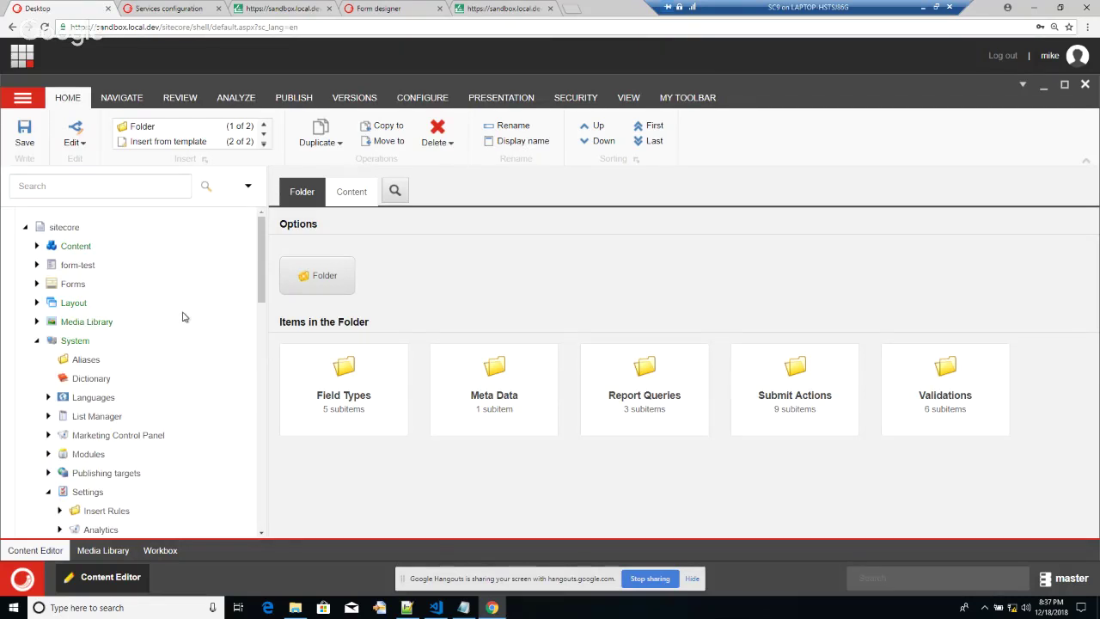
pyautogui.scroll(-3, 203, 340)
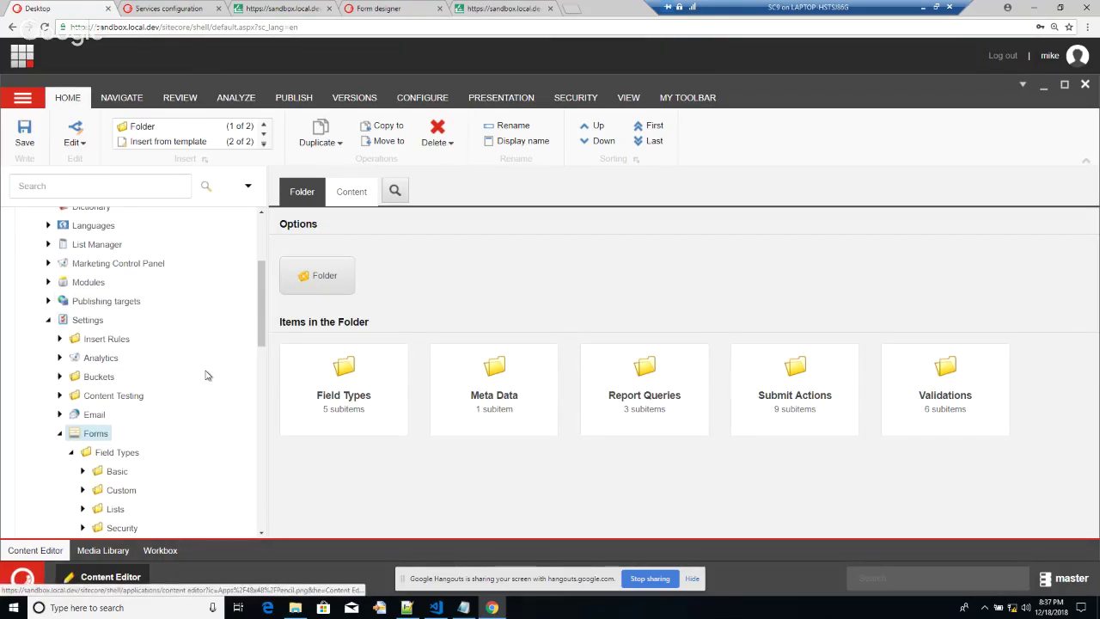
pyautogui.scroll(-1, 121, 342)
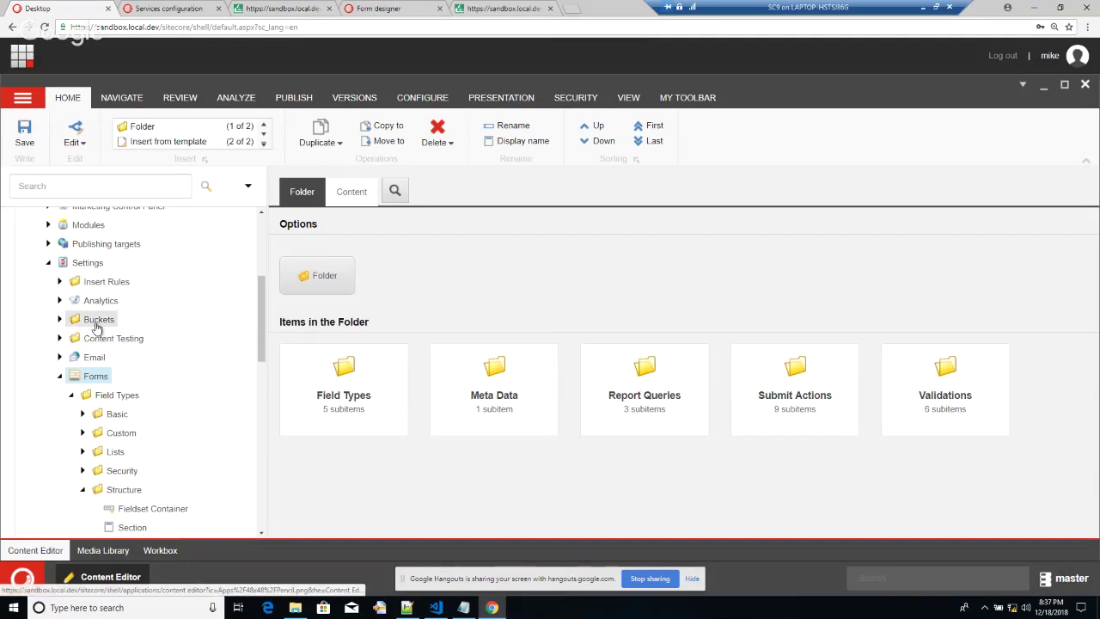
pyautogui.scroll(1, 60, 283)
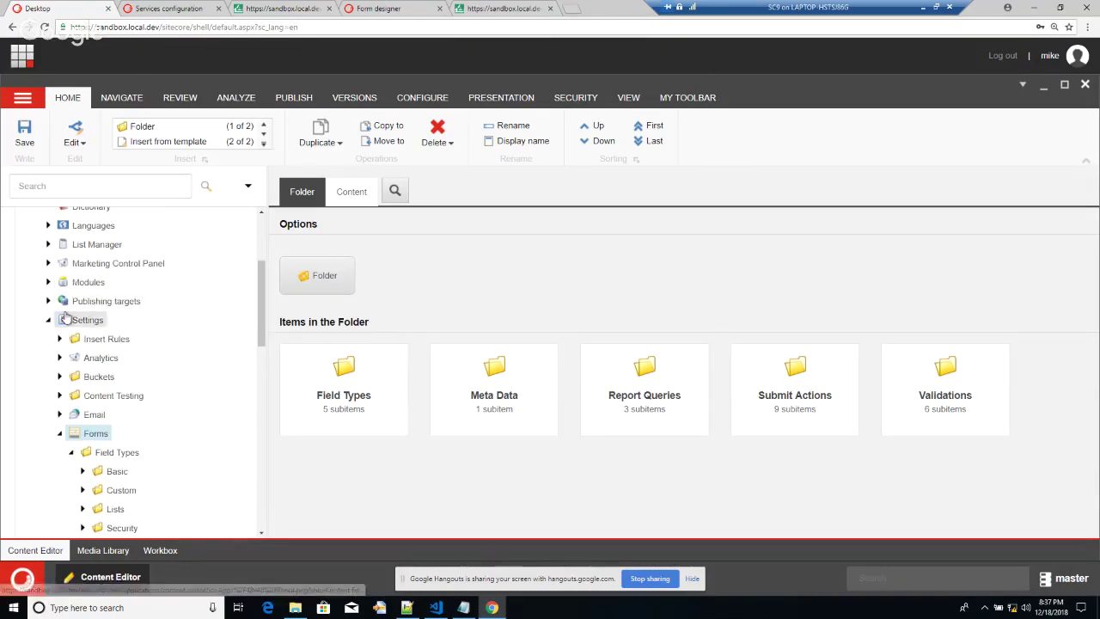
pyautogui.scroll(-2, 94, 375)
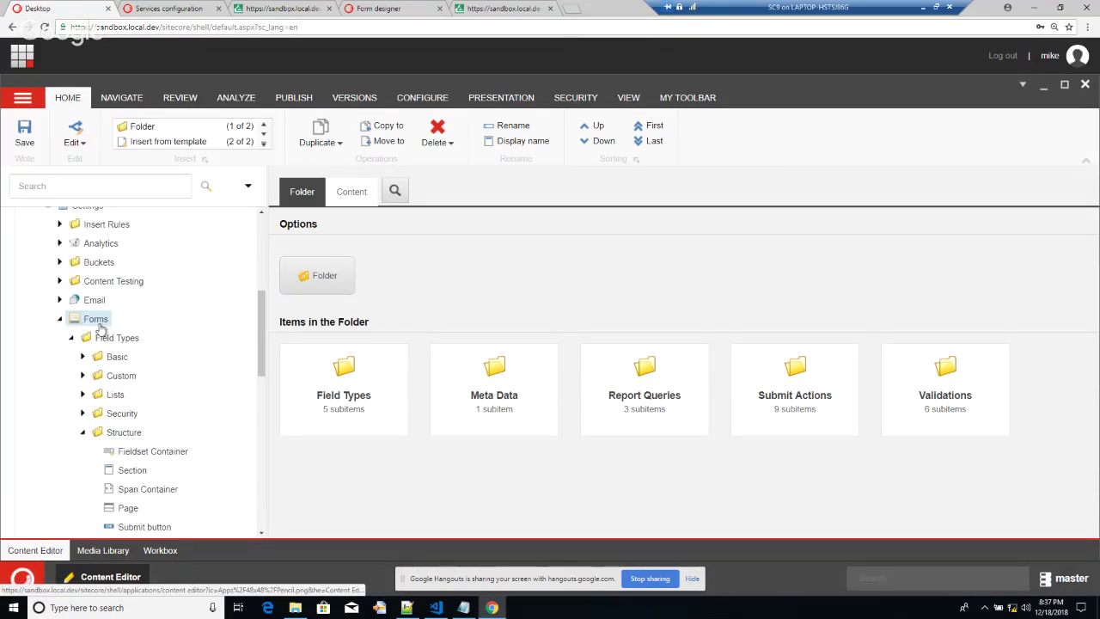
pyautogui.scroll(-3, 93, 376)
pyautogui.scroll(2, 89, 335)
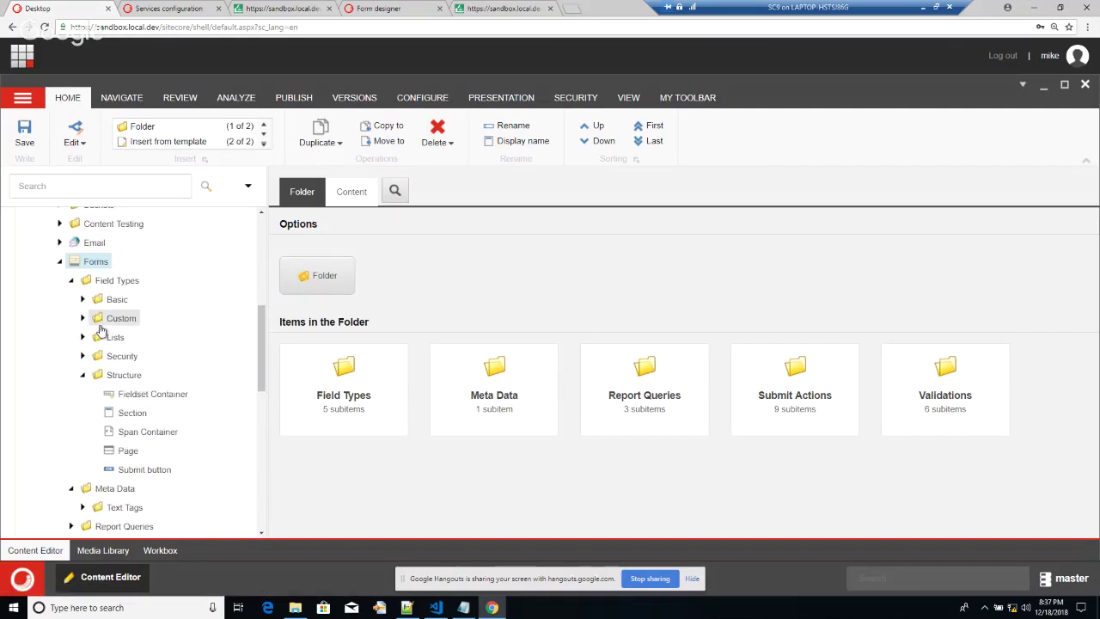
pyautogui.click(82, 377)
# Step: Expand the Basic (Text through Date) and Custom (Form, Range) field type folders
pyautogui.click(82, 299)
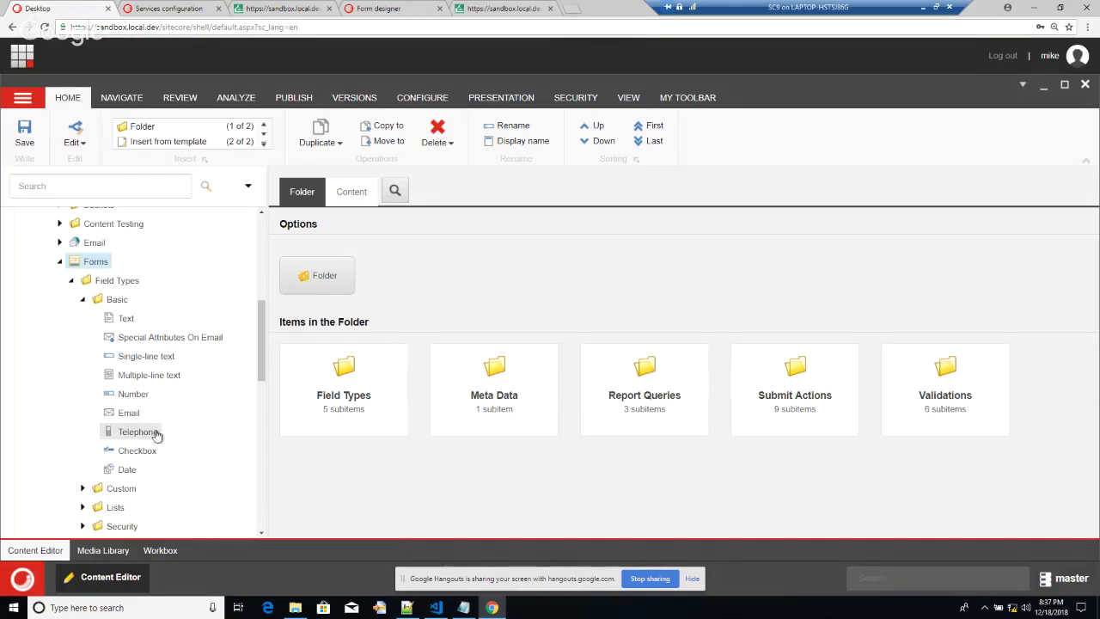
pyautogui.click(82, 489)
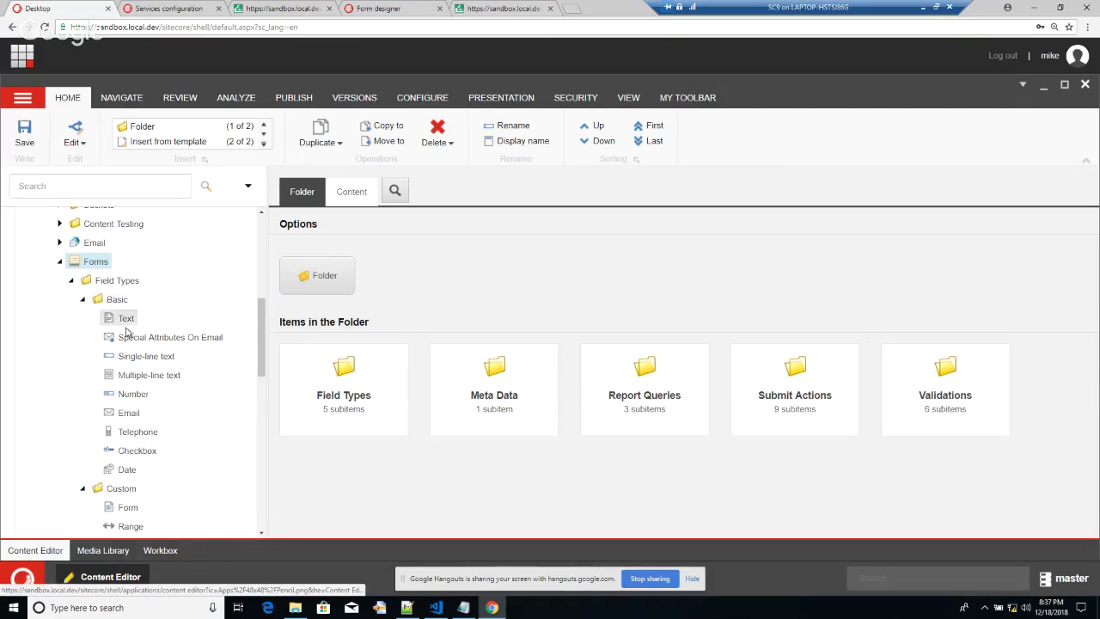
pyautogui.scroll(1, 129, 374)
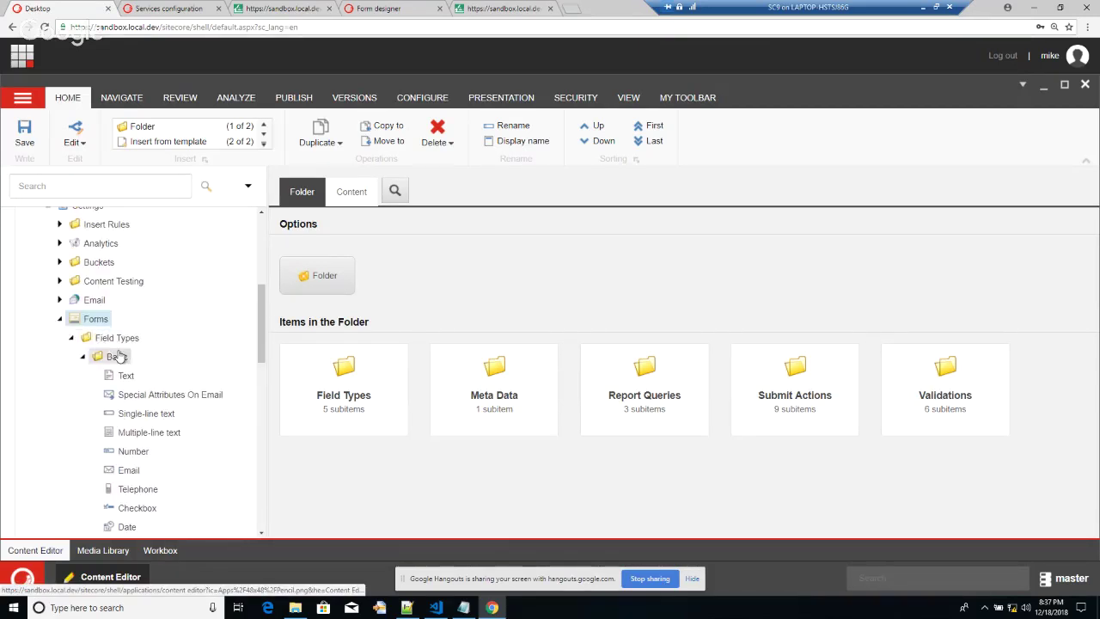
pyautogui.scroll(-1, 120, 359)
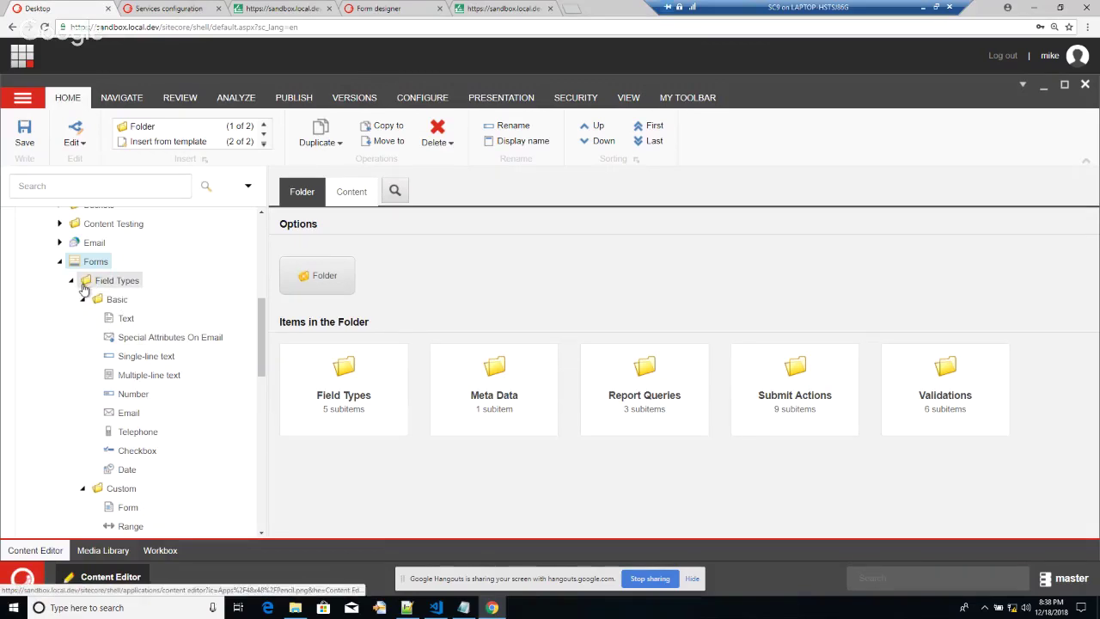
# Step: Open the Text field type under Basic and review its fields
pyautogui.click(111, 318)
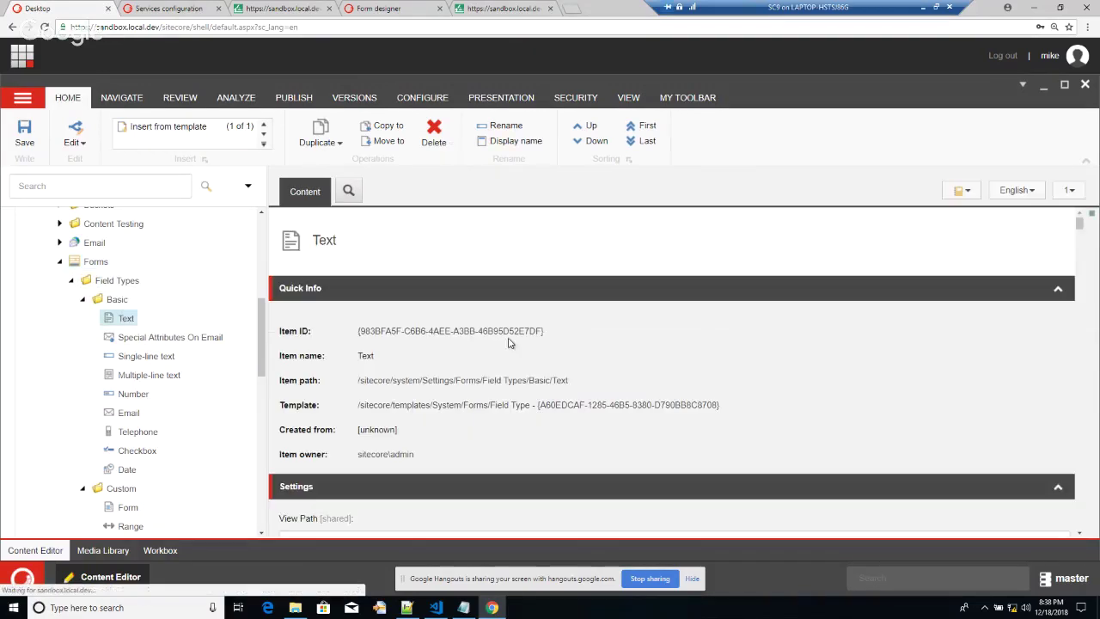
pyautogui.scroll(-2, 507, 342)
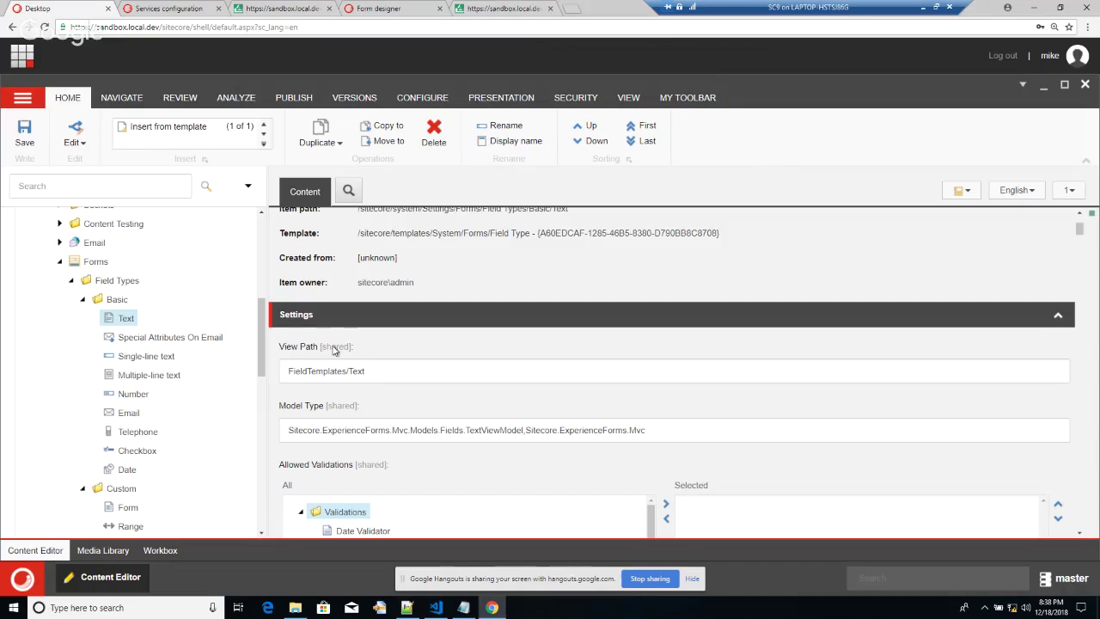
pyautogui.scroll(-2, 722, 418)
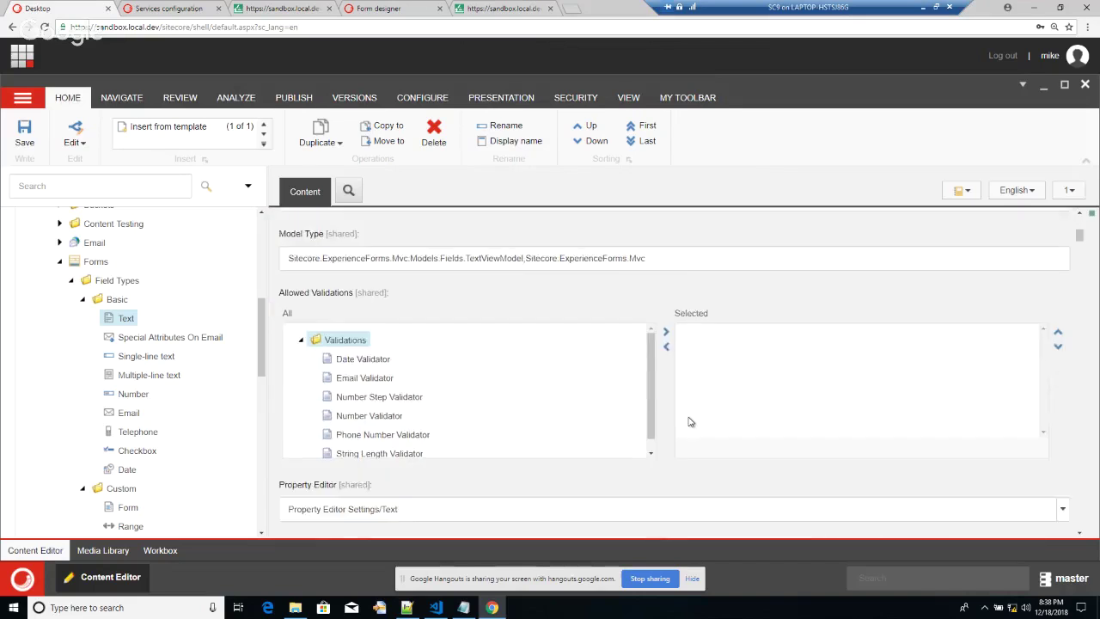
pyautogui.scroll(-2, 667, 432)
pyautogui.scroll(1, 665, 432)
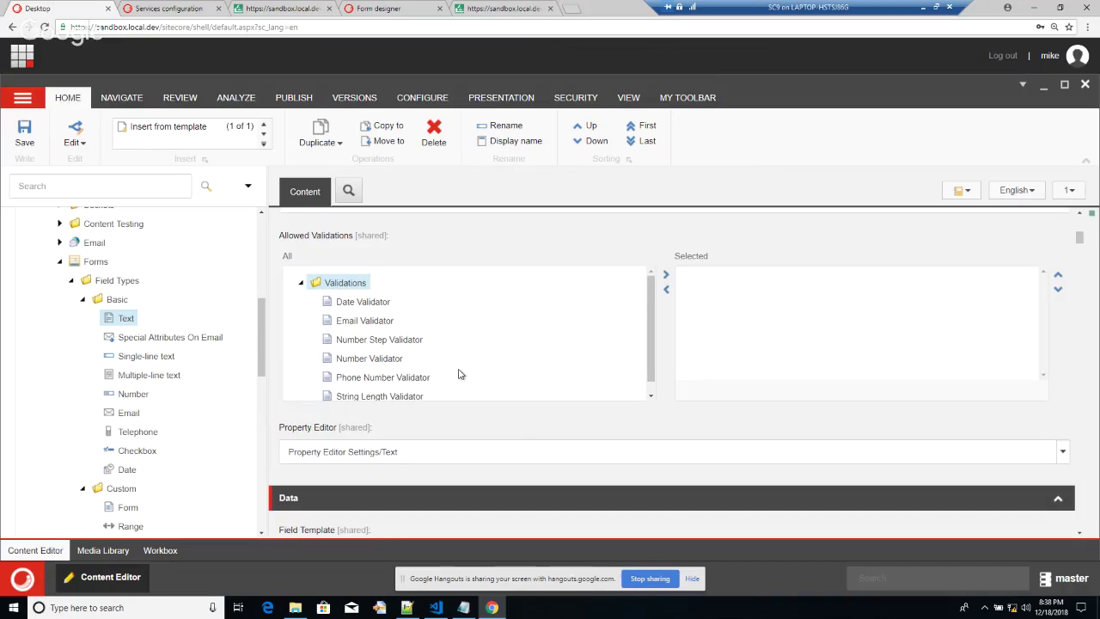
pyautogui.scroll(-2, 573, 434)
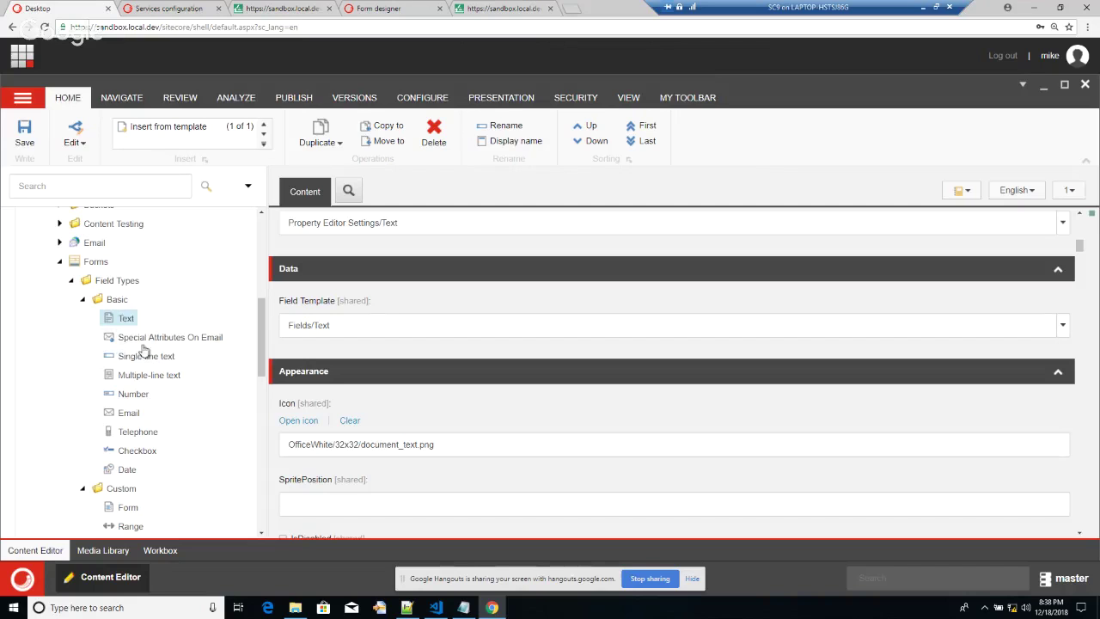
pyautogui.scroll(1, 142, 351)
pyautogui.scroll(2, 206, 383)
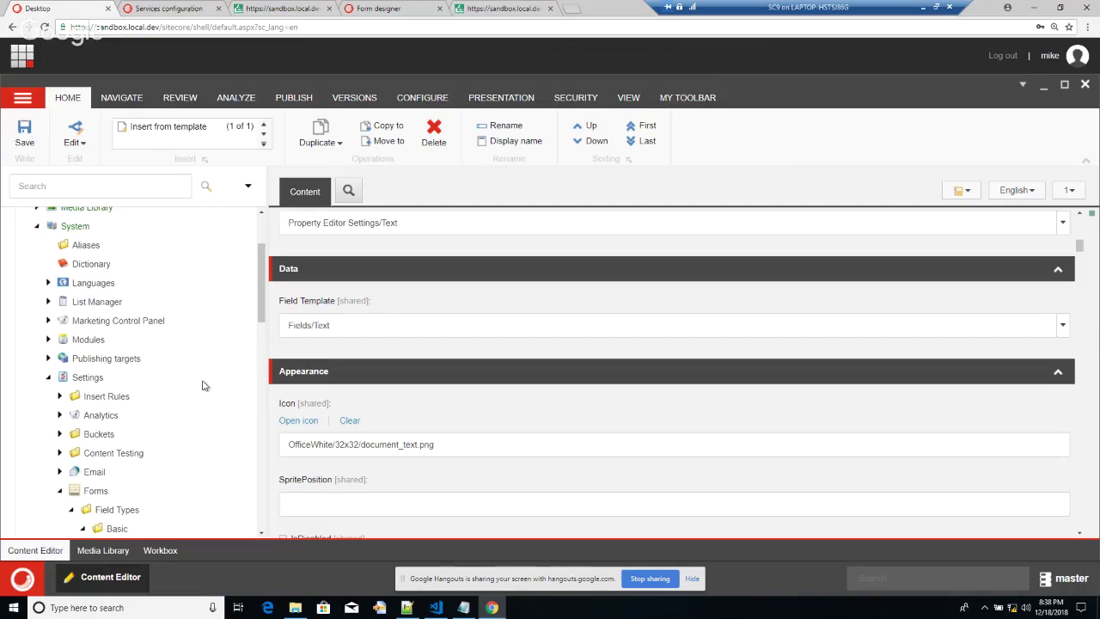
pyautogui.scroll(1, 184, 341)
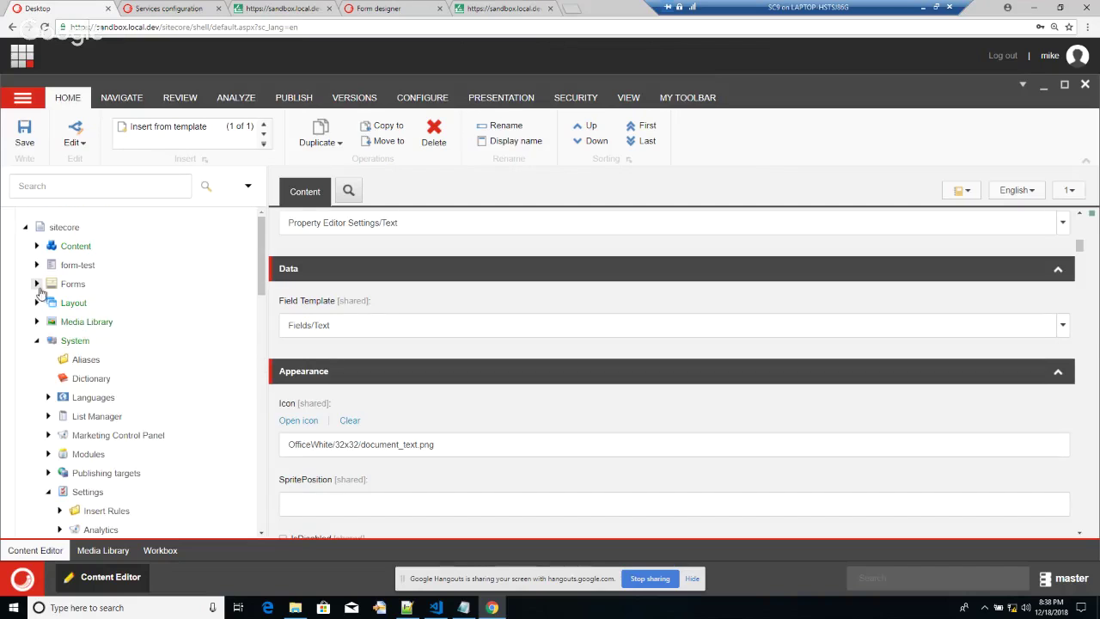
# Step: Expand Forms and Meta Data > Text Tags, listing p, h1–h6, span, label, legend and svg
pyautogui.click(37, 285)
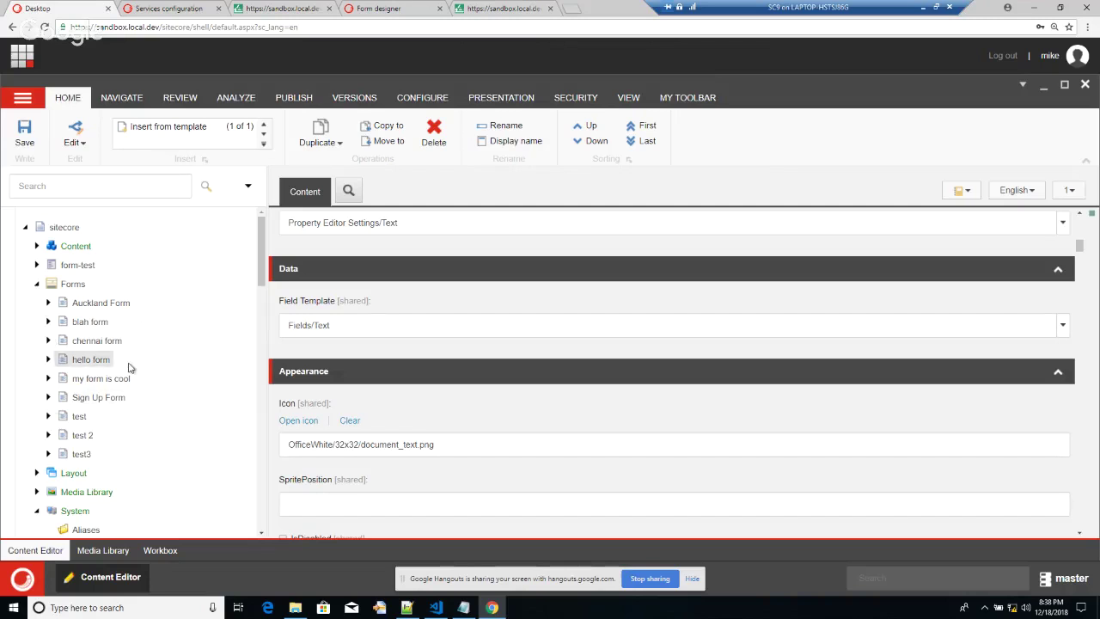
pyautogui.scroll(-3, 129, 368)
pyautogui.scroll(-2, 116, 370)
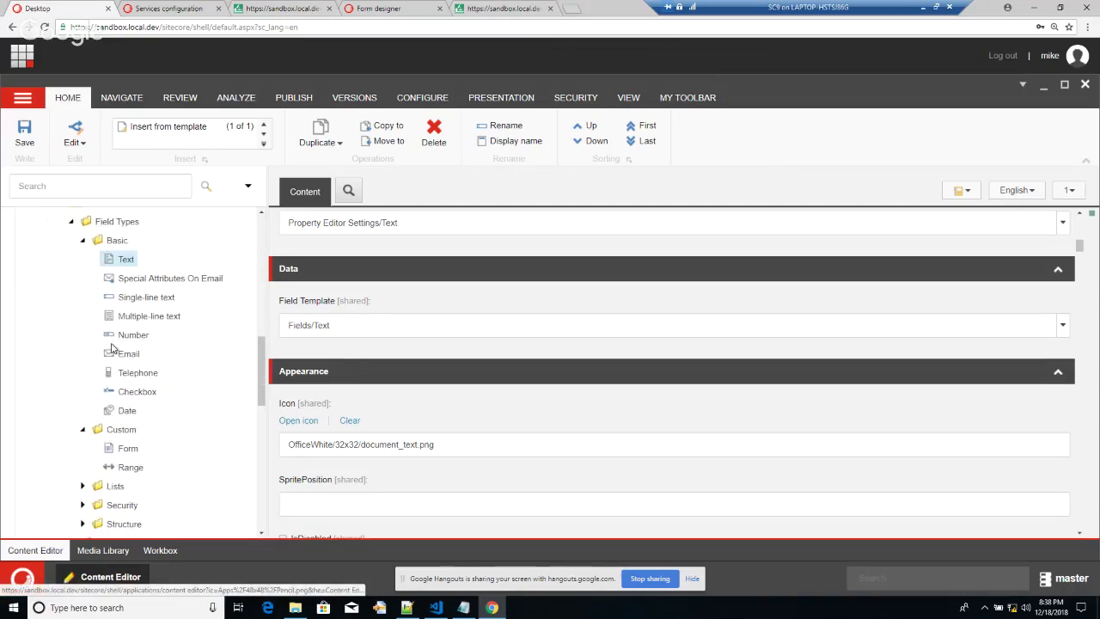
pyautogui.scroll(-3, 112, 348)
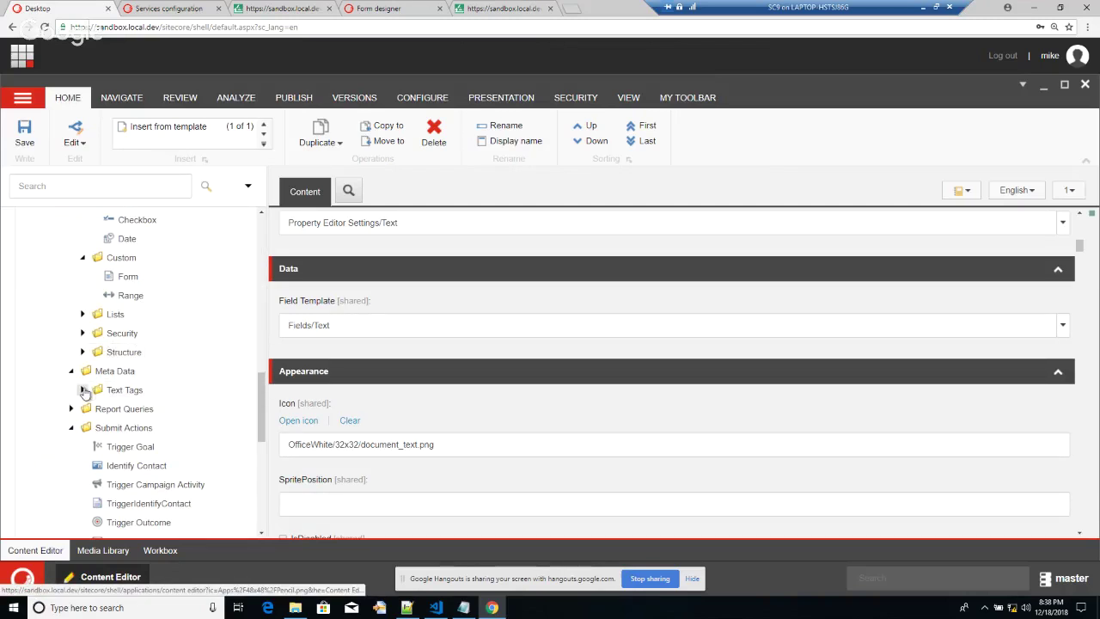
pyautogui.click(84, 391)
pyautogui.scroll(-2, 120, 426)
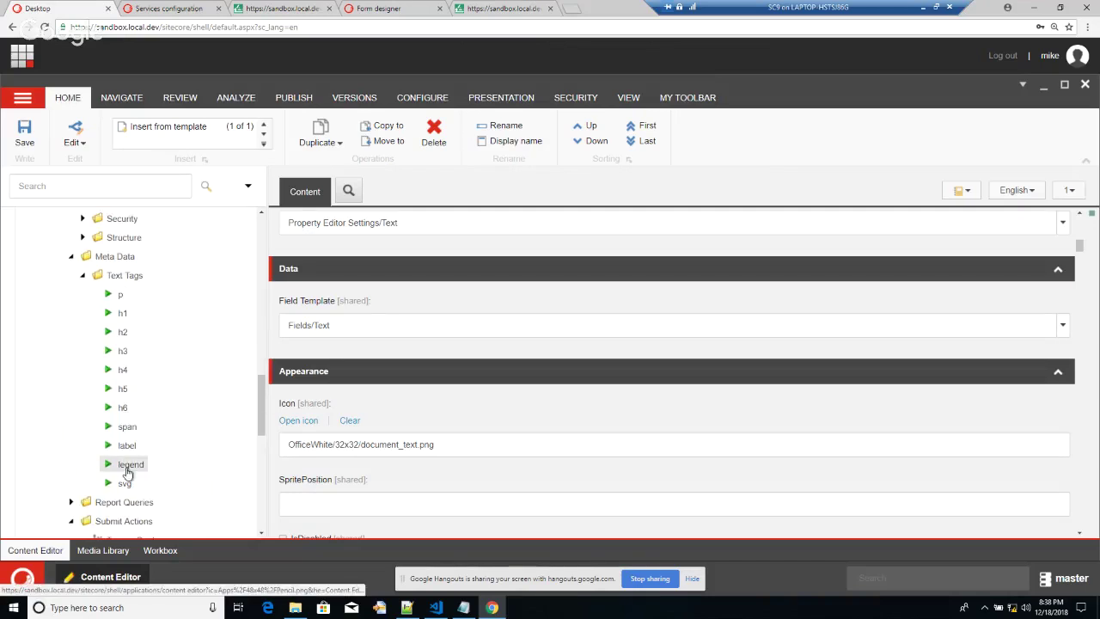
pyautogui.scroll(-2, 111, 399)
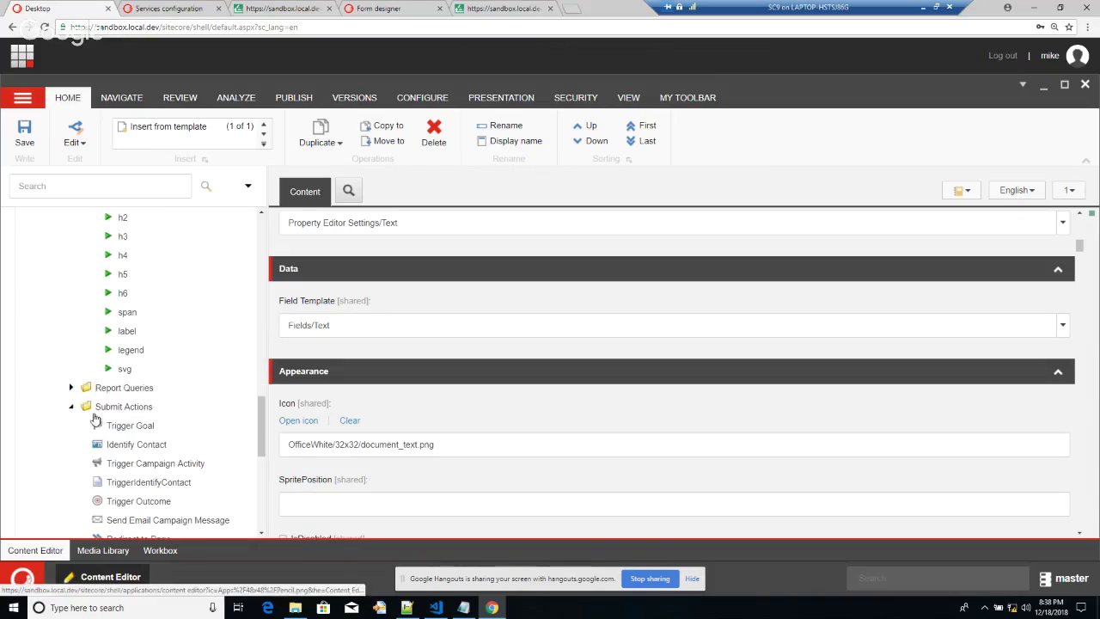
pyautogui.scroll(-2, 96, 419)
pyautogui.scroll(4, 153, 378)
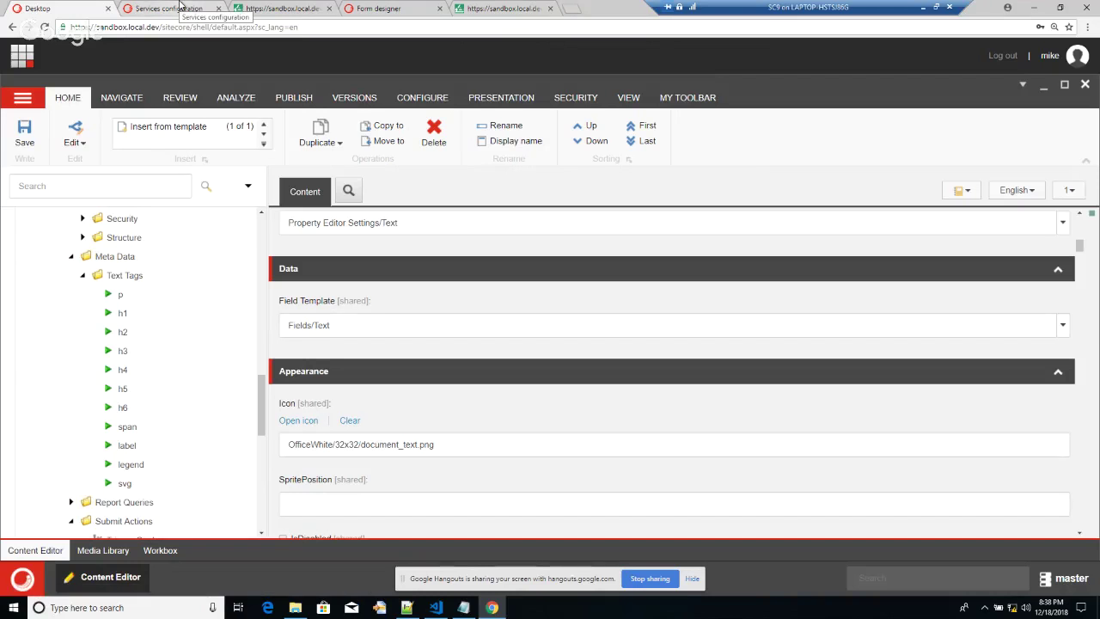
# Step: Review the ExperienceForms entries on the Services configuration and showconfig.aspx pages, then return to Forms
pyautogui.click(180, 6)
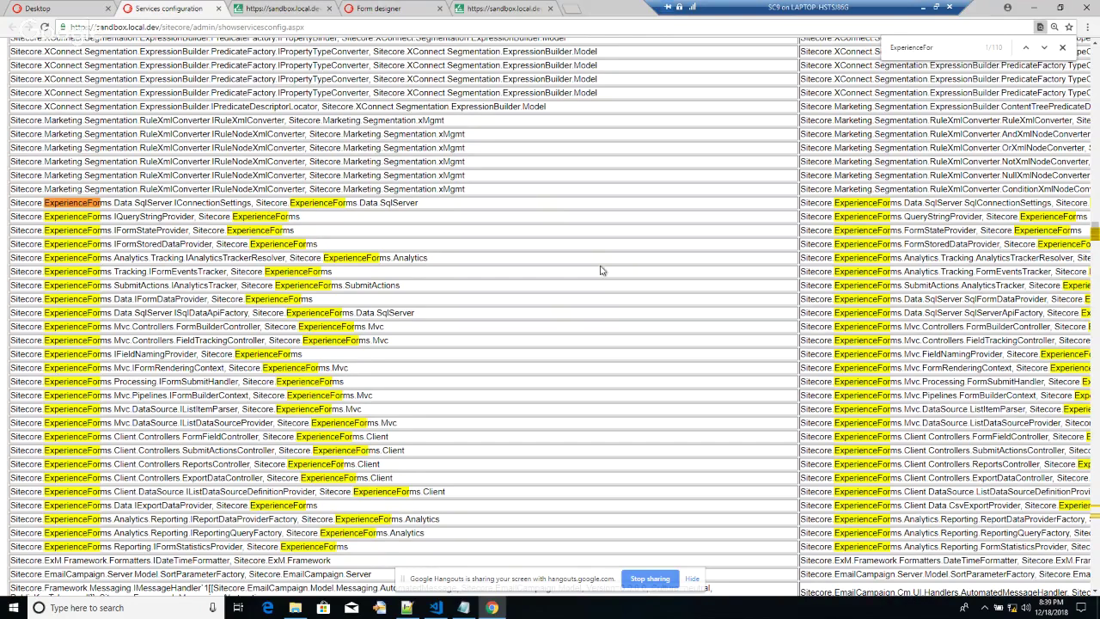
pyautogui.click(282, 9)
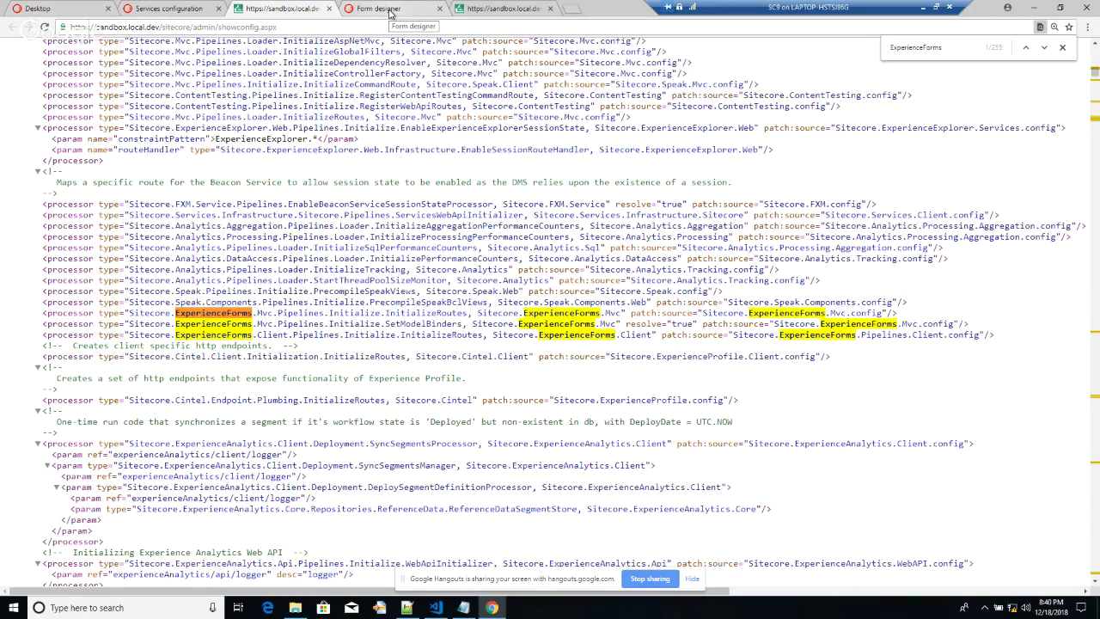
pyautogui.click(389, 12)
# Step: Open the Forms application from the Sitecore Launchpad
pyautogui.click(47, 139)
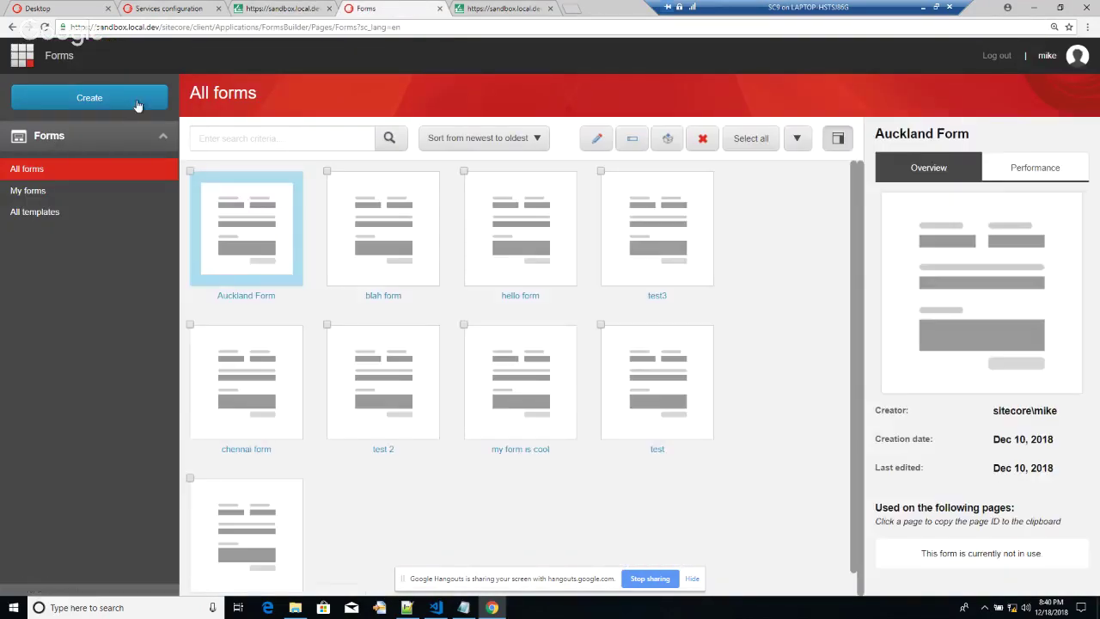
pyautogui.rightClick(27, 58)
pyautogui.click(22, 62)
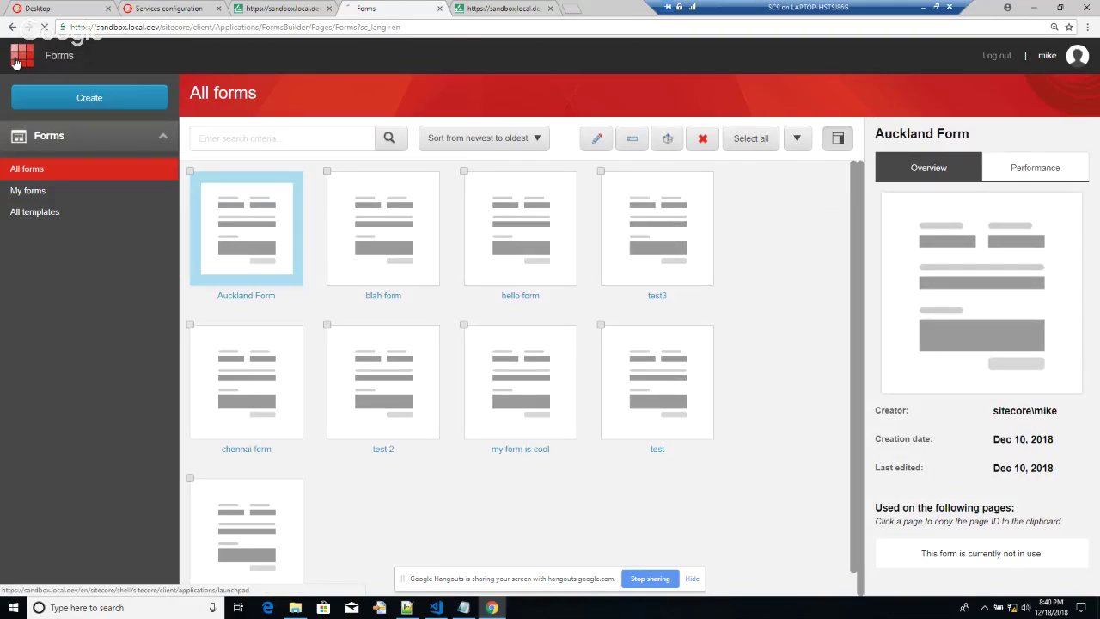
pyautogui.scroll(-2, 184, 275)
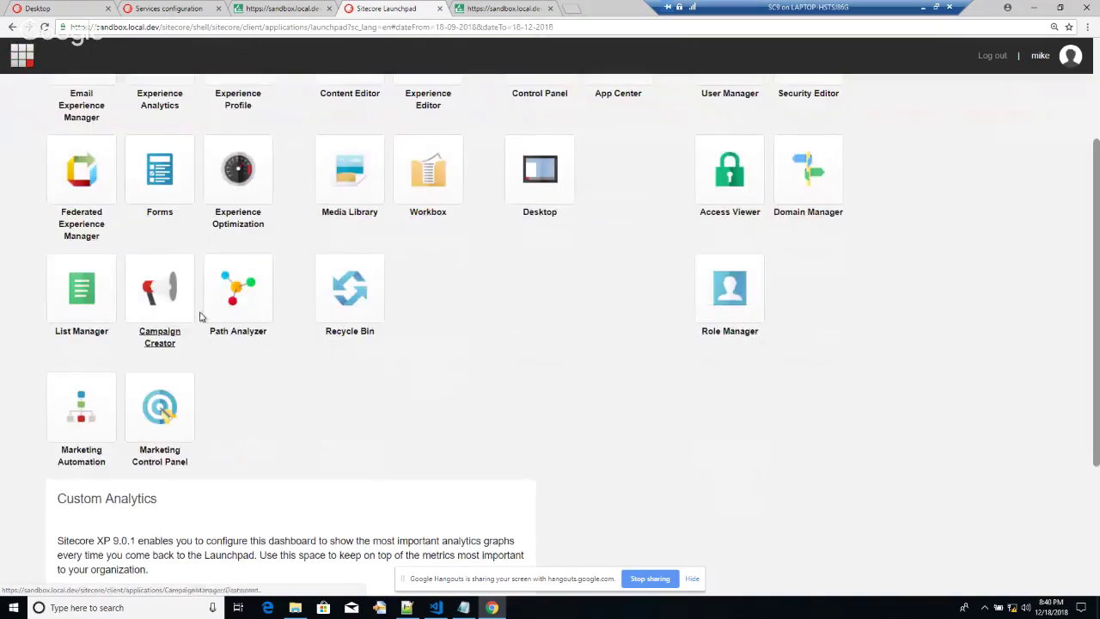
pyautogui.click(163, 197)
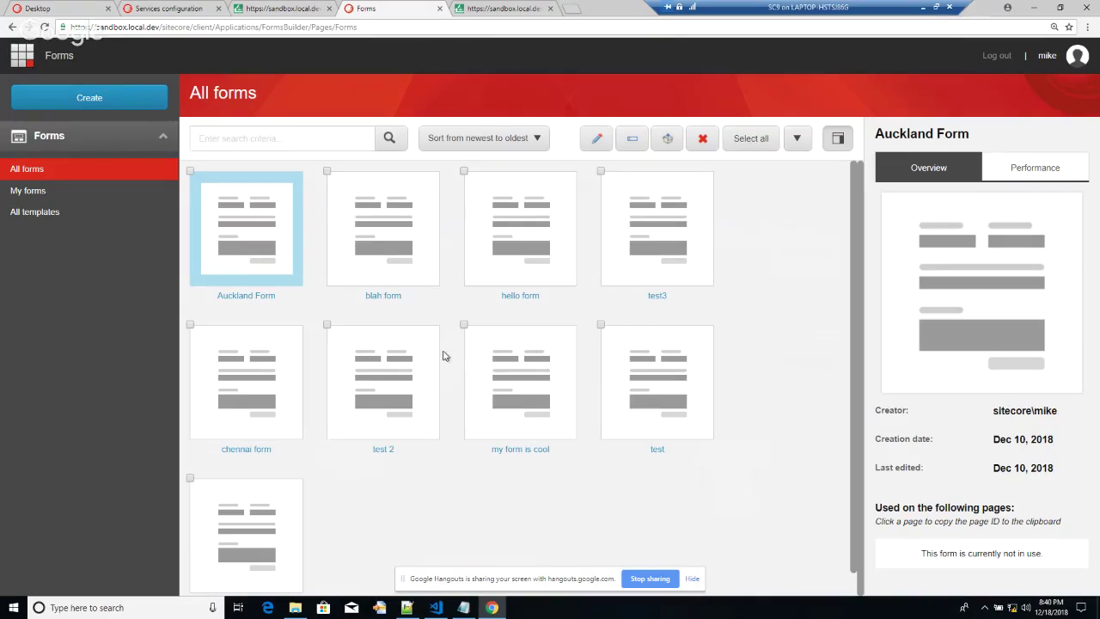
# Step: Create a new blank form, clearing the 'LA UG' template search first
pyautogui.click(115, 98)
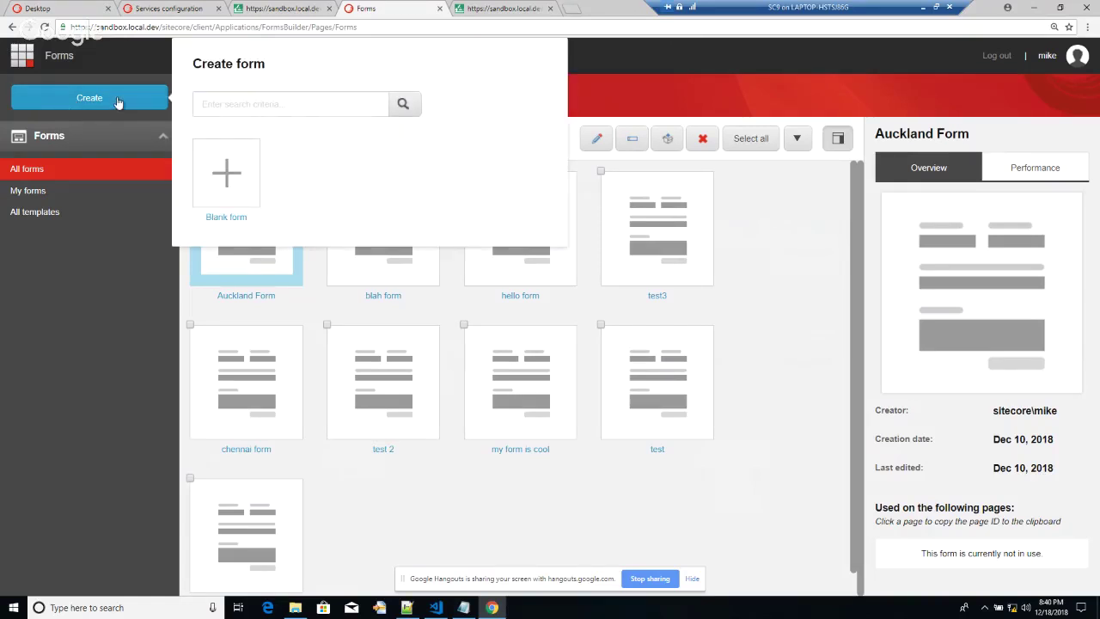
pyautogui.click(287, 108)
pyautogui.write('L')
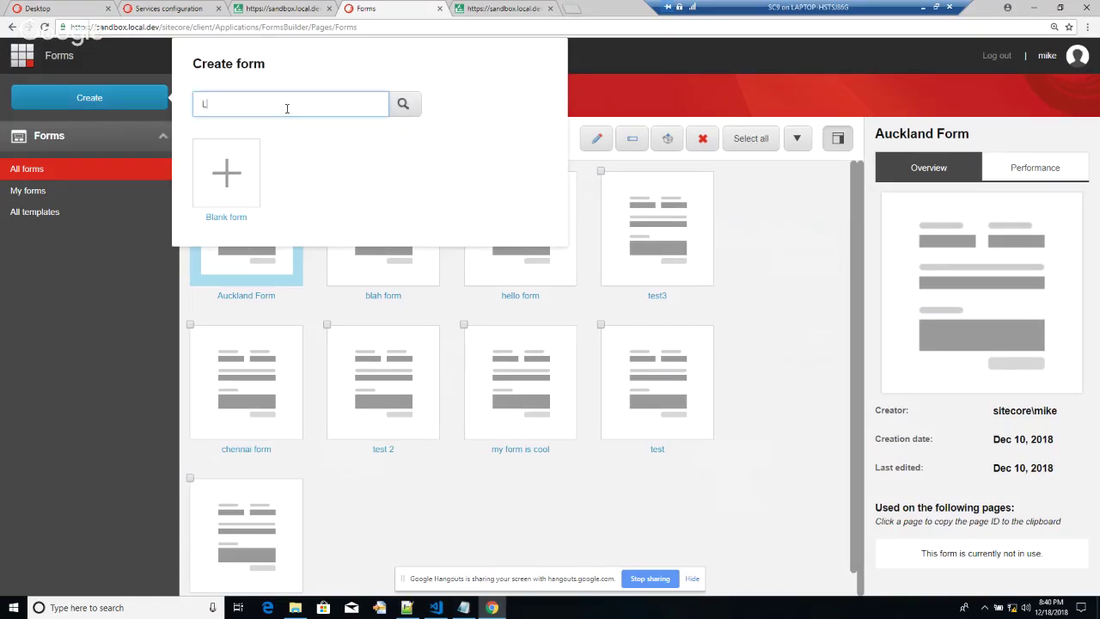
pyautogui.write('A UG')
pyautogui.moveTo(281, 101); pyautogui.dragTo(176, 116)
pyautogui.press('BackSpace')
pyautogui.click(228, 209)
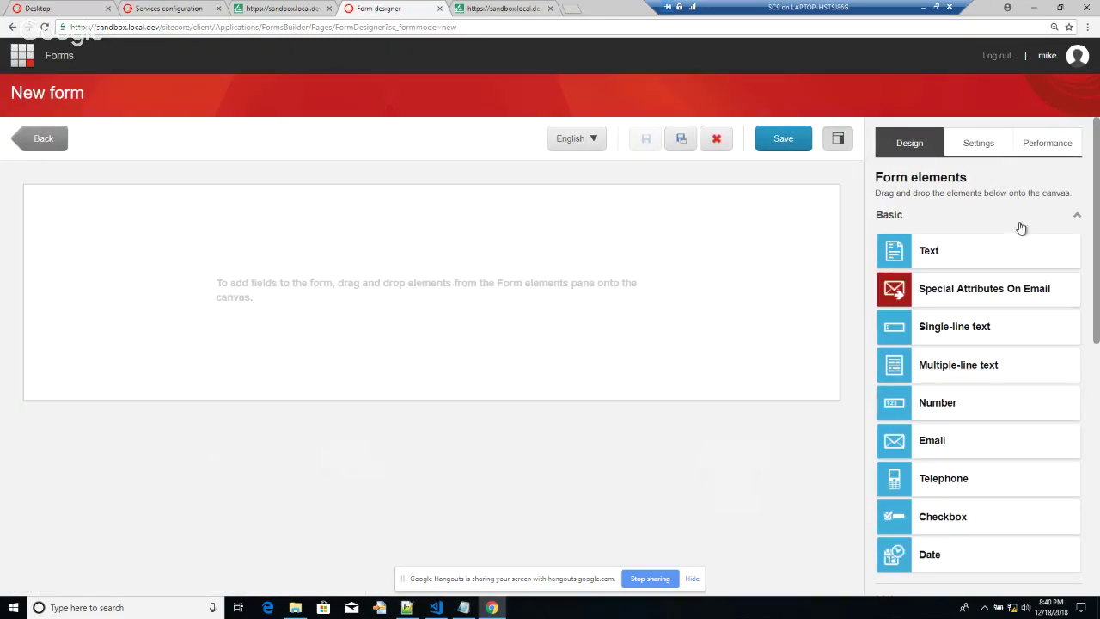
# Step: Try dragging a single-line text field onto the new form canvas
pyautogui.scroll(-2, 988, 305)
pyautogui.scroll(2, 988, 464)
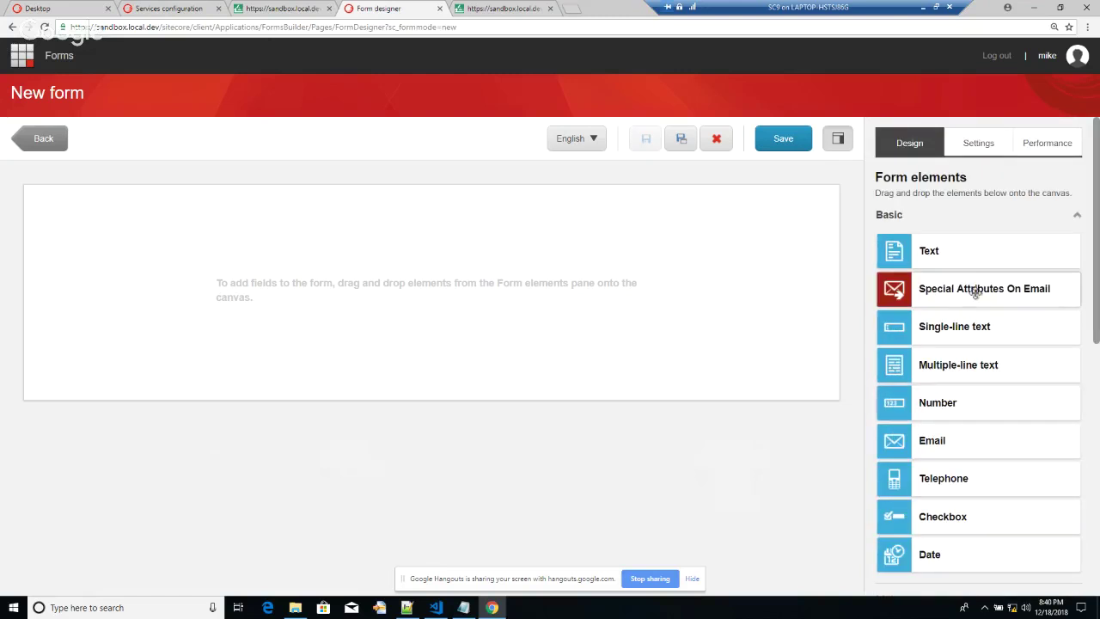
pyautogui.moveTo(1004, 336); pyautogui.dragTo(209, 307)
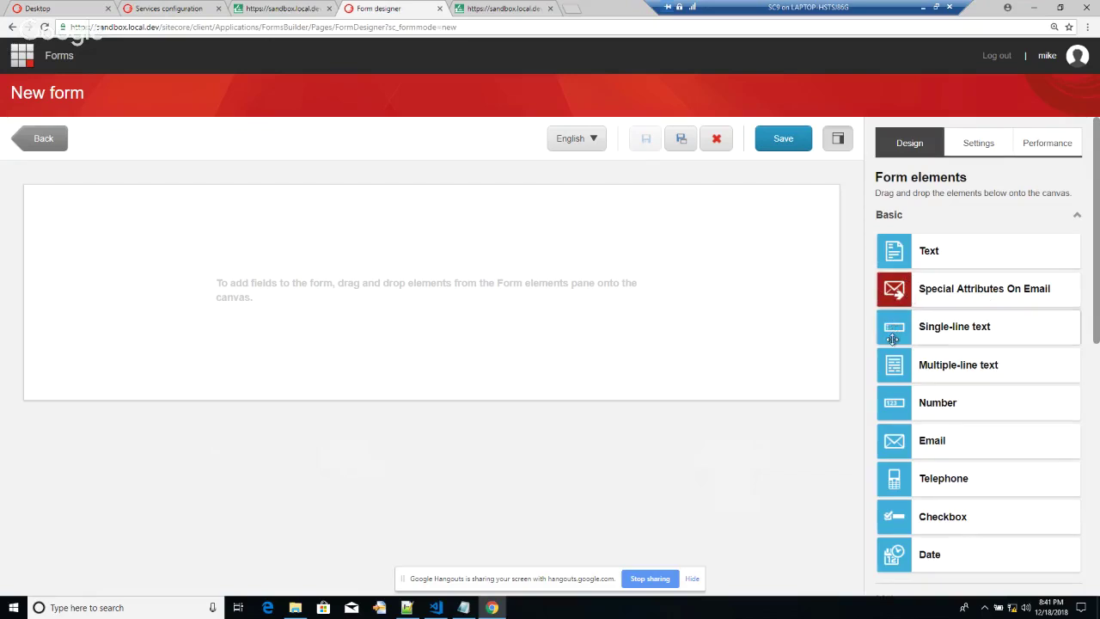
pyautogui.scroll(-6, 893, 335)
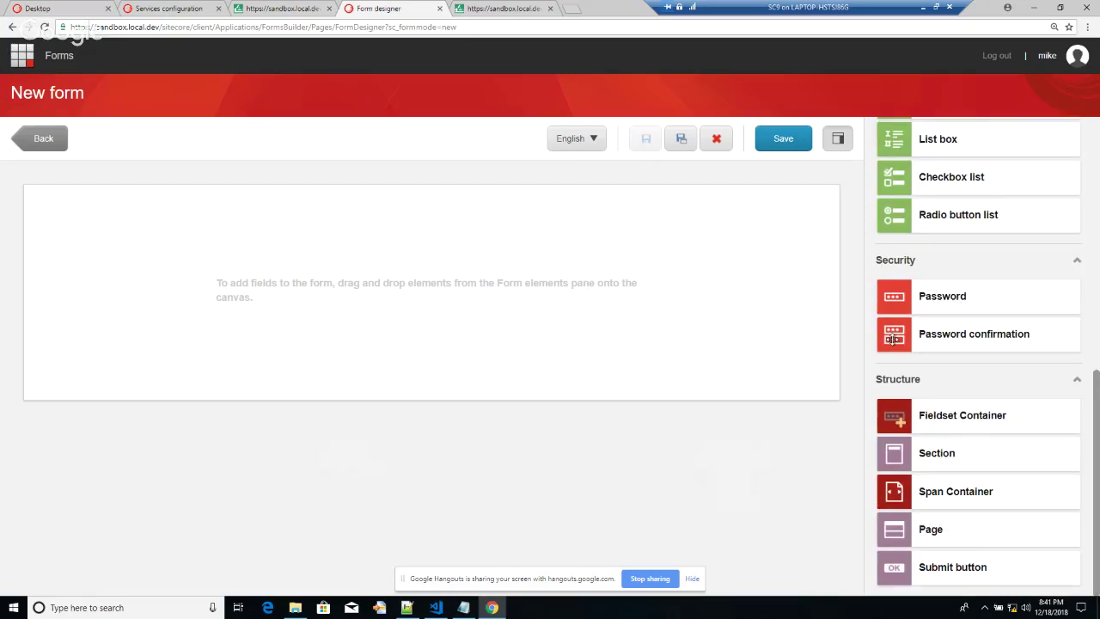
pyautogui.scroll(7, 893, 339)
# Step: Add a Text element reading 'Hello' styled as an h1 heading
pyautogui.moveTo(958, 260); pyautogui.dragTo(302, 222)
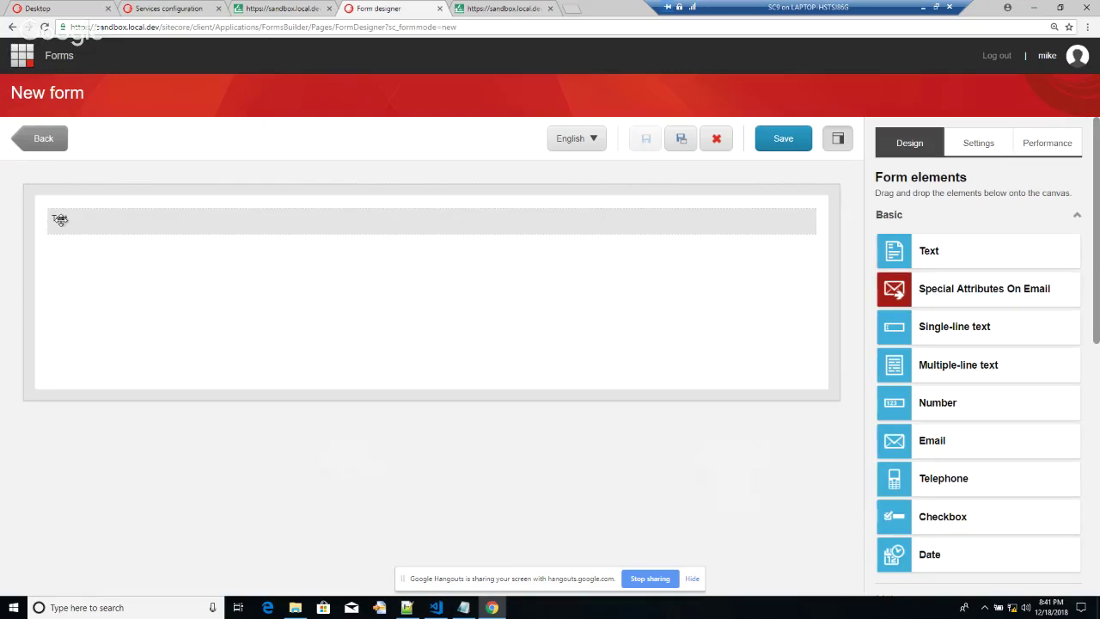
pyautogui.click(60, 219)
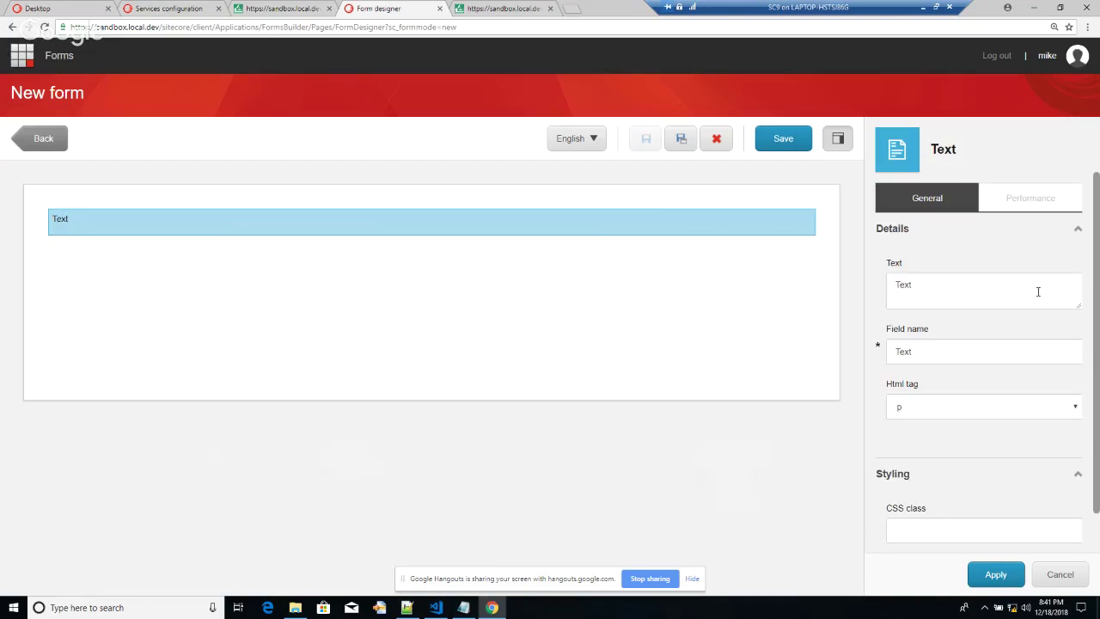
pyautogui.click(900, 283)
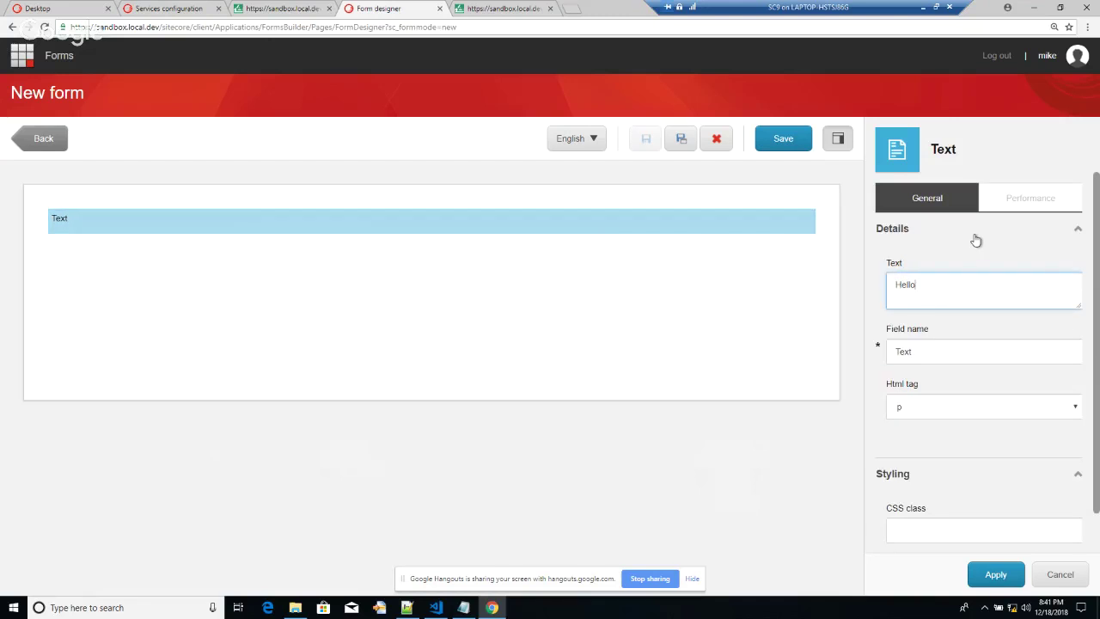
pyautogui.click(917, 416)
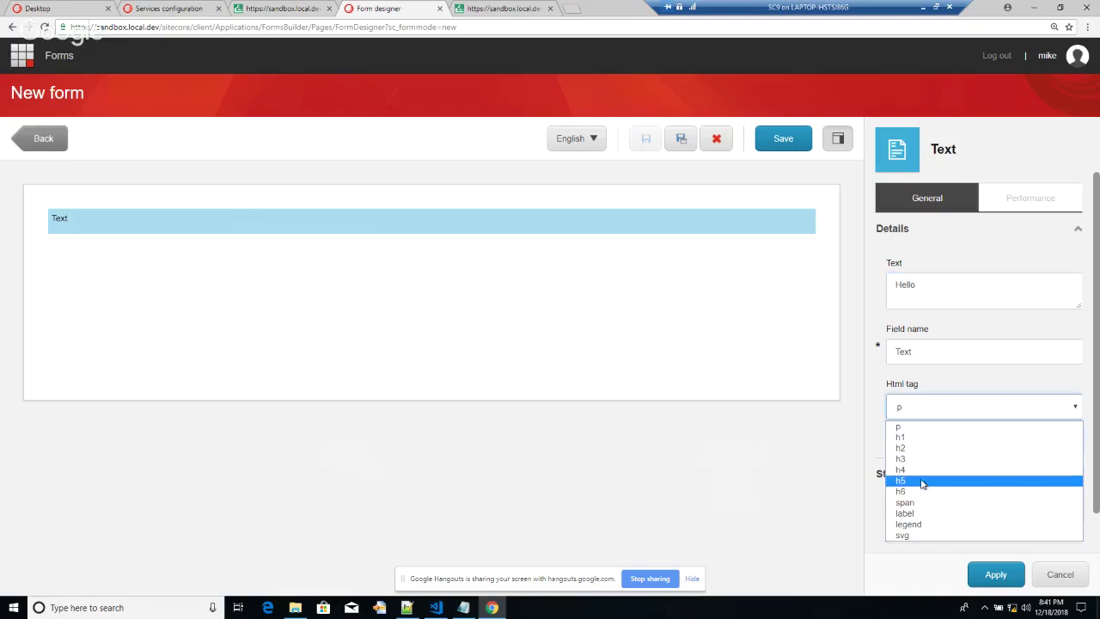
pyautogui.click(918, 437)
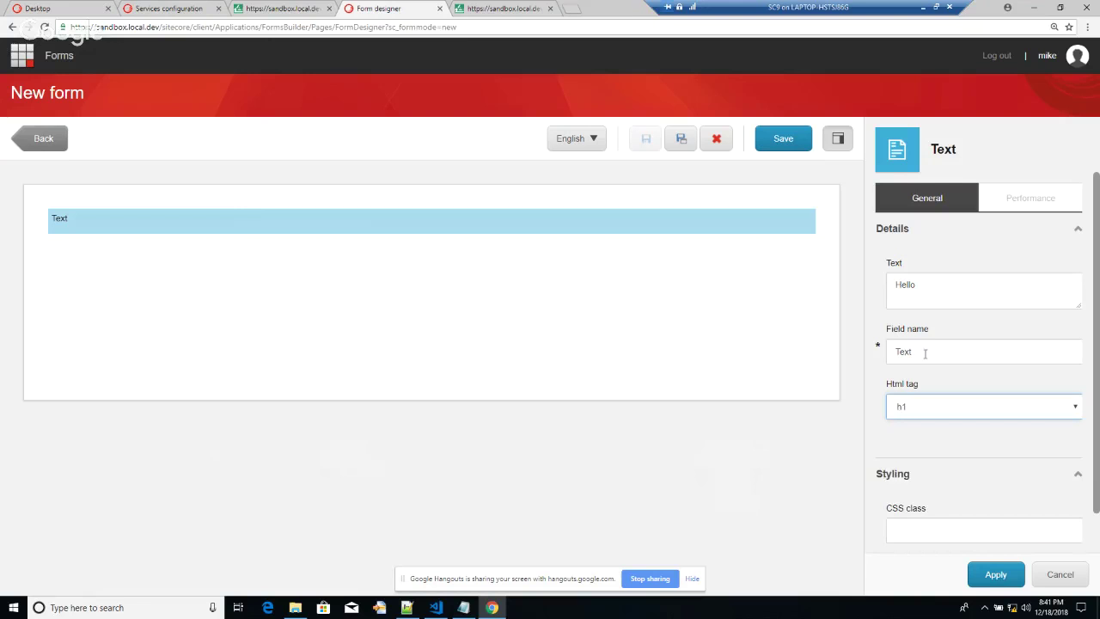
pyautogui.click(1012, 587)
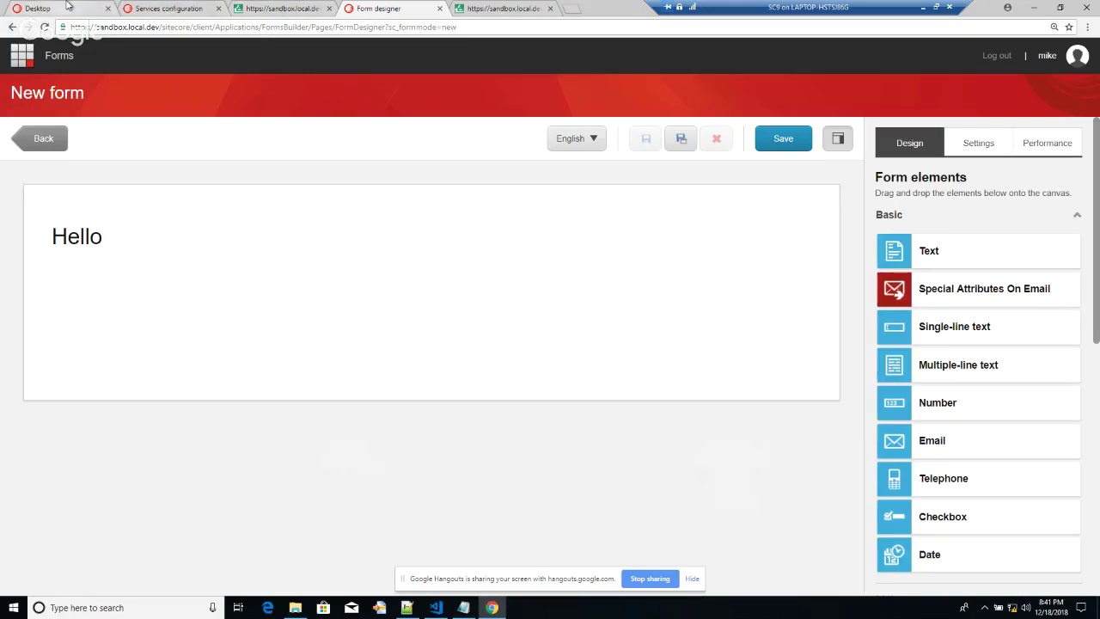
pyautogui.click(68, 6)
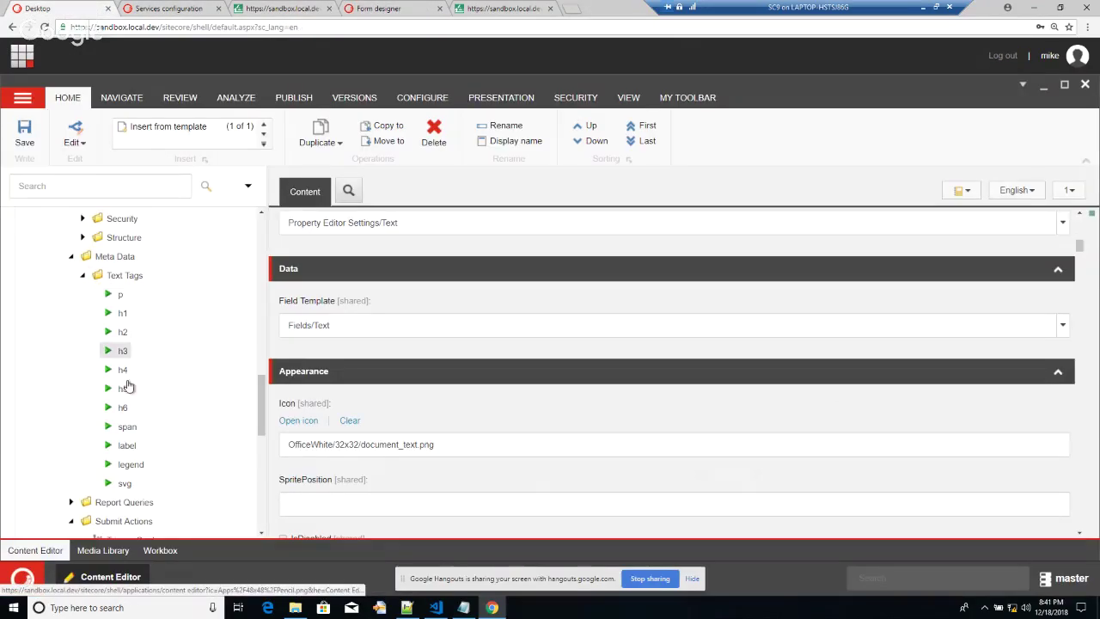
# Step: Duplicate the label text tag as a new 'marquee' item under Text Tags
pyautogui.rightClick(118, 275)
pyautogui.moveTo(172, 280)
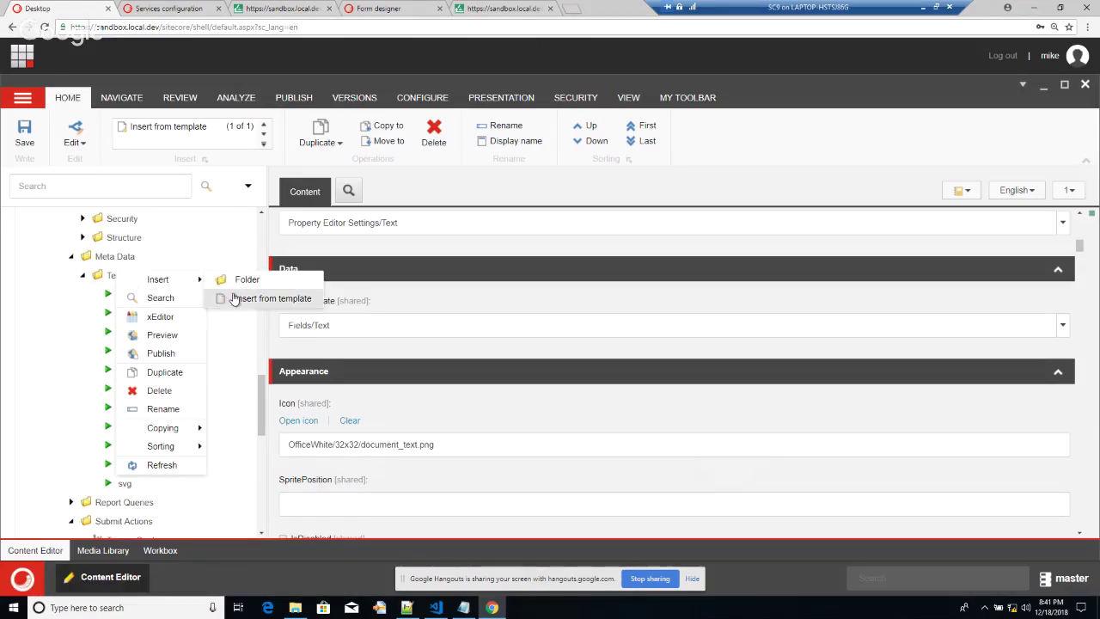
pyautogui.click(84, 303)
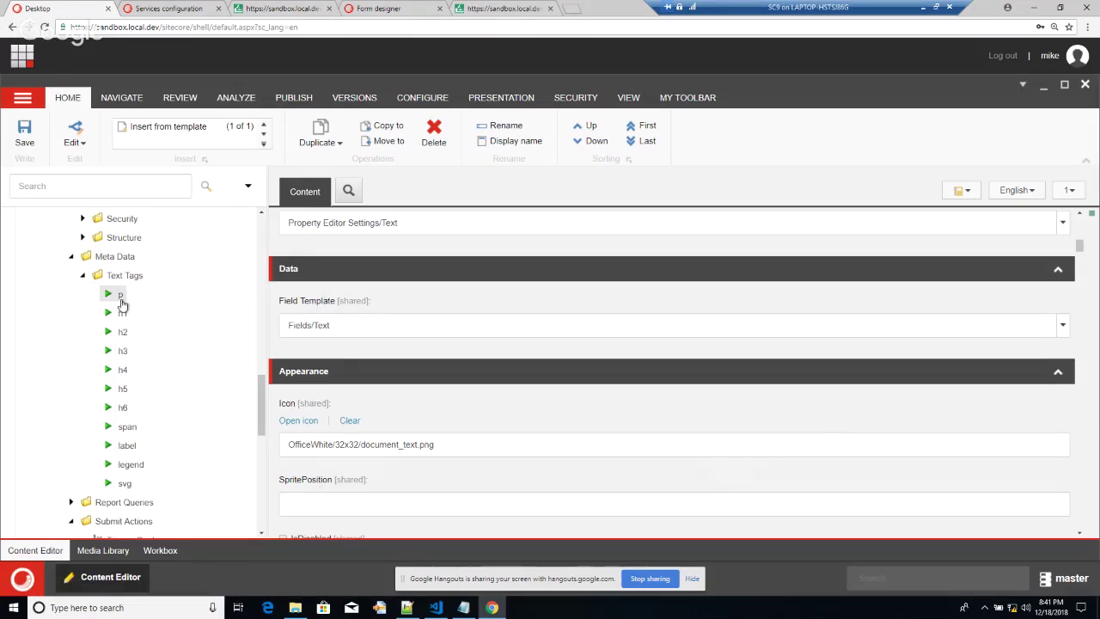
pyautogui.rightClick(127, 445)
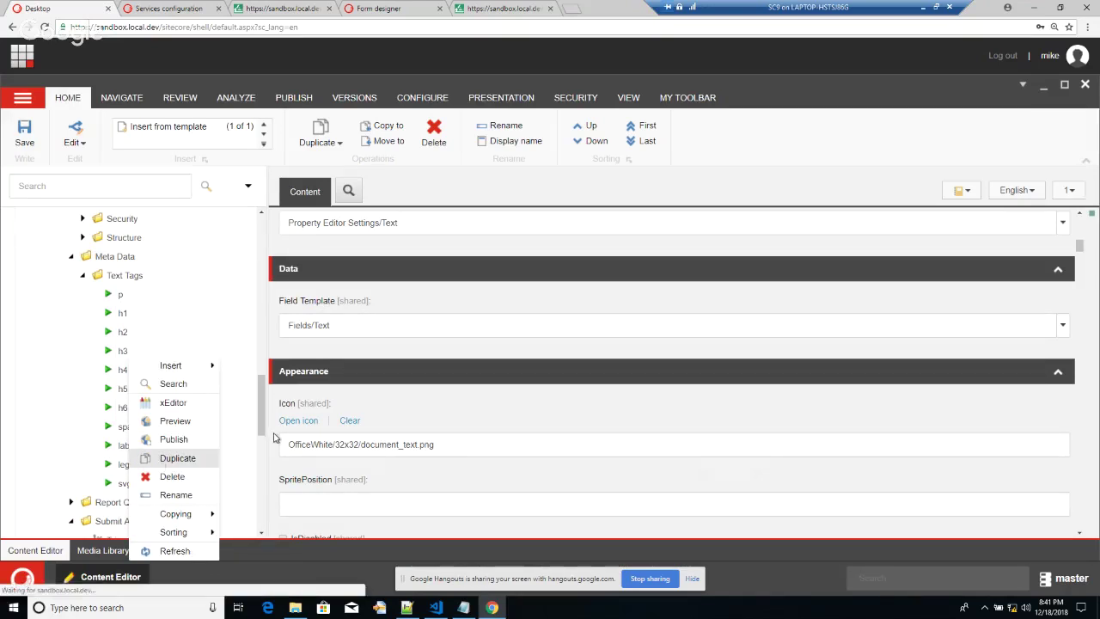
pyautogui.click(160, 457)
pyautogui.write('marquee')
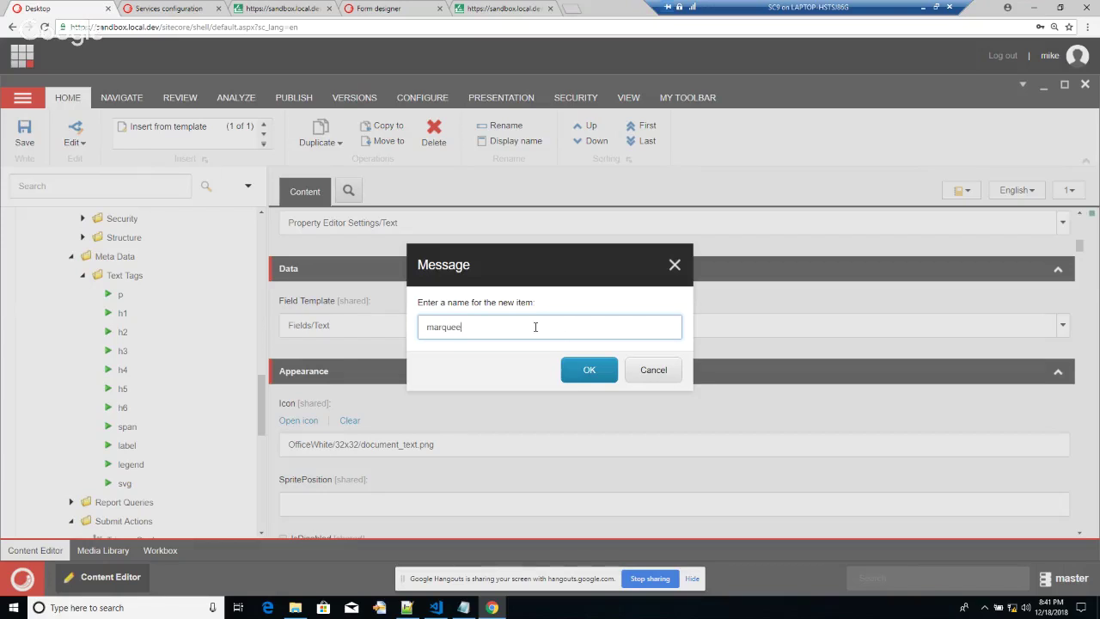
pyautogui.doubleClick(535, 326)
pyautogui.click(590, 369)
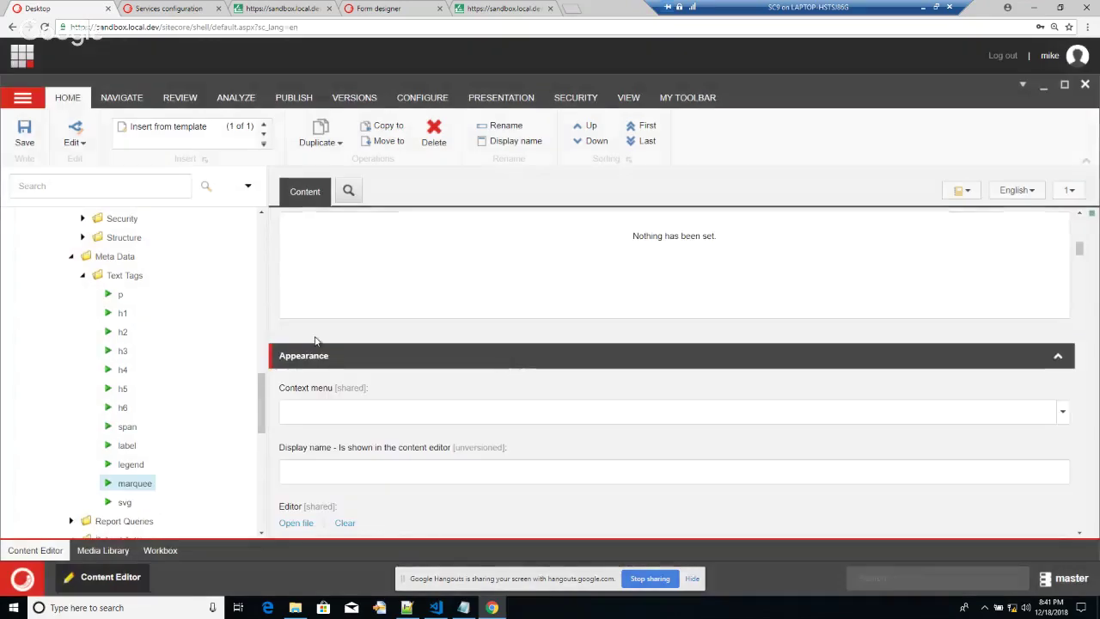
pyautogui.scroll(5, 372, 411)
pyautogui.scroll(-2, 374, 411)
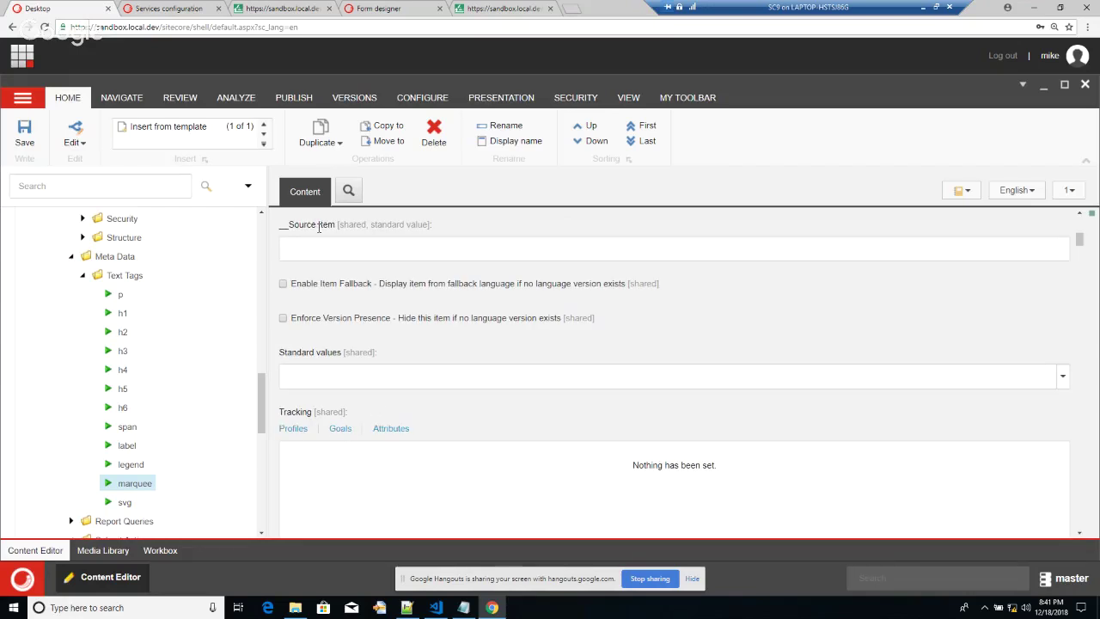
pyautogui.click(399, 6)
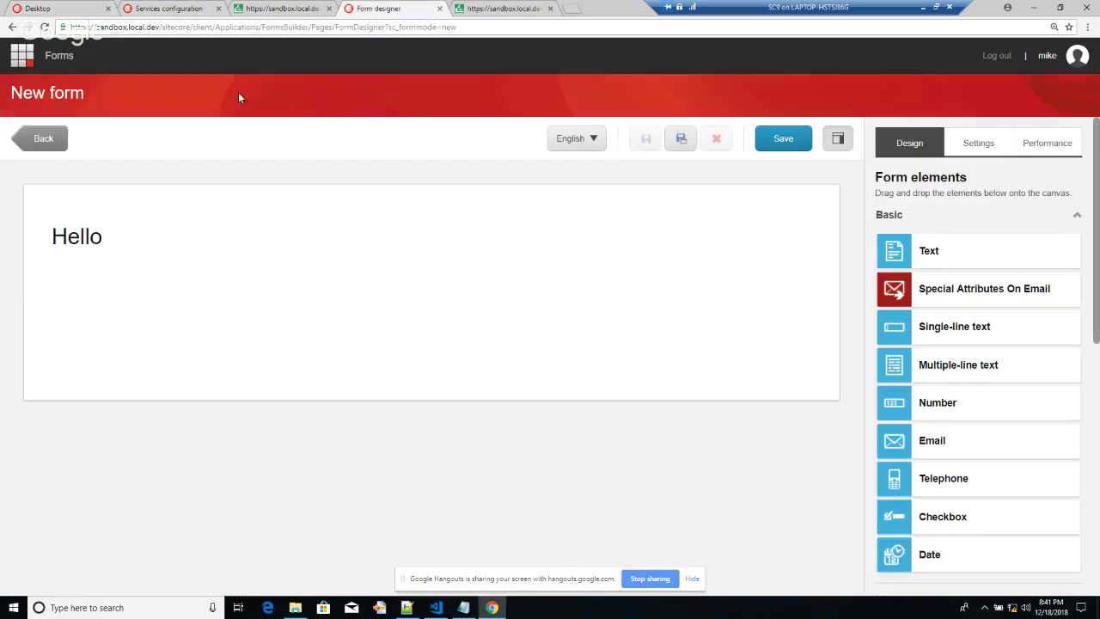
# Step: Reload the designer and add a 'Hello' Text element using the marquee HTML tag
pyautogui.click(44, 26)
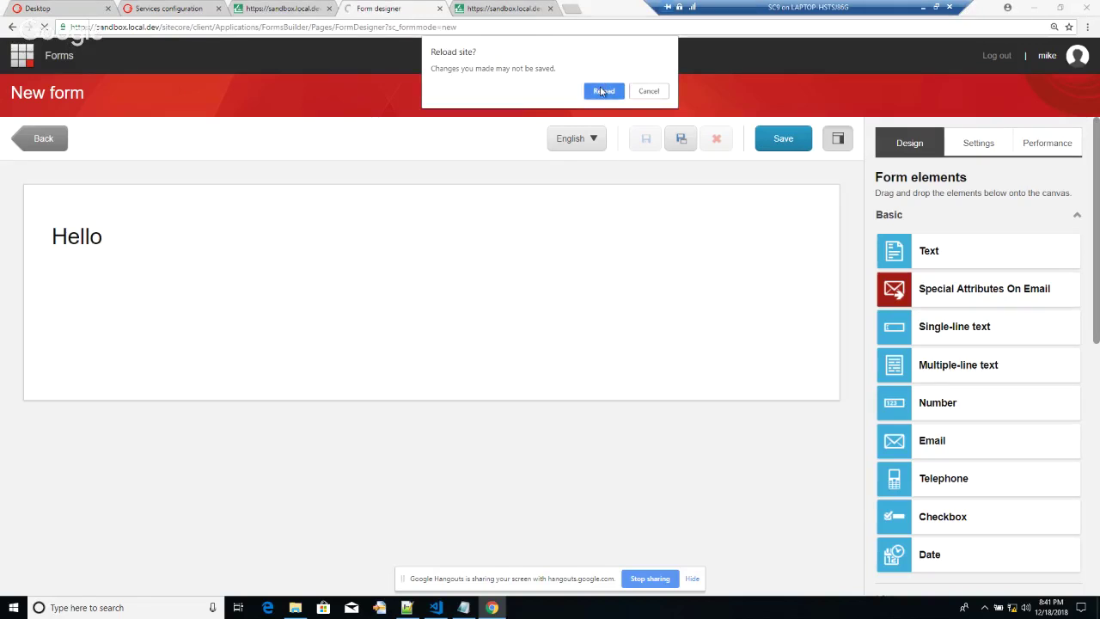
pyautogui.click(603, 91)
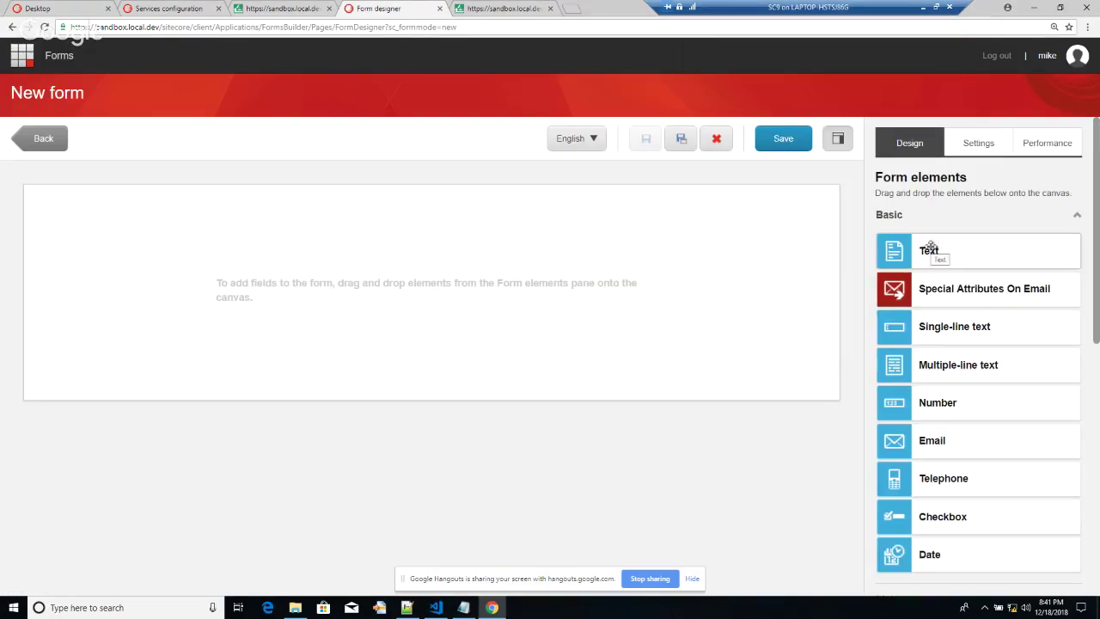
pyautogui.moveTo(929, 249); pyautogui.dragTo(223, 217)
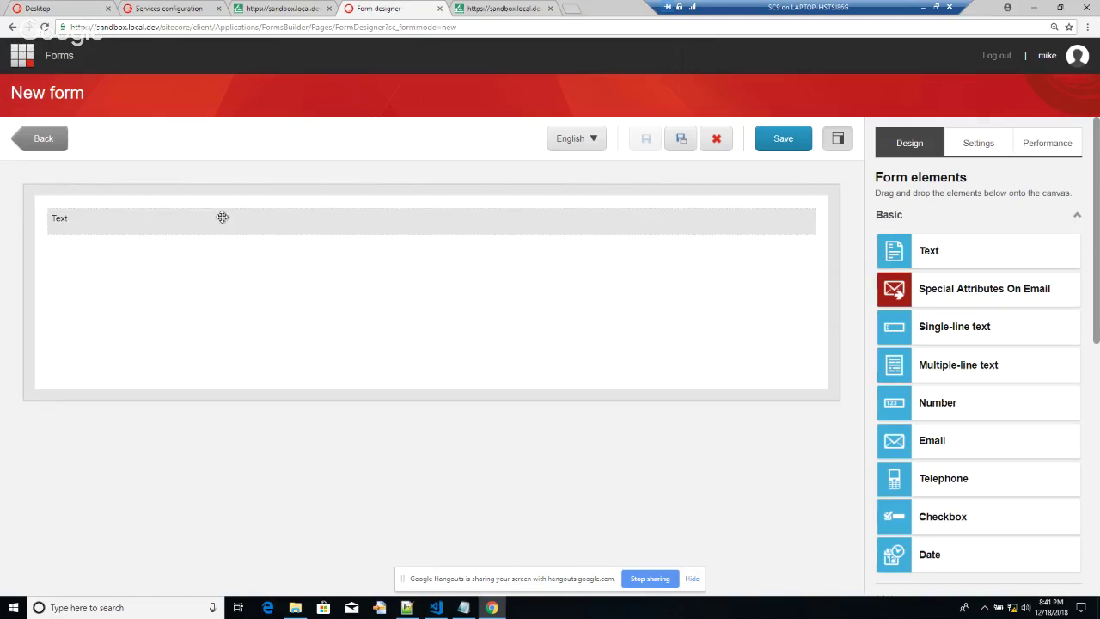
pyautogui.click(80, 216)
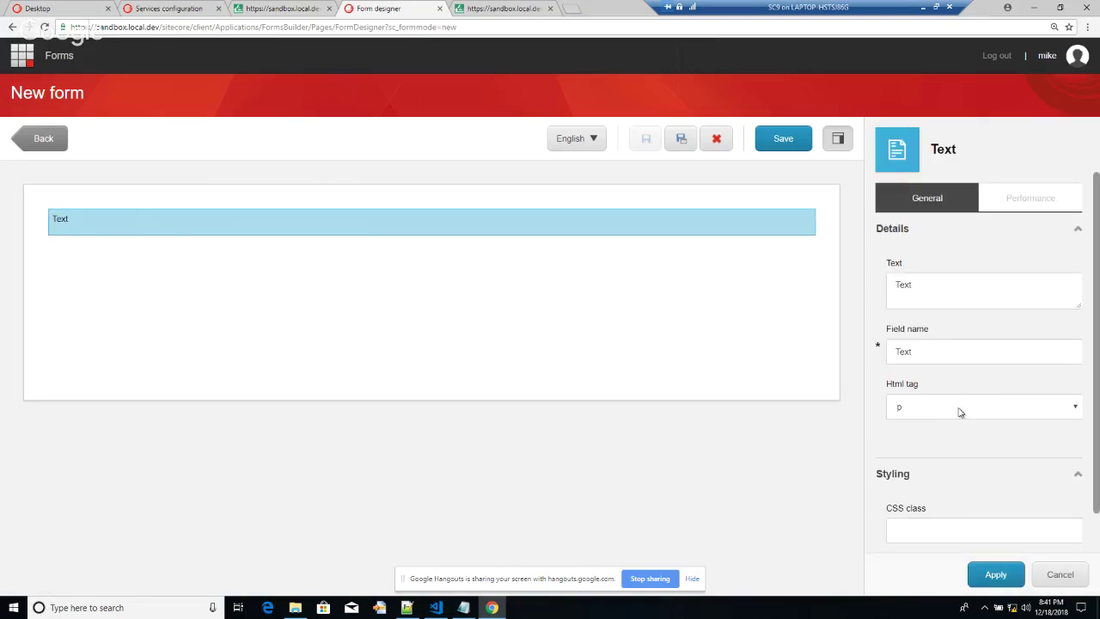
pyautogui.click(960, 412)
pyautogui.click(915, 528)
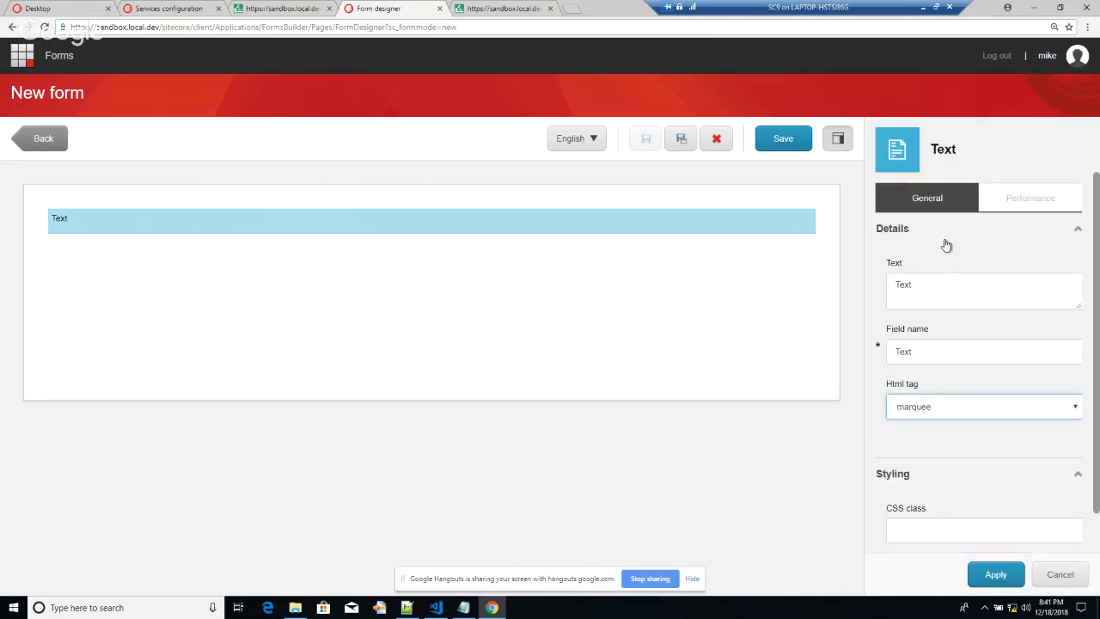
pyautogui.doubleClick(963, 286)
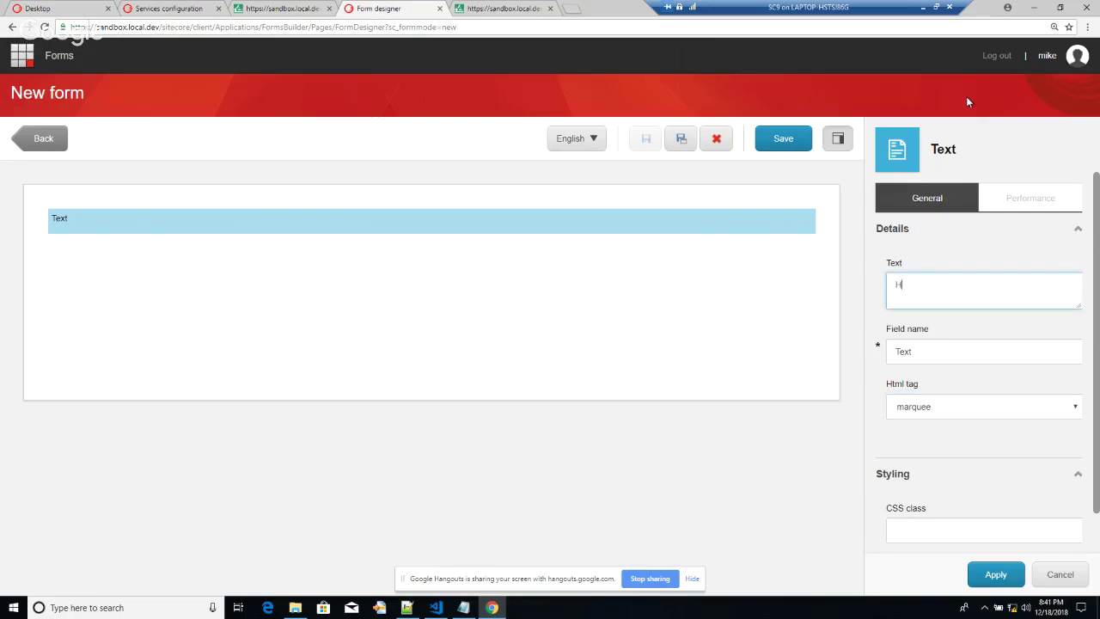
pyautogui.click(996, 576)
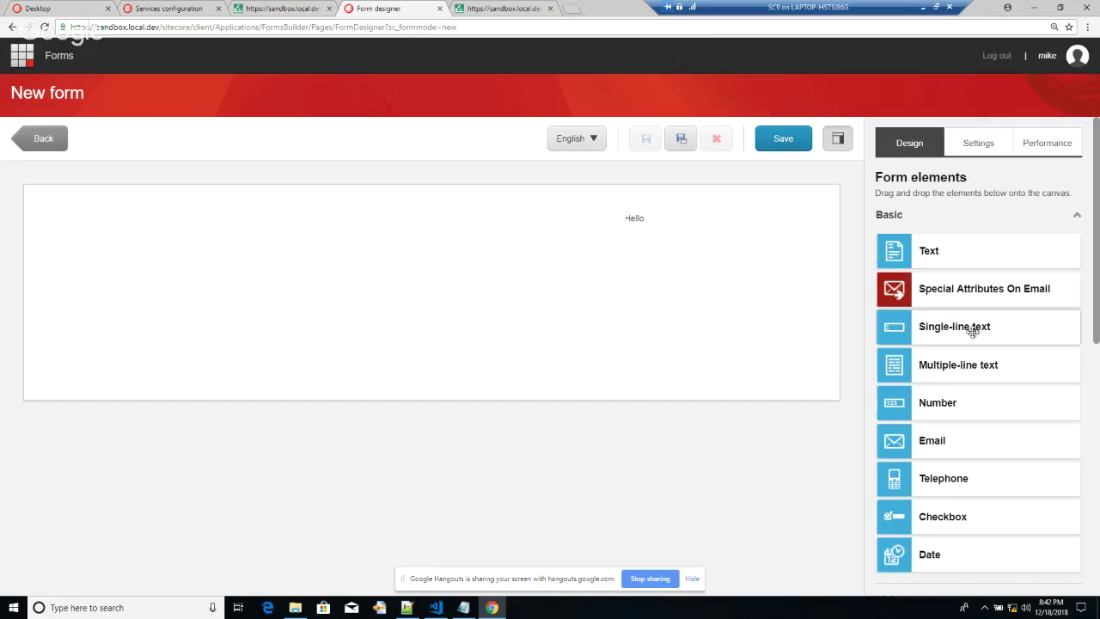
# Step: Add single-line and multiple-line text fields, giving the single-line one placeholder 'First Name'
pyautogui.moveTo(972, 332); pyautogui.dragTo(405, 289)
pyautogui.moveTo(977, 363); pyautogui.dragTo(441, 304)
pyautogui.click(63, 269)
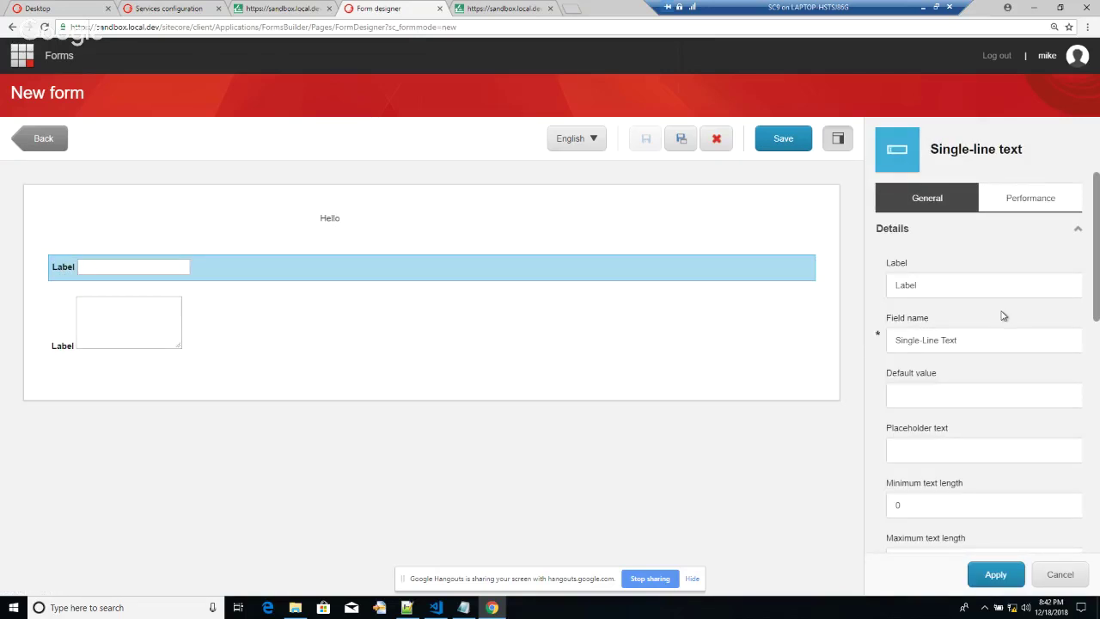
pyautogui.click(894, 449)
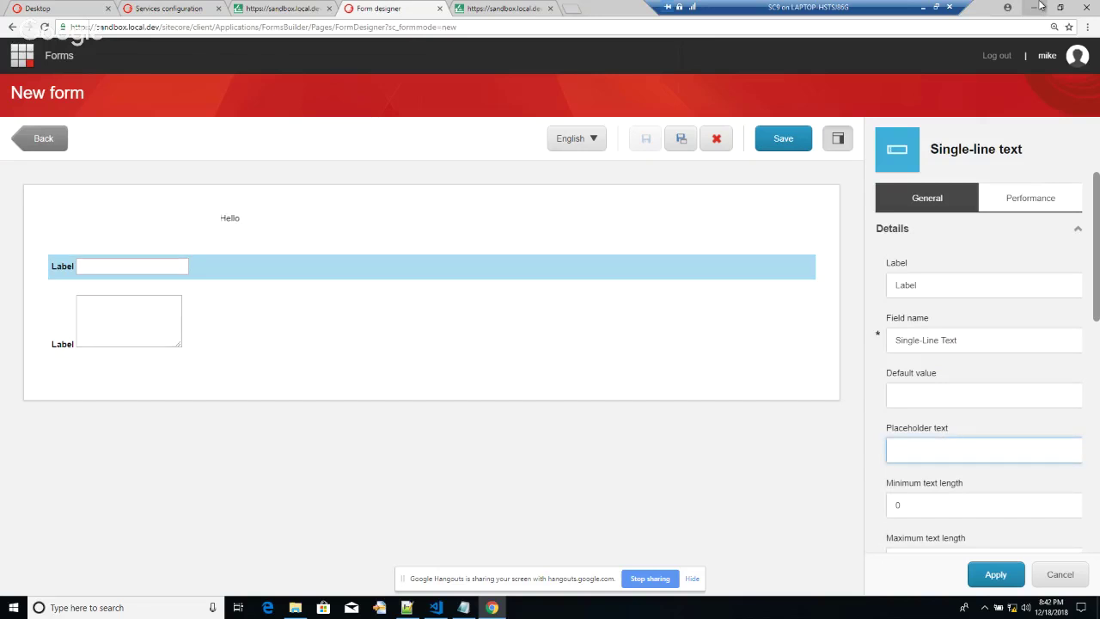
pyautogui.write('First Name')
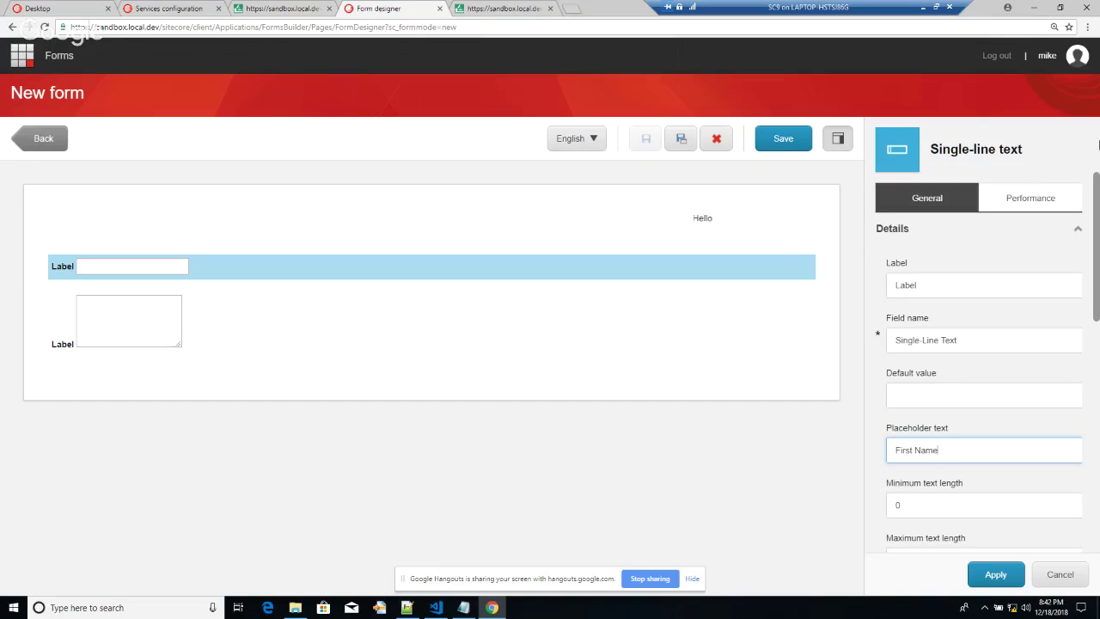
# Step: Make the First Name field mandatory, review its CSS class settings, and apply
pyautogui.scroll(-2, 954, 375)
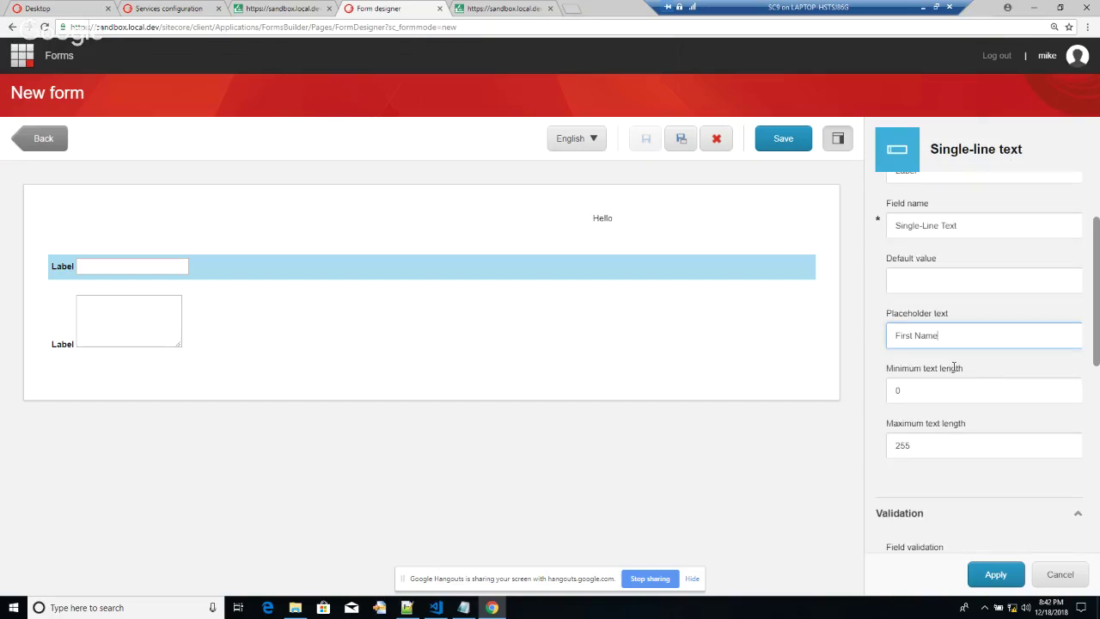
pyautogui.scroll(-2, 952, 378)
pyautogui.scroll(-1, 970, 420)
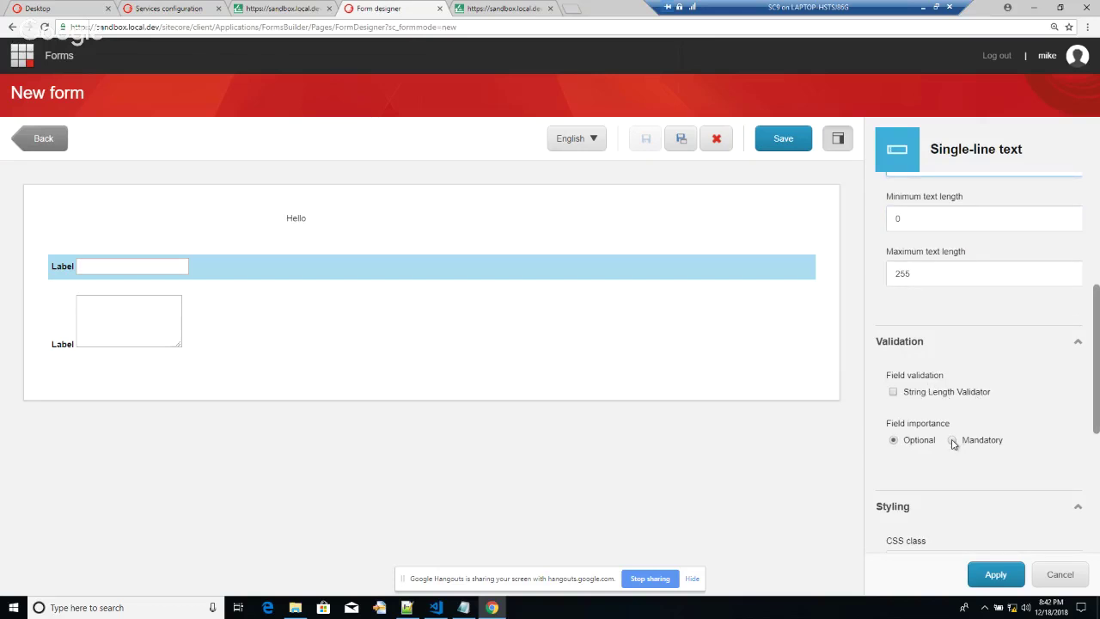
pyautogui.click(952, 441)
pyautogui.scroll(-4, 972, 391)
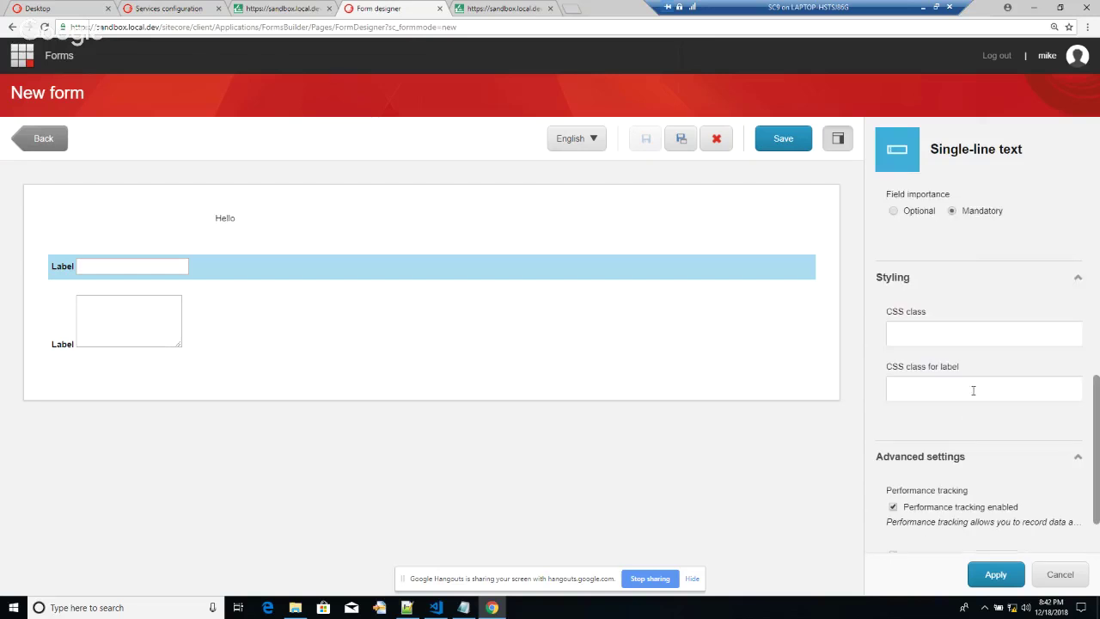
pyautogui.click(957, 334)
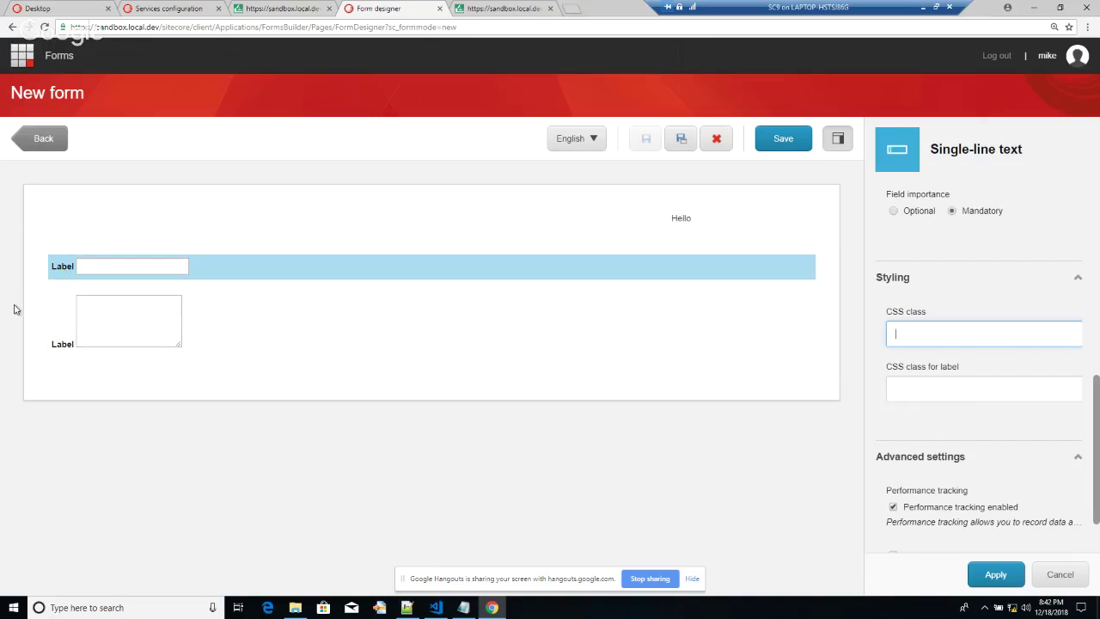
pyautogui.click(957, 380)
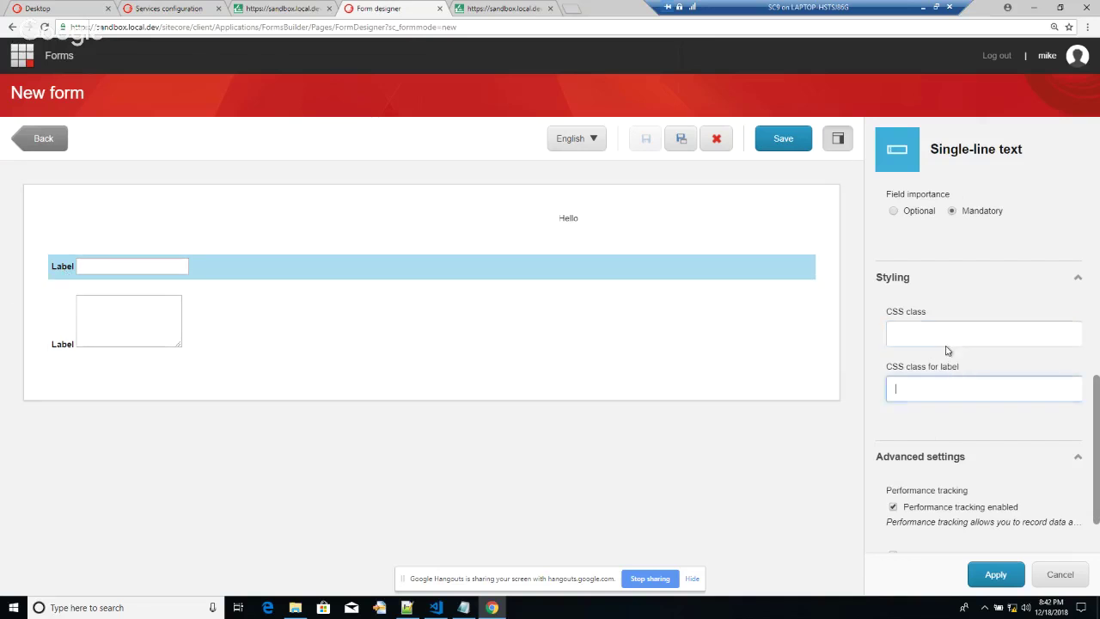
pyautogui.click(946, 337)
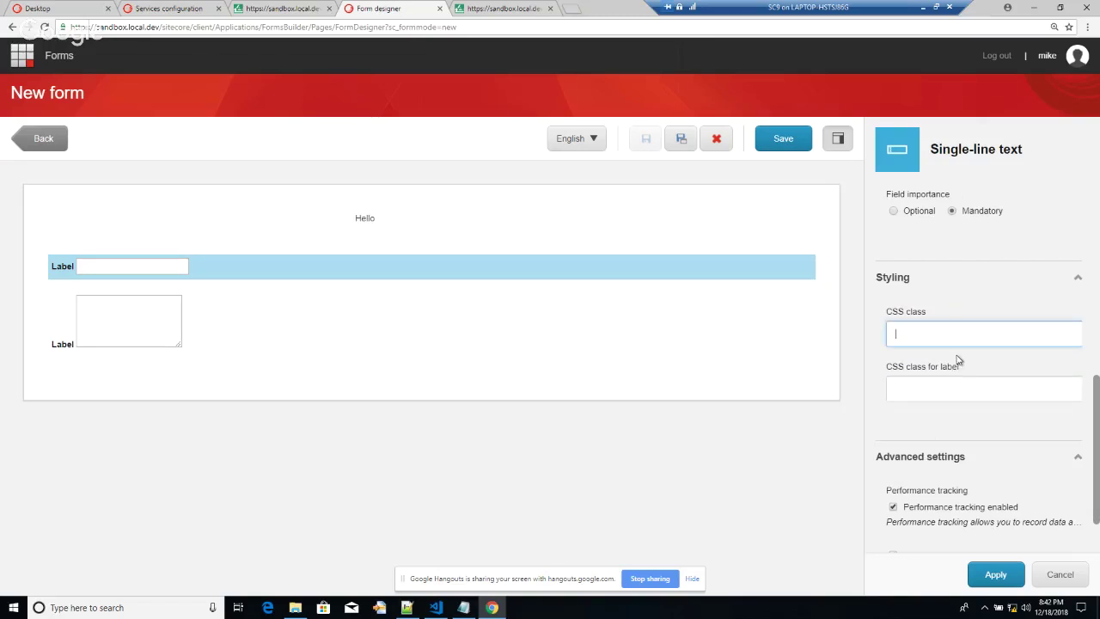
pyautogui.scroll(10, 960, 360)
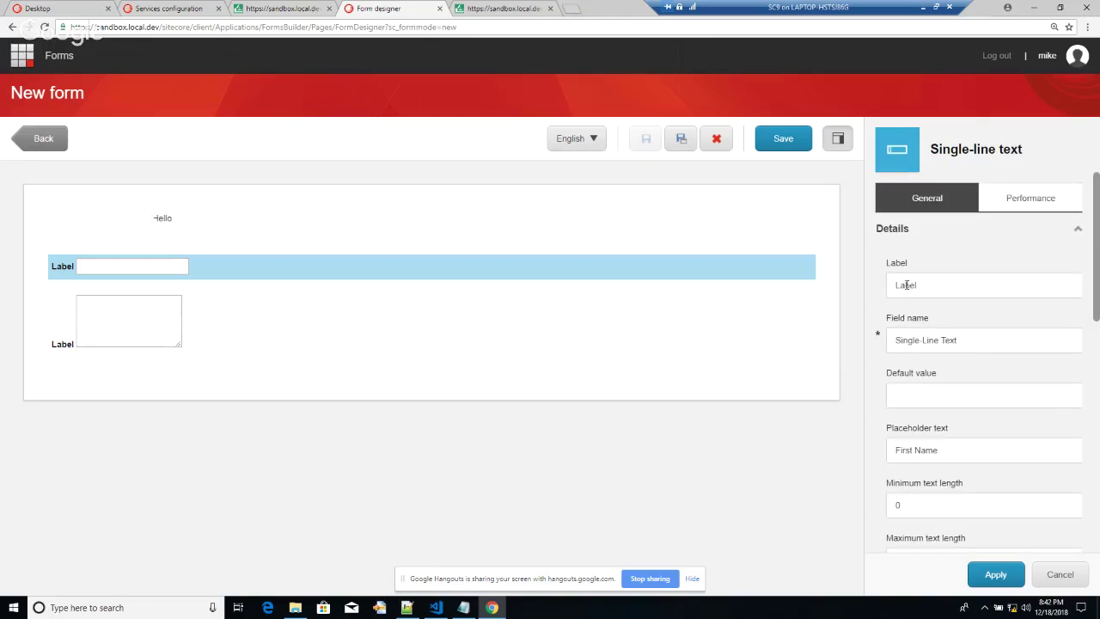
pyautogui.scroll(-2, 945, 327)
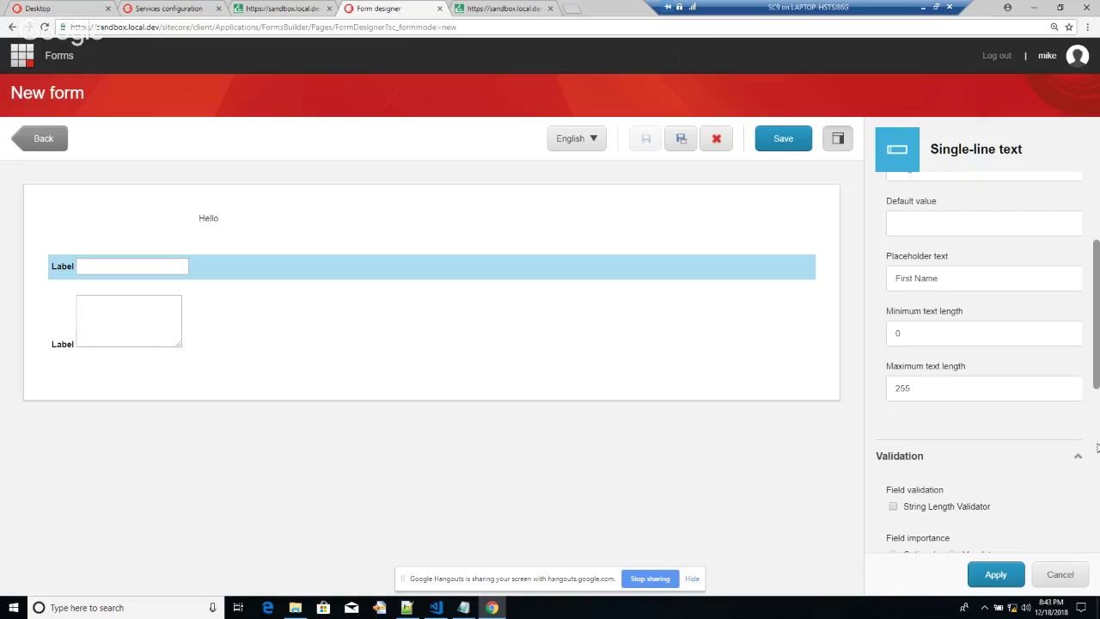
pyautogui.press('Tab')
pyautogui.click(1004, 575)
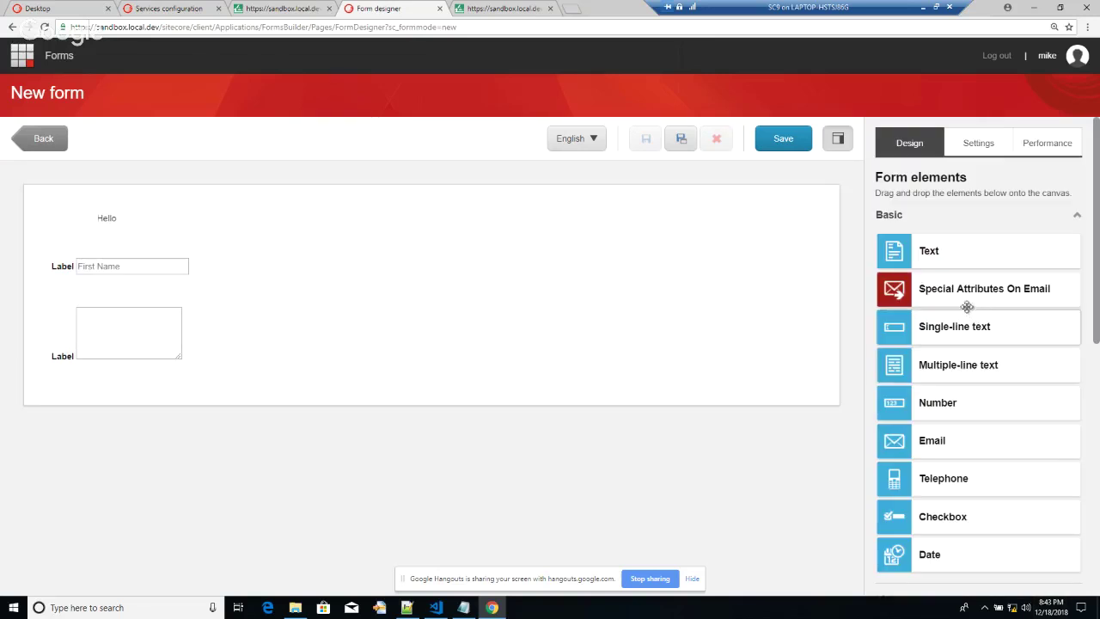
# Step: Add a submit button below the textarea and a second page to the form
pyautogui.scroll(-2, 916, 324)
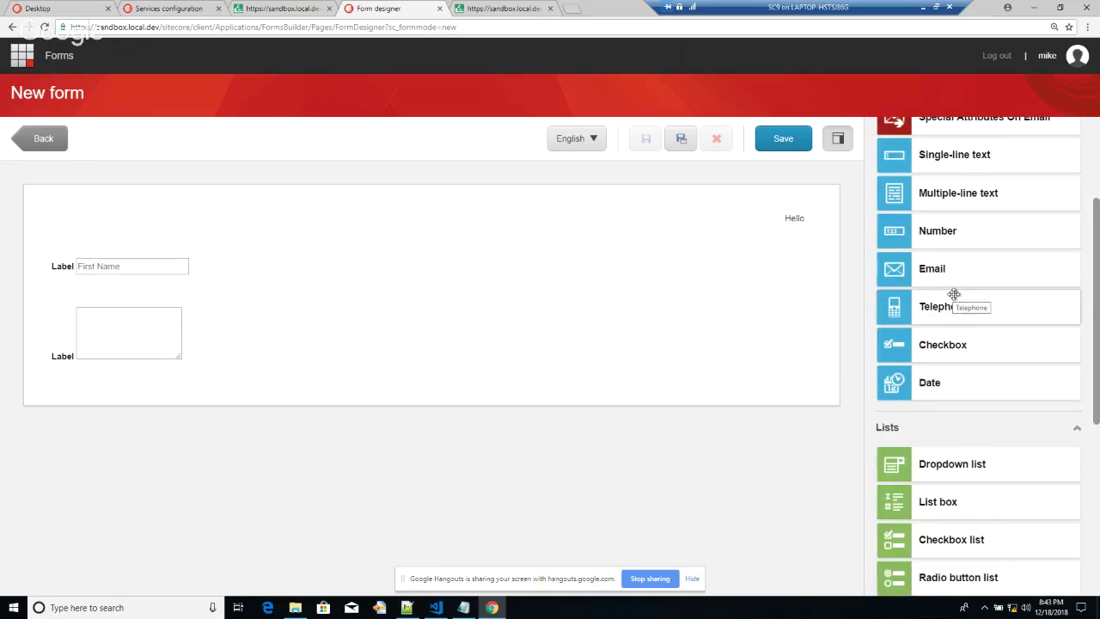
pyautogui.scroll(-4, 954, 295)
pyautogui.moveTo(984, 558); pyautogui.dragTo(295, 386)
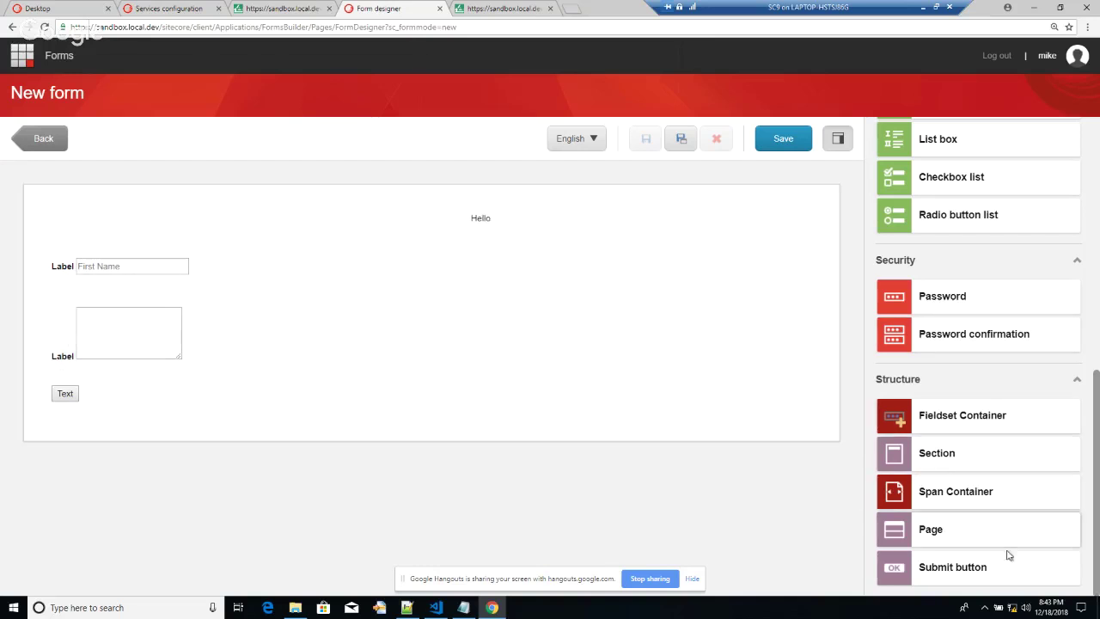
pyautogui.moveTo(969, 530); pyautogui.dragTo(318, 467)
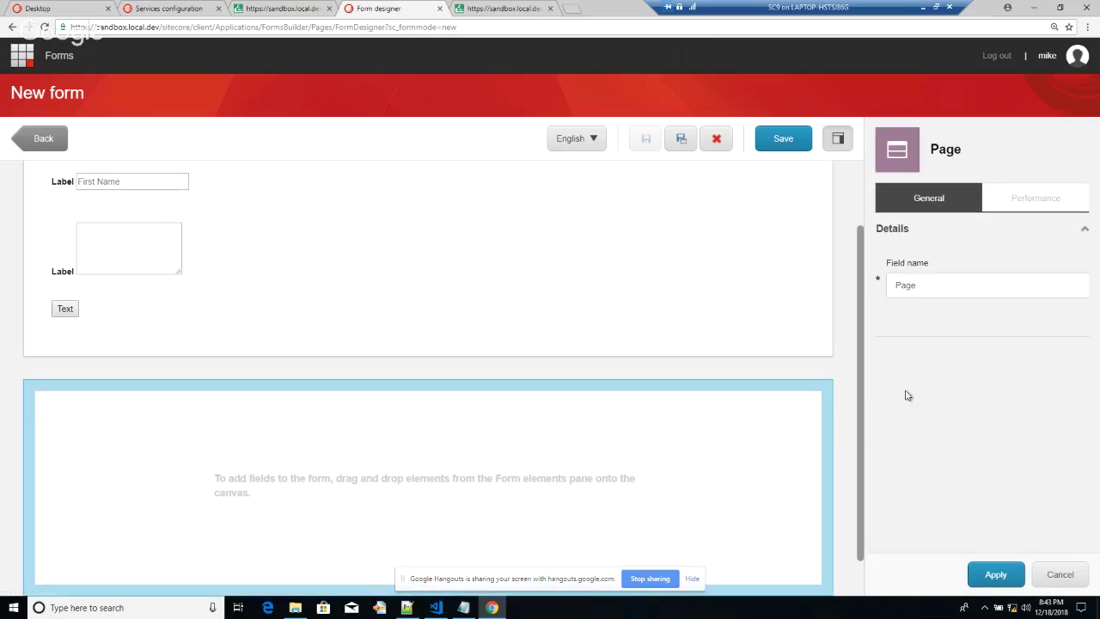
pyautogui.click(1059, 574)
# Step: Place a 'Thanks' Text element on the second page and attempt to save
pyautogui.scroll(10, 1004, 398)
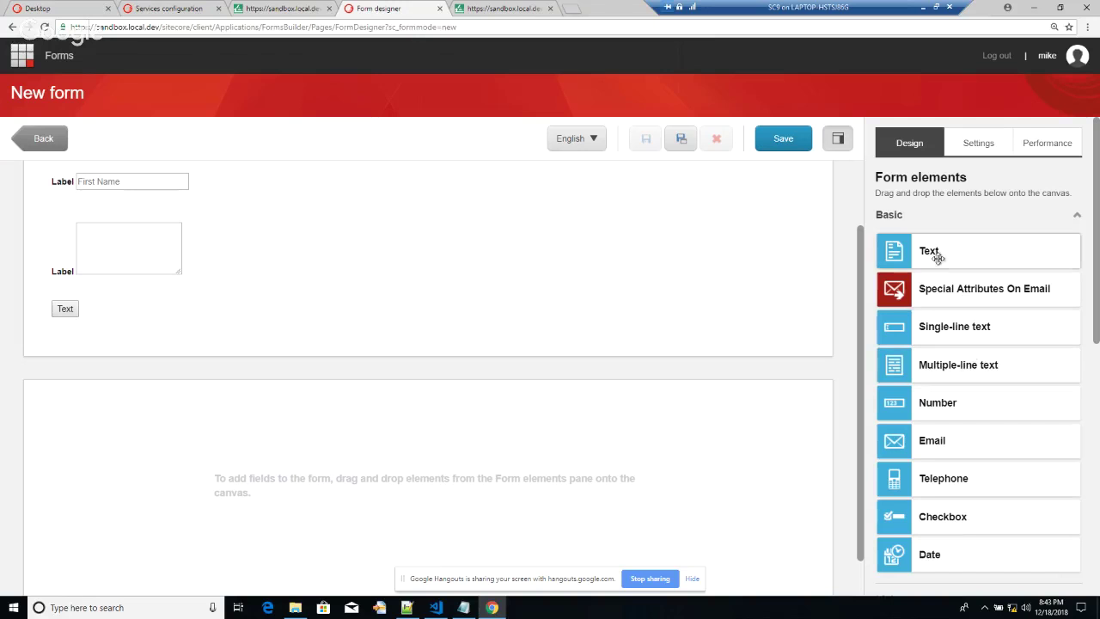
pyautogui.moveTo(936, 252); pyautogui.dragTo(140, 442)
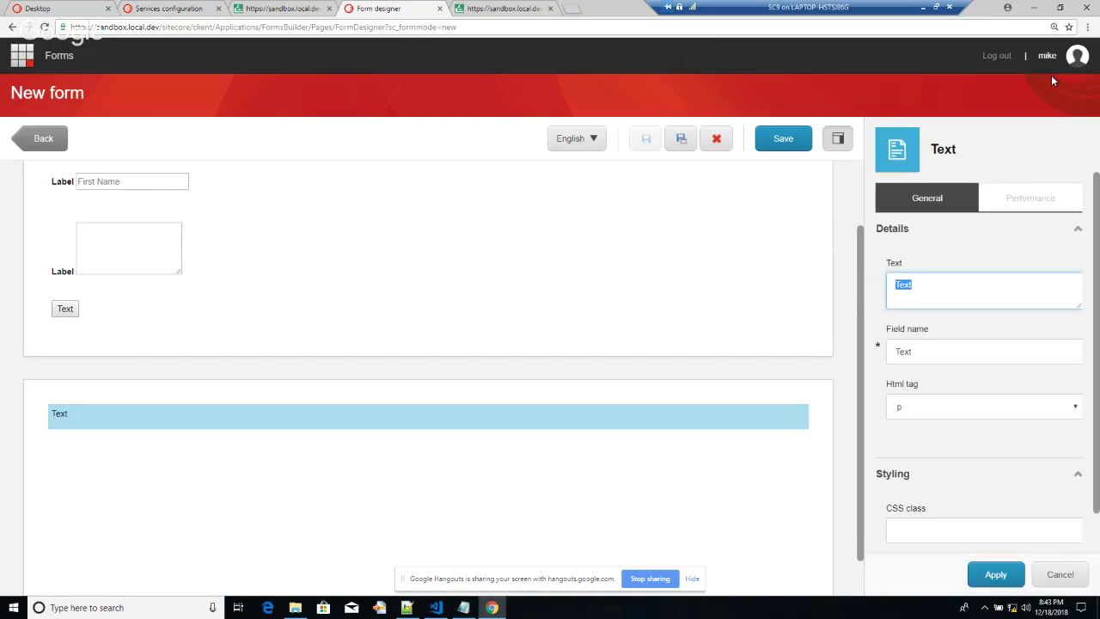
pyautogui.click(1002, 574)
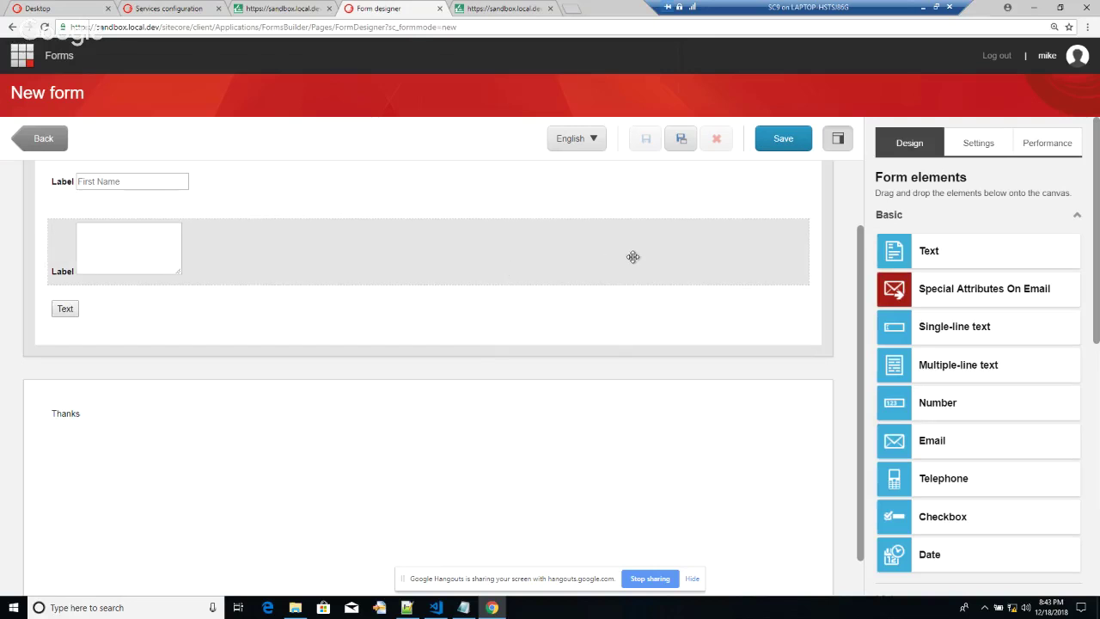
pyautogui.click(784, 142)
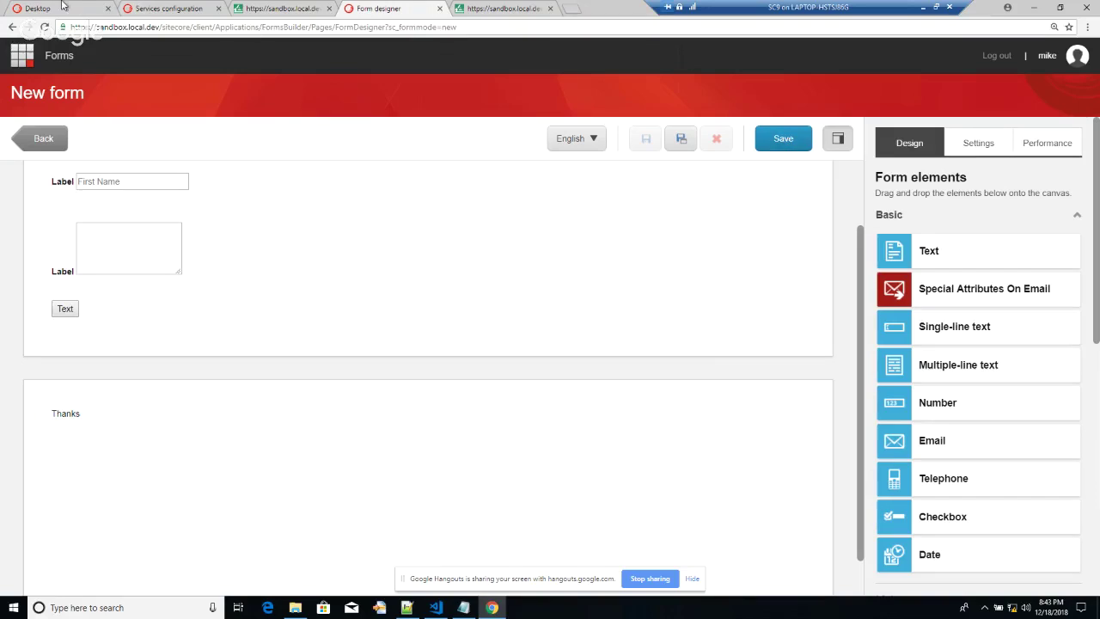
pyautogui.click(60, 9)
pyautogui.scroll(12, 95, 334)
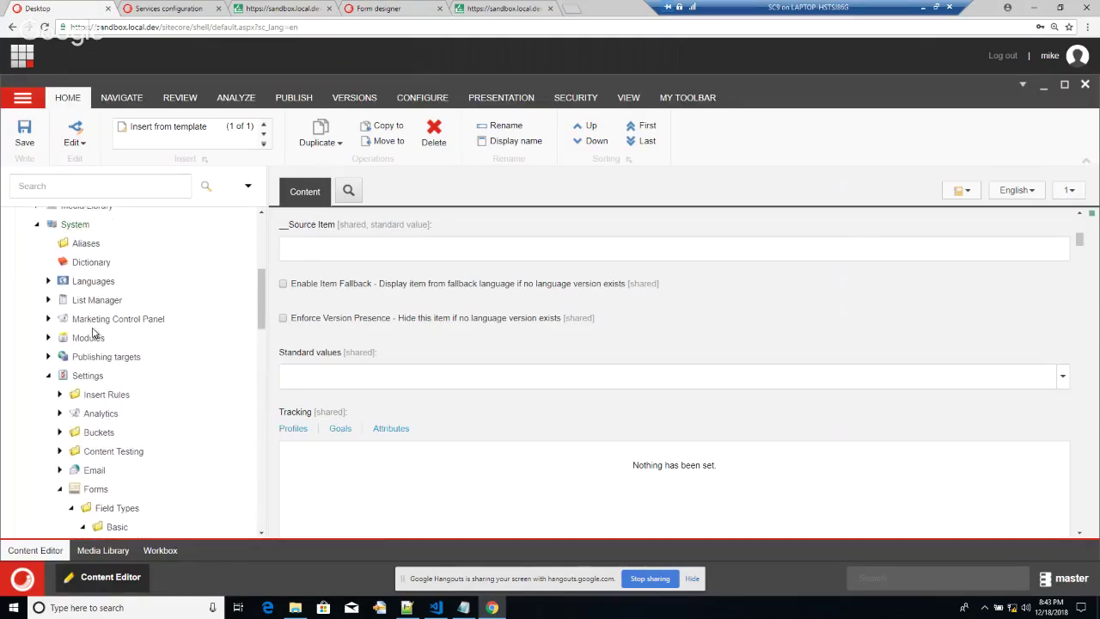
pyautogui.scroll(3, 95, 333)
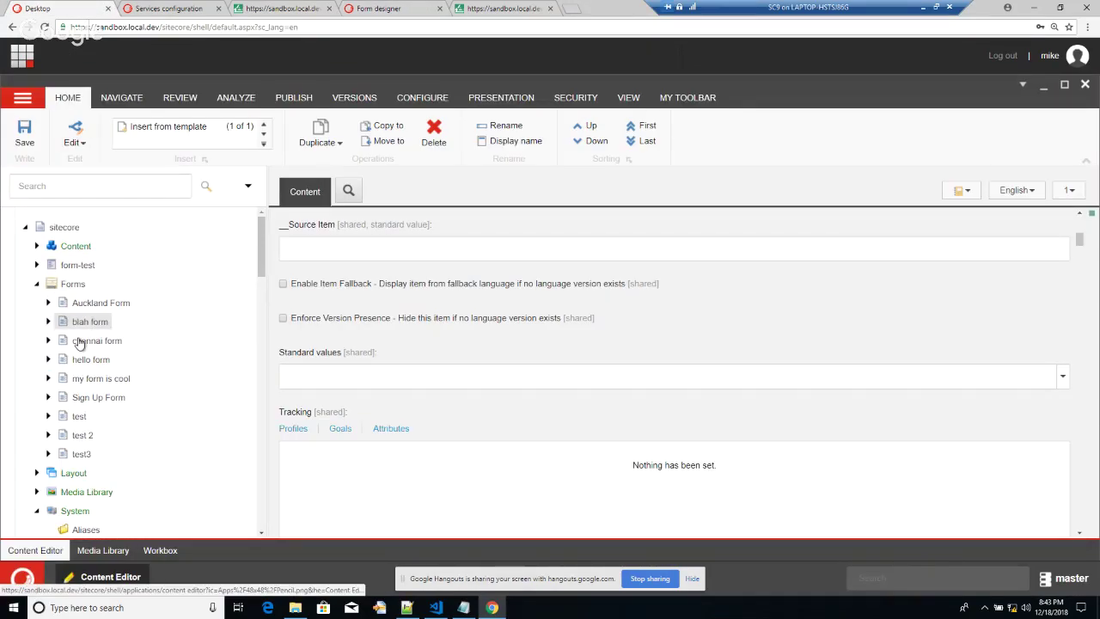
pyautogui.click(36, 284)
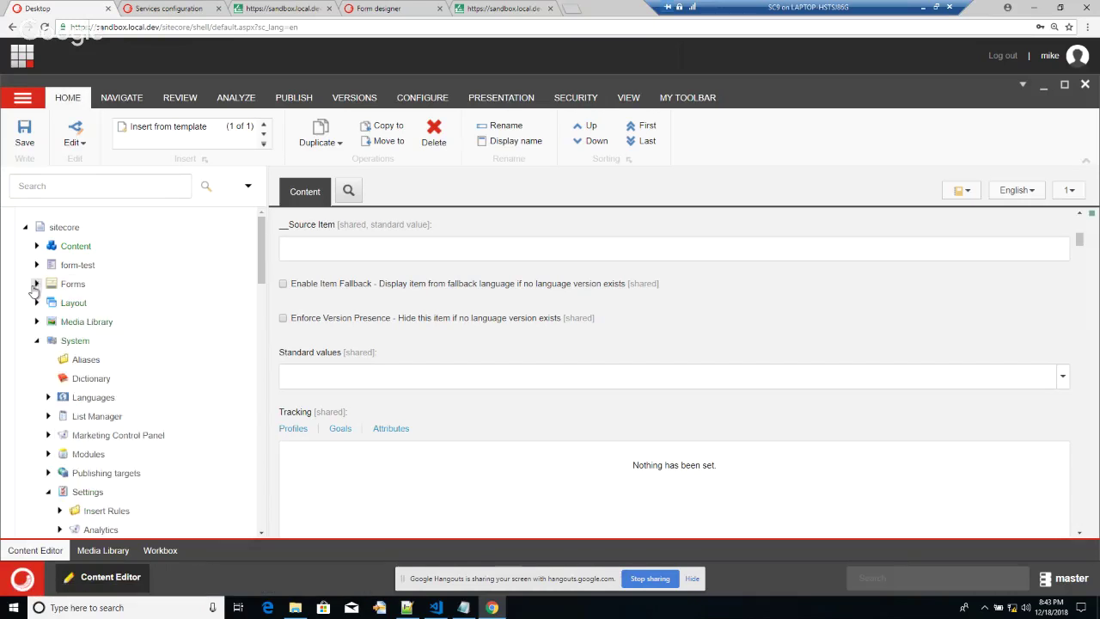
pyautogui.click(36, 285)
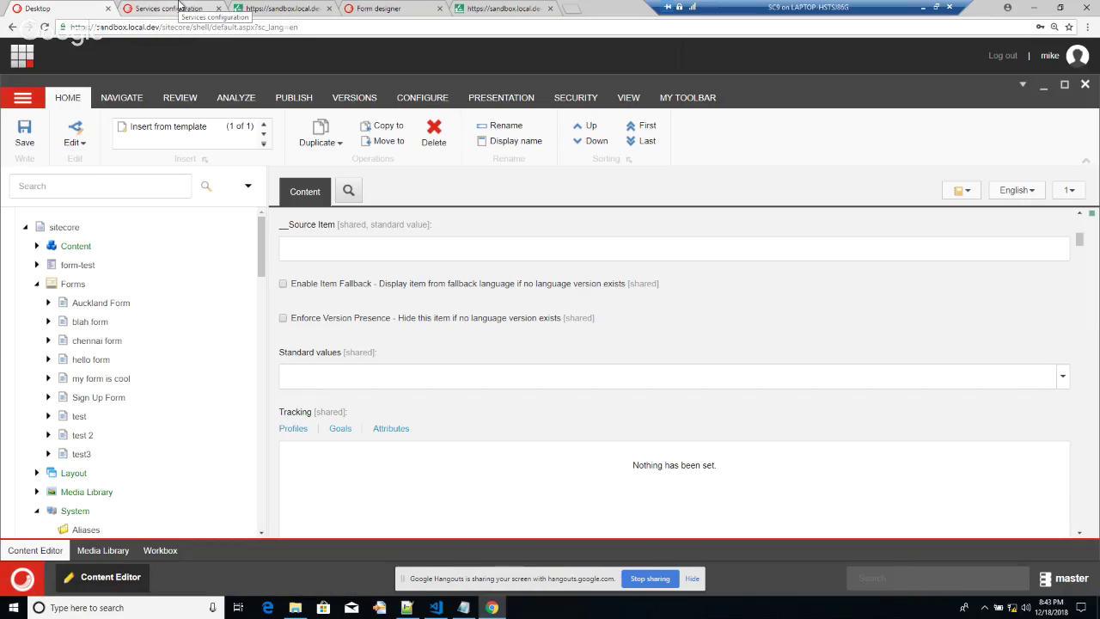
pyautogui.click(378, 8)
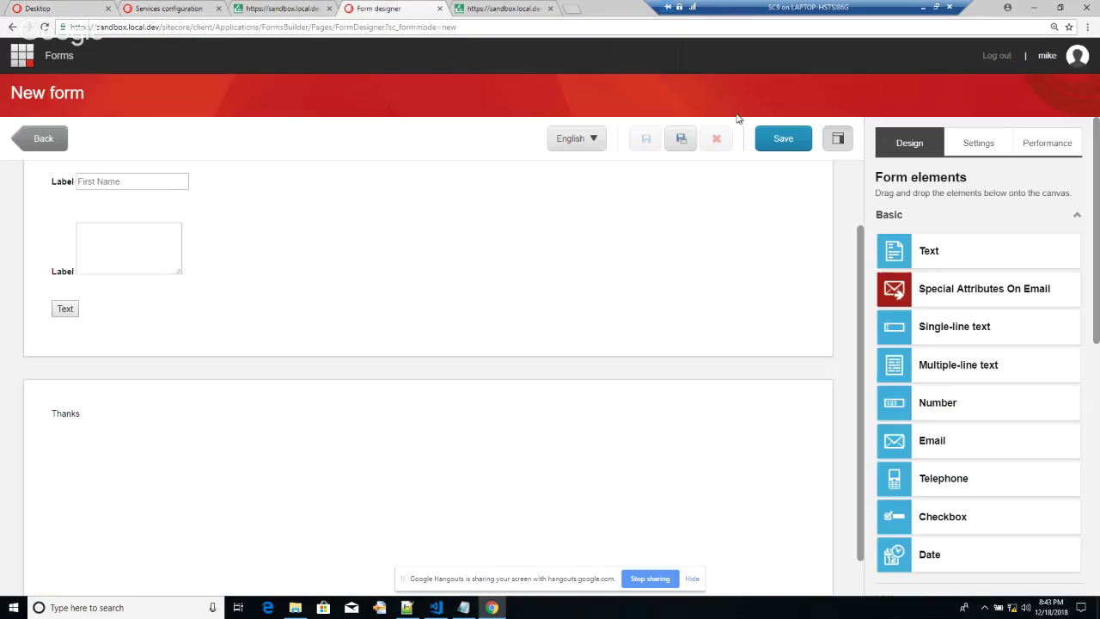
# Step: Save the new form under the name 'LA UG'
pyautogui.click(770, 136)
pyautogui.write('LA UG')
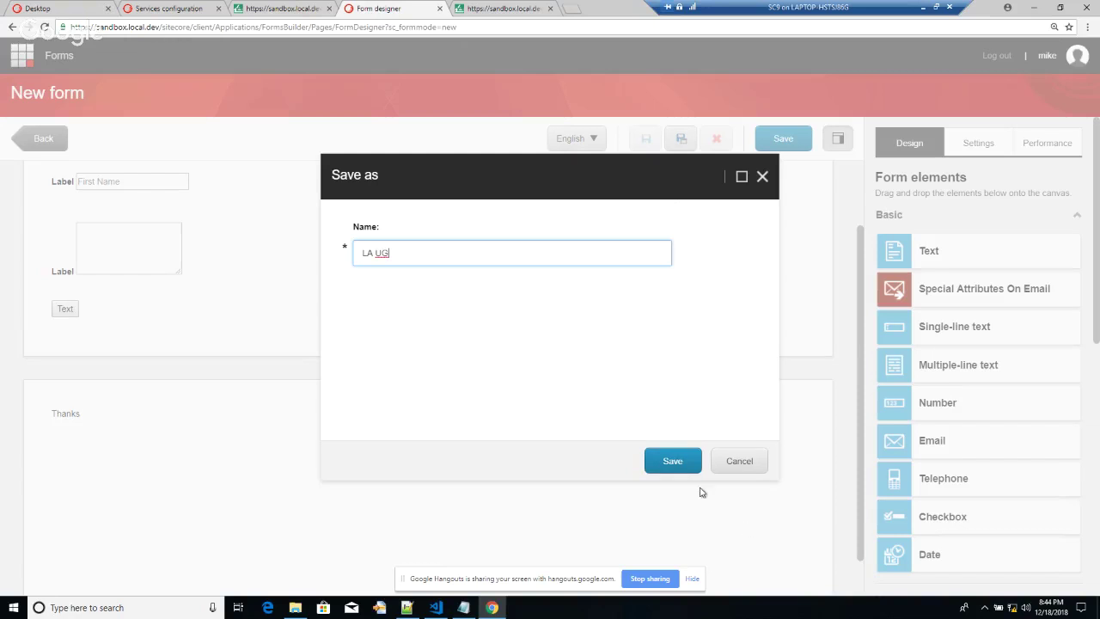
pyautogui.click(677, 461)
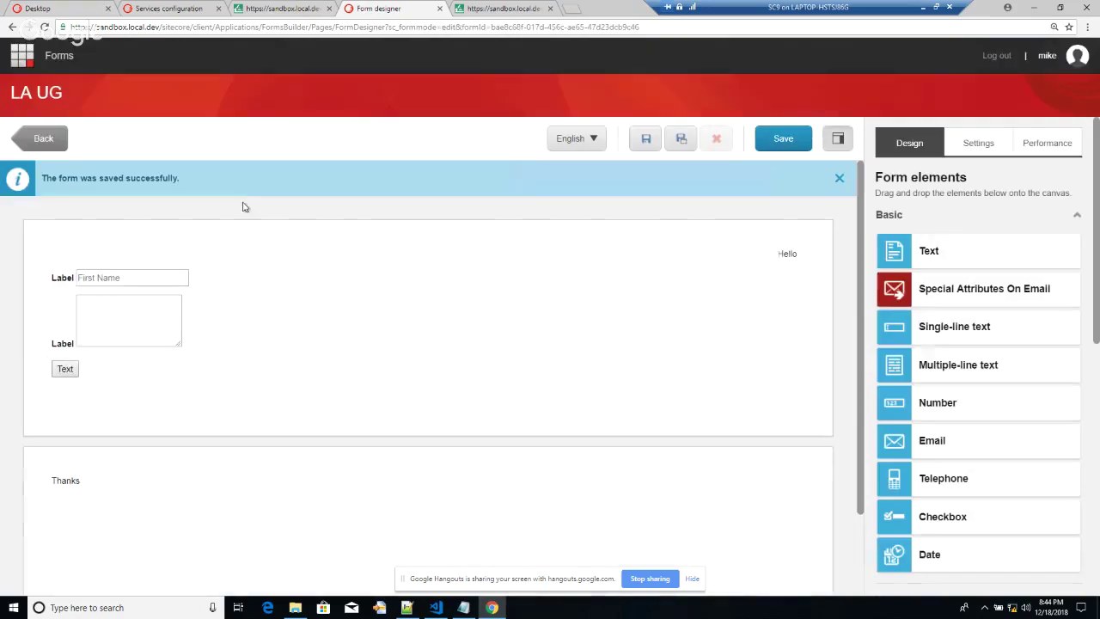
pyautogui.click(78, 8)
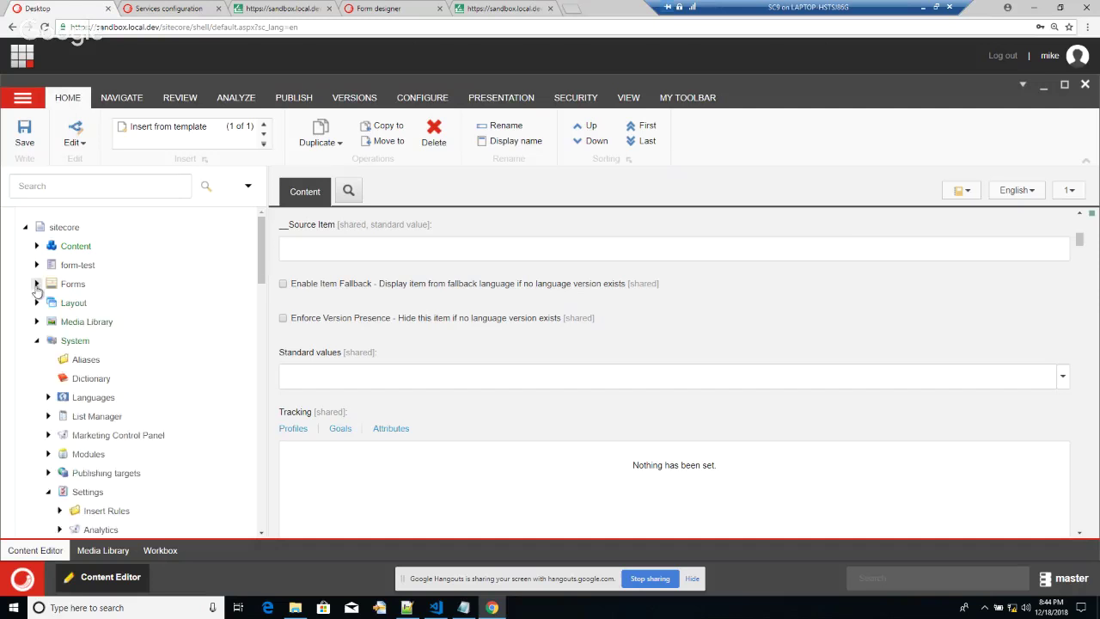
# Step: Expand Forms > LA UG and both of its pages in the content tree
pyautogui.click(36, 284)
pyautogui.click(47, 379)
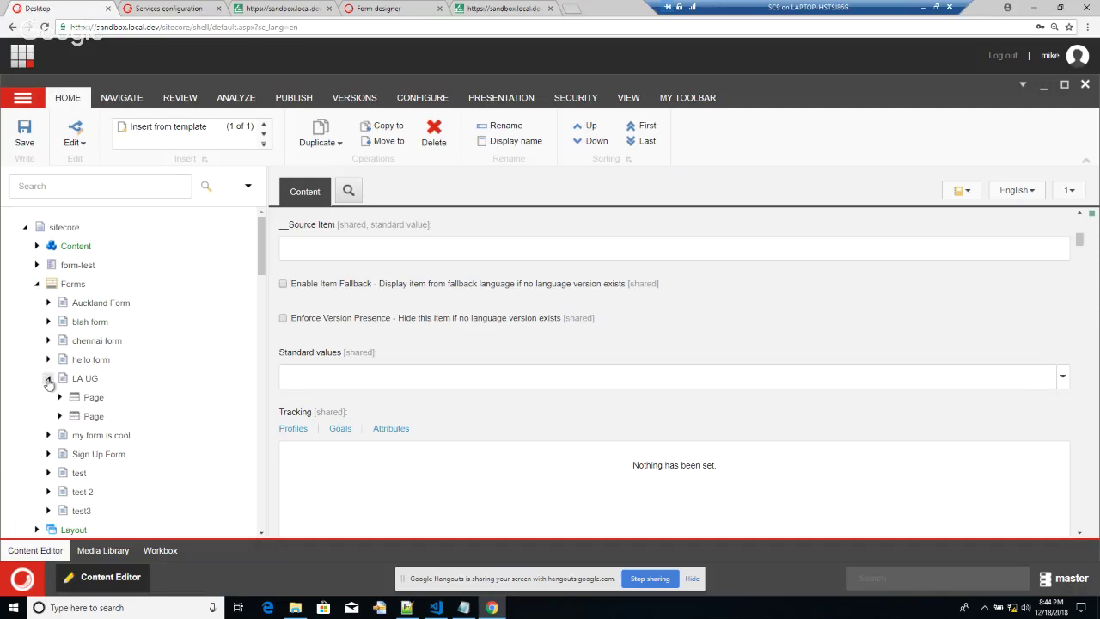
pyautogui.click(60, 397)
pyautogui.scroll(-1, 69, 387)
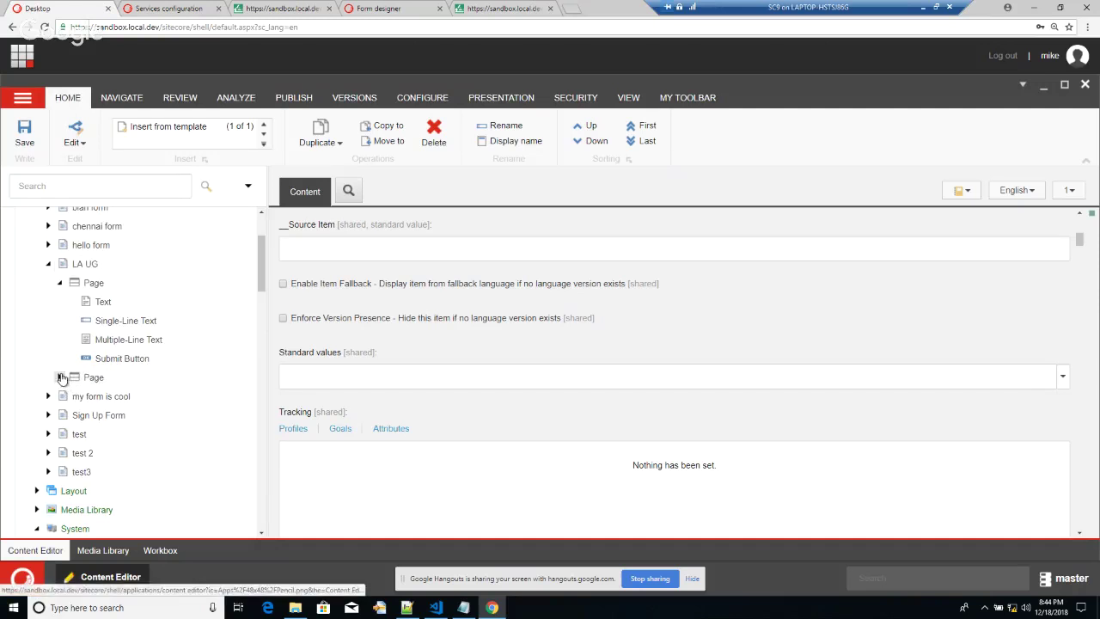
pyautogui.click(59, 378)
# Step: Check the Hello text item's Html Tag list, keep marquee, and glance at the designer
pyautogui.click(109, 306)
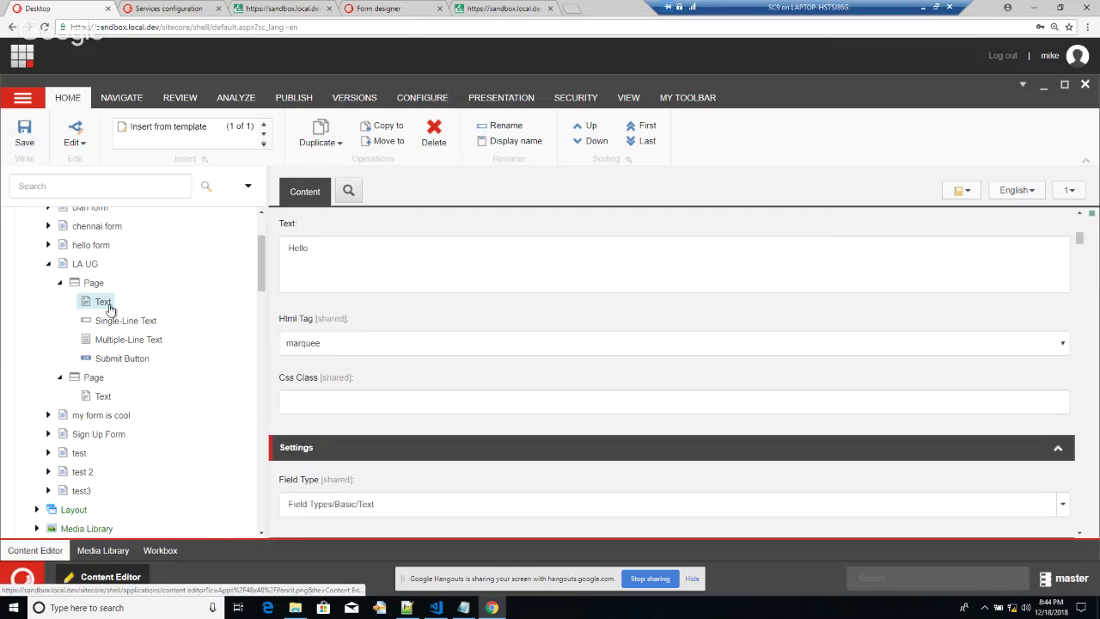
pyautogui.scroll(-1, 504, 384)
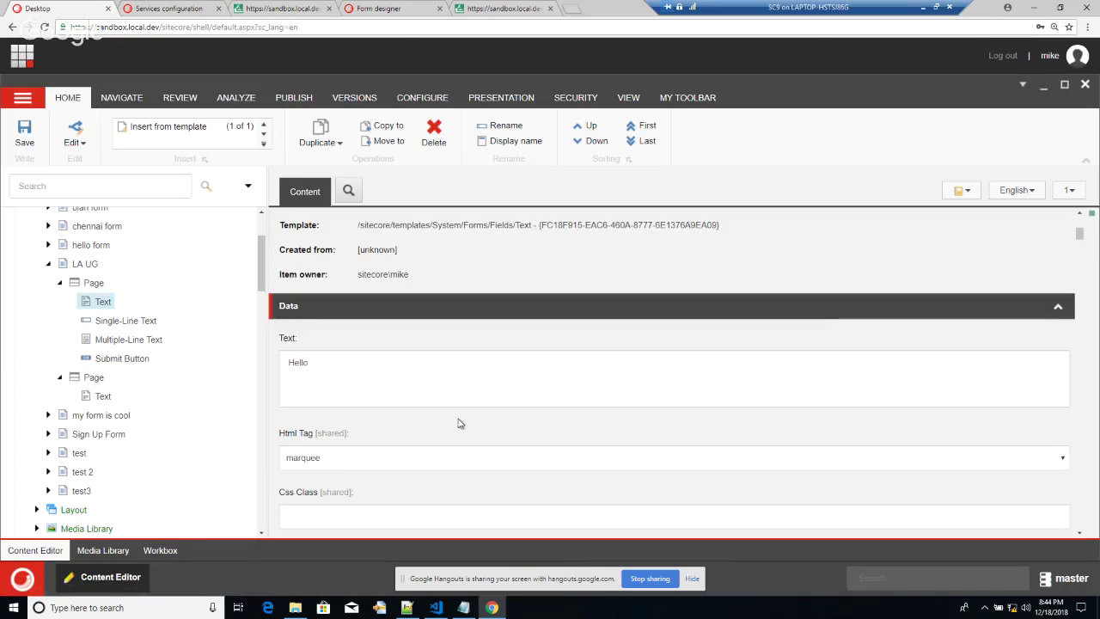
pyautogui.scroll(-1, 458, 423)
pyautogui.click(415, 348)
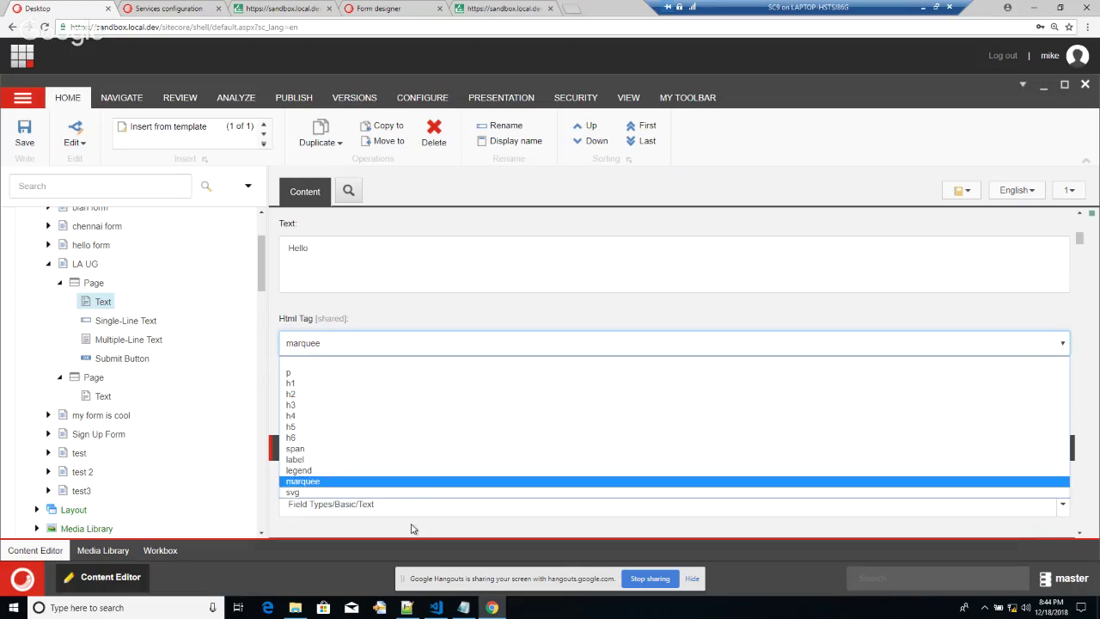
pyautogui.click(454, 317)
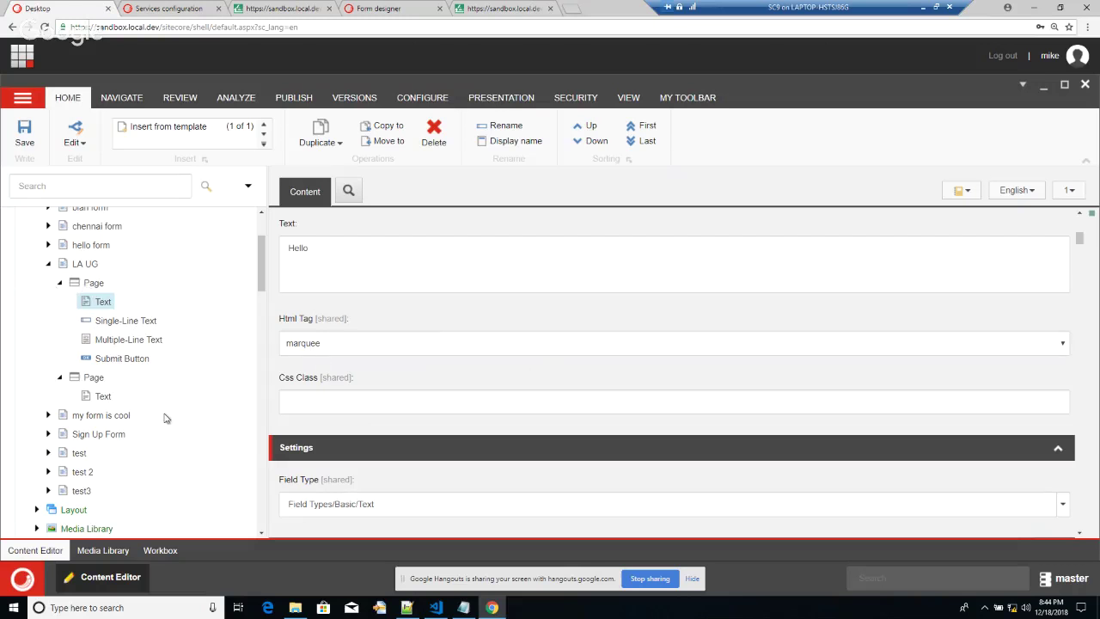
pyautogui.click(414, 6)
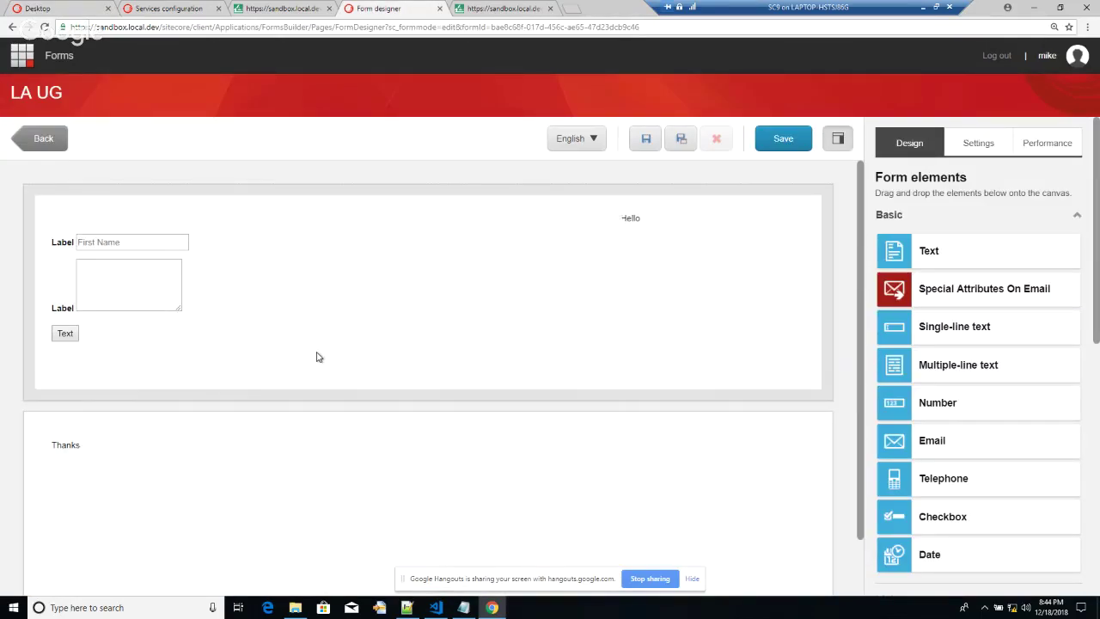
pyautogui.click(95, 9)
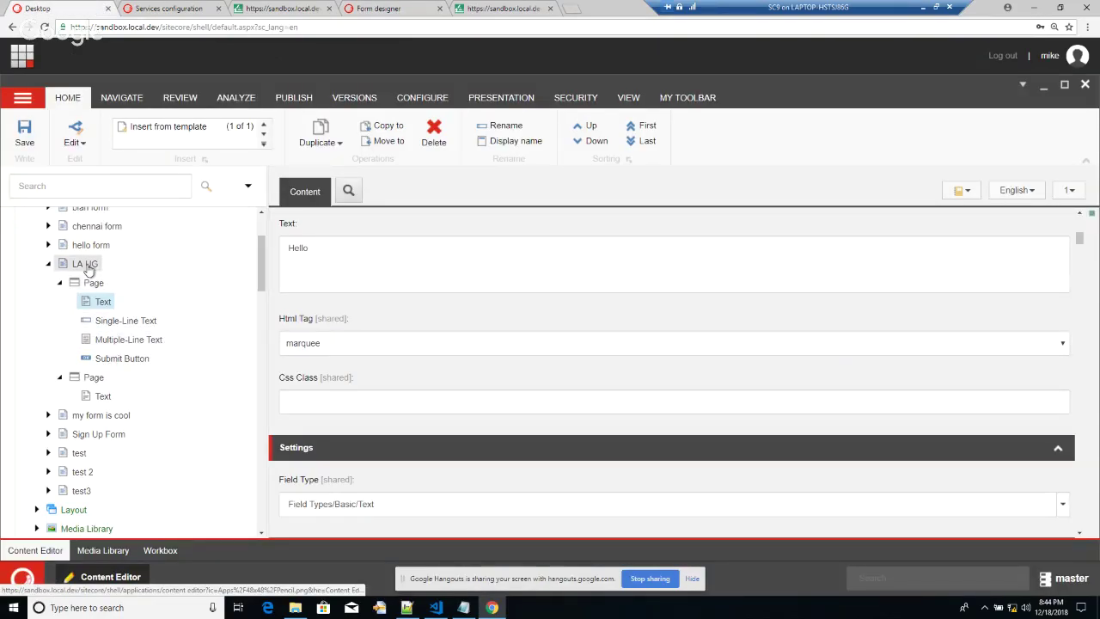
# Step: Bring up the LA UG and Text item context menus, then dismiss both without adding anything
pyautogui.rightClick(90, 265)
pyautogui.moveTo(140, 277)
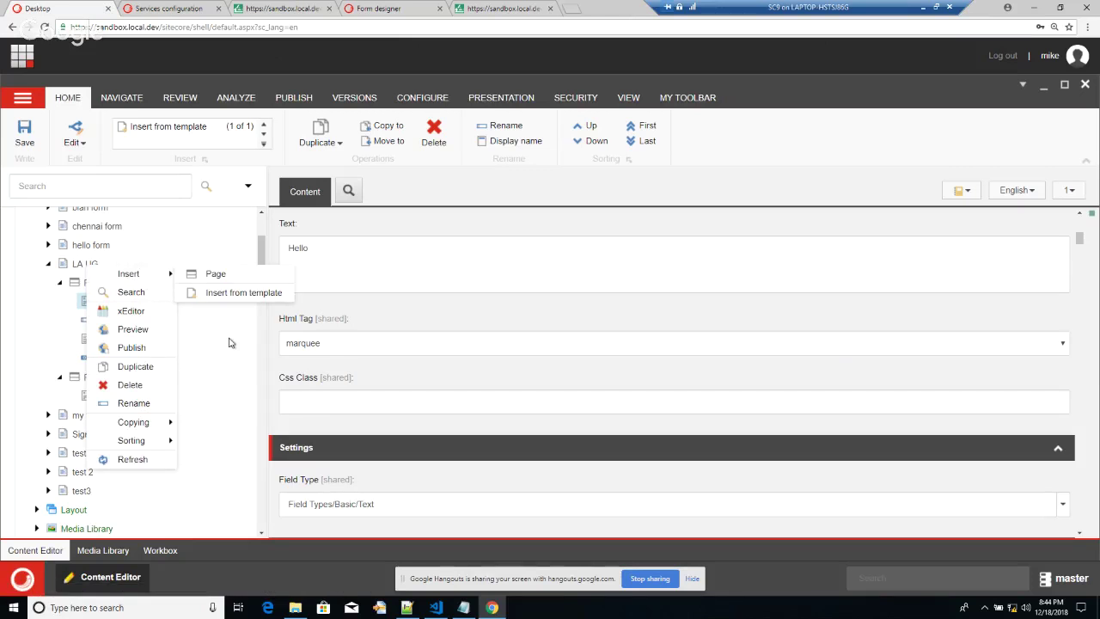
pyautogui.click(416, 322)
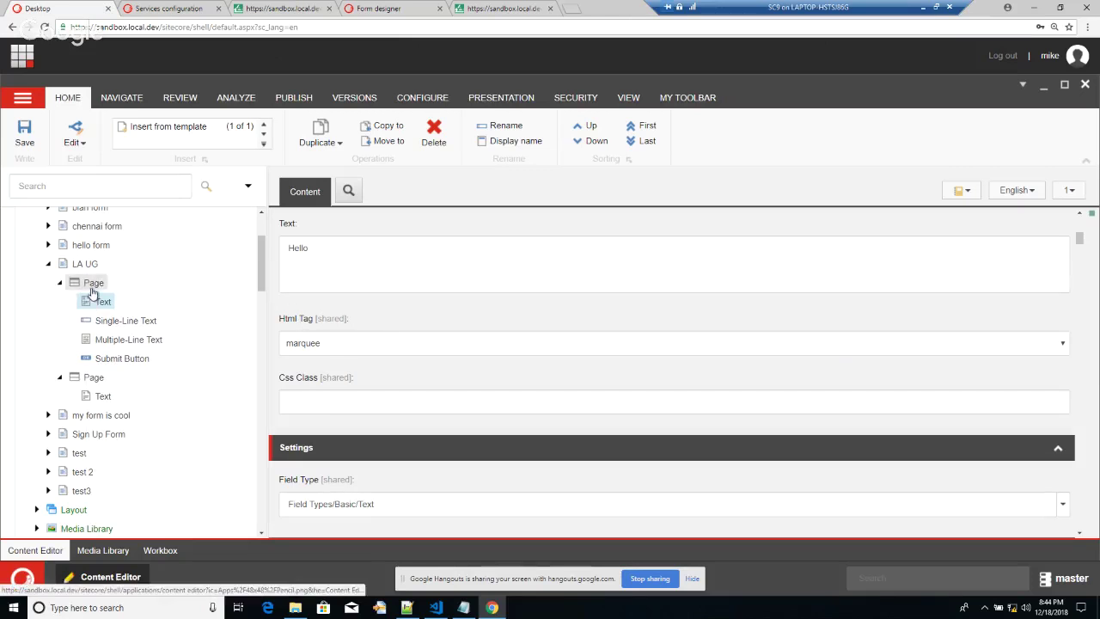
pyautogui.rightClick(112, 296)
pyautogui.moveTo(116, 296)
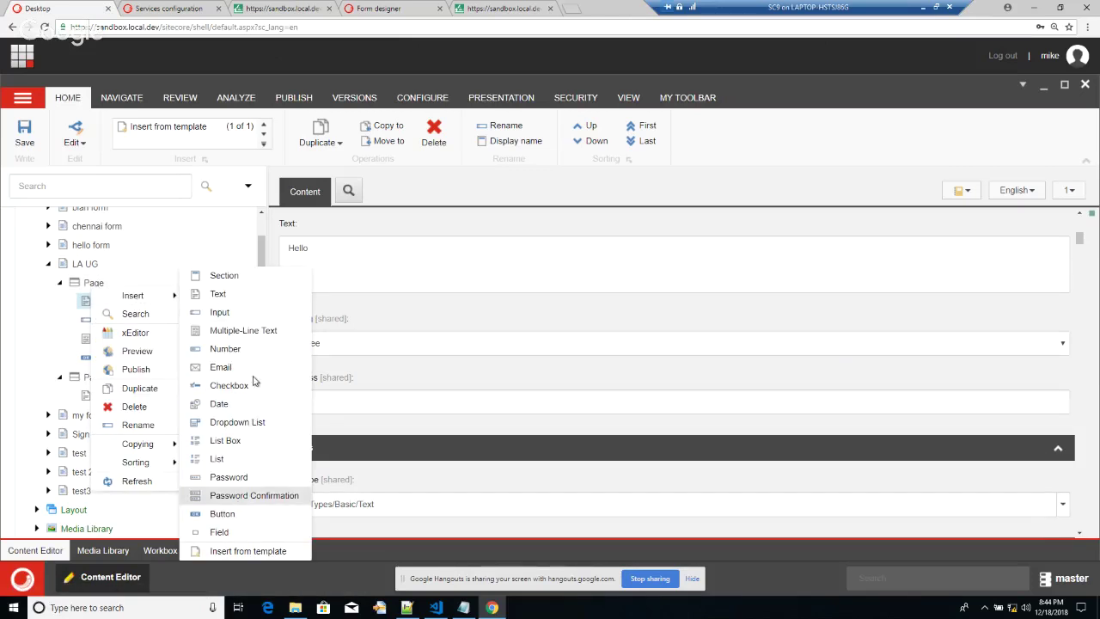
pyautogui.click(512, 322)
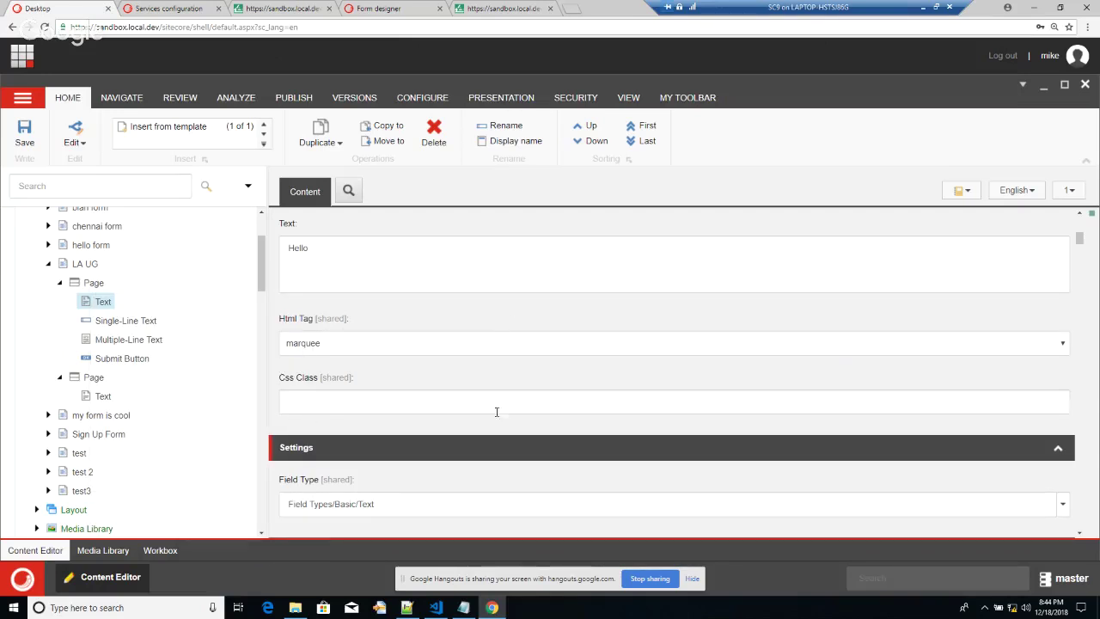
# Step: Review the Single-Line Text, Multiple-Line Text and Submit Button items, then return to the designer
pyautogui.click(118, 323)
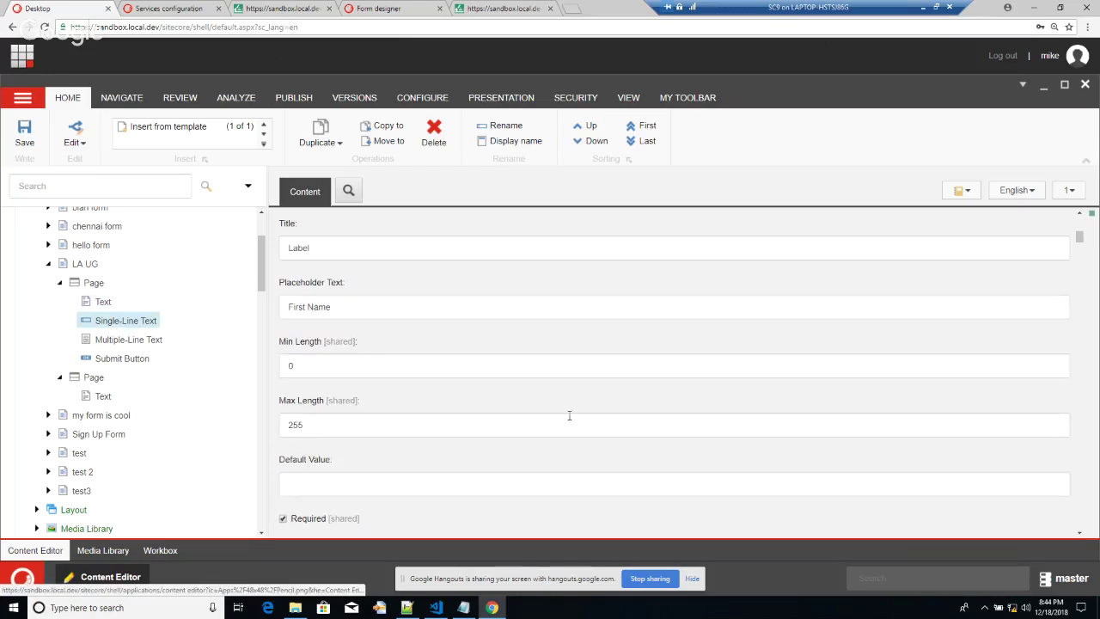
pyautogui.scroll(2, 567, 416)
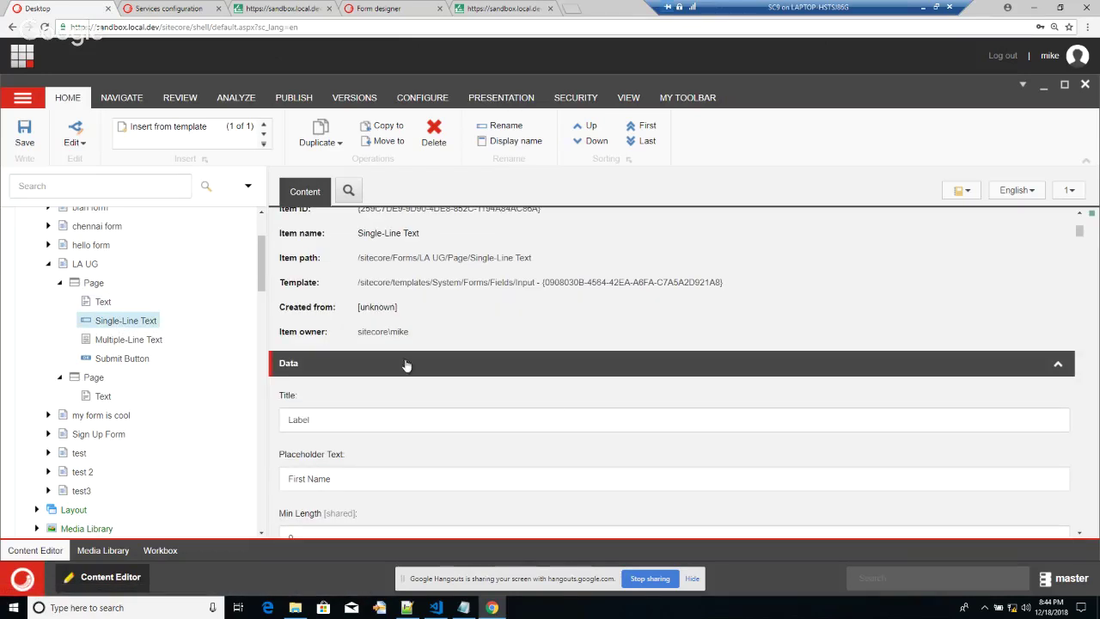
pyautogui.click(117, 339)
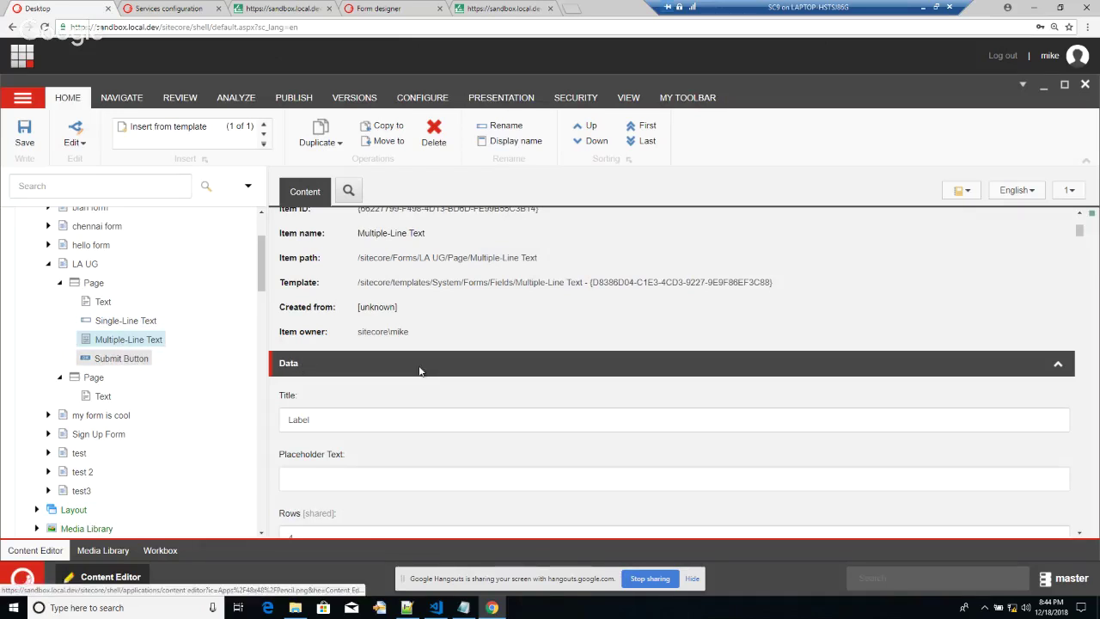
pyautogui.click(121, 357)
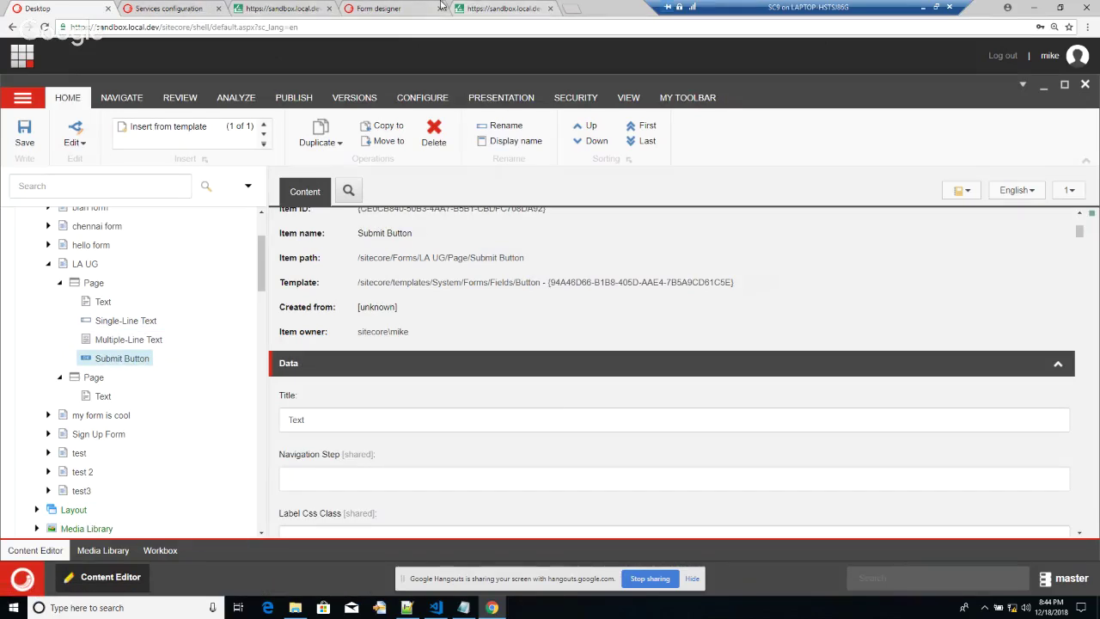
pyautogui.click(397, 9)
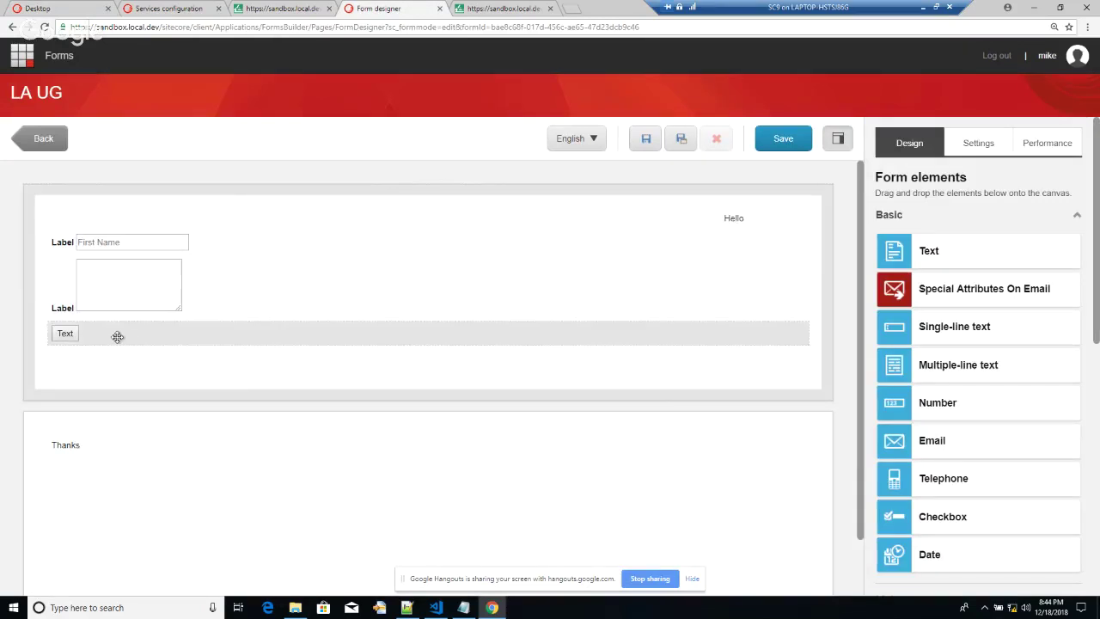
# Step: Browse the submit button's available submit actions, then close its properties without applying
pyautogui.click(116, 336)
pyautogui.scroll(-2, 995, 326)
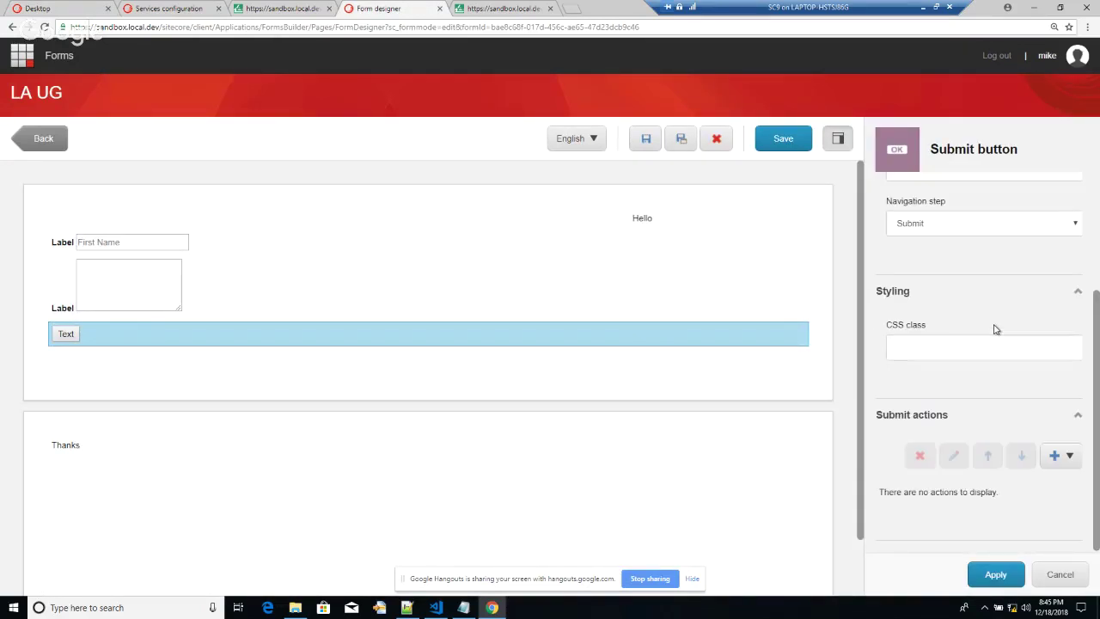
pyautogui.click(1069, 457)
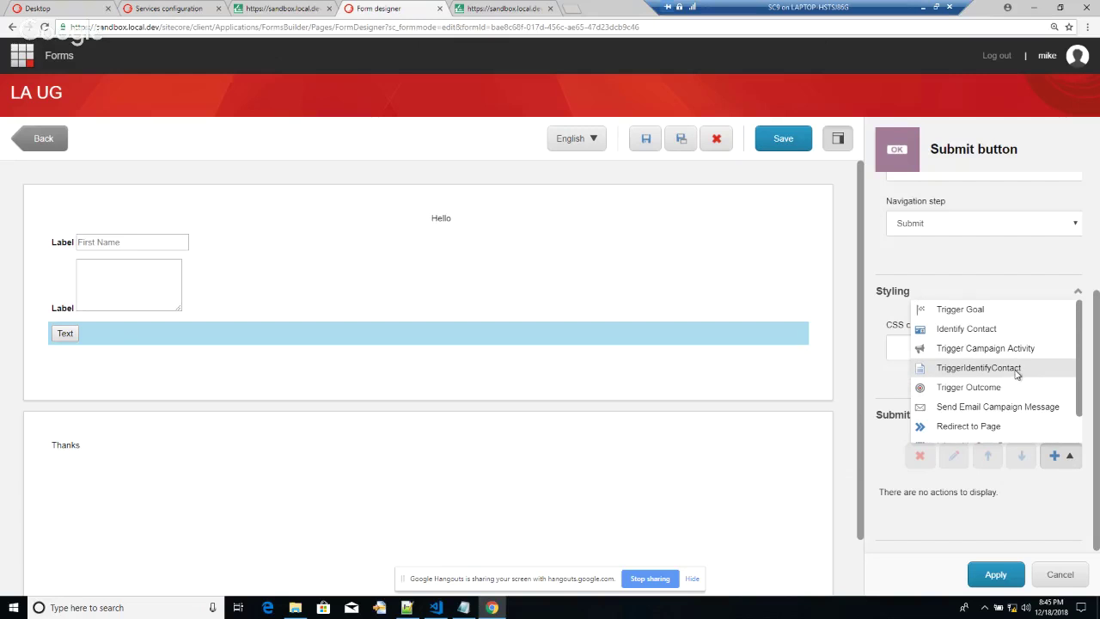
pyautogui.scroll(-1, 1017, 374)
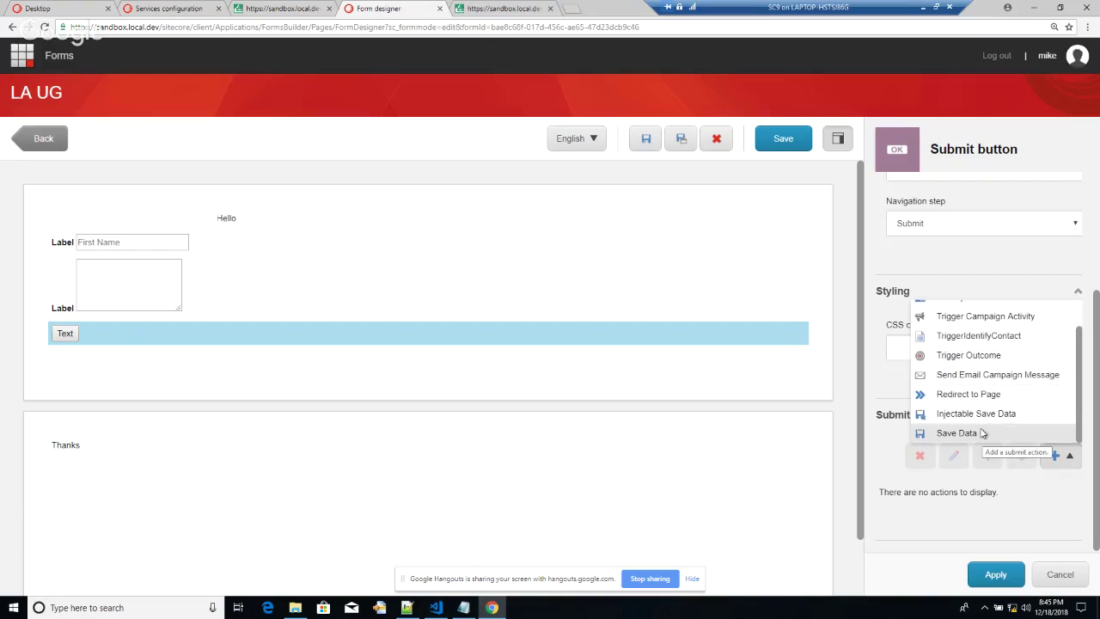
pyautogui.scroll(1, 982, 430)
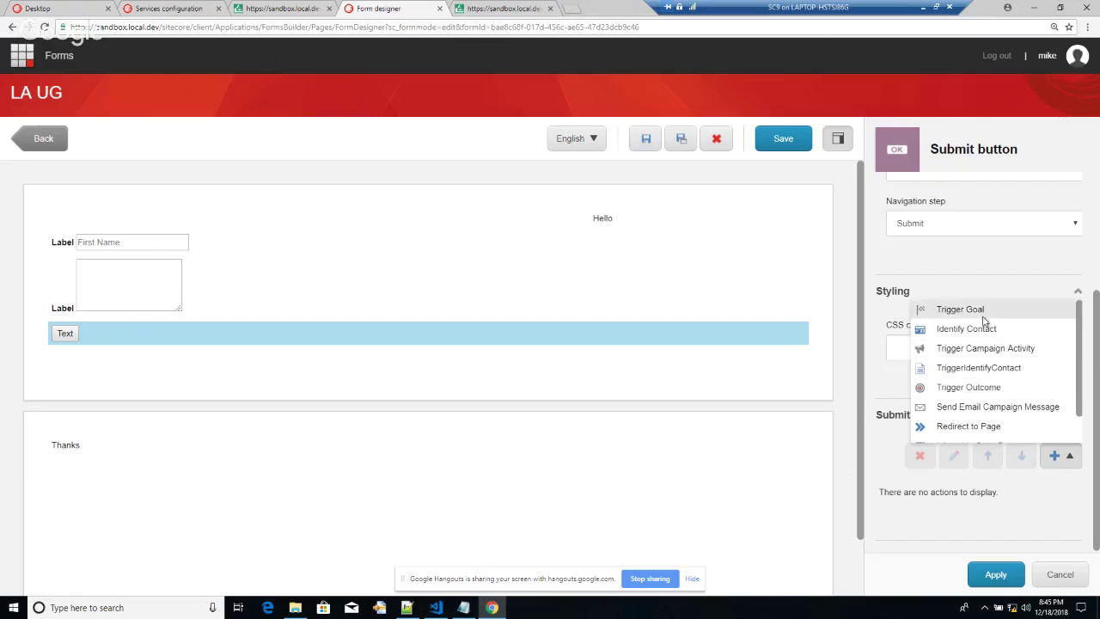
pyautogui.scroll(-1, 986, 386)
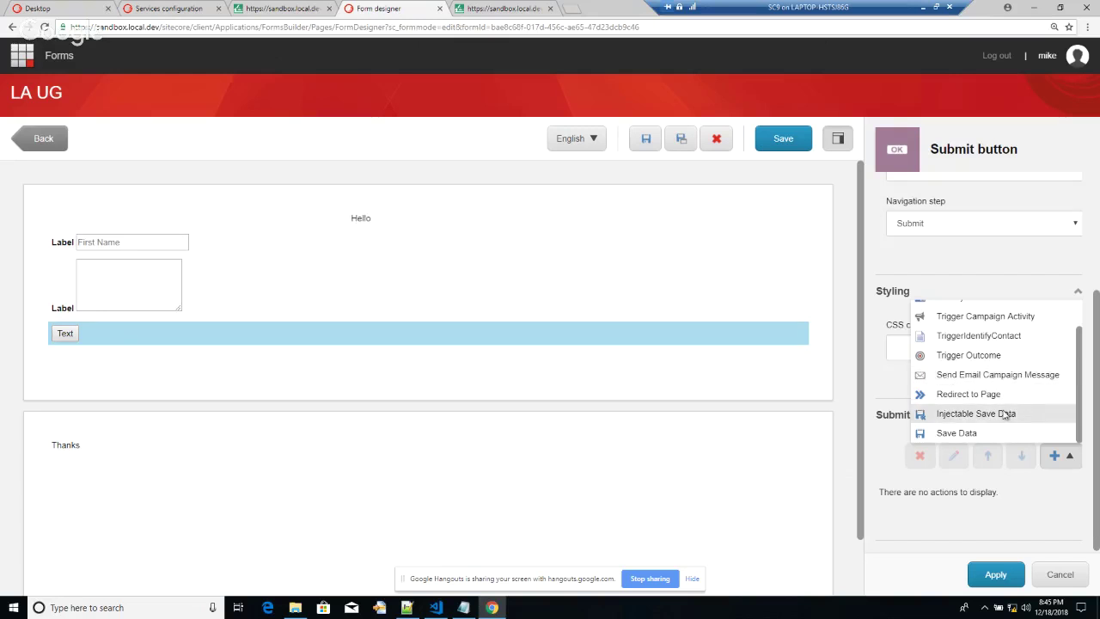
pyautogui.scroll(1, 988, 387)
pyautogui.scroll(-1, 985, 385)
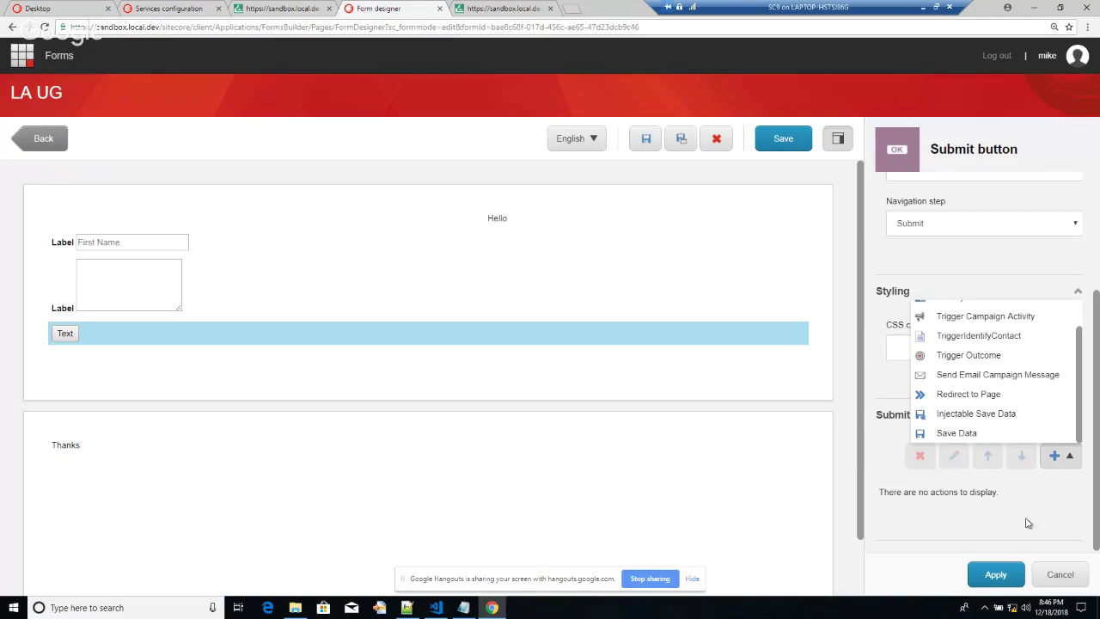
pyautogui.click(1071, 578)
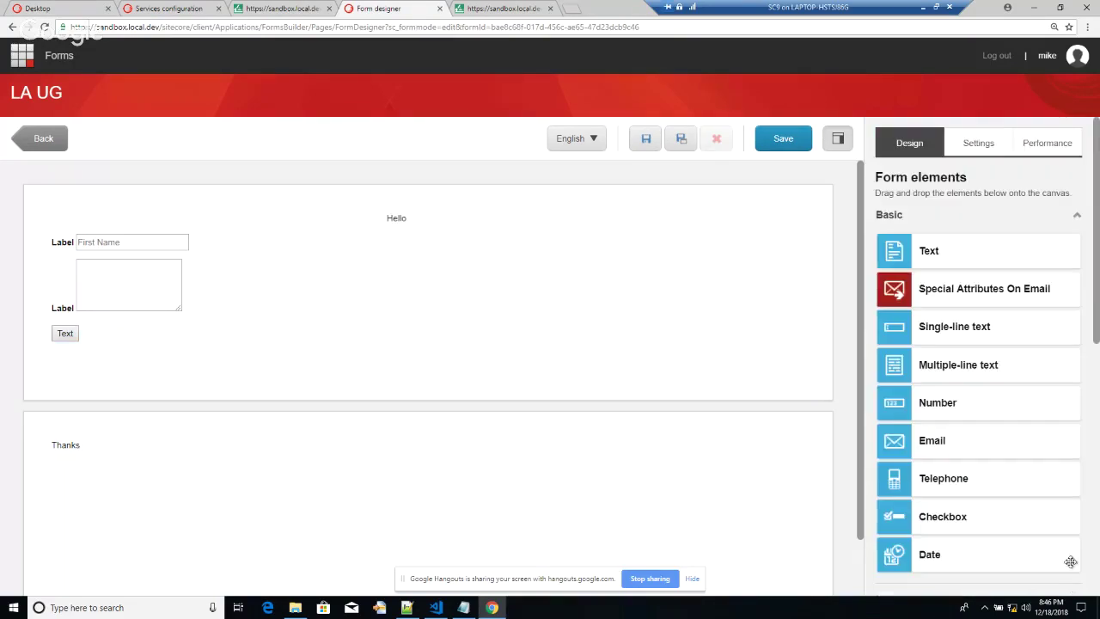
pyautogui.scroll(-5, 1023, 417)
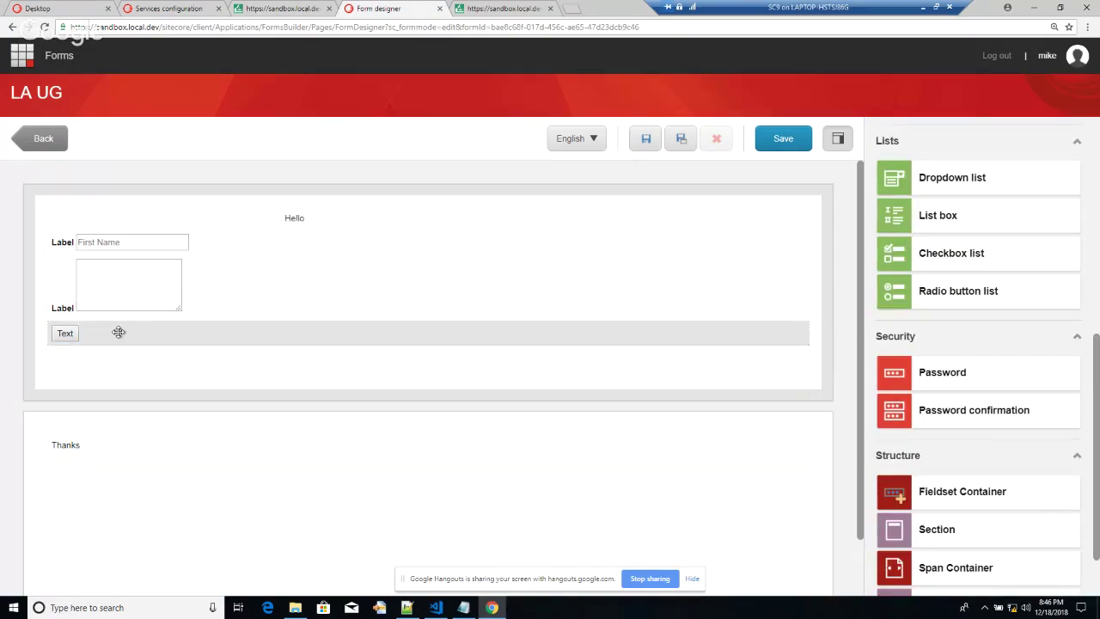
# Step: Add a Save Data submit action to the submit button and start a Redirect to Page action
pyautogui.click(121, 332)
pyautogui.scroll(-3, 1046, 344)
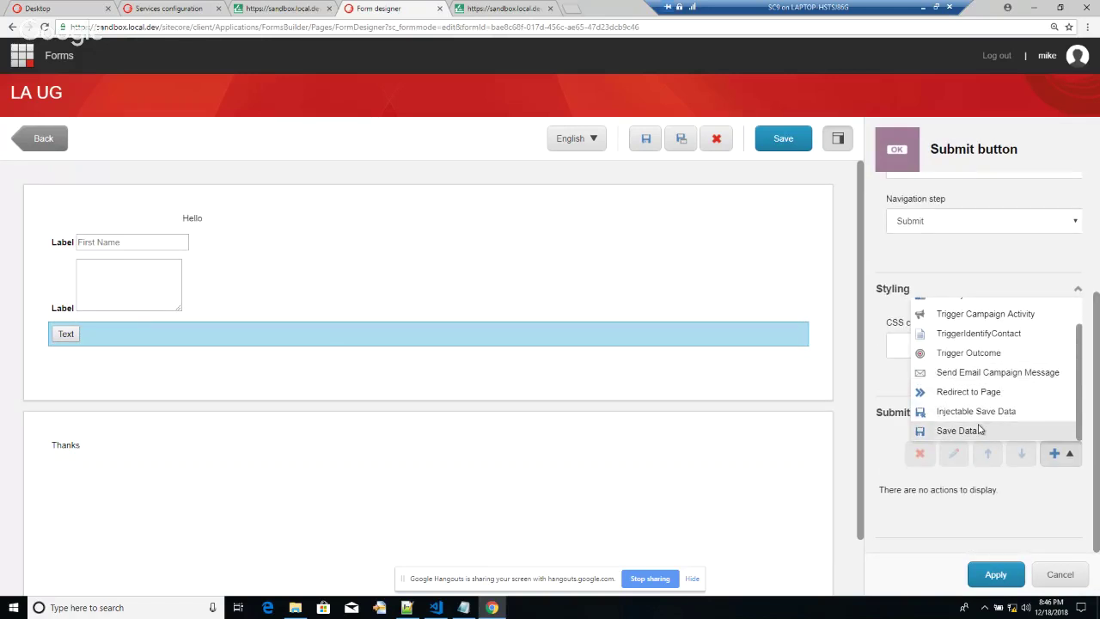
pyautogui.scroll(-1, 972, 469)
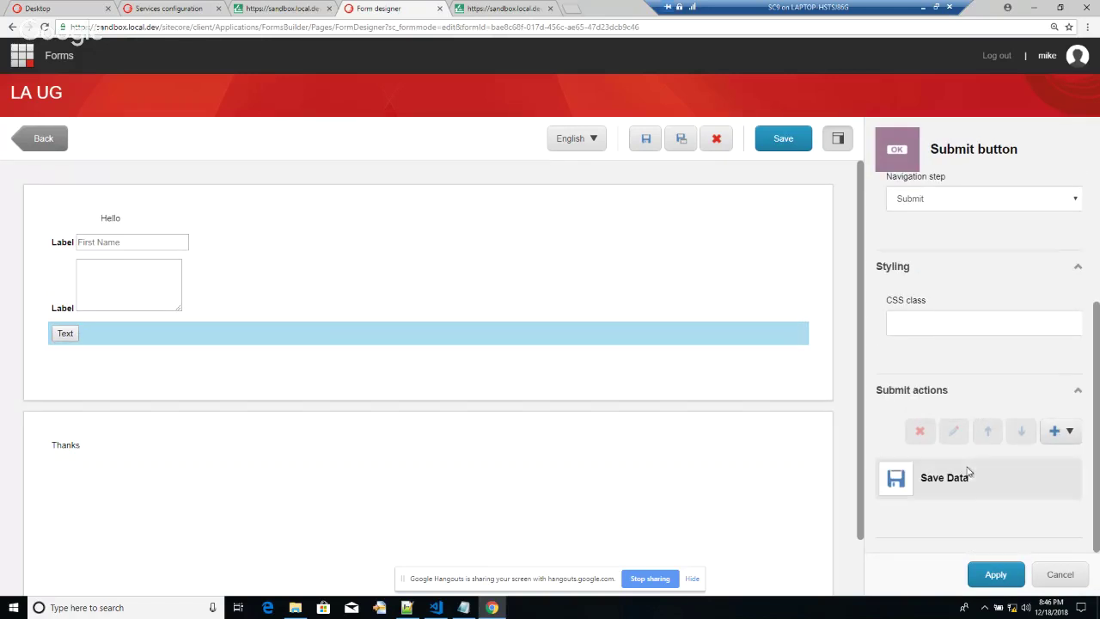
pyautogui.click(1061, 432)
pyautogui.click(930, 370)
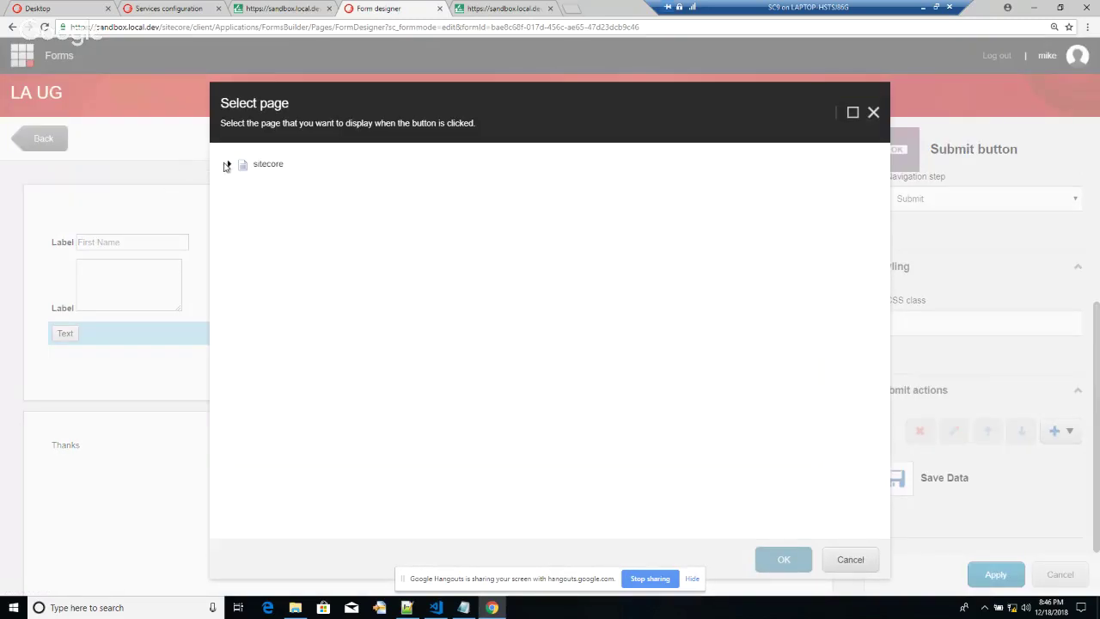
# Step: Set form-test as the Redirect to Page target
pyautogui.click(227, 166)
pyautogui.click(283, 193)
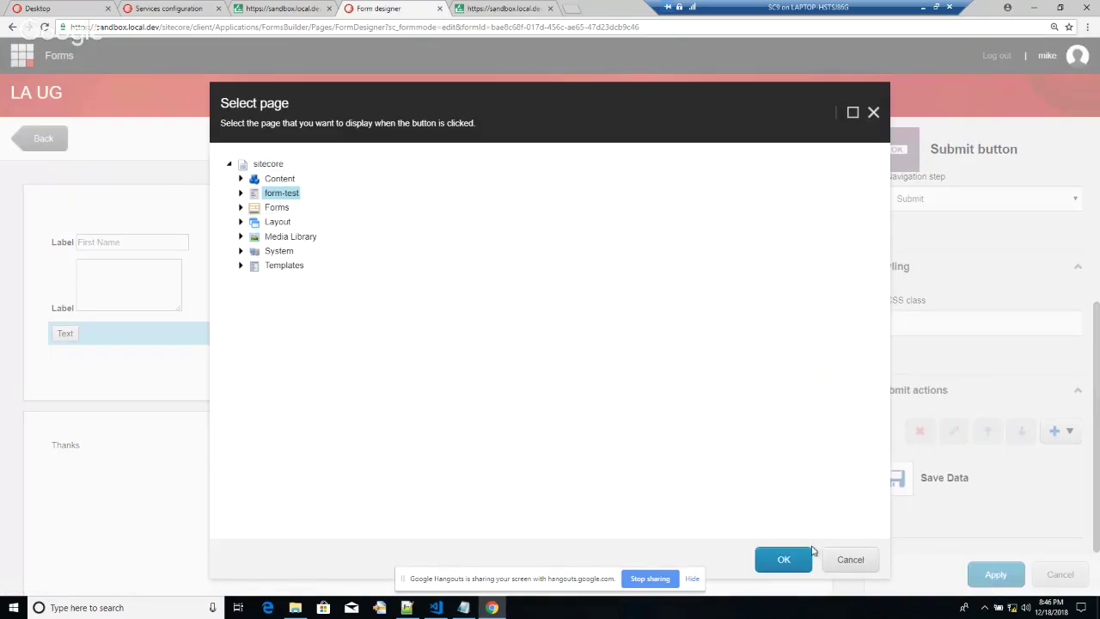
pyautogui.click(783, 558)
# Step: Reorder Redirect to Page and Save Data, restoring Save Data first, then cancel the properties
pyautogui.click(960, 479)
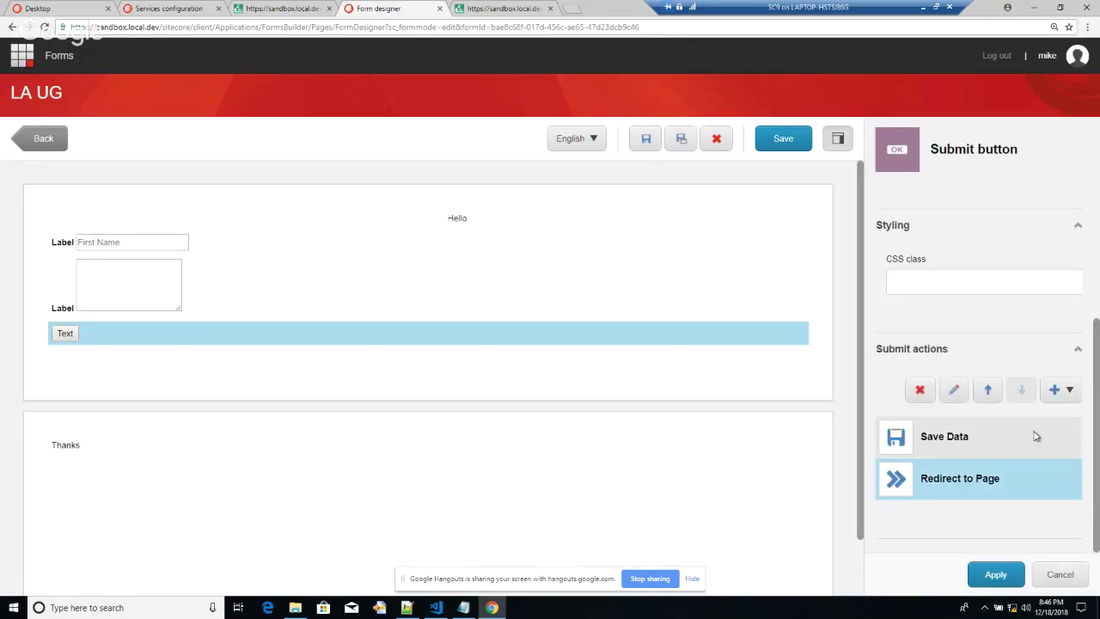
pyautogui.click(987, 390)
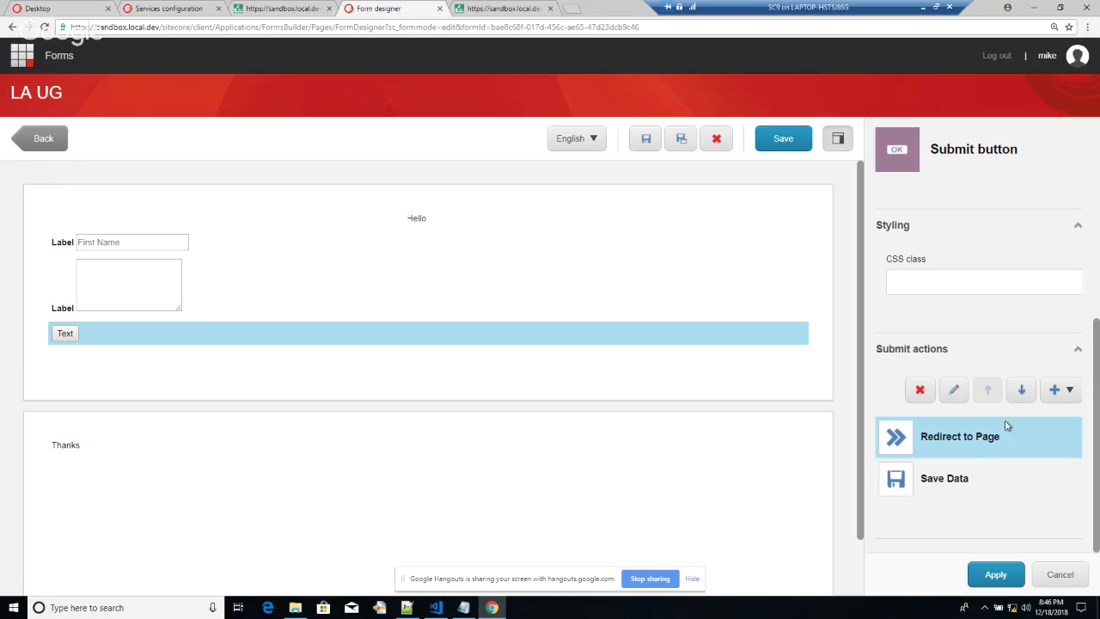
pyautogui.click(999, 480)
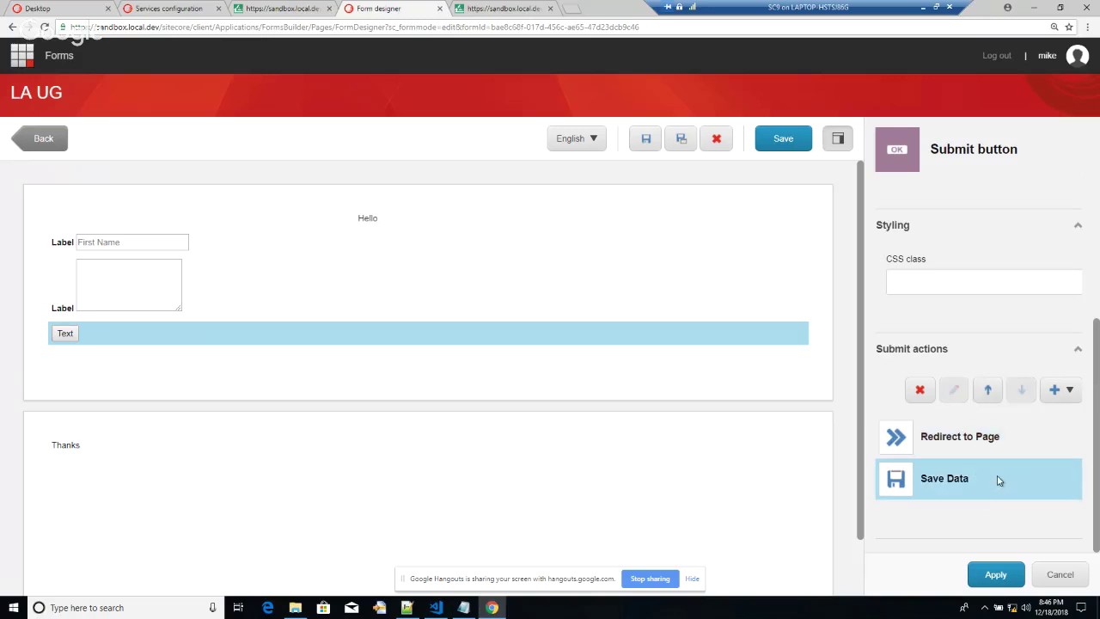
pyautogui.click(988, 391)
pyautogui.click(1060, 575)
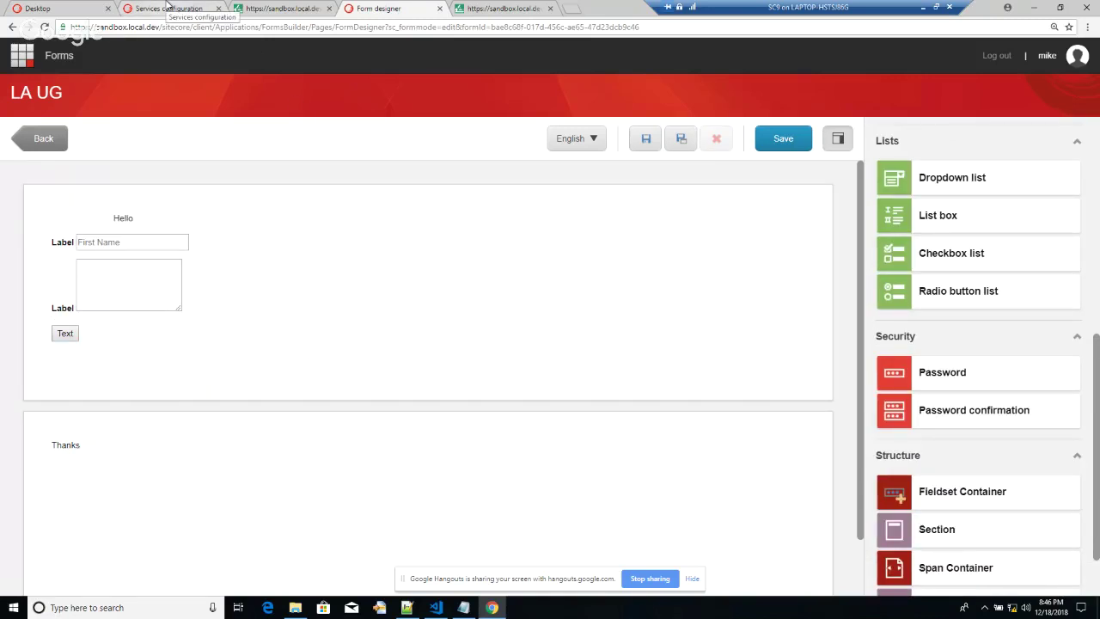
# Step: Find the Date Validator item under Forms validations in Content Editor and view its settings
pyautogui.click(69, 4)
pyautogui.scroll(3, 81, 370)
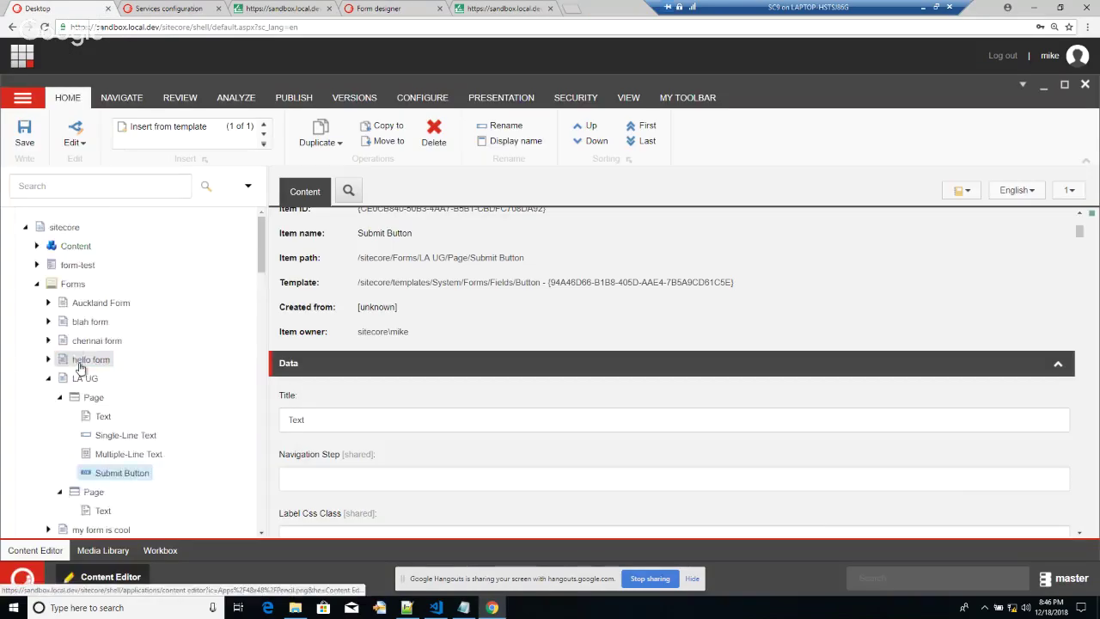
pyautogui.scroll(-10, 79, 368)
pyautogui.scroll(-10, 80, 368)
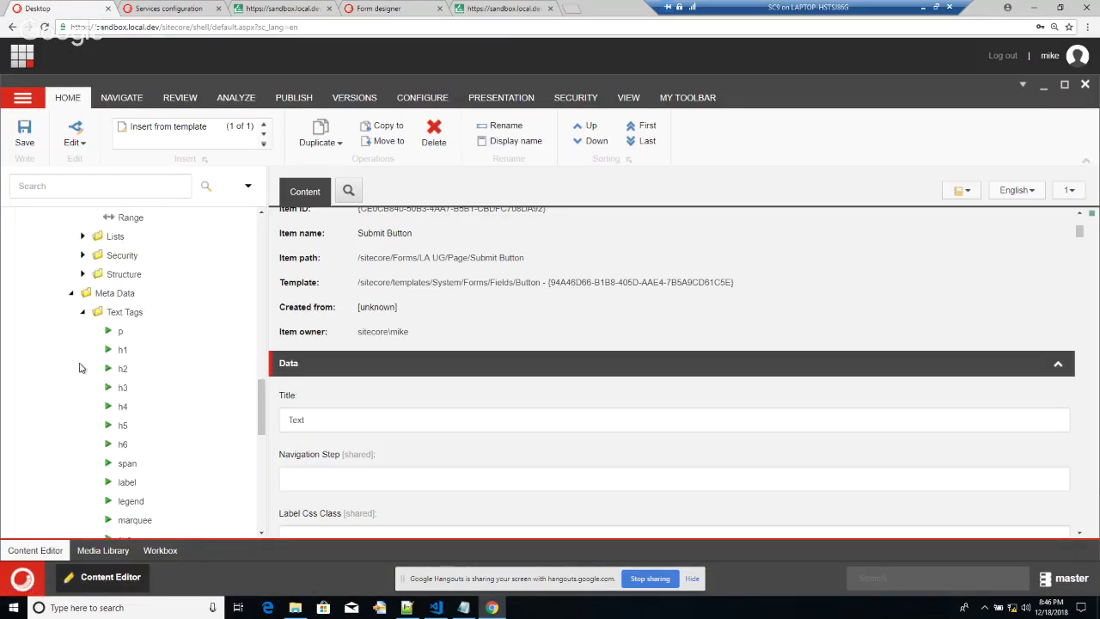
pyautogui.scroll(-2, 79, 367)
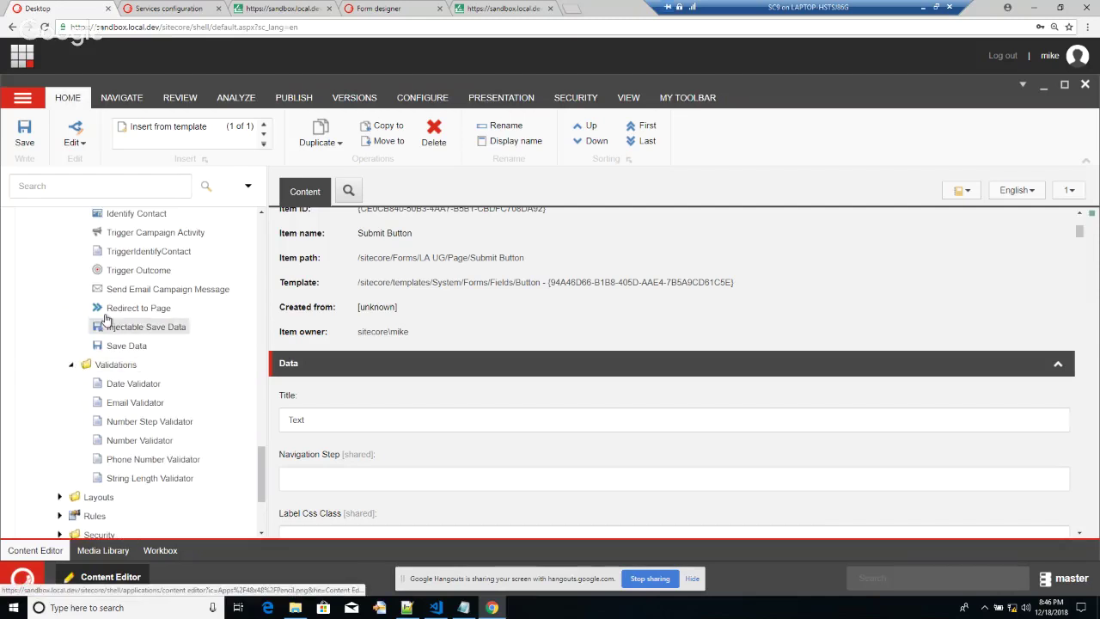
pyautogui.click(144, 387)
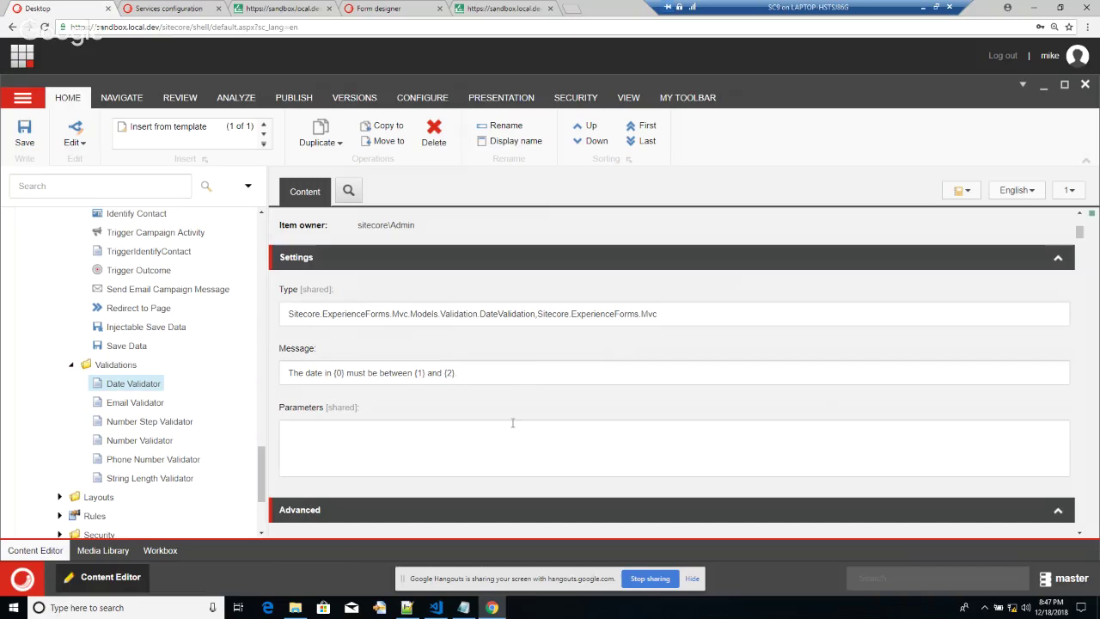
pyautogui.rightClick(124, 370)
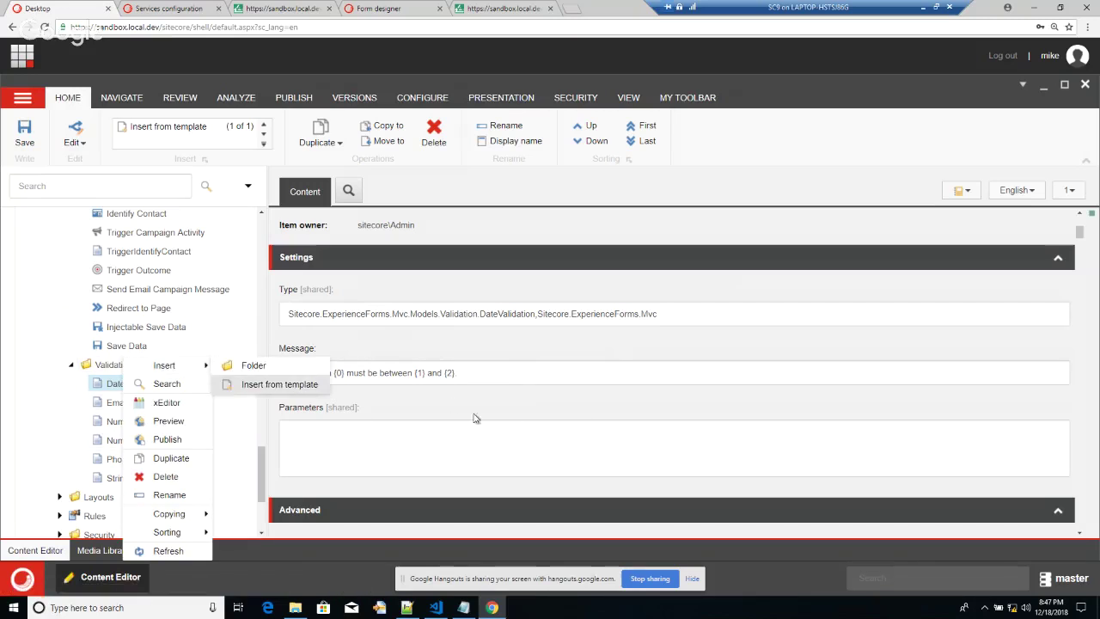
pyautogui.click(427, 402)
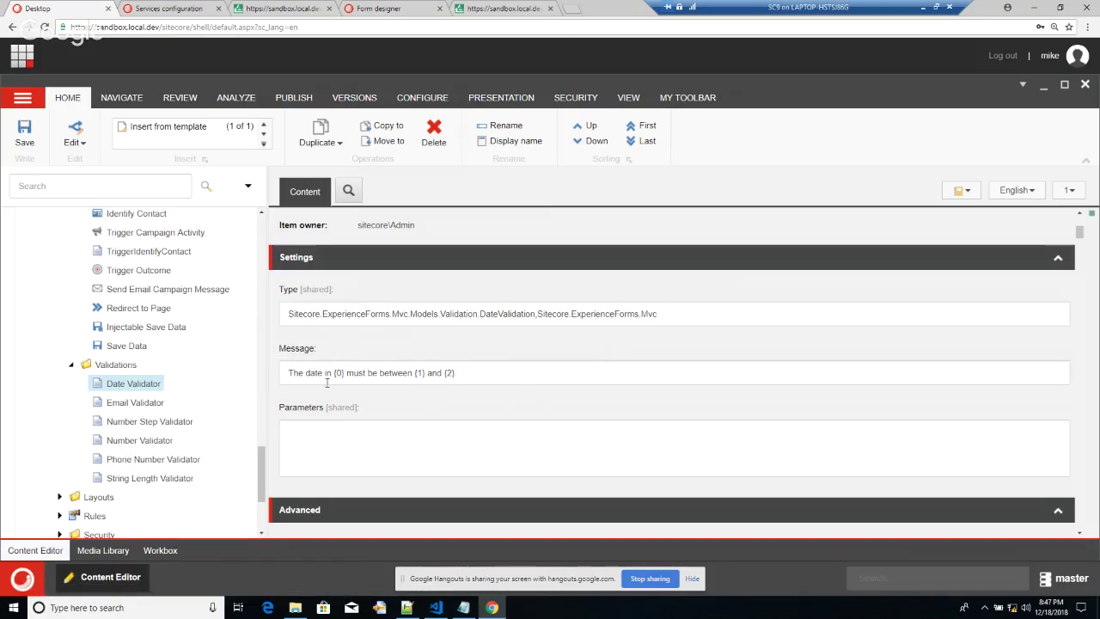
# Step: Highlight the DateValidation class in its Type field, then return to the LA UG designer
pyautogui.doubleClick(519, 314)
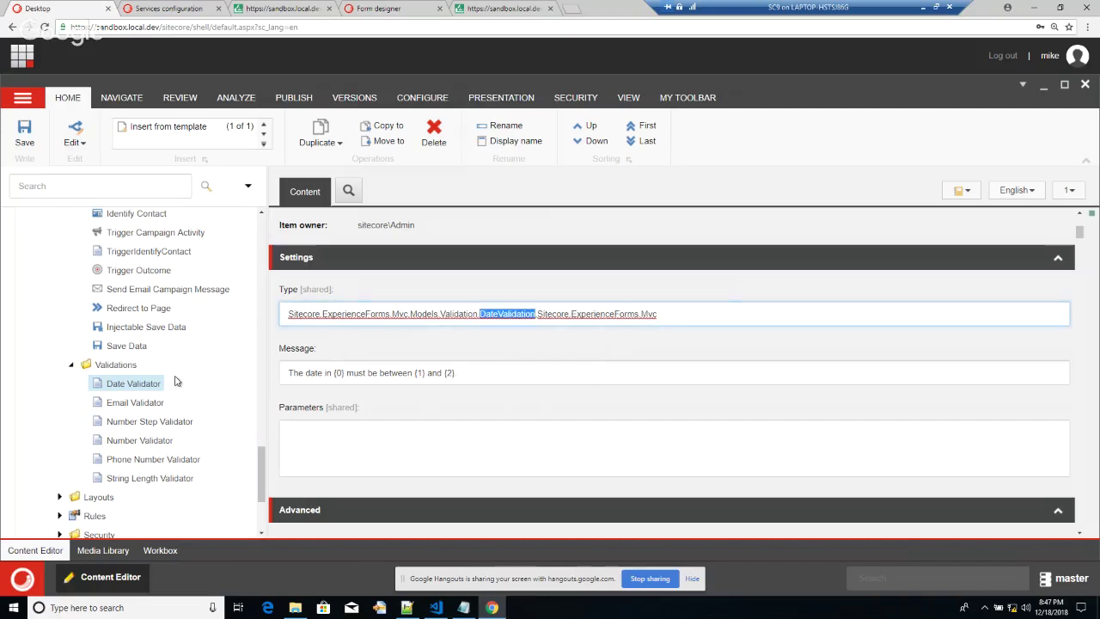
pyautogui.scroll(10, 175, 381)
pyautogui.scroll(5, 174, 380)
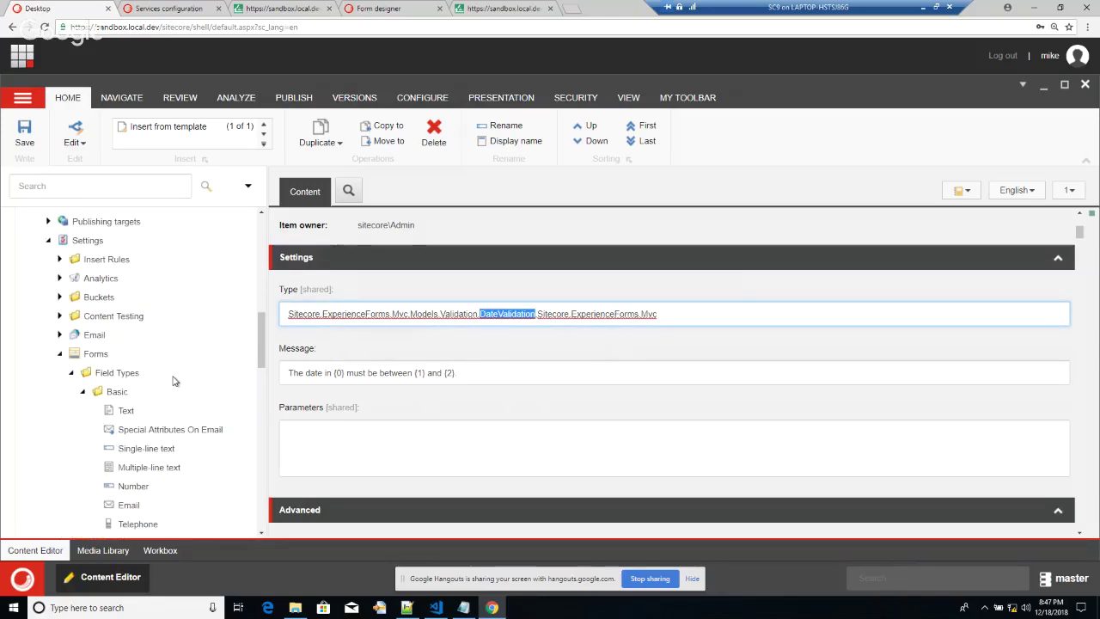
pyautogui.scroll(4, 174, 376)
pyautogui.scroll(4, 172, 376)
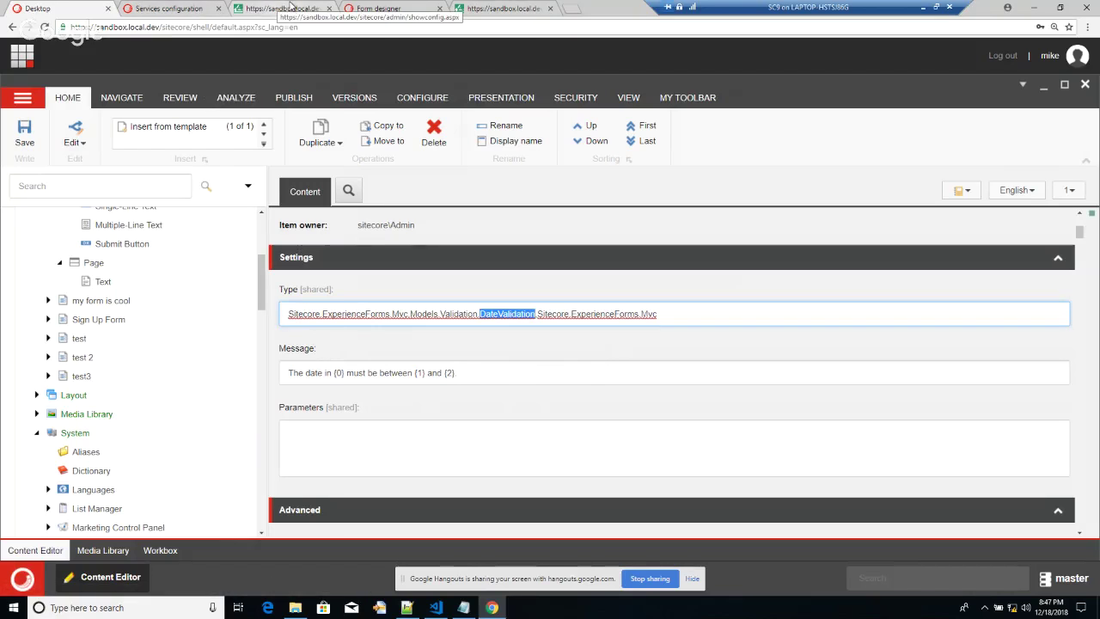
pyautogui.click(399, 9)
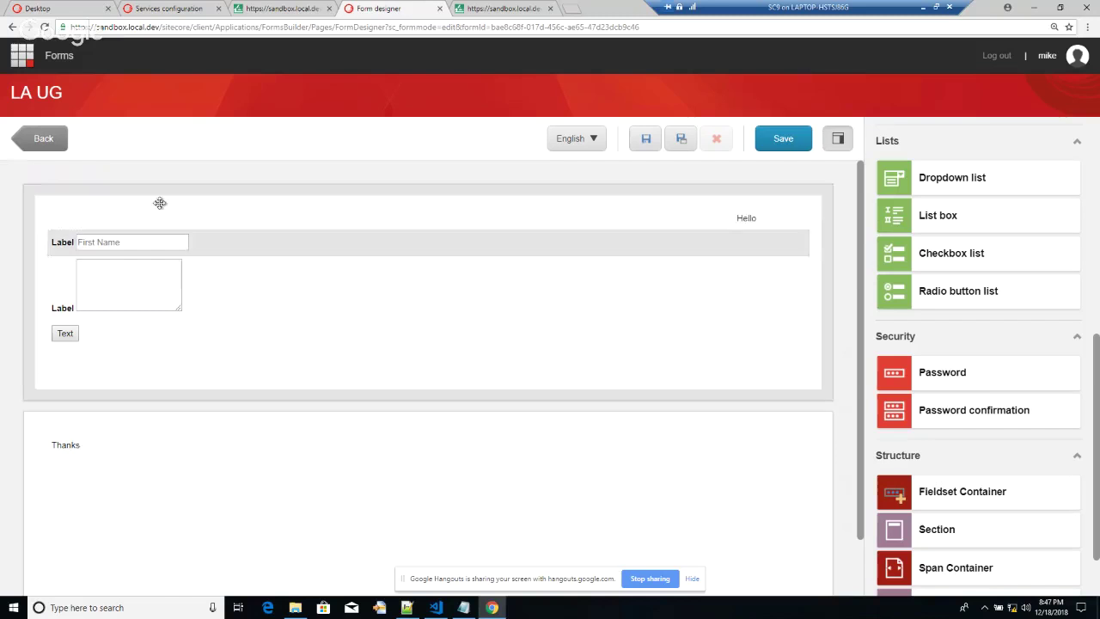
# Step: Leave LA UG for the All forms list, open the Sign Up Form and scroll through it
pyautogui.click(47, 140)
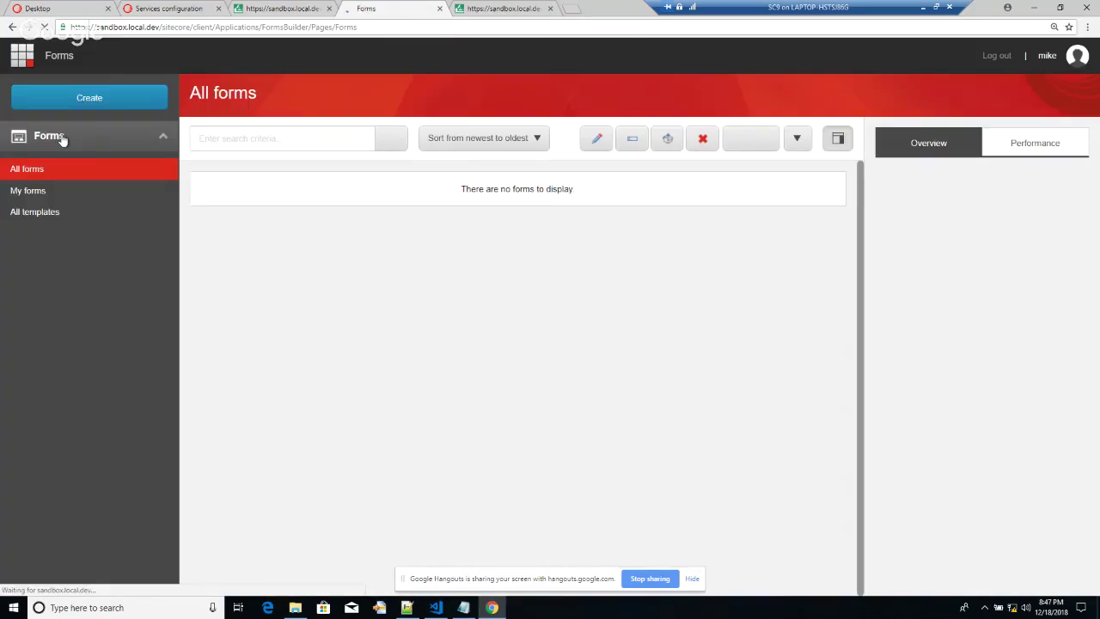
pyautogui.scroll(-1, 557, 416)
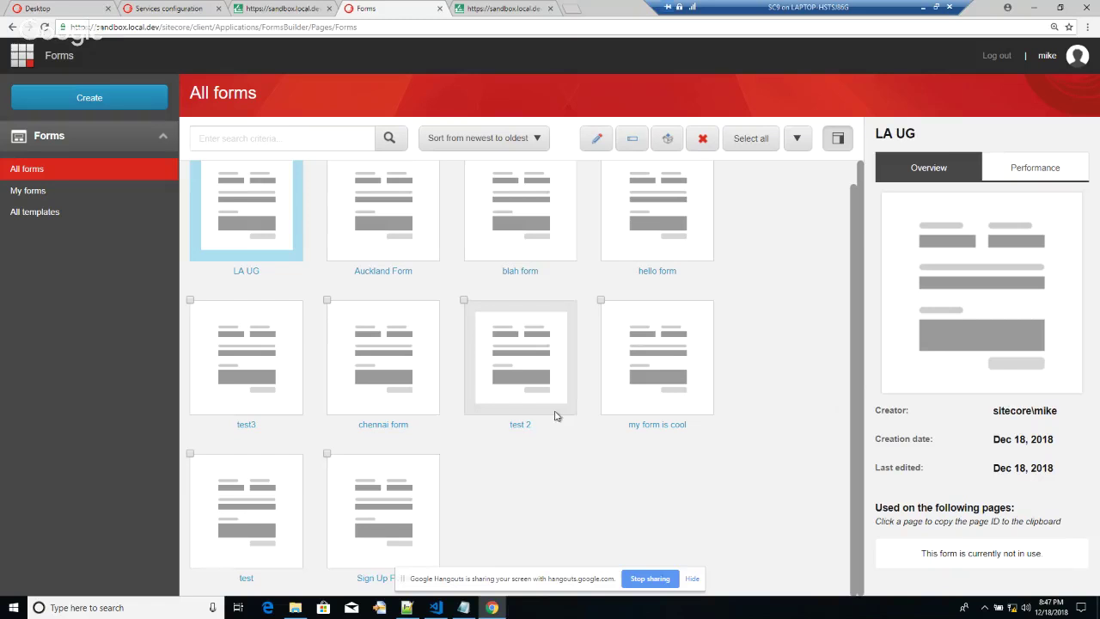
pyautogui.click(367, 582)
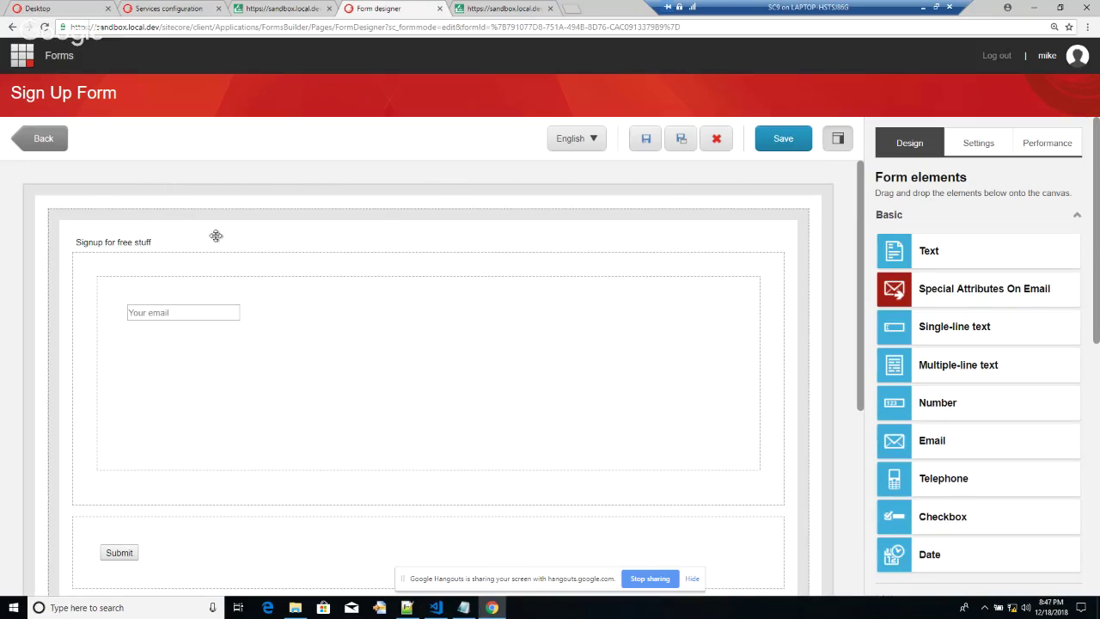
pyautogui.scroll(-2, 249, 275)
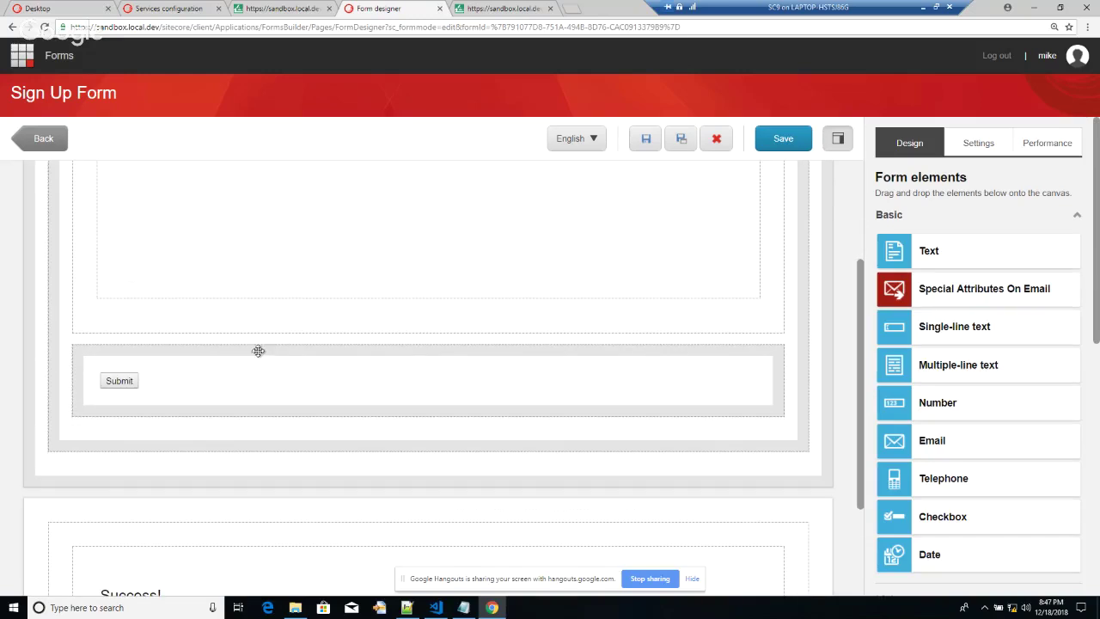
pyautogui.scroll(-2, 206, 386)
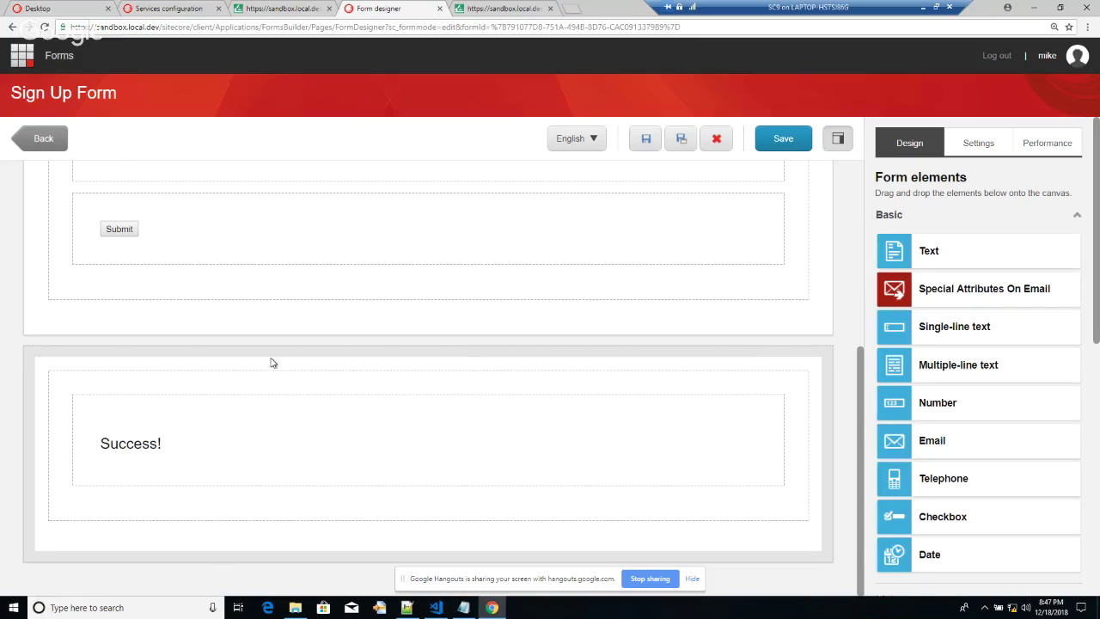
pyautogui.scroll(2, 460, 326)
pyautogui.scroll(1, 459, 326)
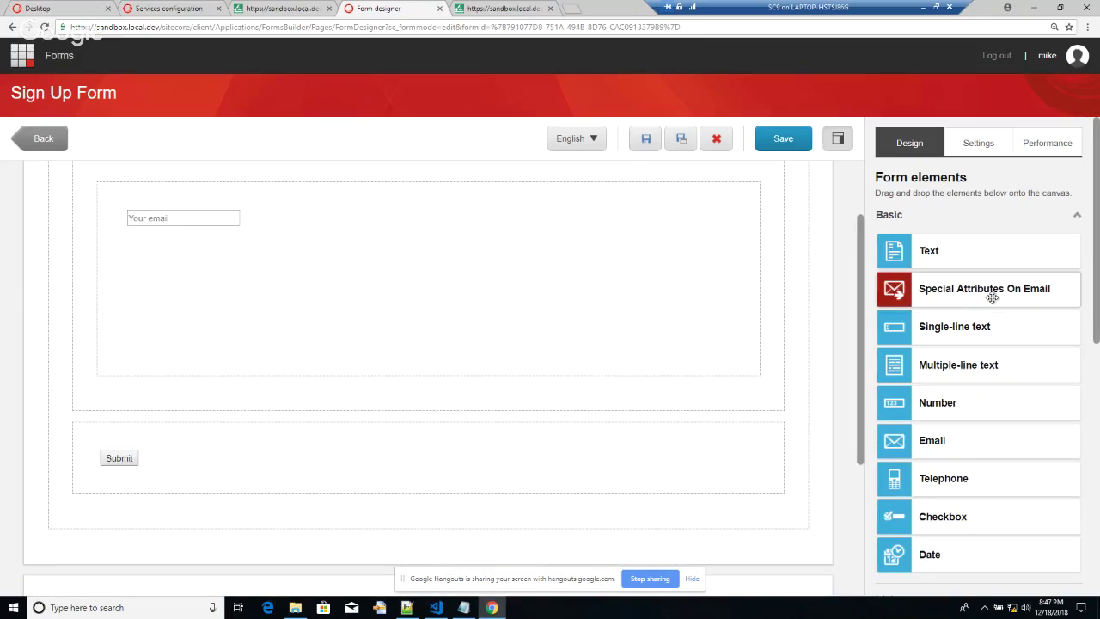
pyautogui.scroll(1, 298, 278)
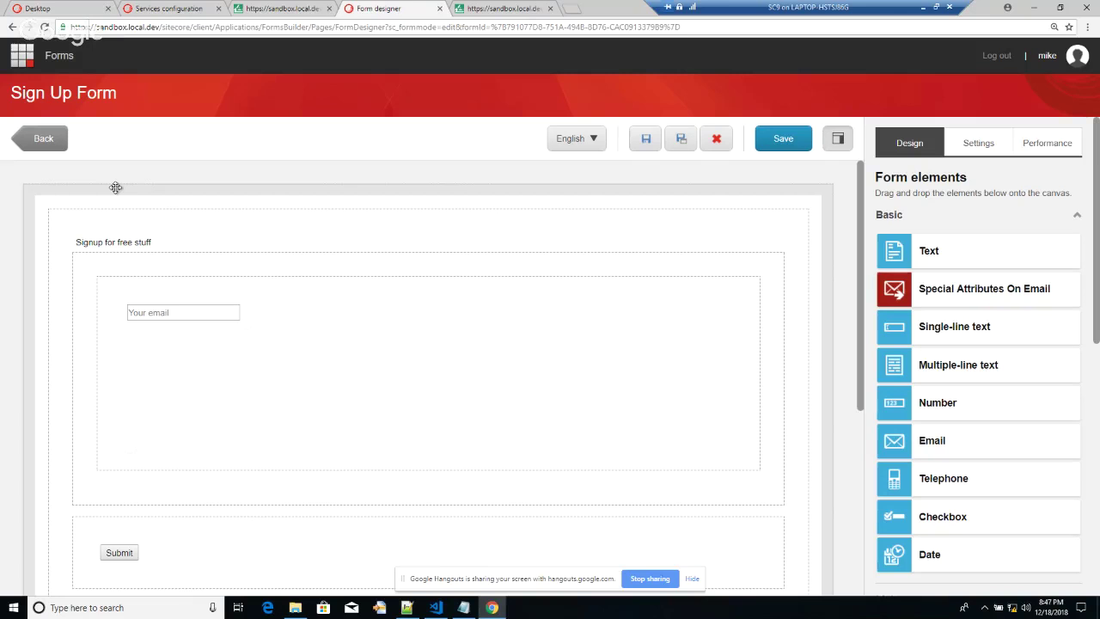
# Step: Inspect the Sign Up Form's page, 'Signup for free stuff' text and Fieldset Container properties
pyautogui.click(116, 187)
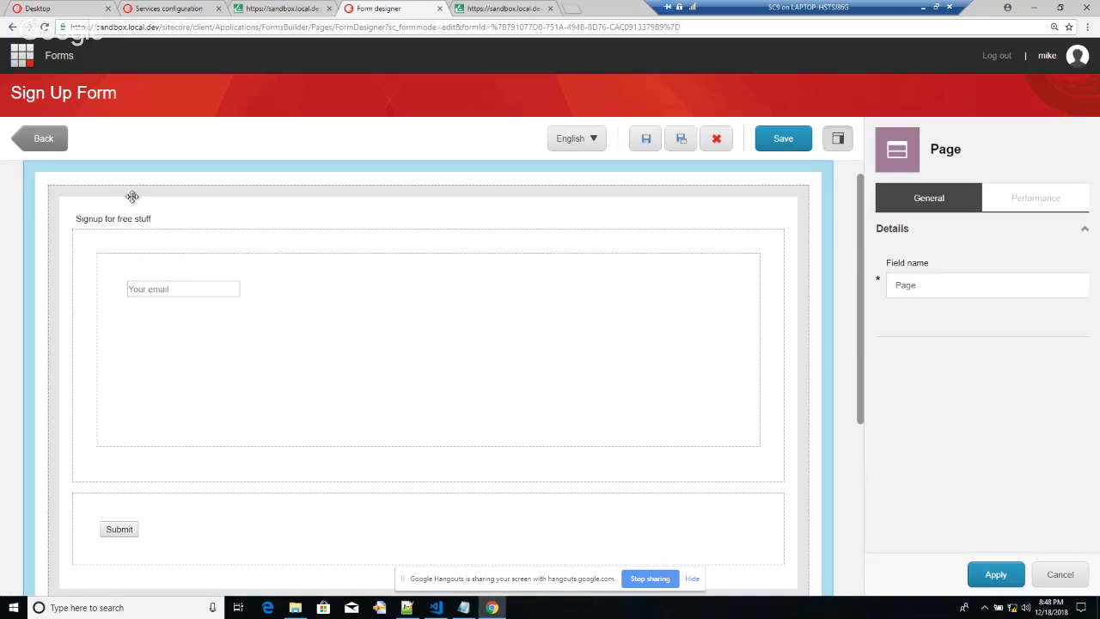
pyautogui.click(172, 216)
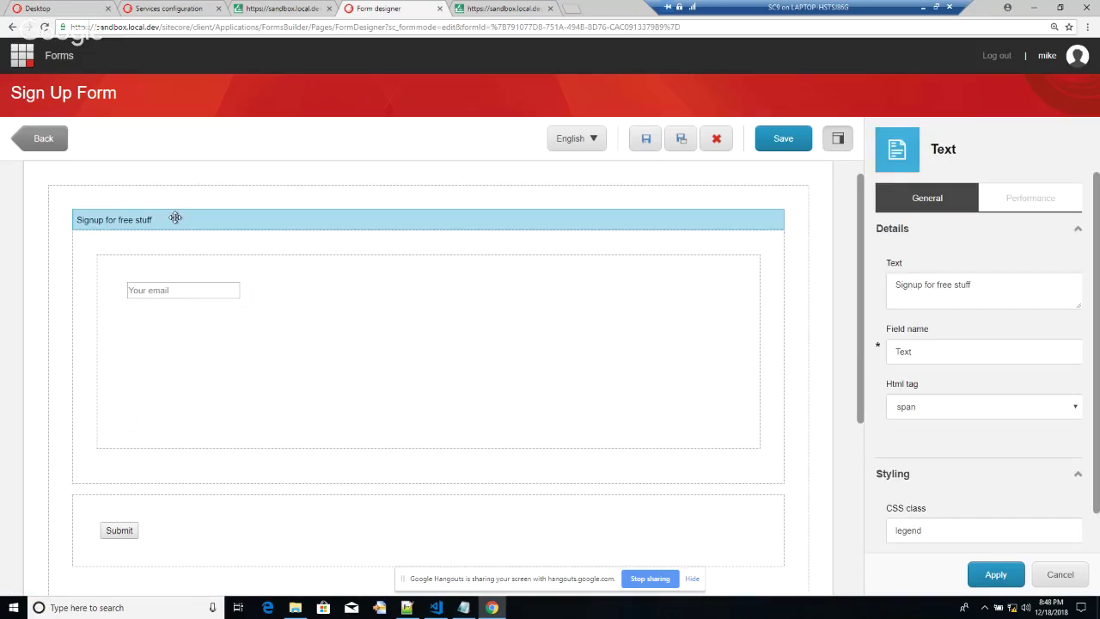
pyautogui.click(167, 180)
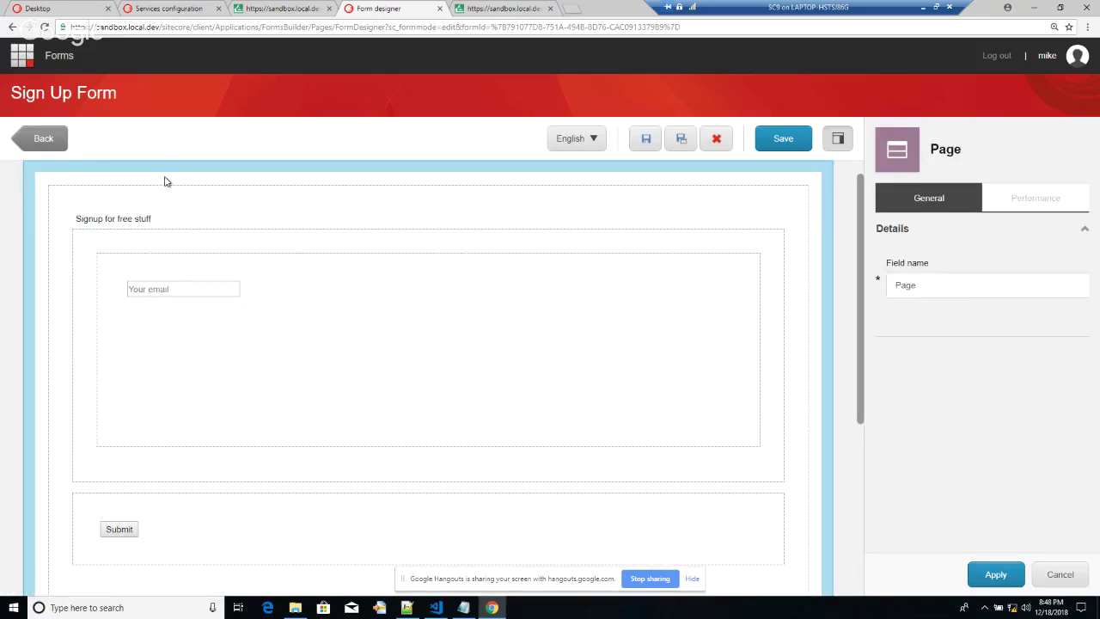
pyautogui.click(190, 186)
pyautogui.click(201, 187)
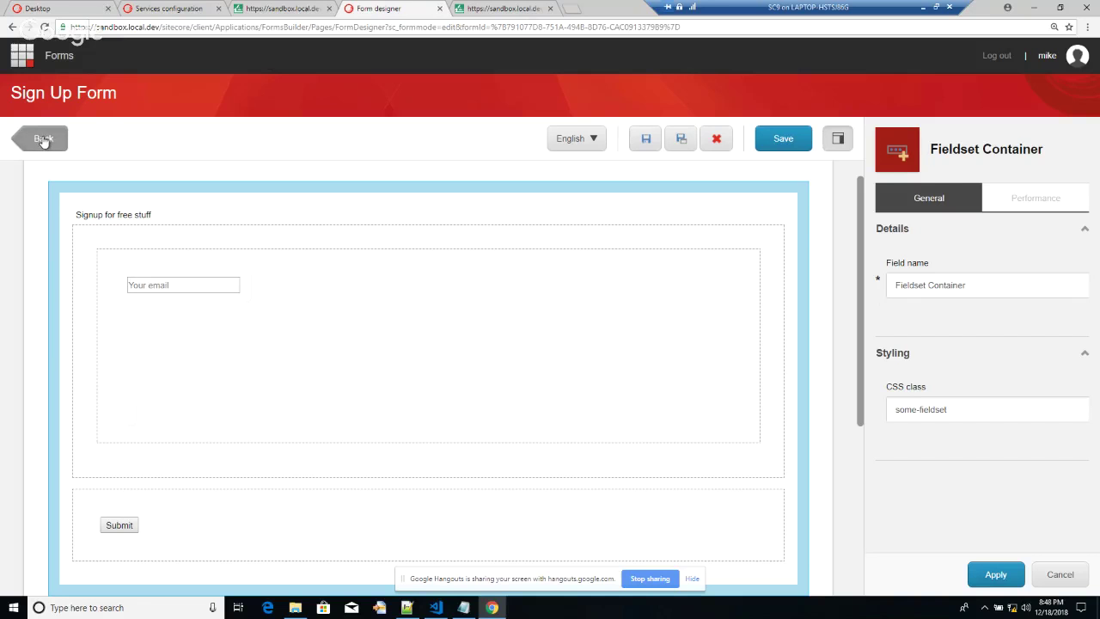
pyautogui.click(47, 8)
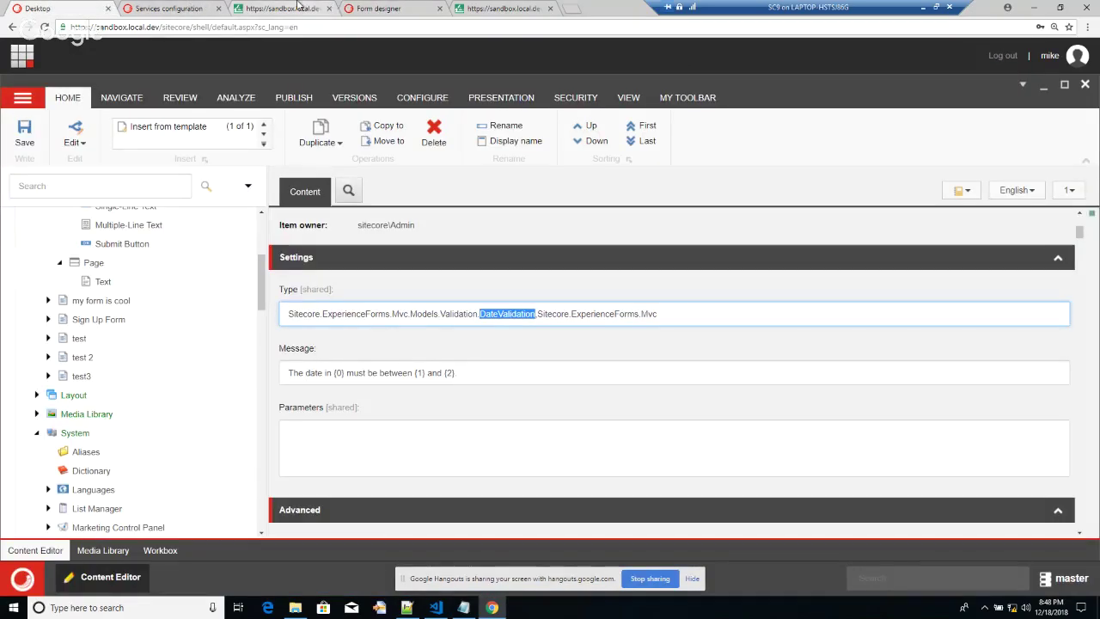
pyautogui.click(378, 8)
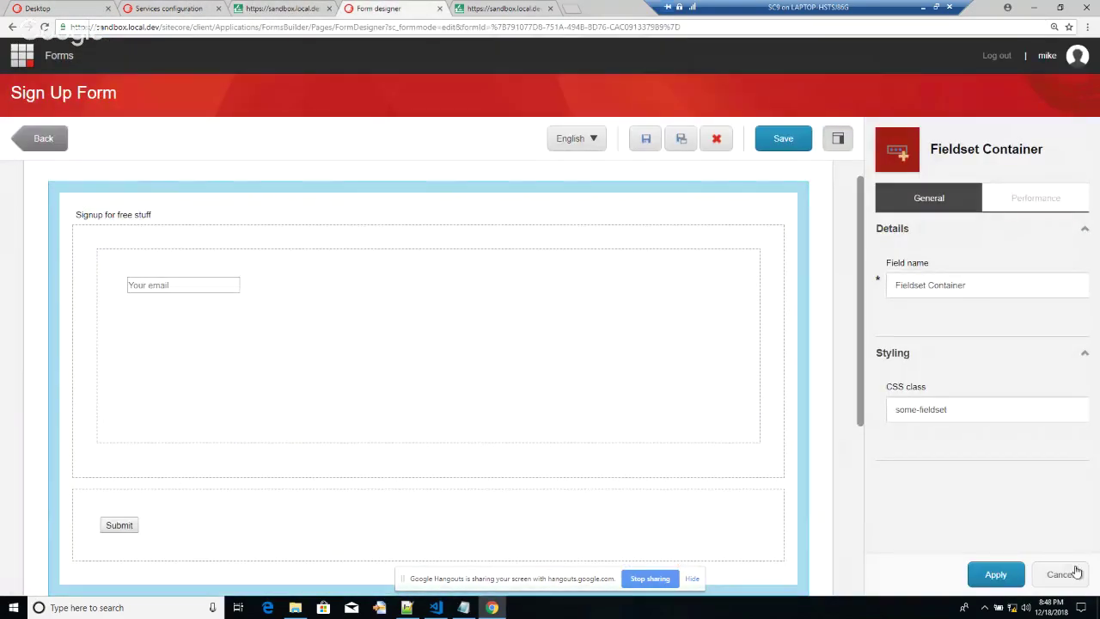
# Step: Cancel the fieldset properties and drag a new Section into the fieldset
pyautogui.click(1062, 574)
pyautogui.scroll(-3, 979, 425)
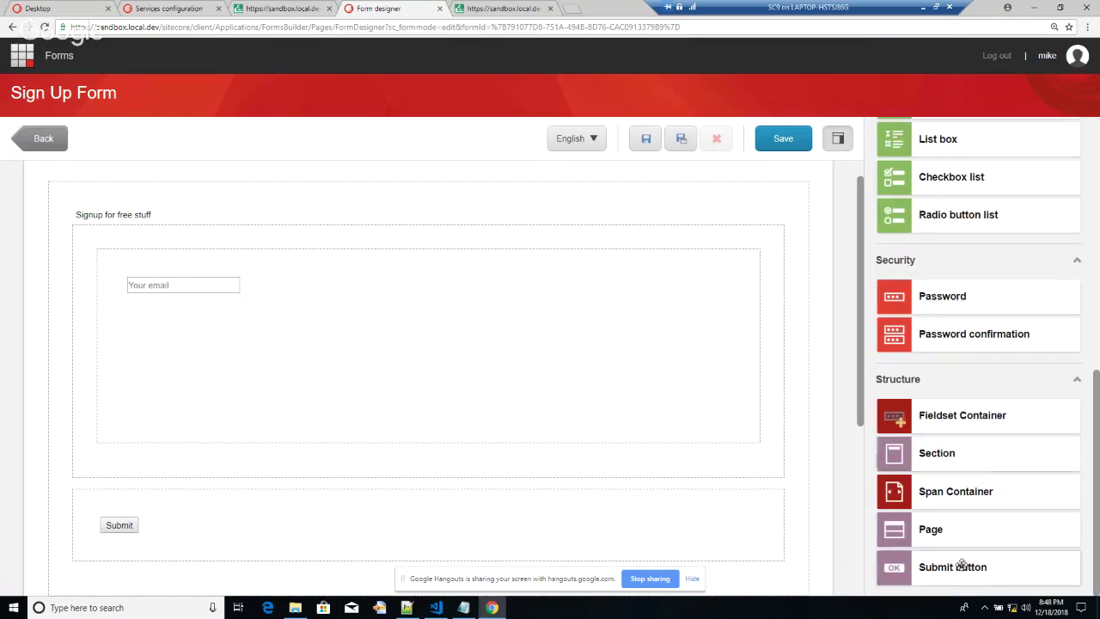
pyautogui.moveTo(948, 450); pyautogui.dragTo(388, 460)
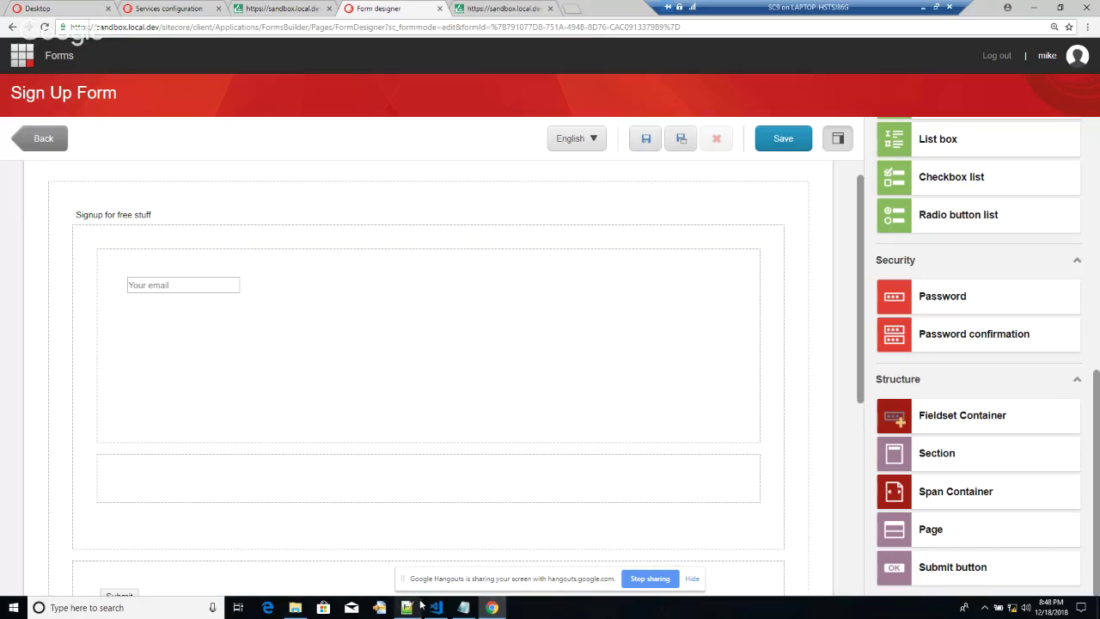
# Step: Review Section.cshtml's div wrapper in Notepad, then bring up the FieldTemplates folder
pyautogui.click(462, 608)
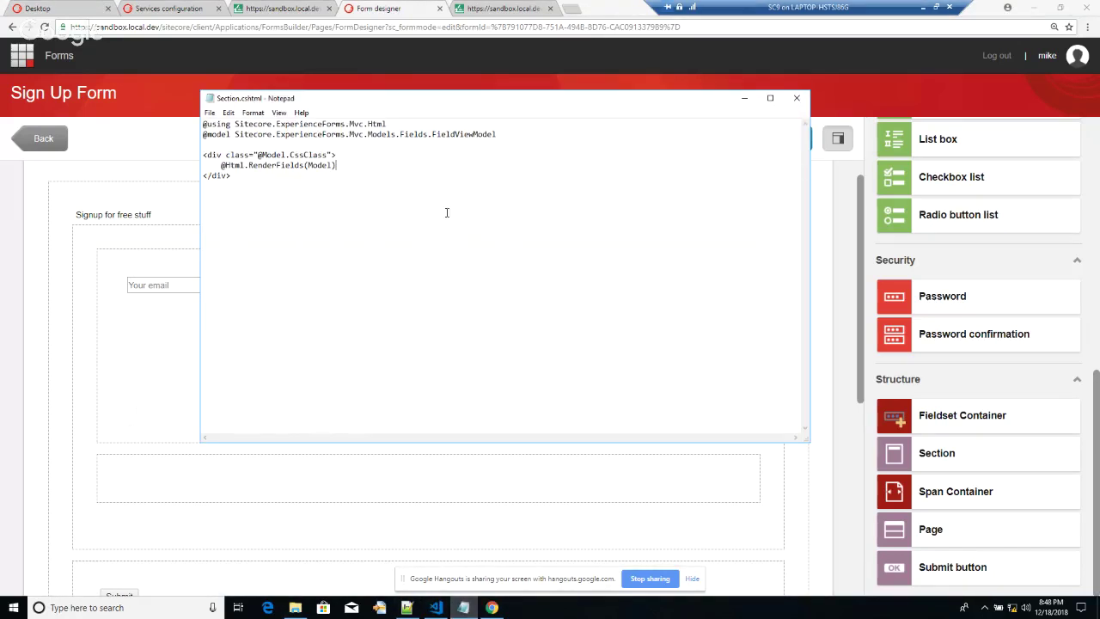
pyautogui.moveTo(257, 177); pyautogui.dragTo(198, 156)
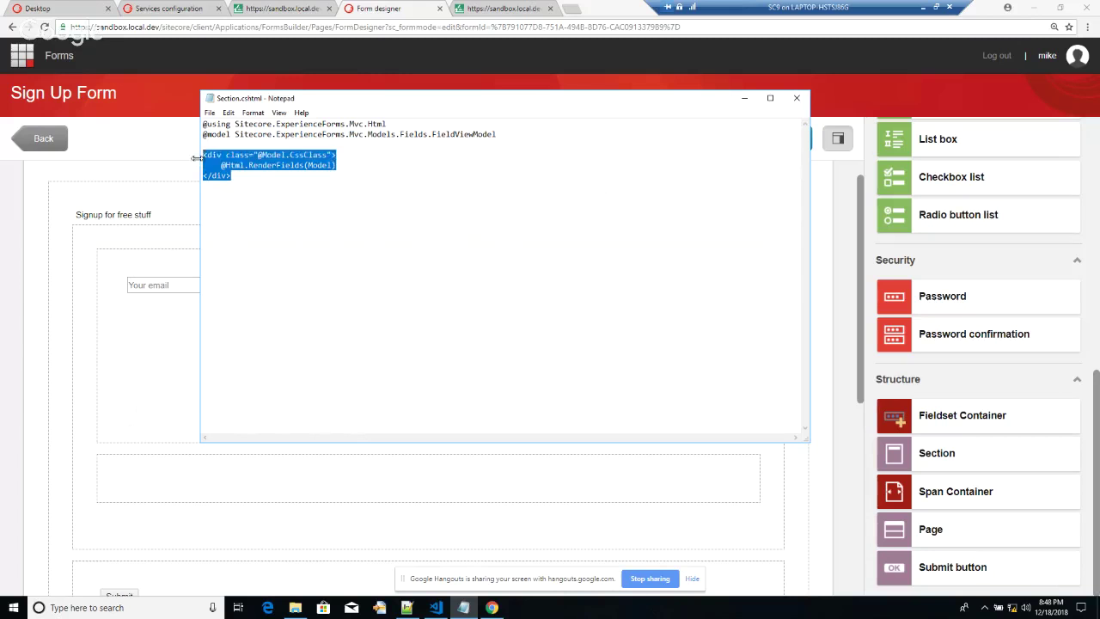
pyautogui.click(292, 205)
pyautogui.doubleClick(215, 158)
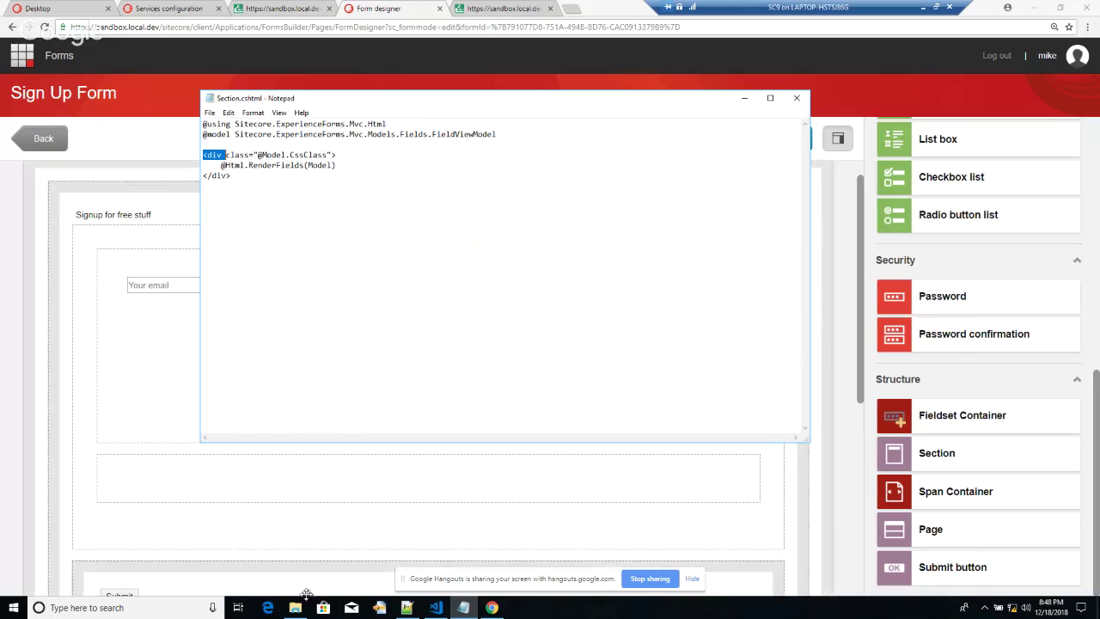
pyautogui.click(294, 607)
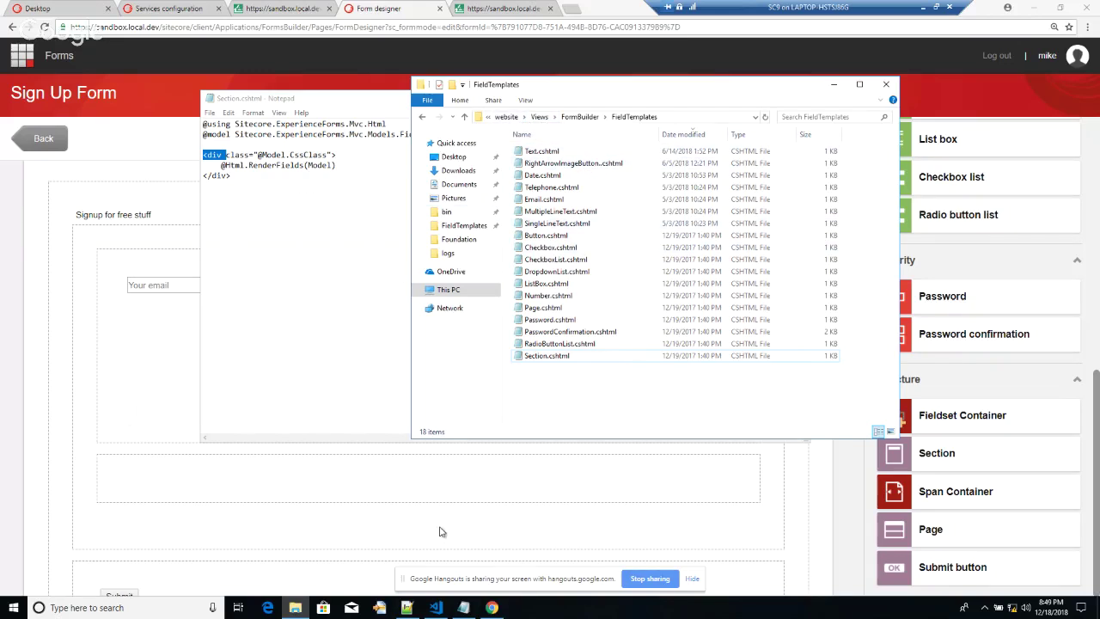
# Step: Highlight the fieldset tag in Fieldset.cshtml in VS Code, then go back to Content Editor
pyautogui.click(436, 608)
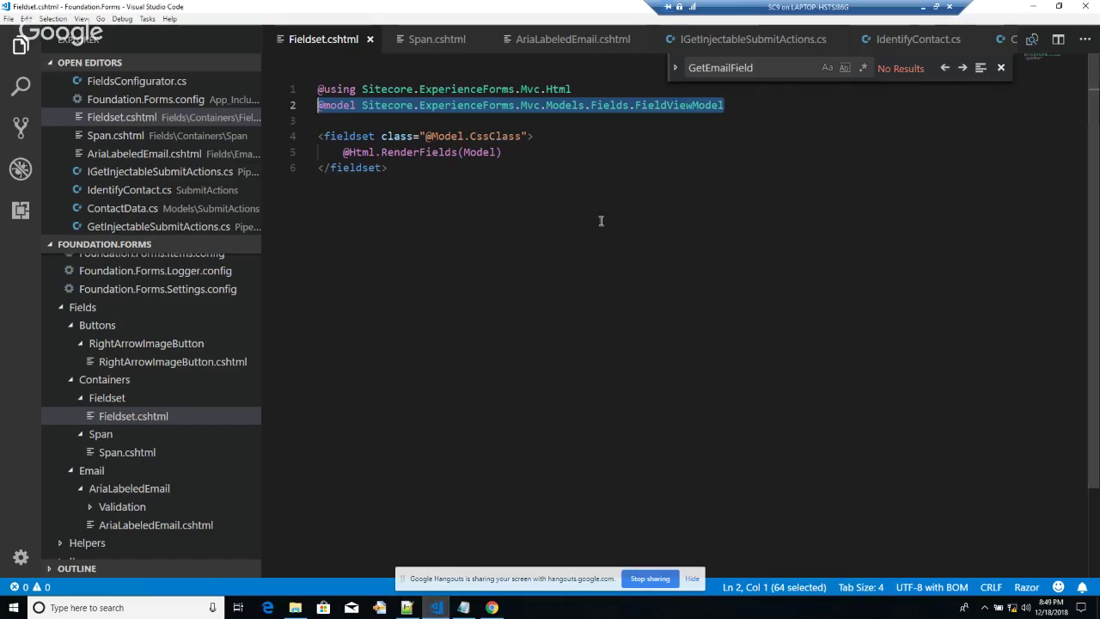
pyautogui.doubleClick(361, 136)
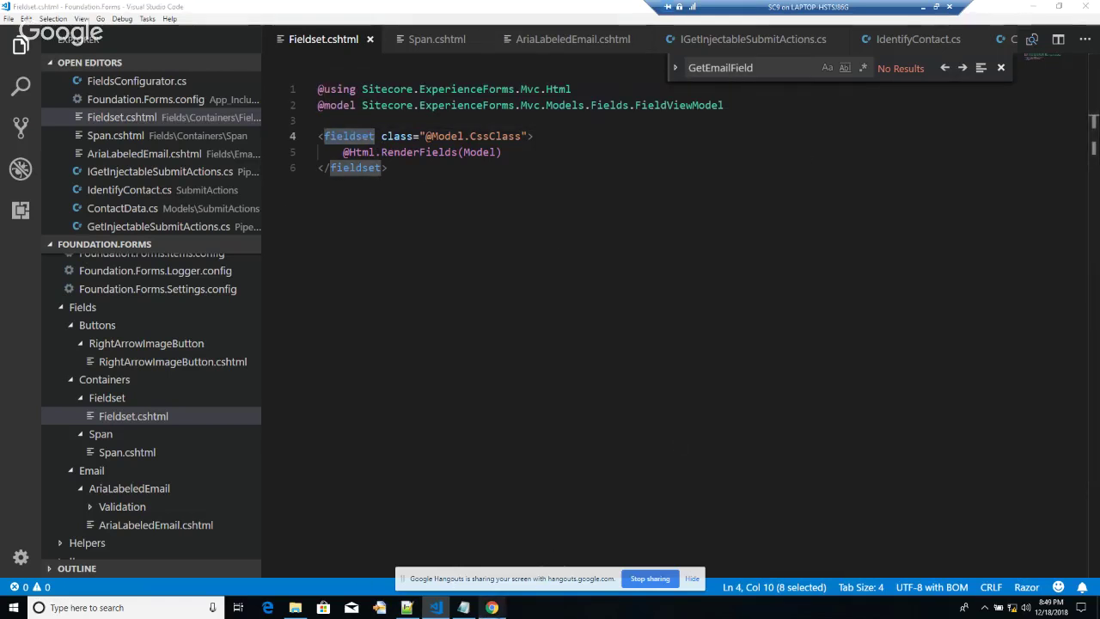
pyautogui.click(492, 607)
pyautogui.click(51, 8)
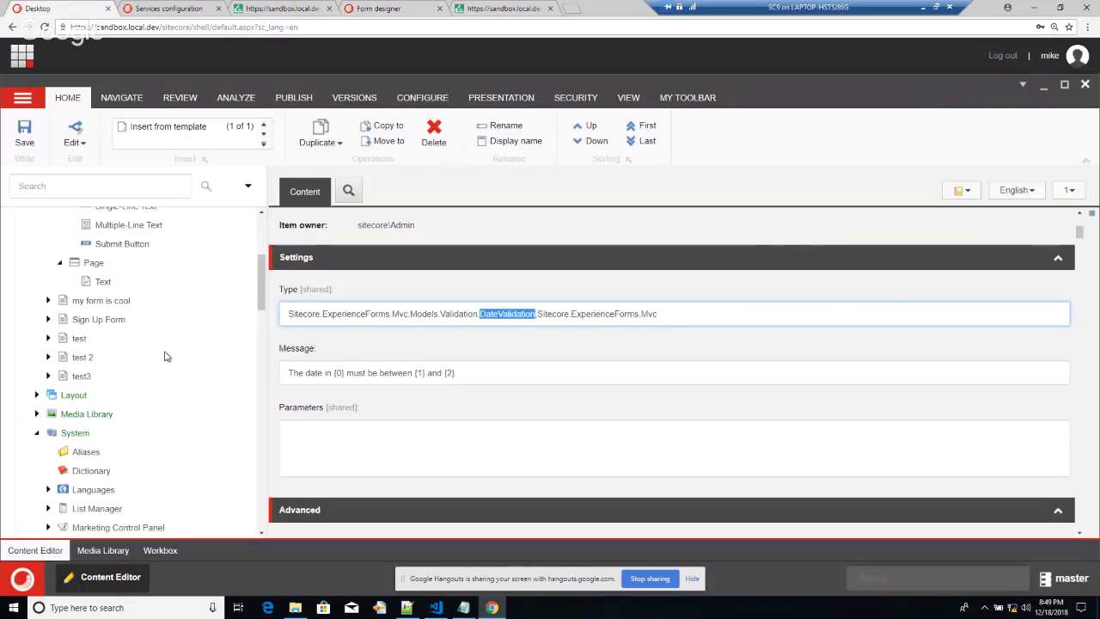
# Step: Open the Fieldset Container field type under Structure and review its Fieldset.cshtml View Path
pyautogui.scroll(3, 166, 356)
pyautogui.scroll(-7, 166, 356)
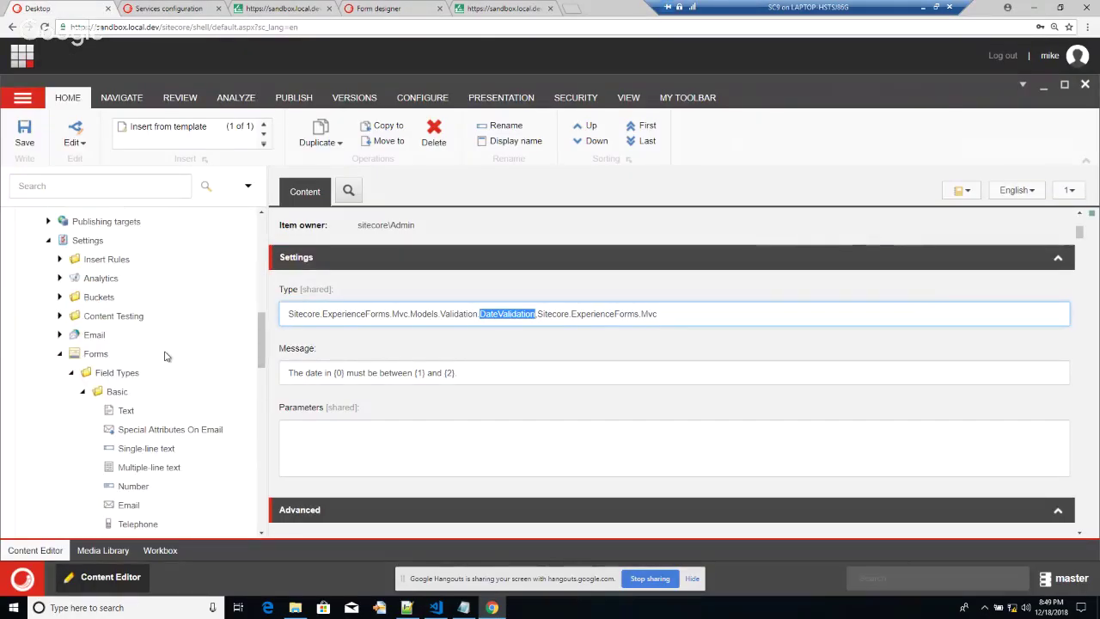
pyautogui.scroll(-2, 166, 356)
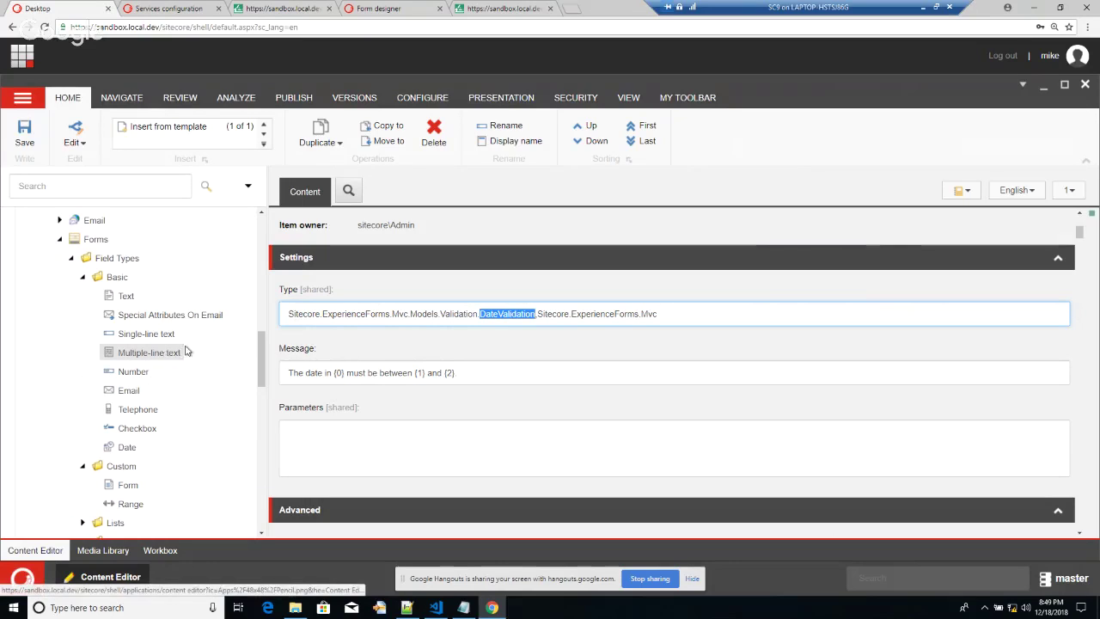
pyautogui.scroll(-2, 198, 353)
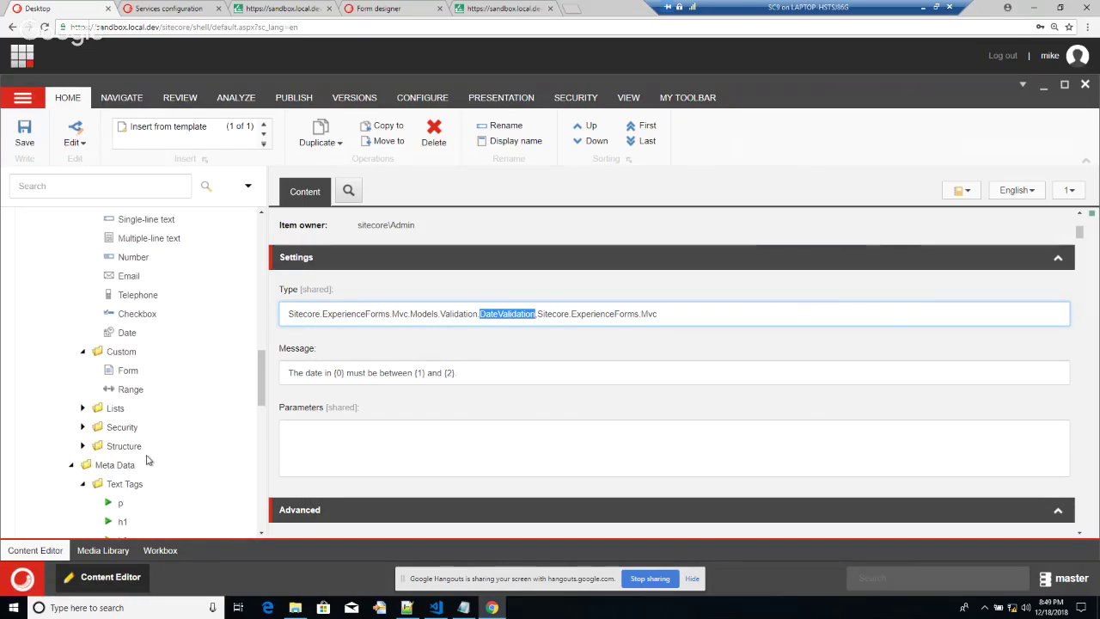
pyautogui.click(83, 445)
pyautogui.scroll(-3, 151, 382)
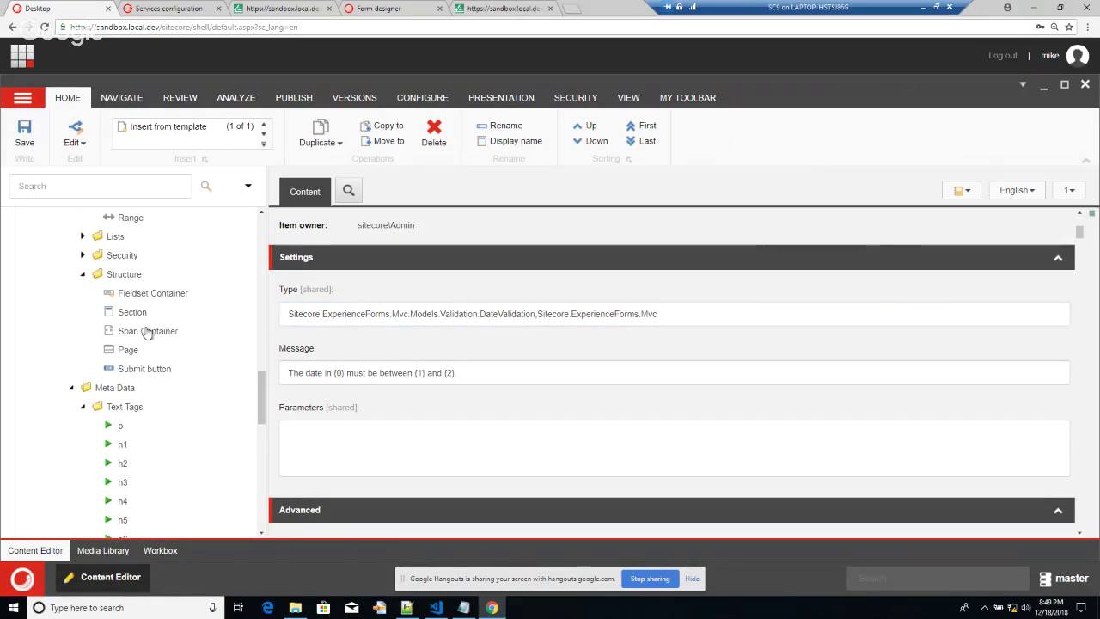
pyautogui.click(149, 295)
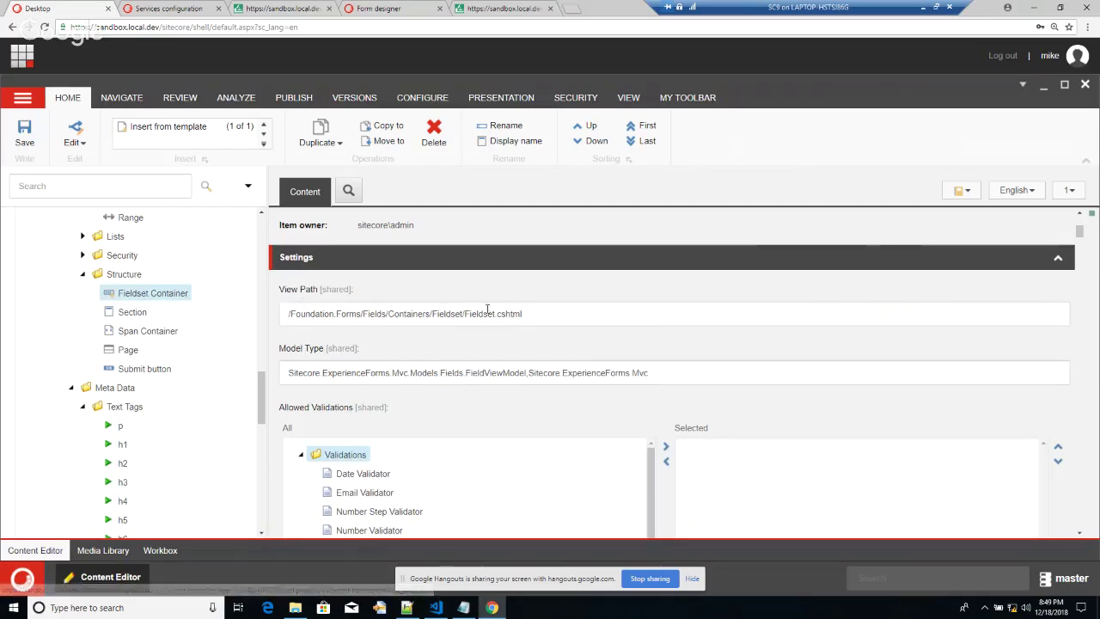
pyautogui.moveTo(524, 314); pyautogui.dragTo(273, 317)
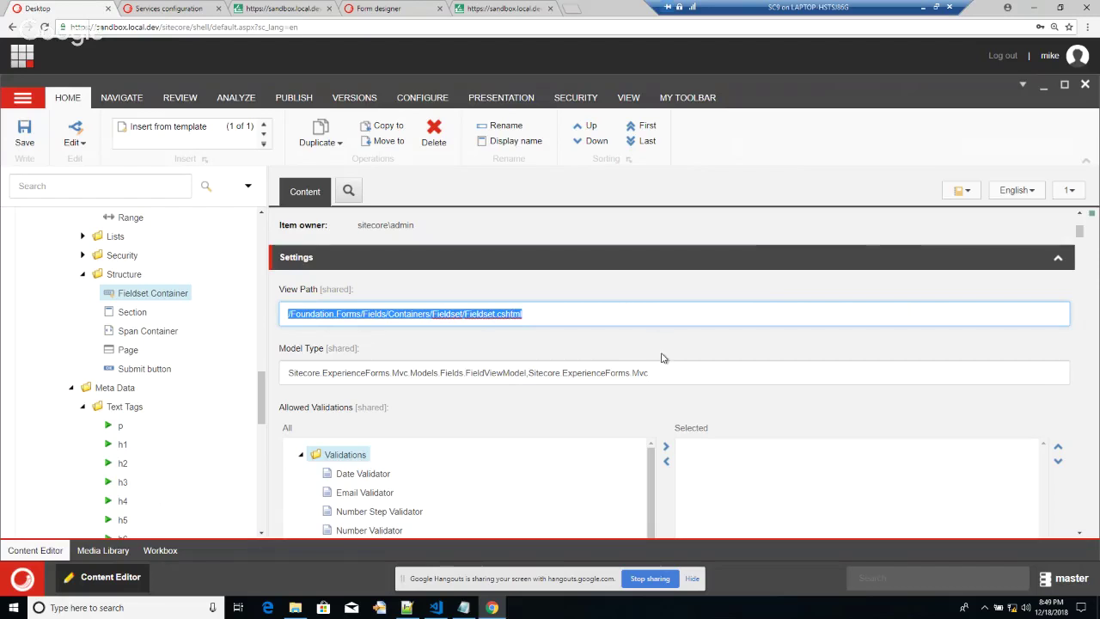
pyautogui.scroll(-3, 663, 355)
pyautogui.scroll(-1, 662, 357)
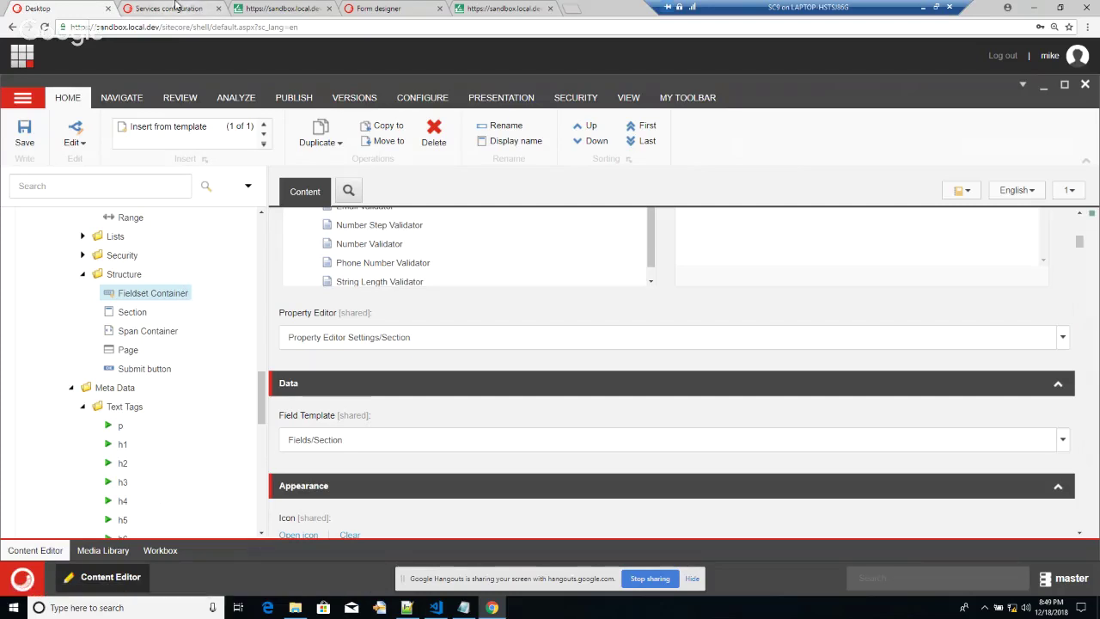
pyautogui.click(393, 8)
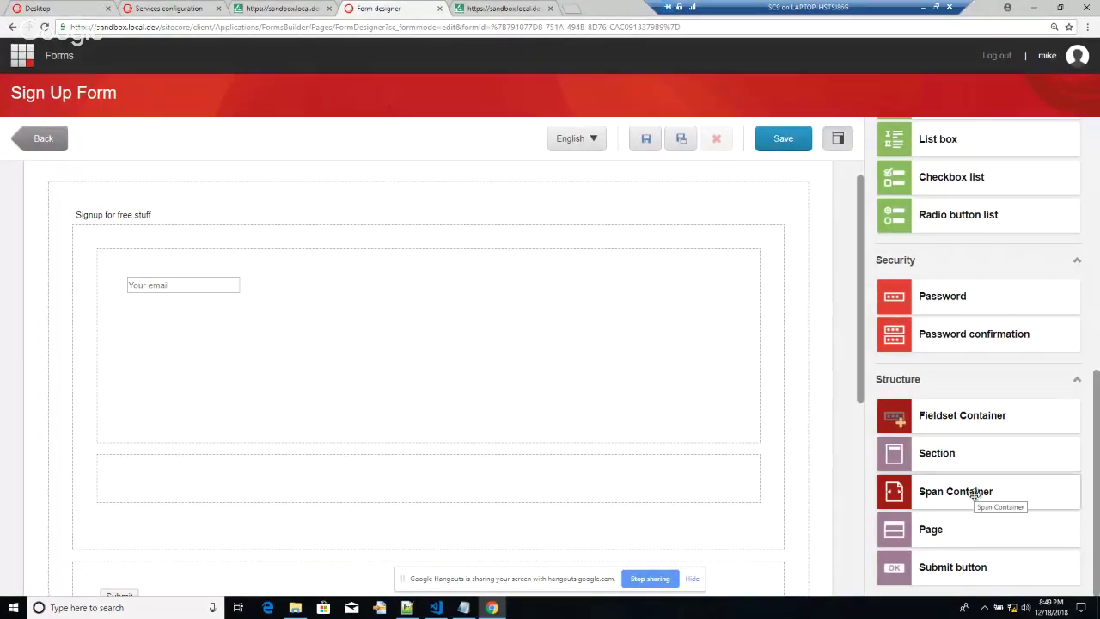
# Step: Add a Span Container to the form, then open Span.cshtml in Visual Studio Code
pyautogui.moveTo(974, 493); pyautogui.dragTo(256, 254)
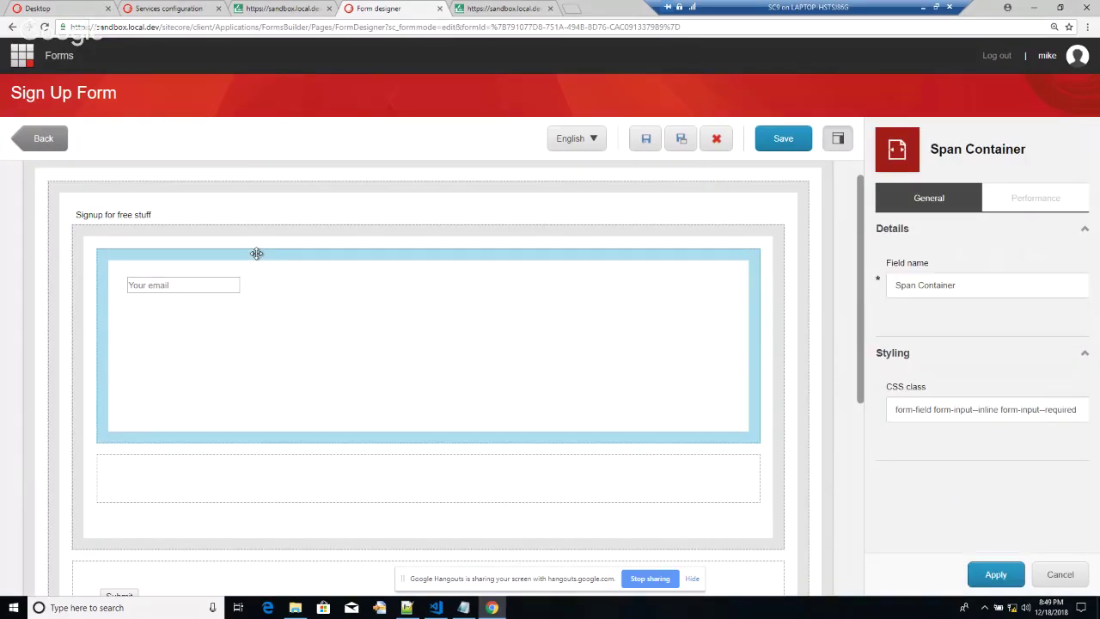
pyautogui.click(463, 607)
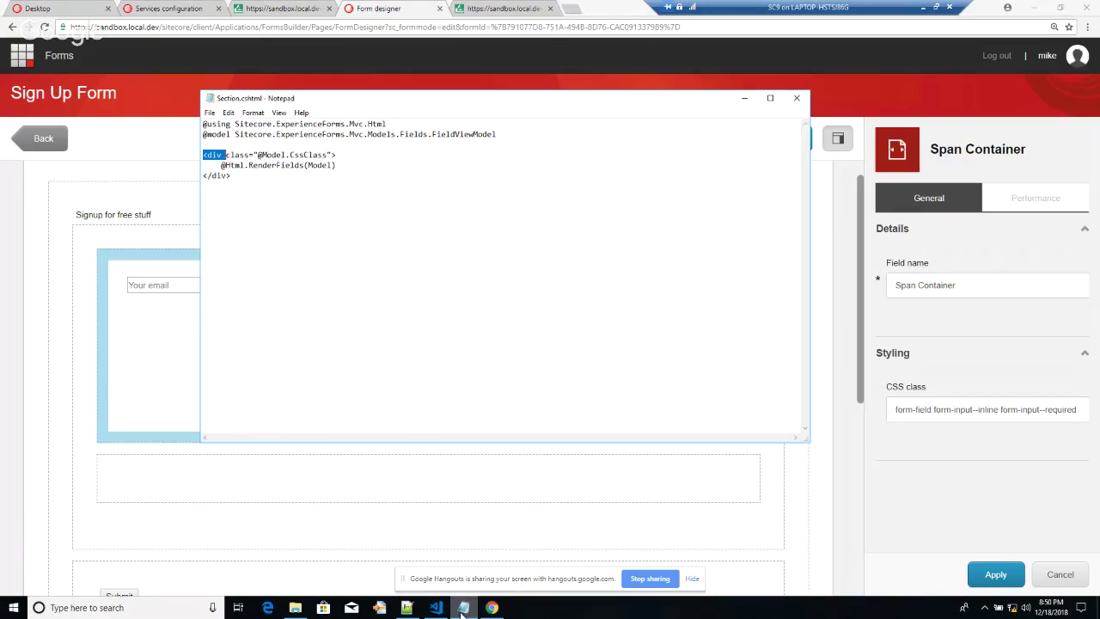
pyautogui.click(436, 608)
pyautogui.click(127, 452)
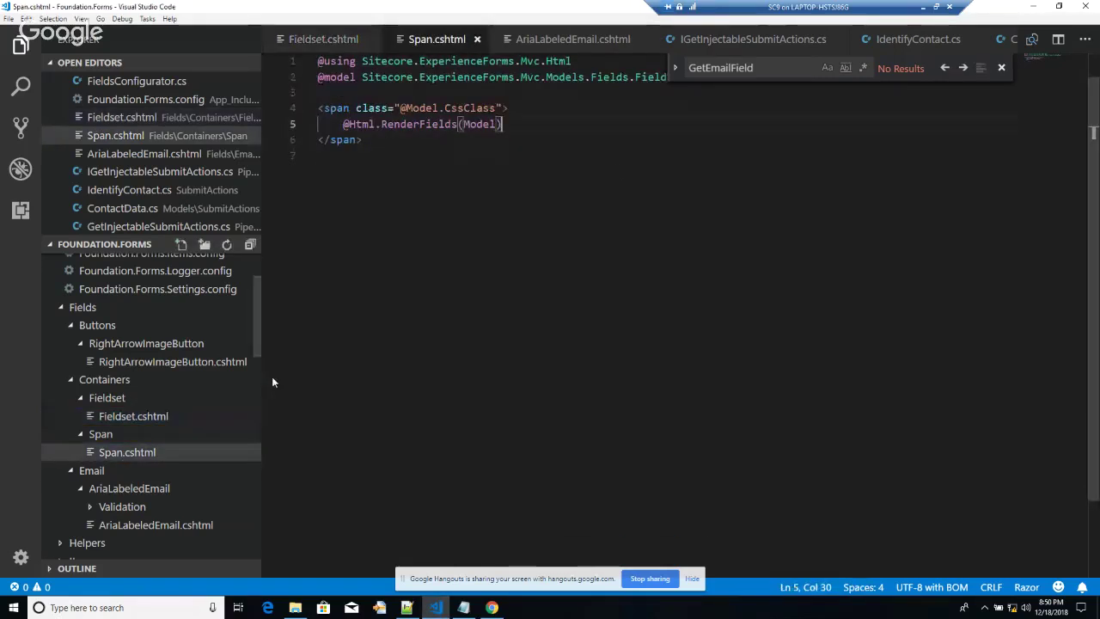
# Step: Review the span markup on lines 4–6 of Span.cshtml, then return to the Content Editor
pyautogui.moveTo(466, 150); pyautogui.dragTo(314, 105)
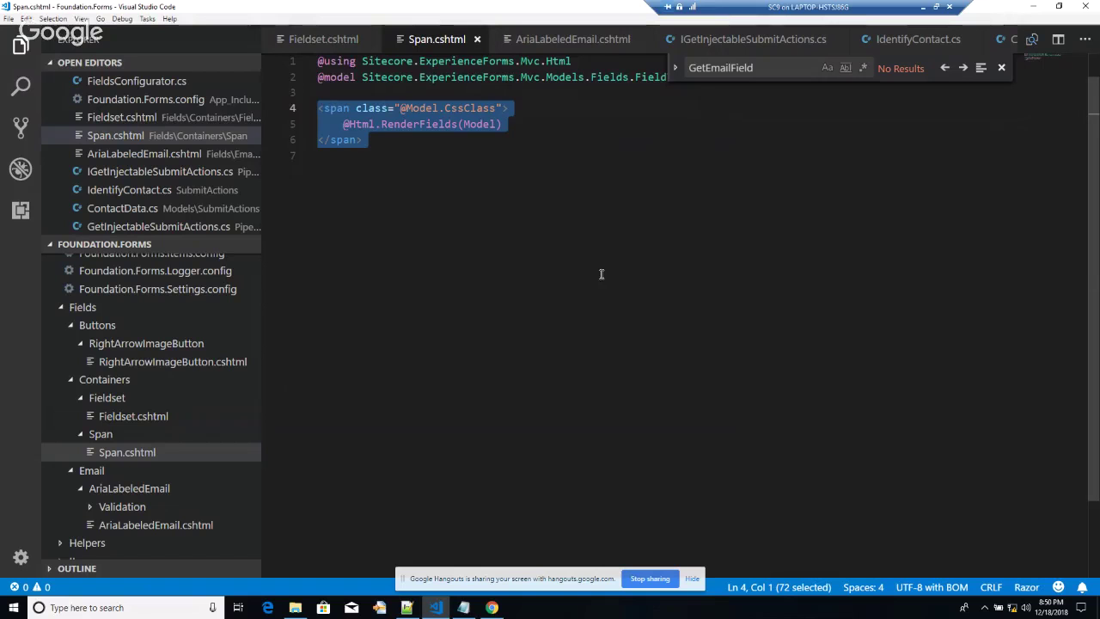
pyautogui.doubleClick(335, 107)
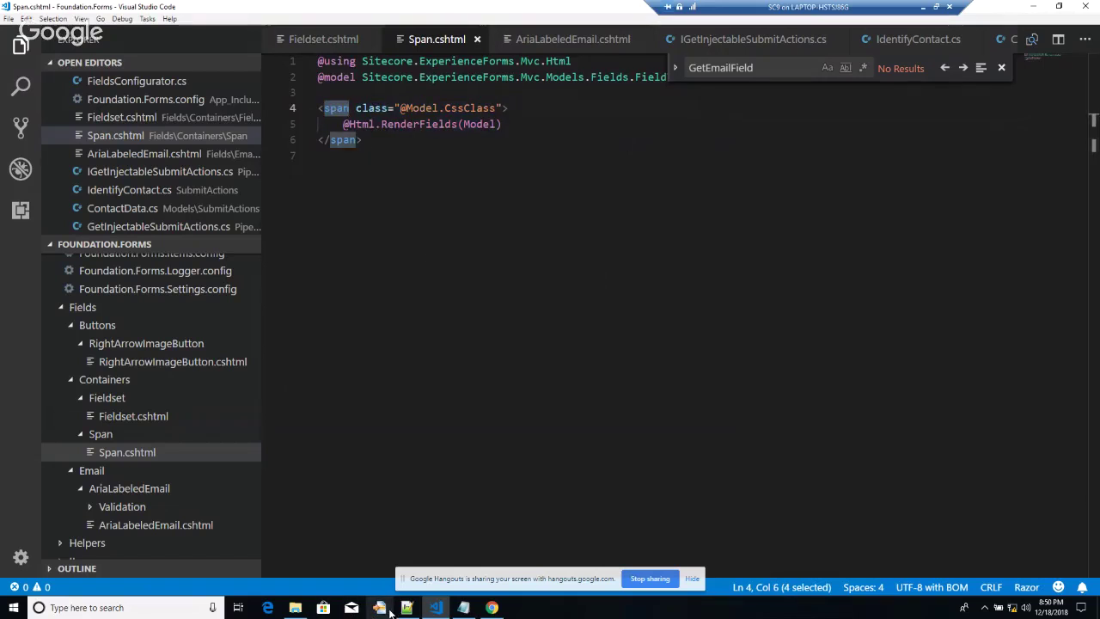
pyautogui.click(498, 609)
pyautogui.click(37, 8)
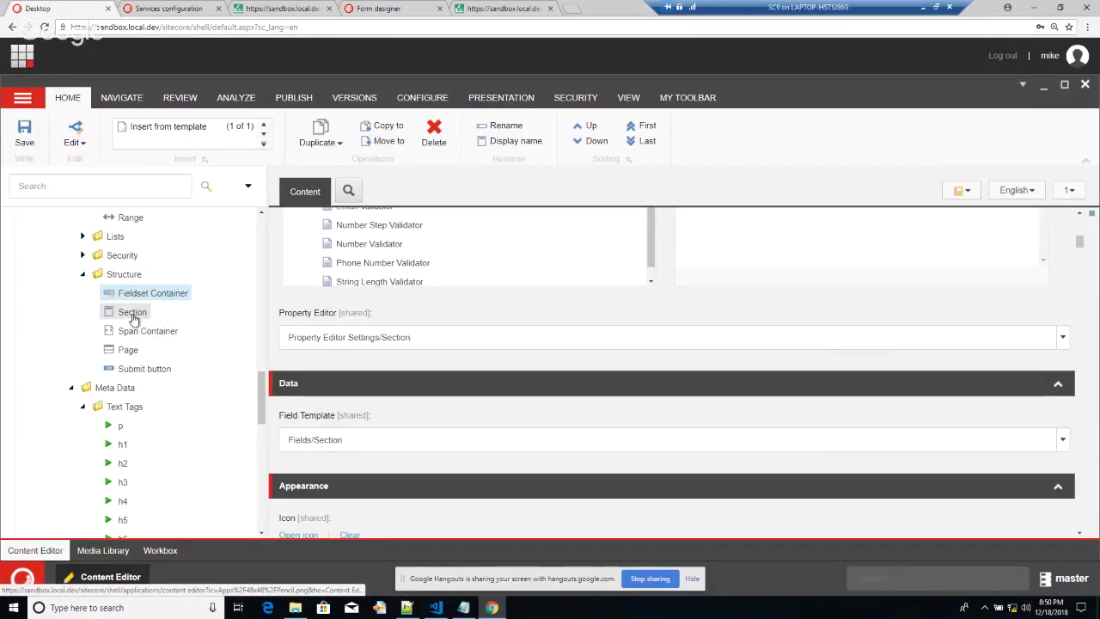
# Step: Check that Span Container's View Path is /Foundation Forms/Fields/Containers/Span/Span.cshtml, then return to the designer
pyautogui.click(142, 335)
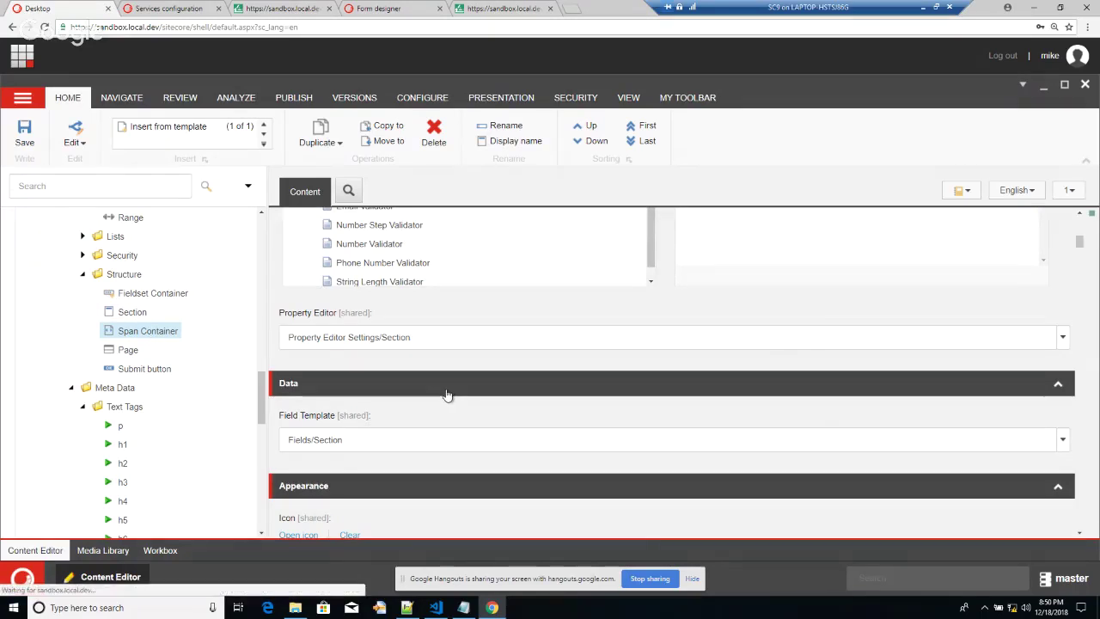
pyautogui.tripleClick(597, 373)
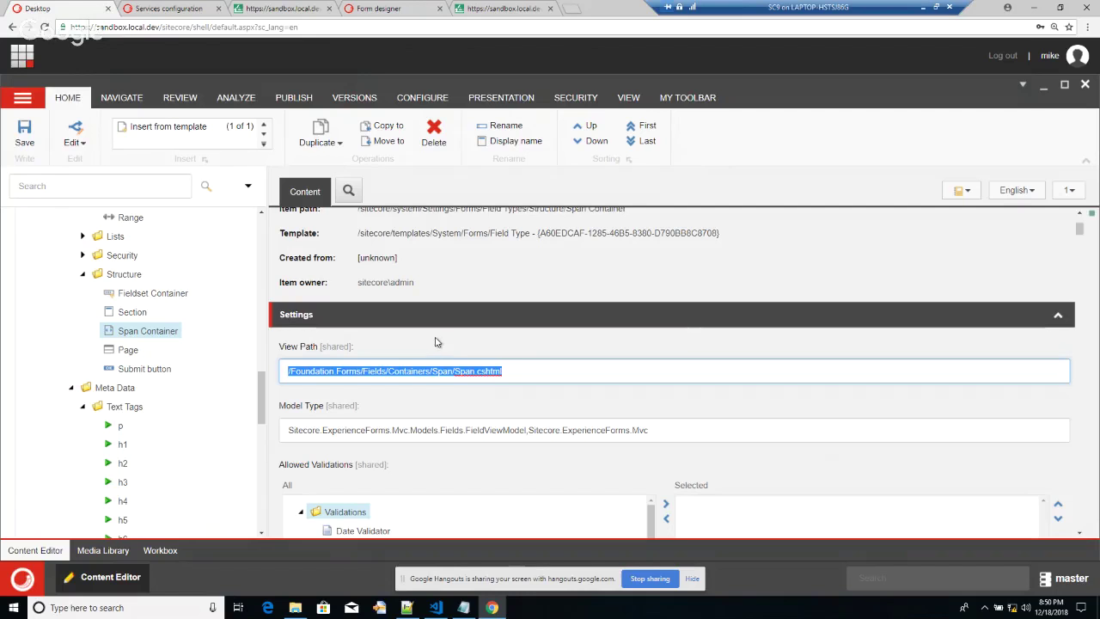
pyautogui.moveTo(435, 612)
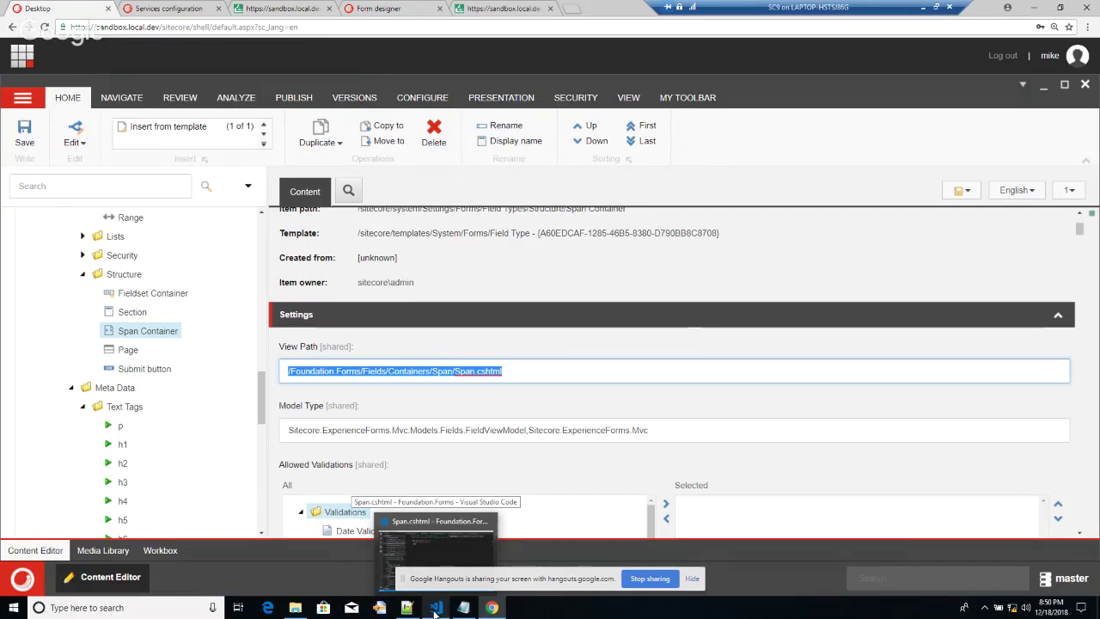
pyautogui.click(415, 7)
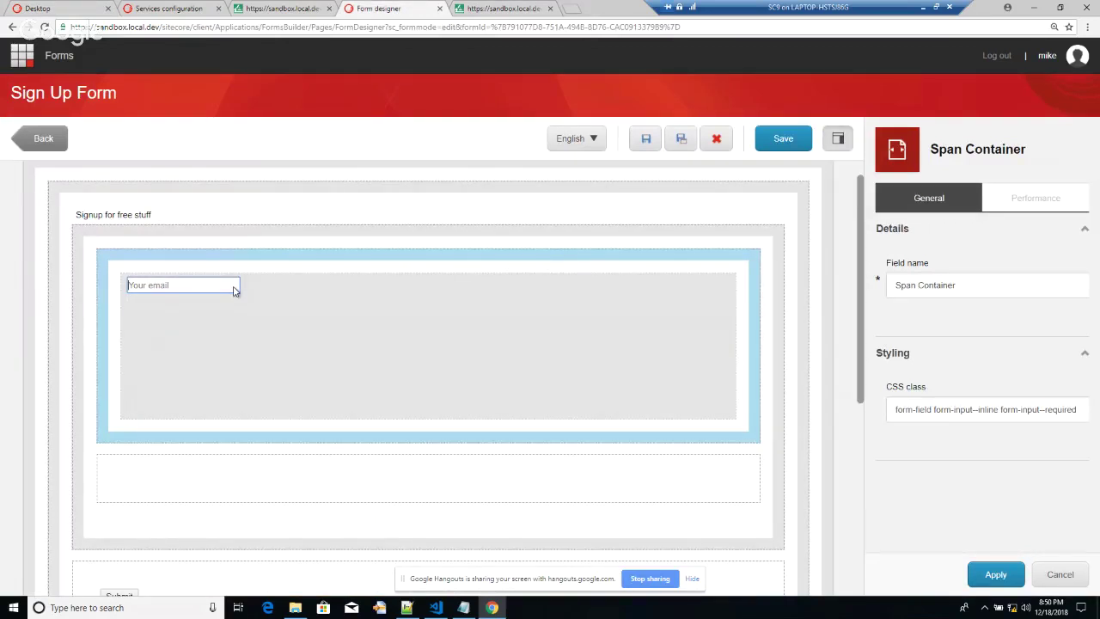
# Step: Review the email field's Email and String Length validators, then switch to the form preview
pyautogui.click(237, 290)
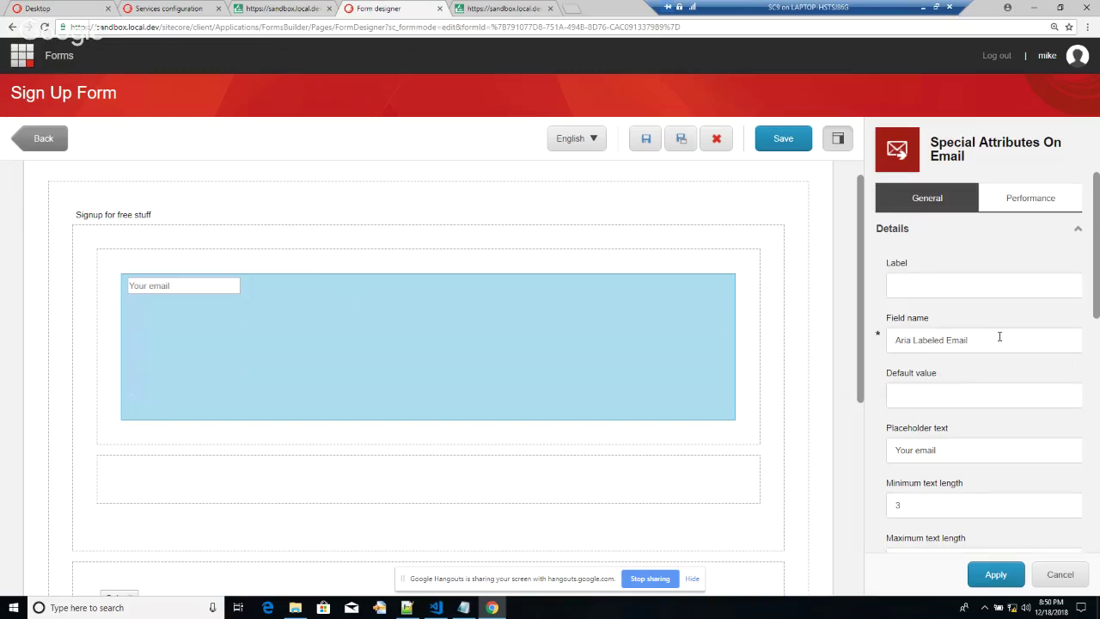
pyautogui.scroll(-3, 1000, 336)
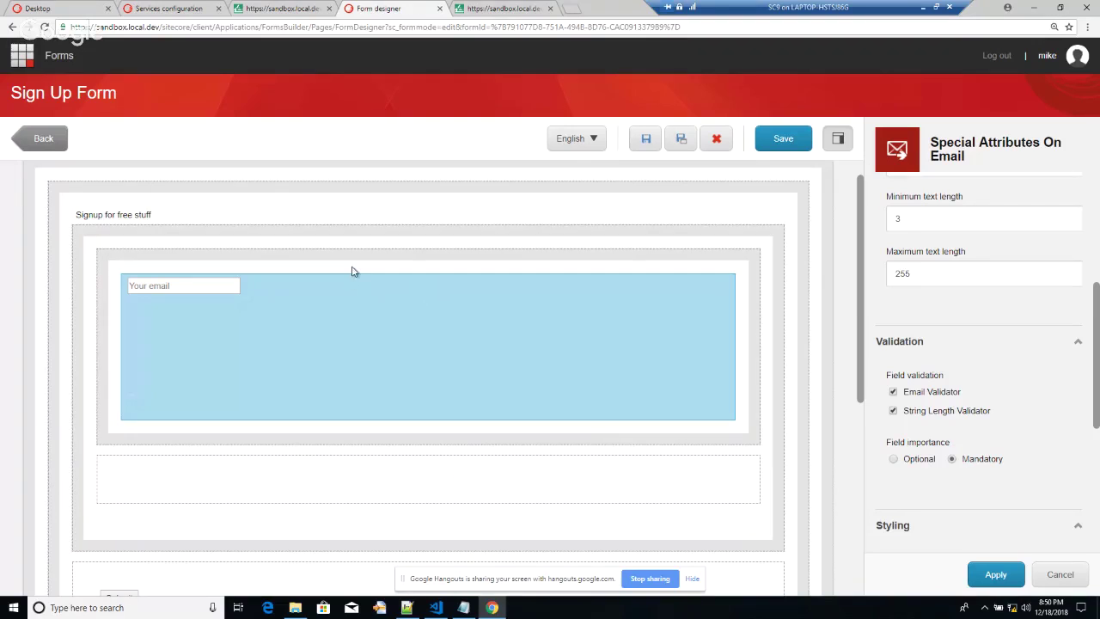
pyautogui.click(507, 8)
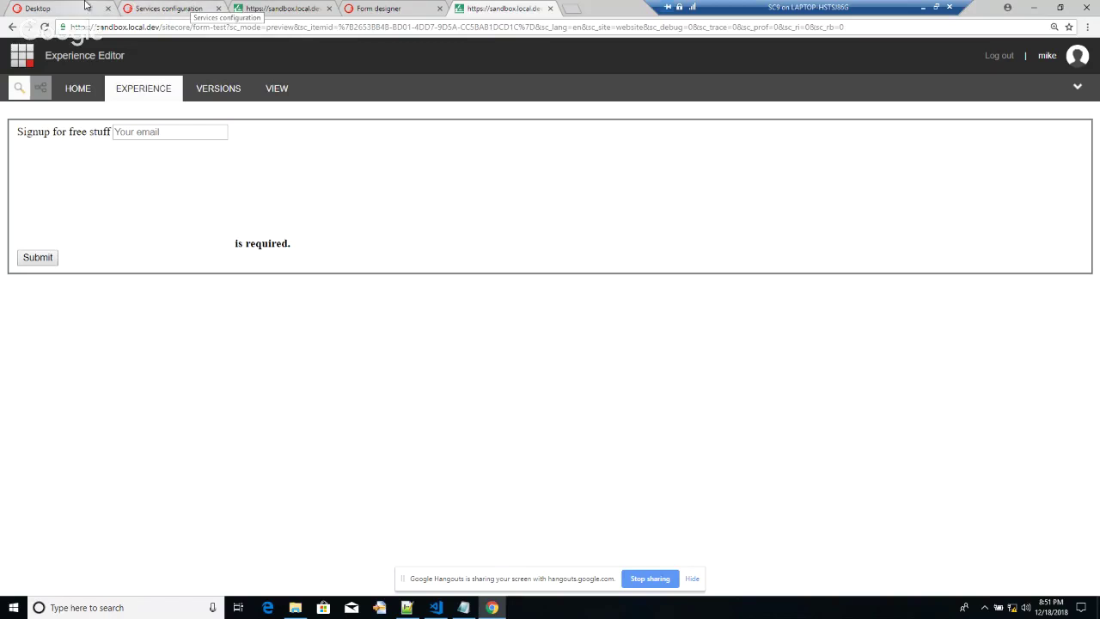
pyautogui.click(389, 8)
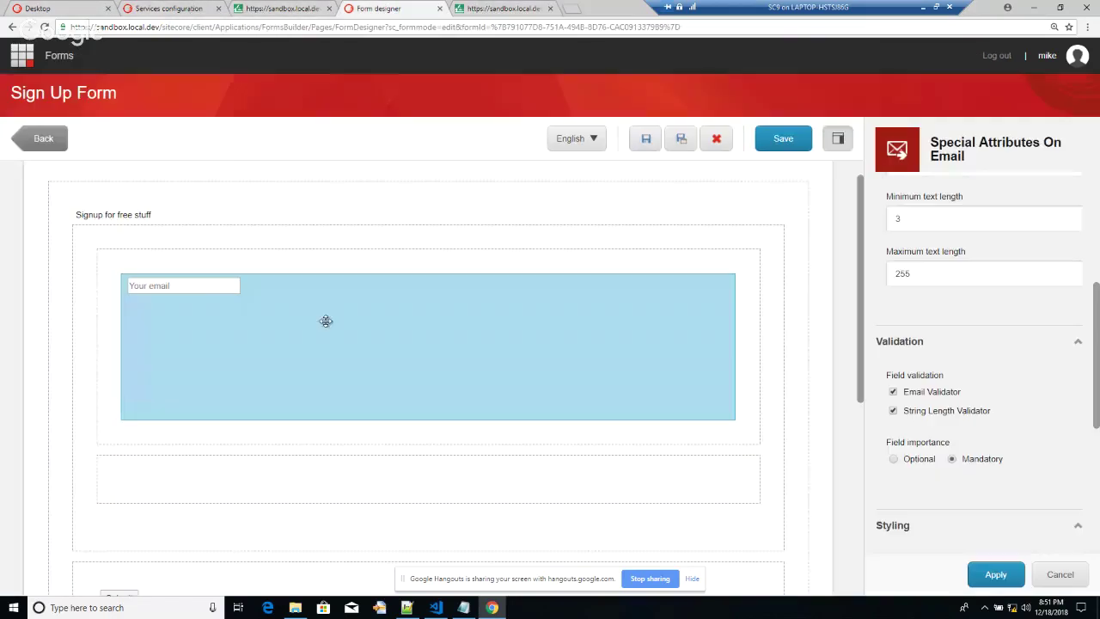
pyautogui.click(50, 7)
pyautogui.scroll(-5, 165, 404)
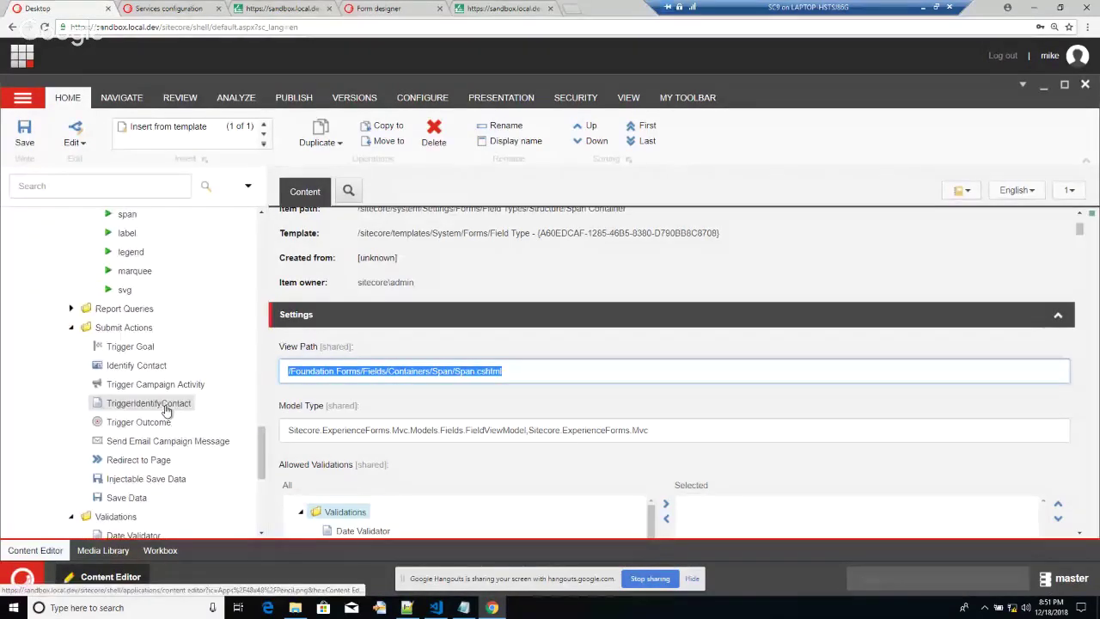
pyautogui.scroll(-3, 165, 410)
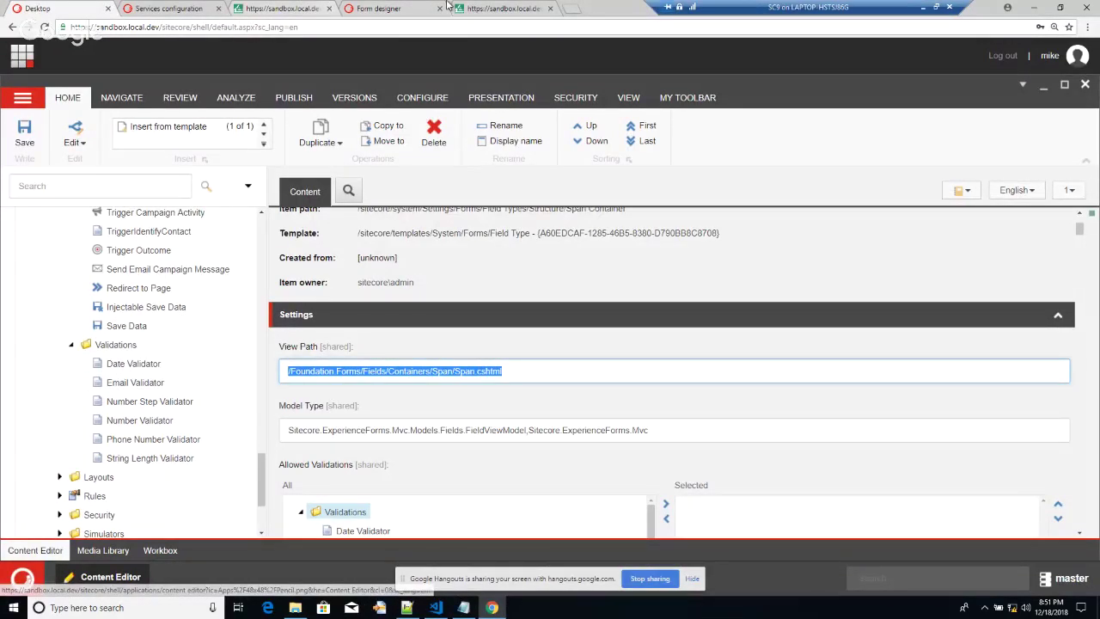
pyautogui.click(500, 9)
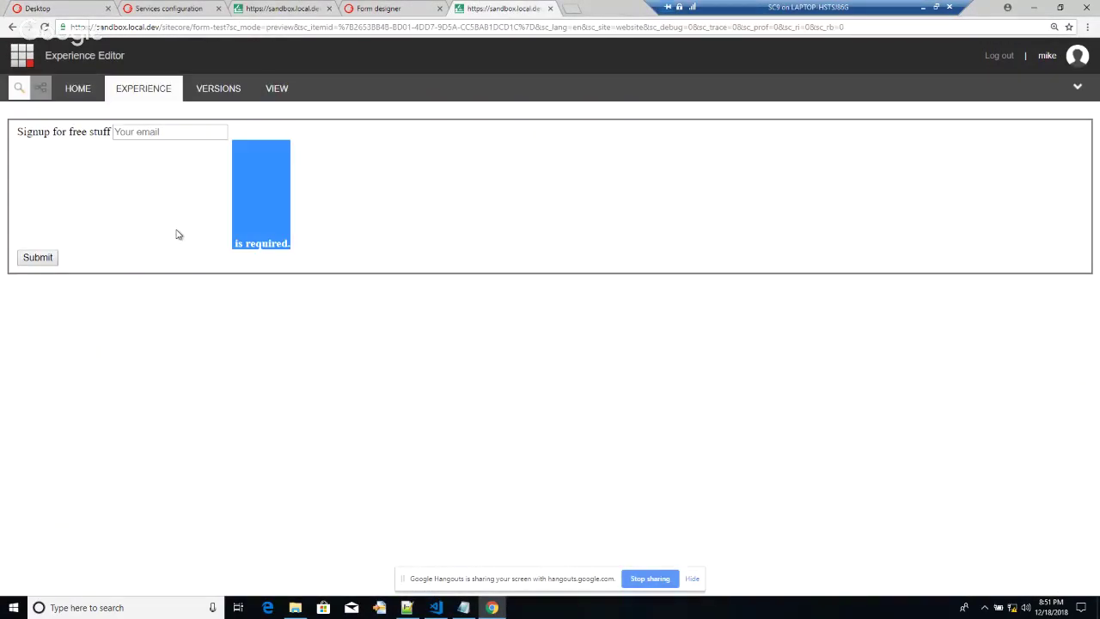
pyautogui.moveTo(322, 240); pyautogui.dragTo(178, 234)
pyautogui.click(222, 237)
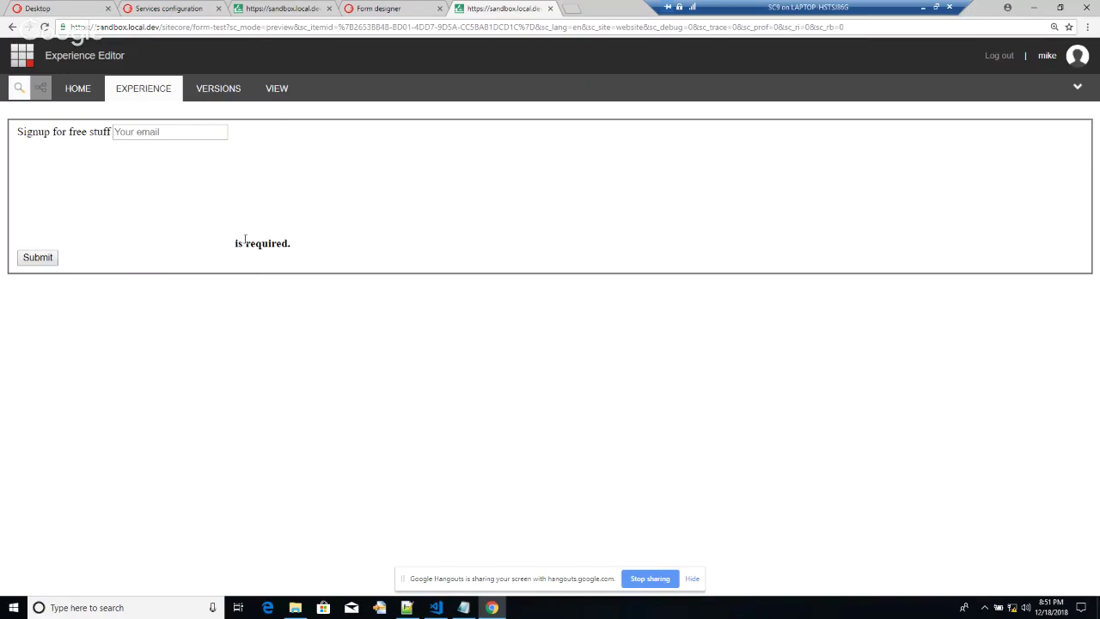
pyautogui.rightClick(247, 243)
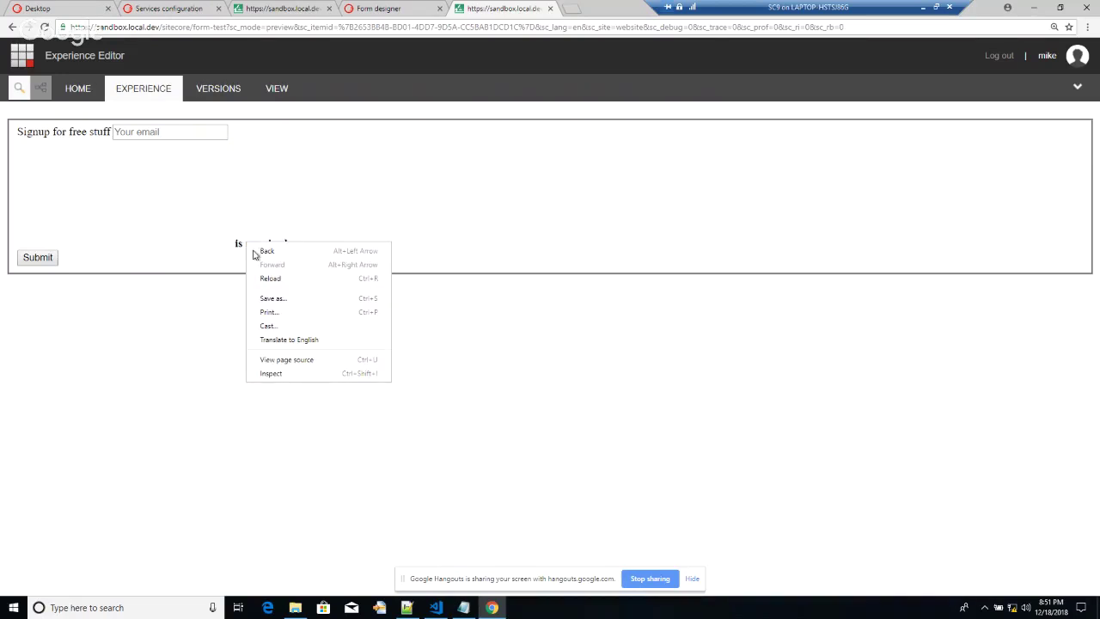
pyautogui.click(305, 370)
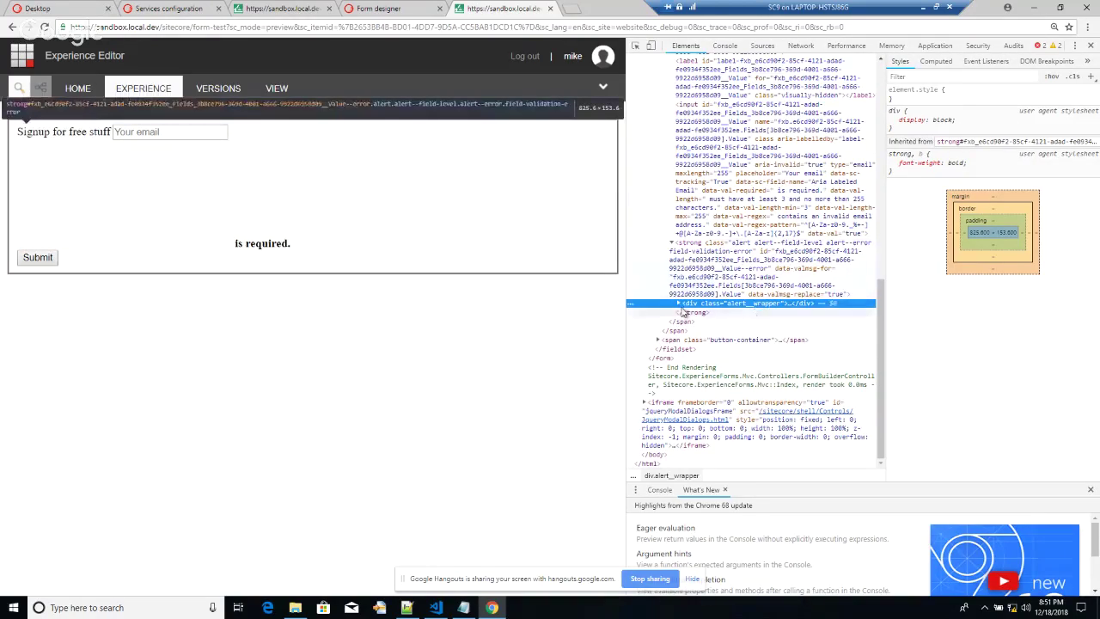
pyautogui.click(679, 304)
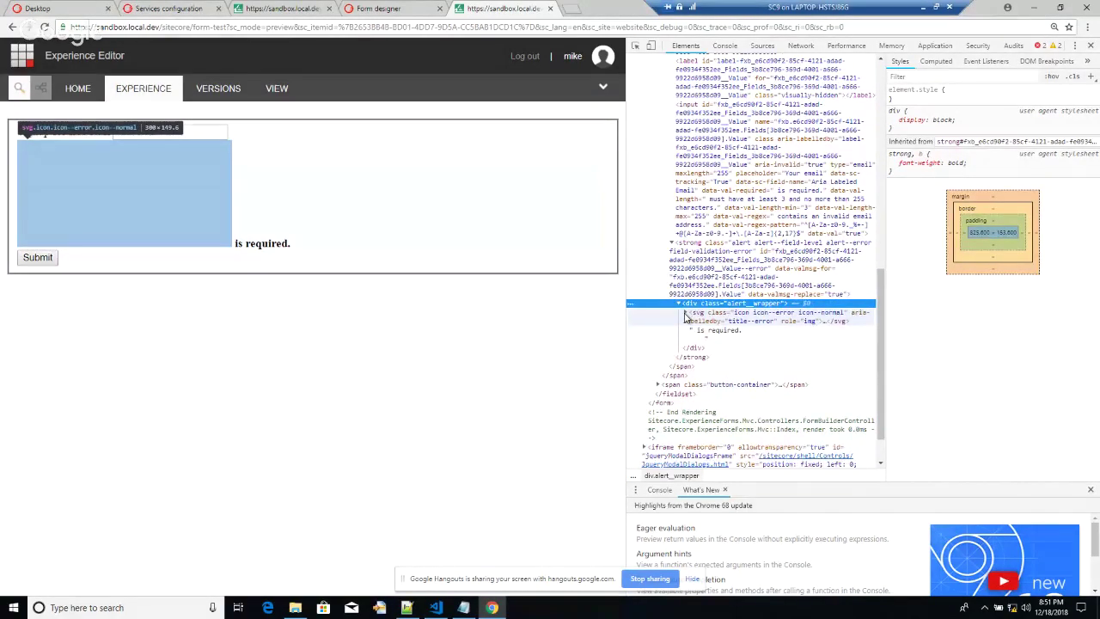
pyautogui.click(686, 313)
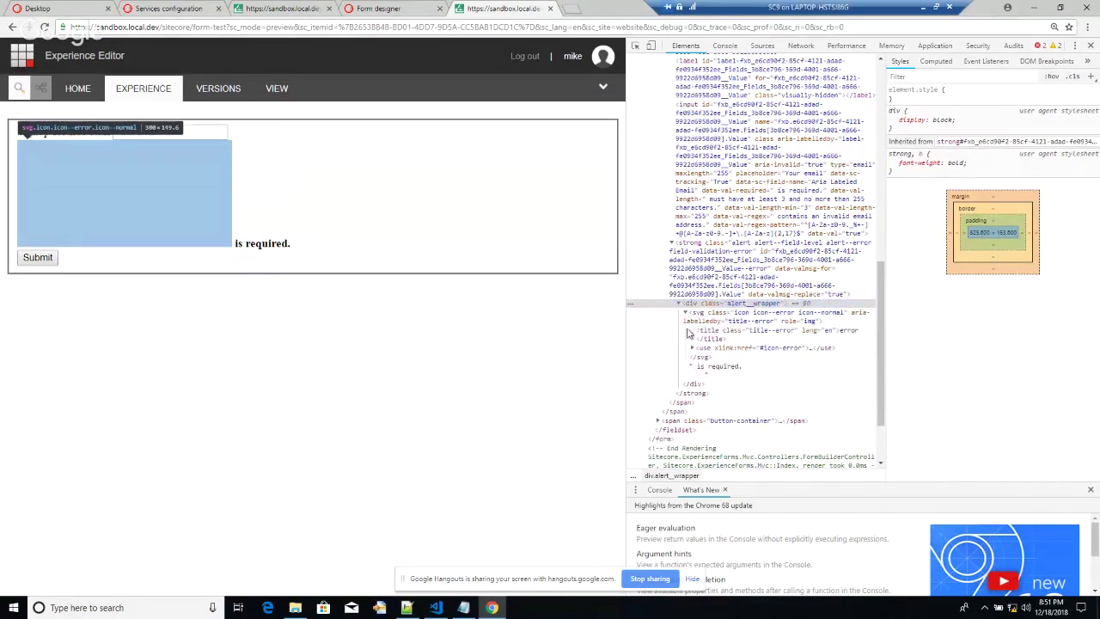
pyautogui.click(1088, 44)
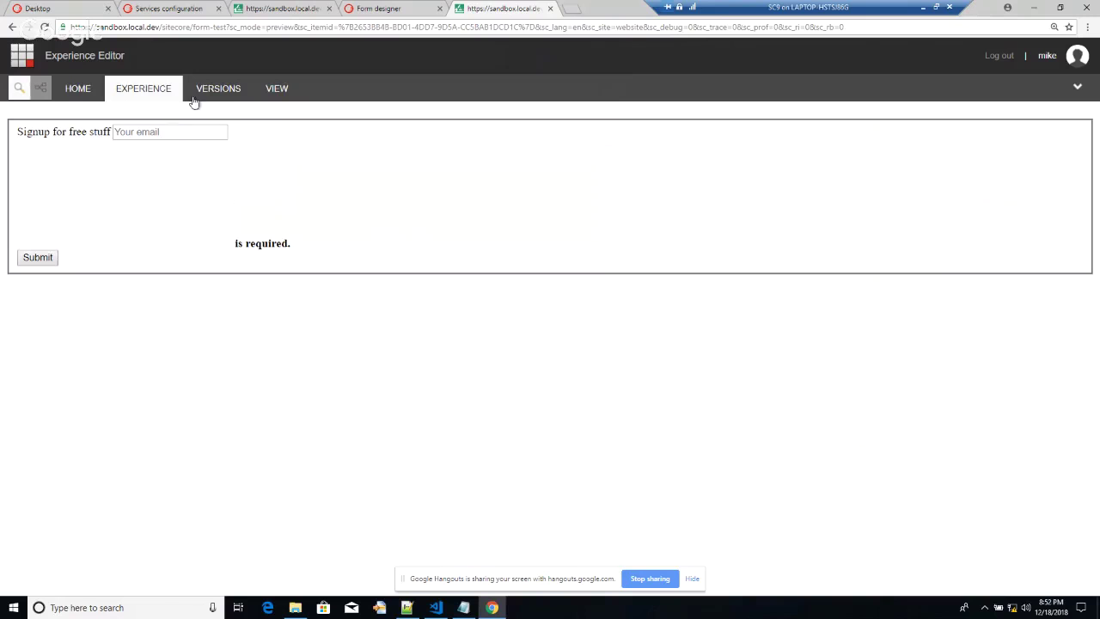
# Step: Reload the form preview, then inspect the empty section and Submit button properties in the designer
pyautogui.click(488, 28)
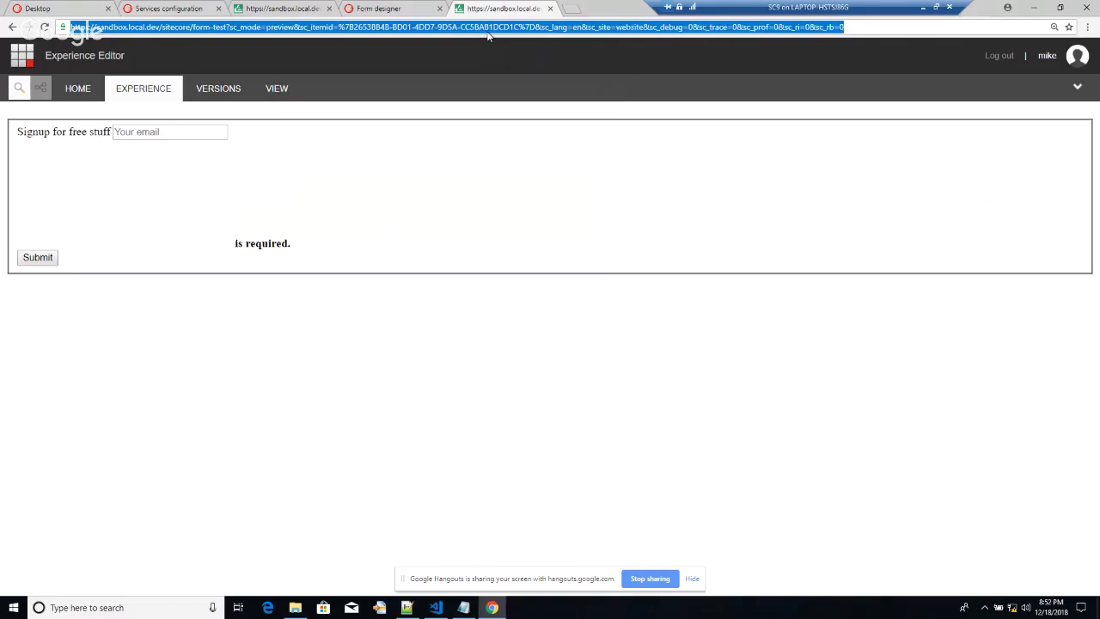
pyautogui.press('End')
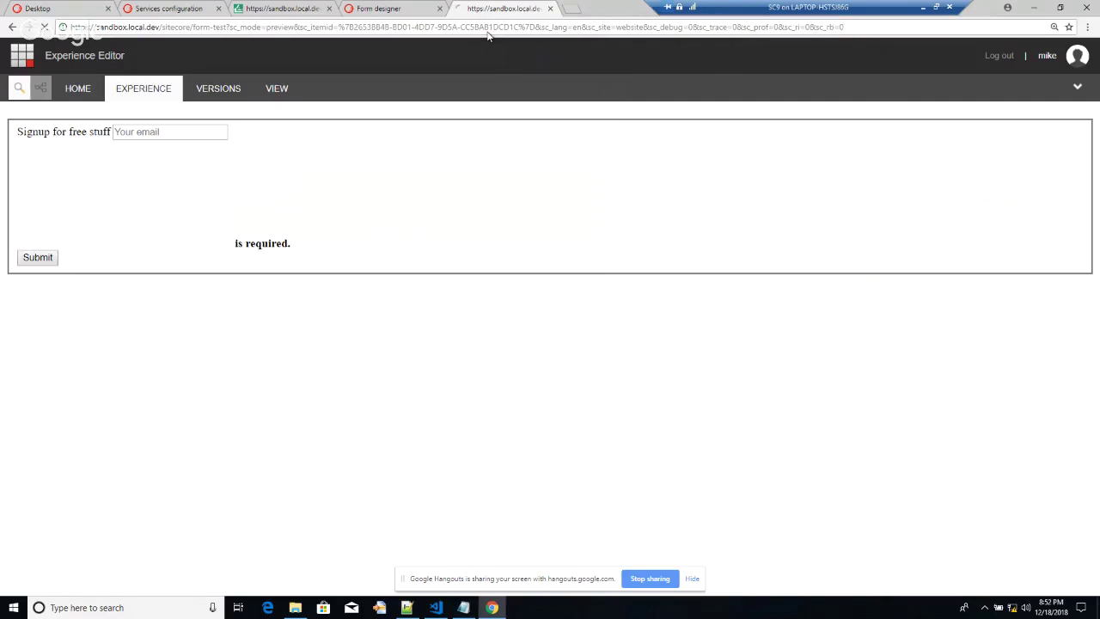
pyautogui.click(389, 8)
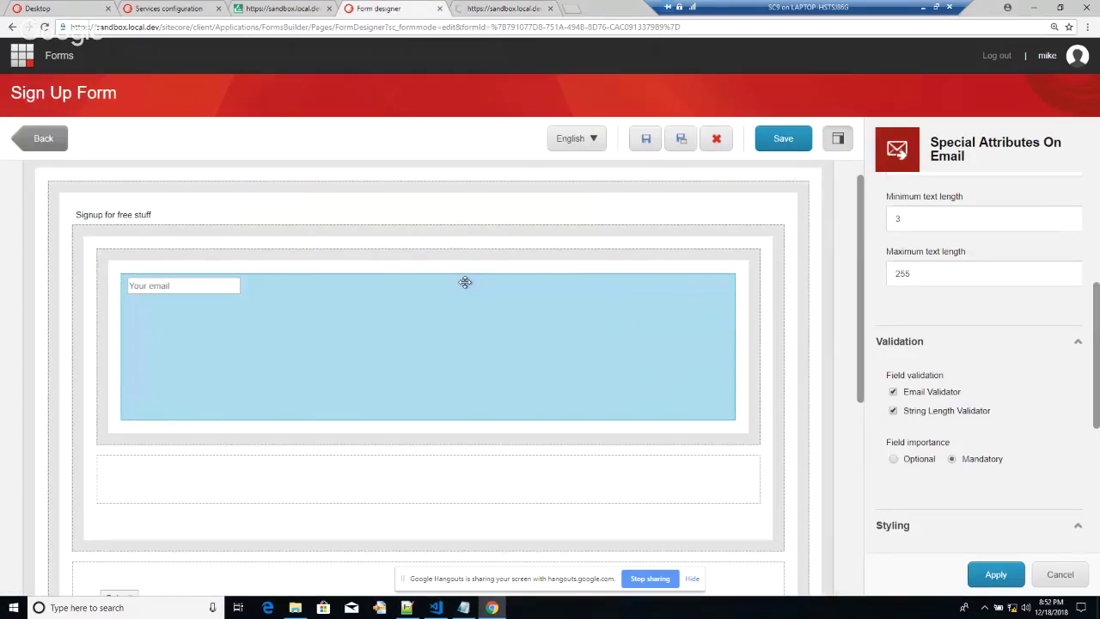
pyautogui.scroll(-2, 410, 295)
pyautogui.scroll(2, 289, 287)
pyautogui.scroll(-1, 424, 468)
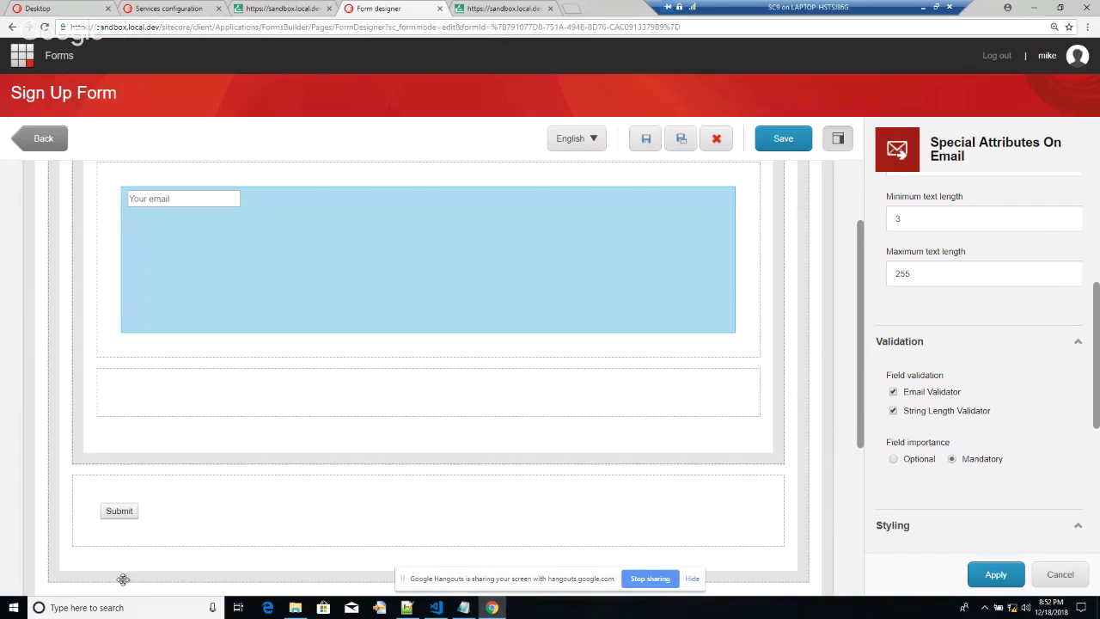
pyautogui.click(189, 399)
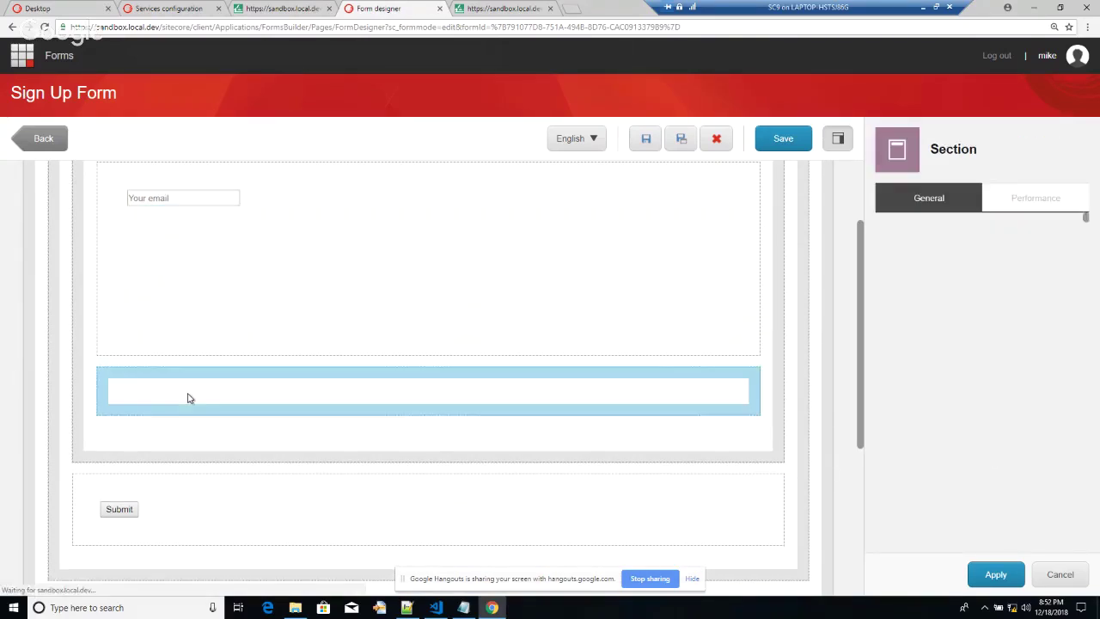
pyautogui.scroll(-1, 187, 395)
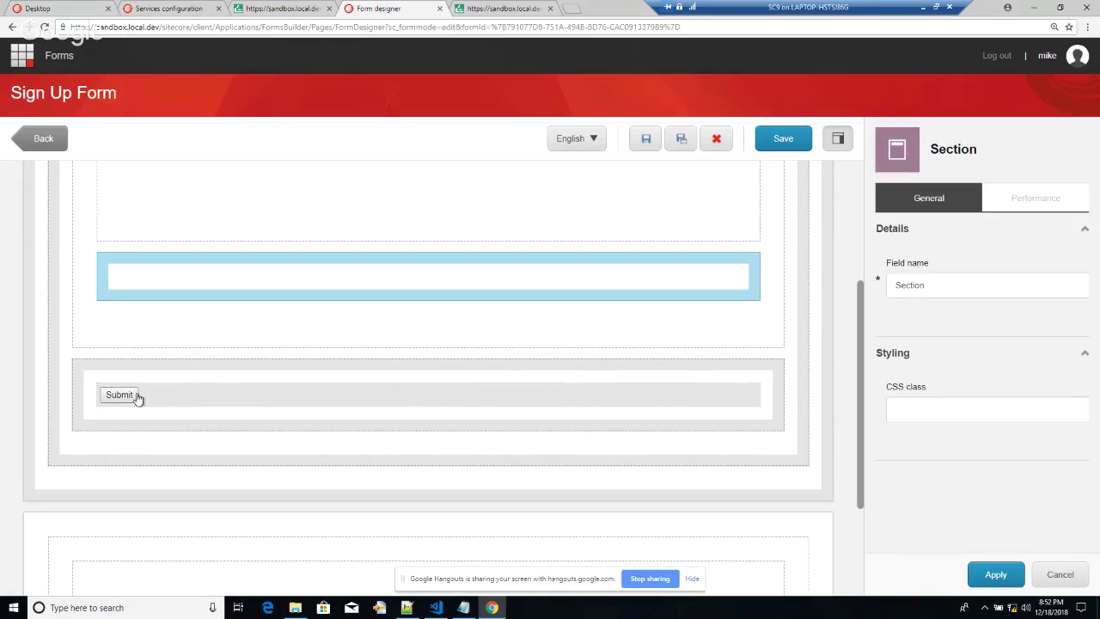
pyautogui.click(138, 396)
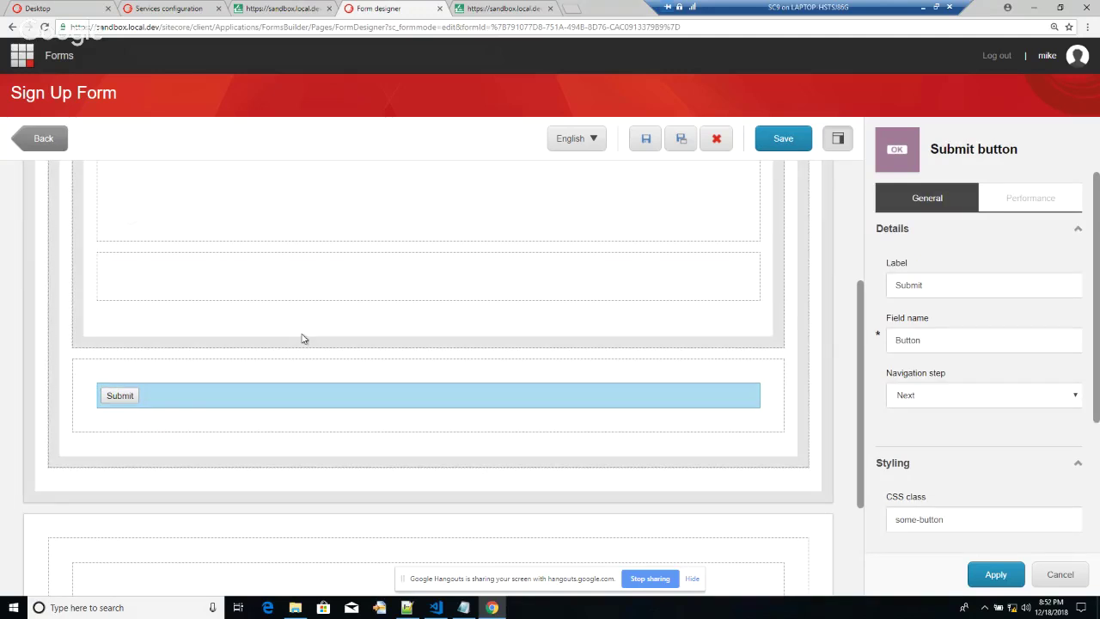
pyautogui.scroll(-2, 257, 404)
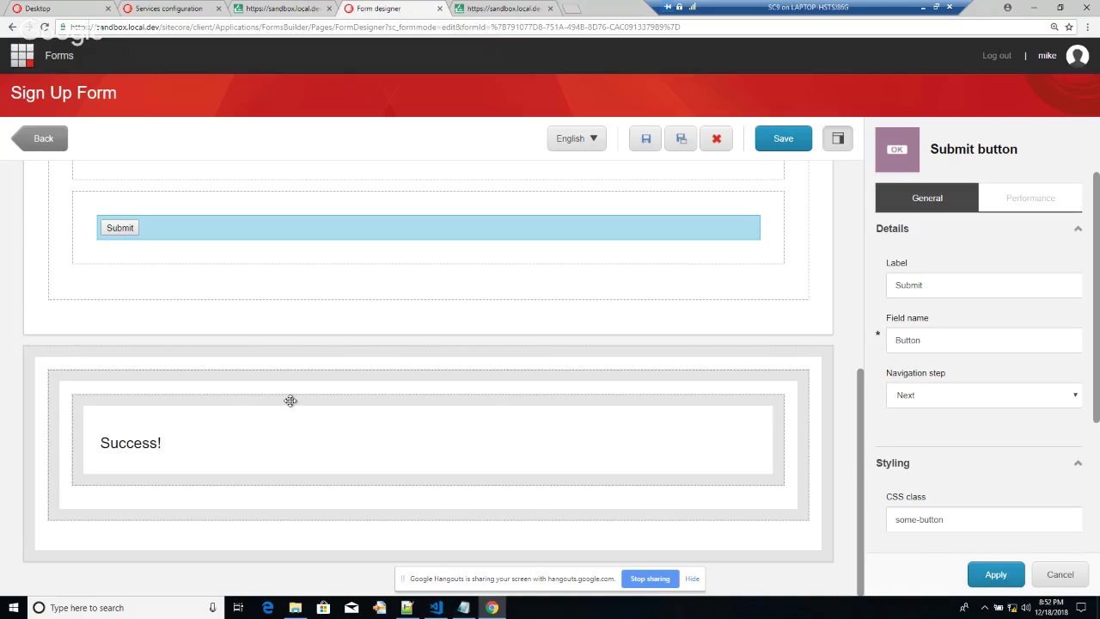
# Step: Submit the empty preview form, confirming 'is required.' still appears
pyautogui.click(503, 9)
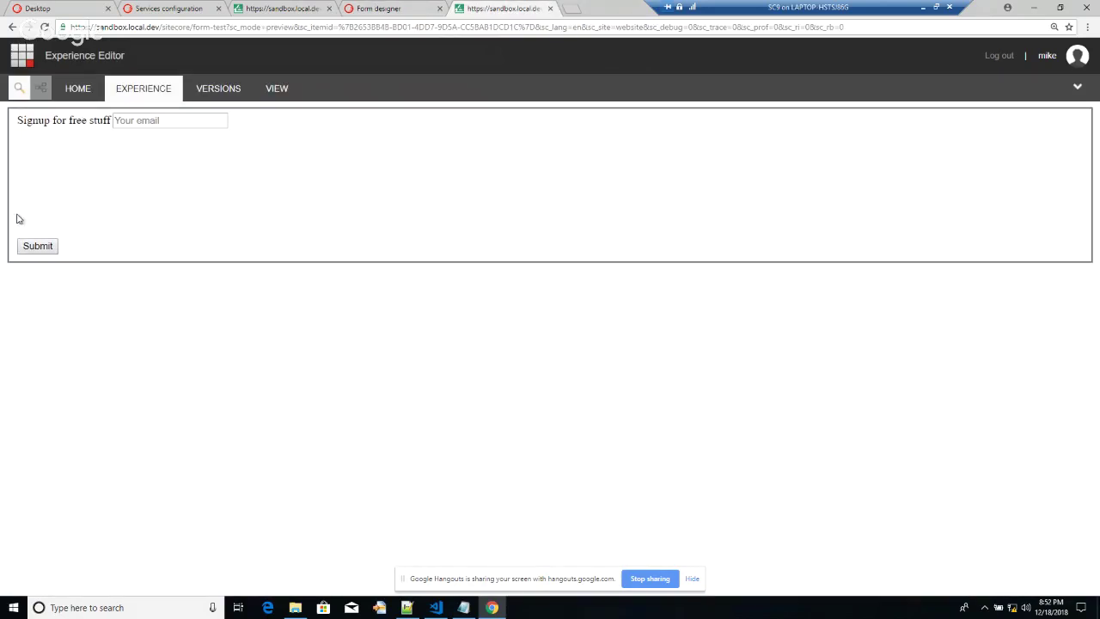
pyautogui.click(27, 248)
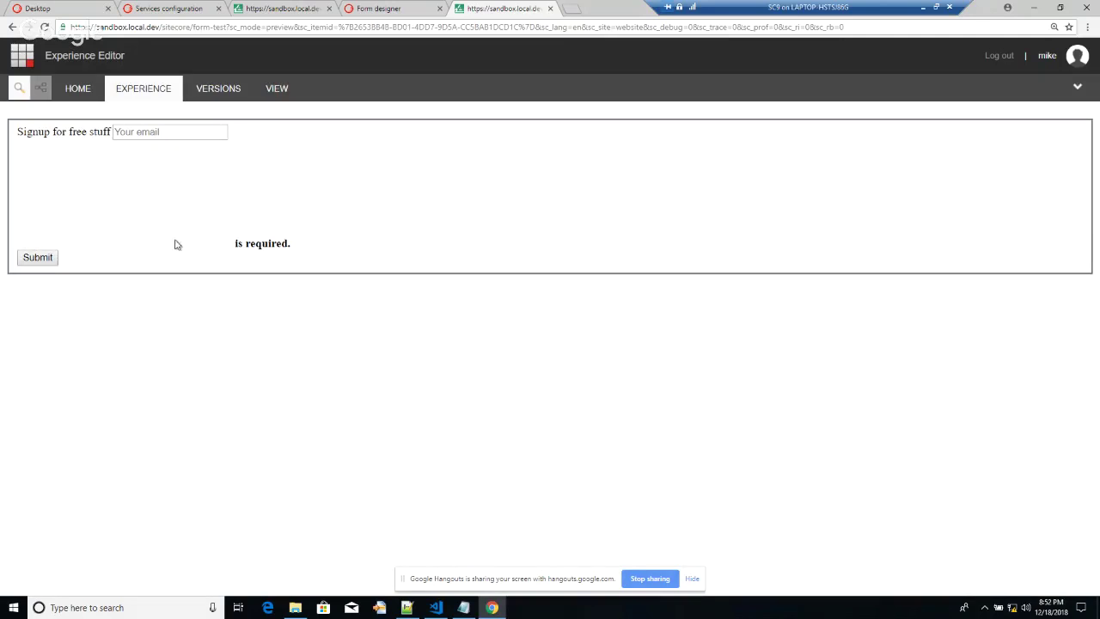
pyautogui.click(35, 8)
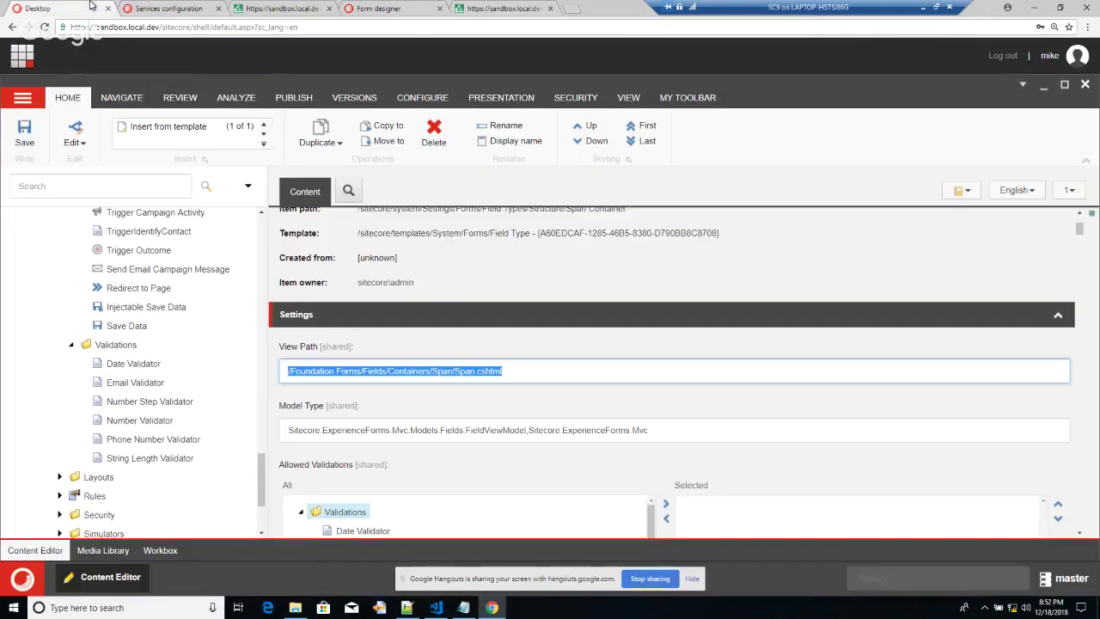
# Step: Show the LA UG form item's settings, then bring back the Sign Up Form designer
pyautogui.scroll(15, 135, 380)
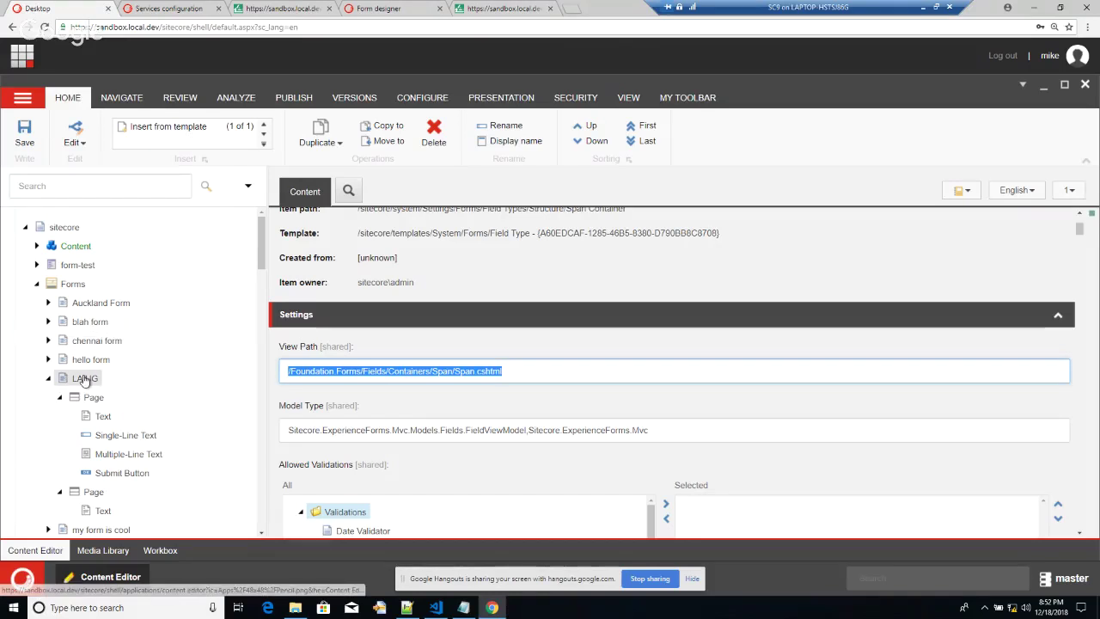
pyautogui.click(85, 379)
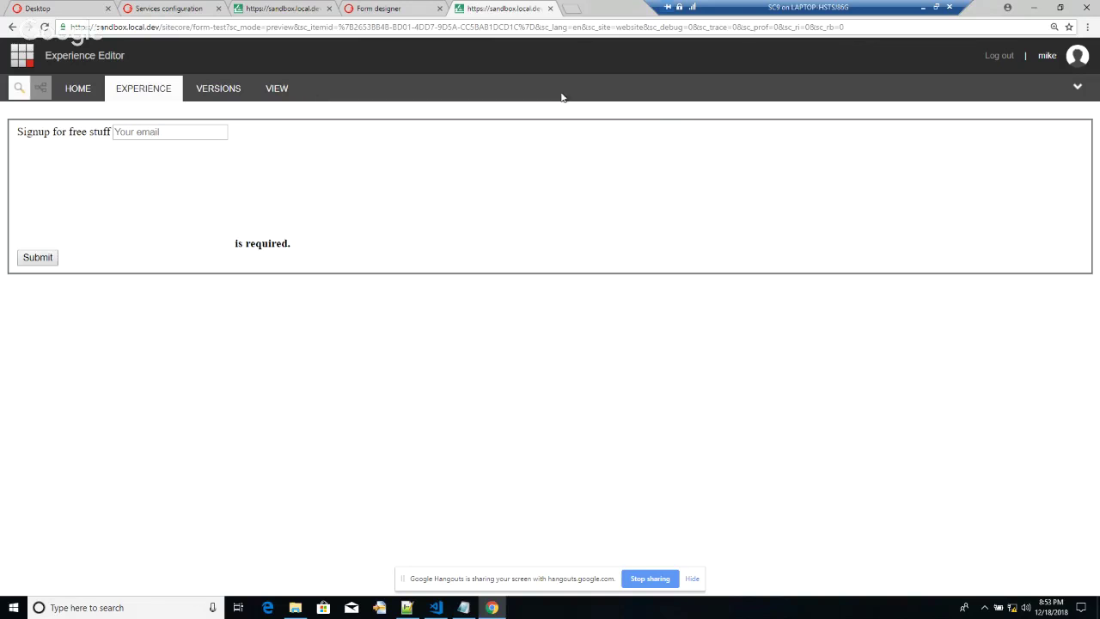
pyautogui.click(385, 8)
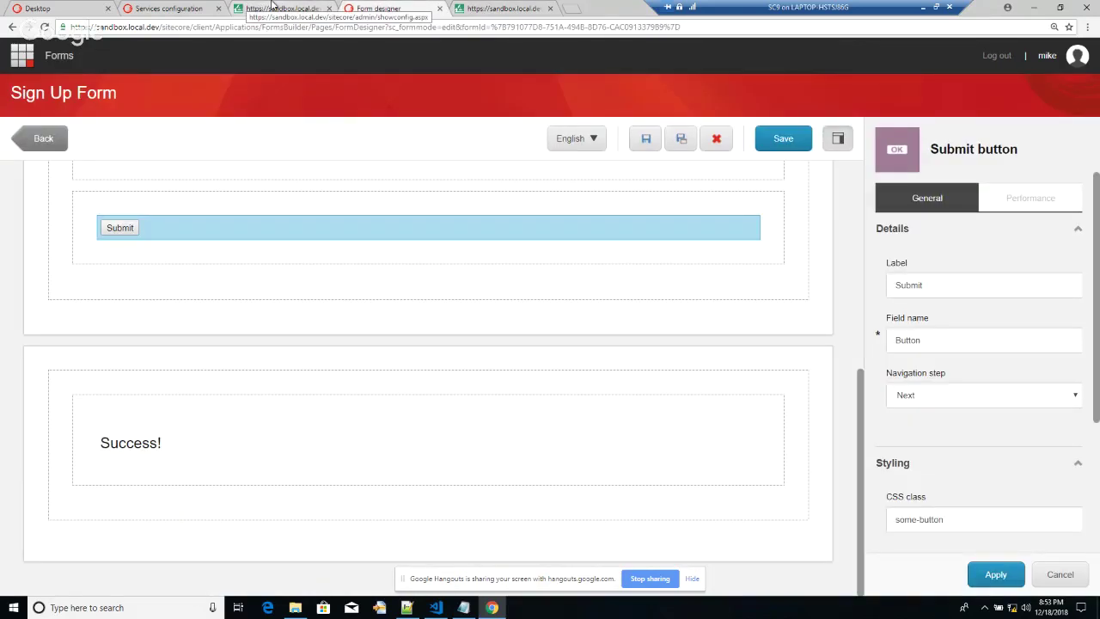
pyautogui.click(272, 5)
pyautogui.click(38, 8)
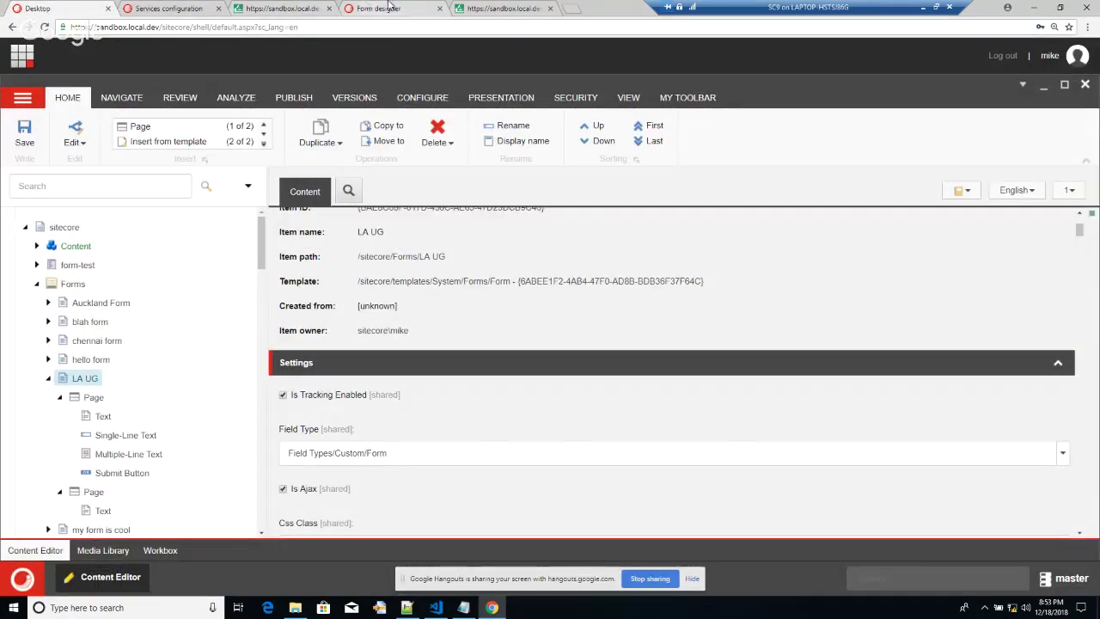
pyautogui.click(378, 7)
pyautogui.scroll(6, 265, 298)
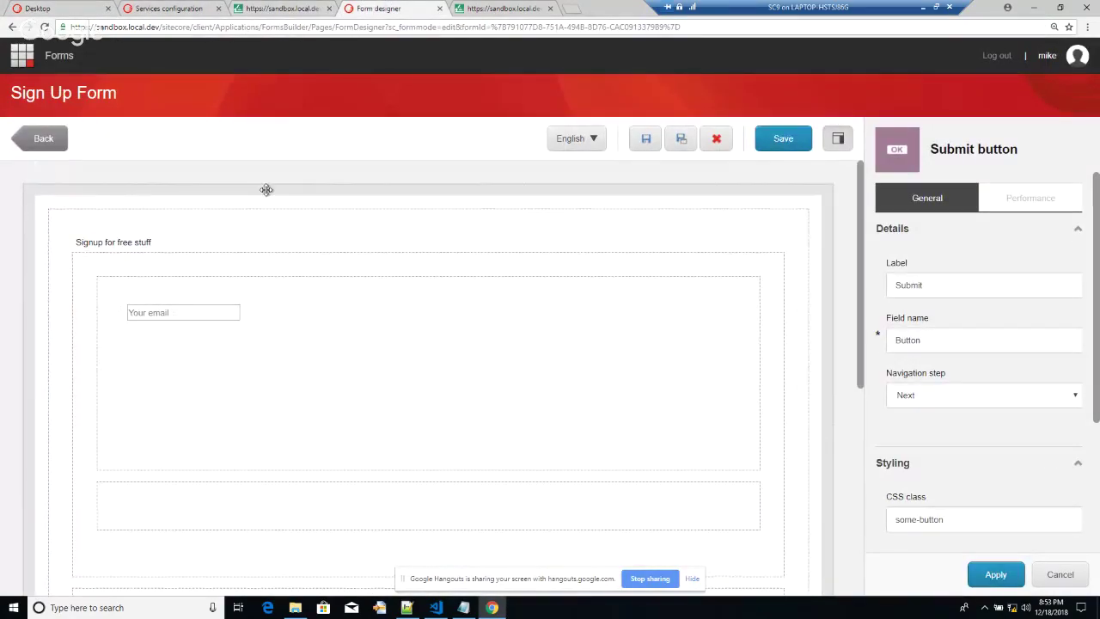
# Step: Review the form's Advanced settings and its Dec 11–18, 2018 performance stats, all zero
pyautogui.click(268, 189)
pyautogui.click(573, 168)
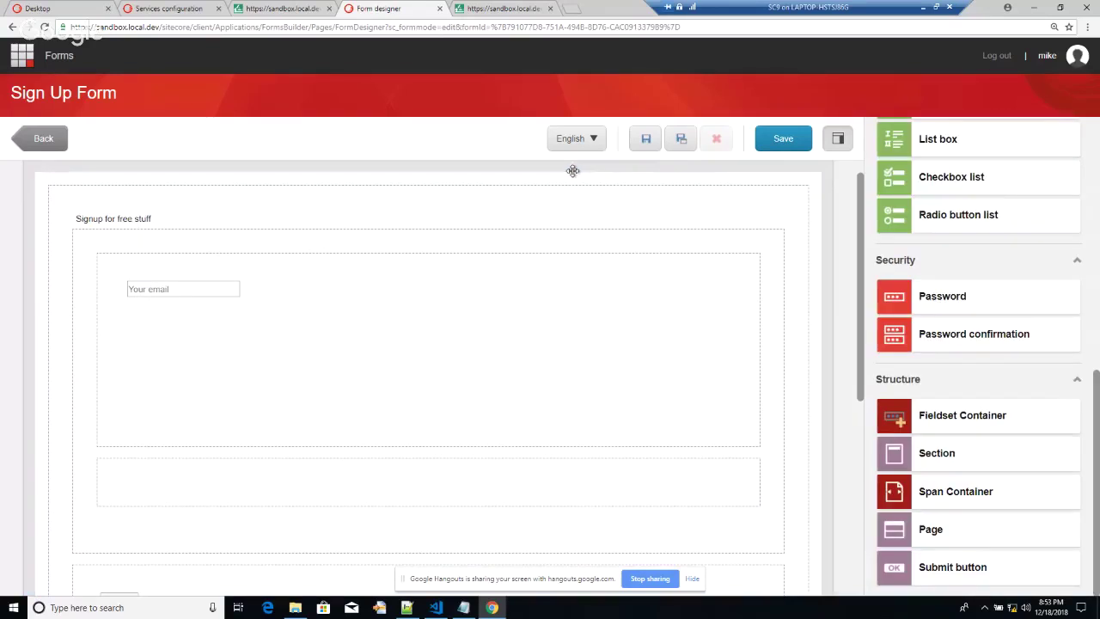
pyautogui.scroll(1, 946, 301)
pyautogui.scroll(3, 946, 303)
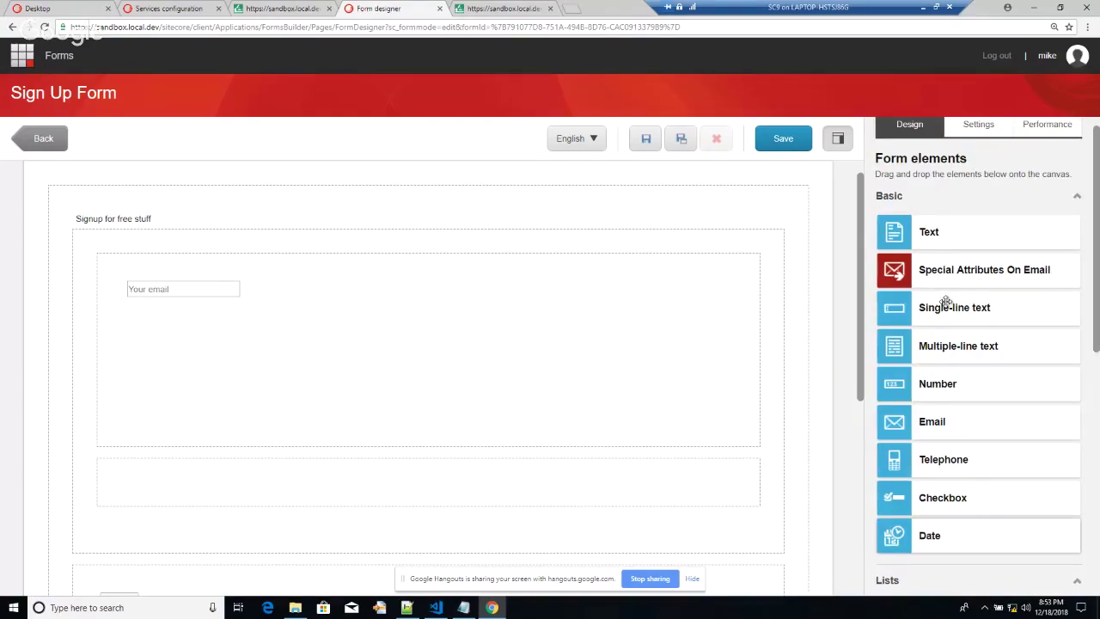
pyautogui.click(980, 144)
pyautogui.scroll(-6, 964, 275)
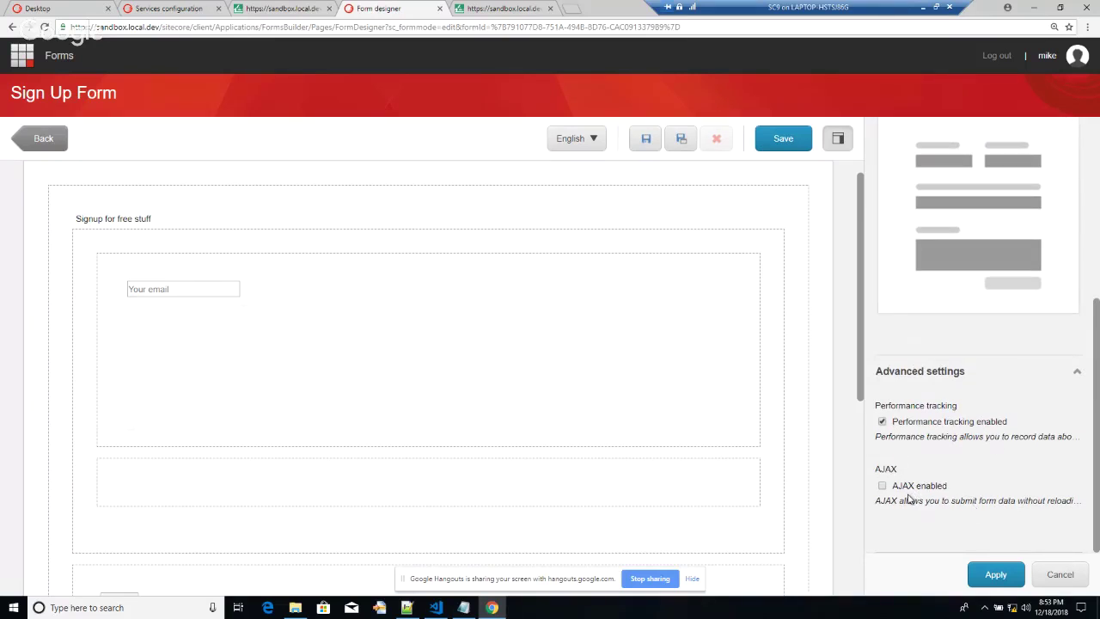
pyautogui.moveTo(1022, 426); pyautogui.dragTo(879, 428)
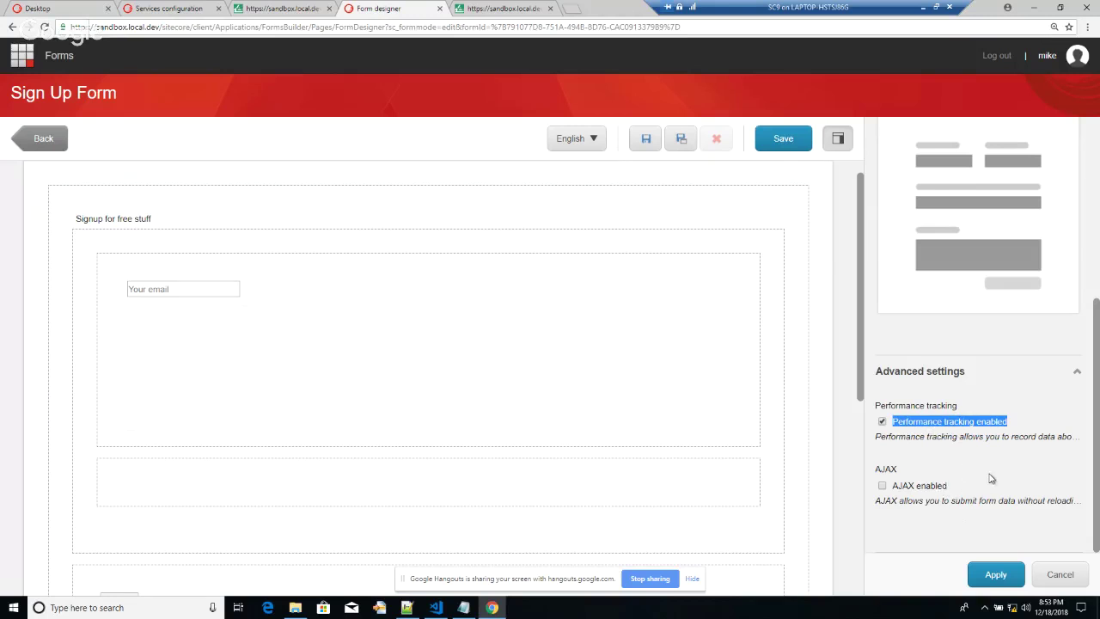
pyautogui.scroll(5, 934, 388)
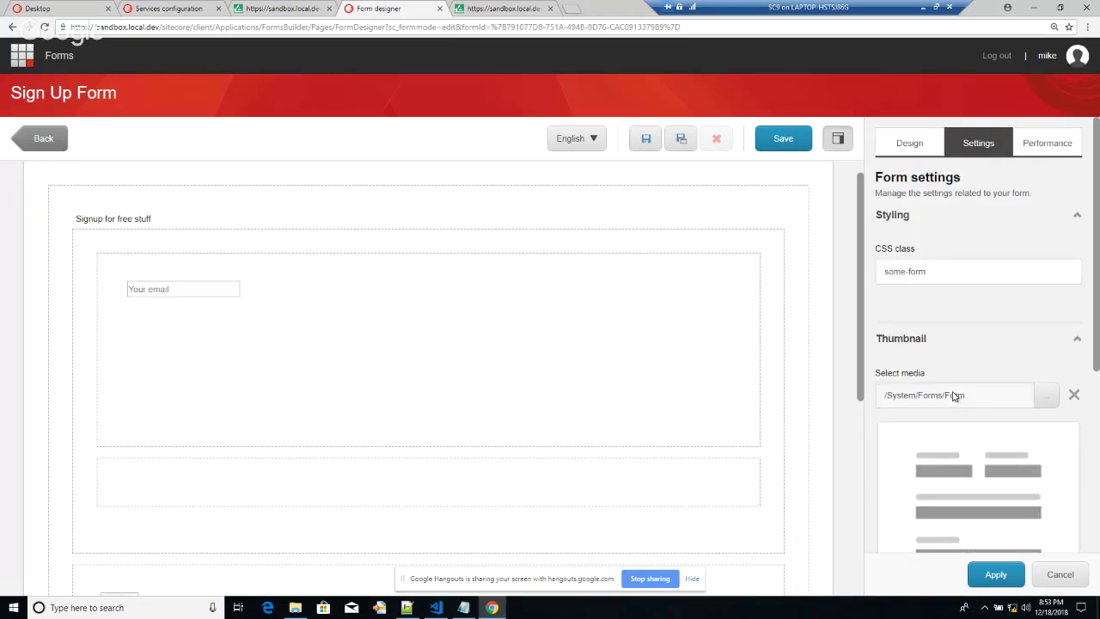
pyautogui.click(1048, 141)
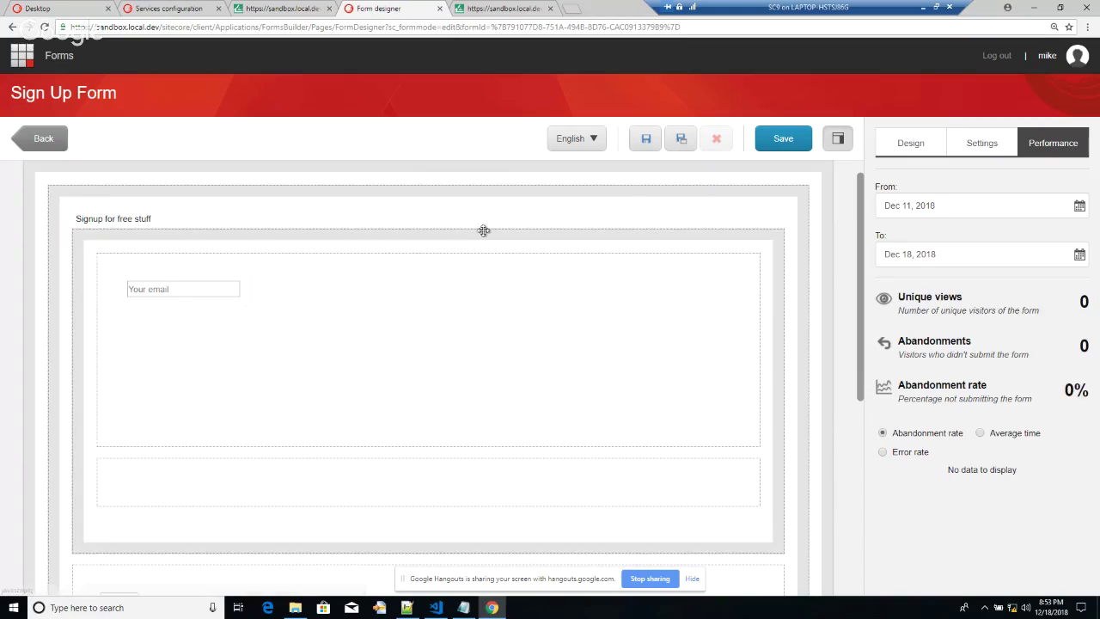
# Step: Check the Special Attributes On Email field's performance stats (0% abandonment and errors), then switch to VS Code
pyautogui.click(484, 221)
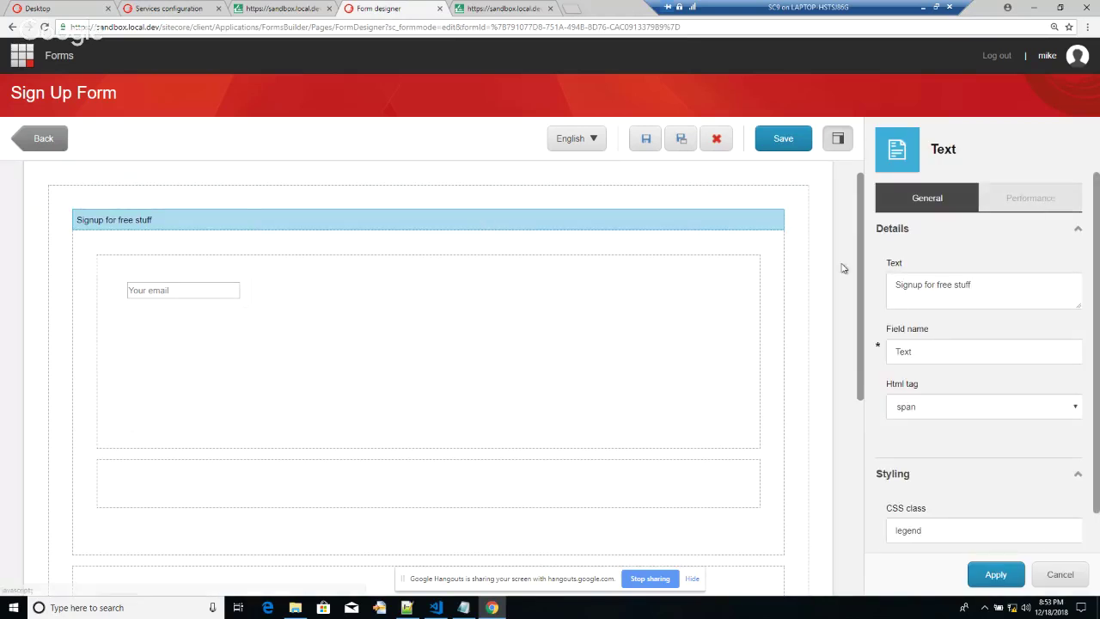
pyautogui.click(279, 284)
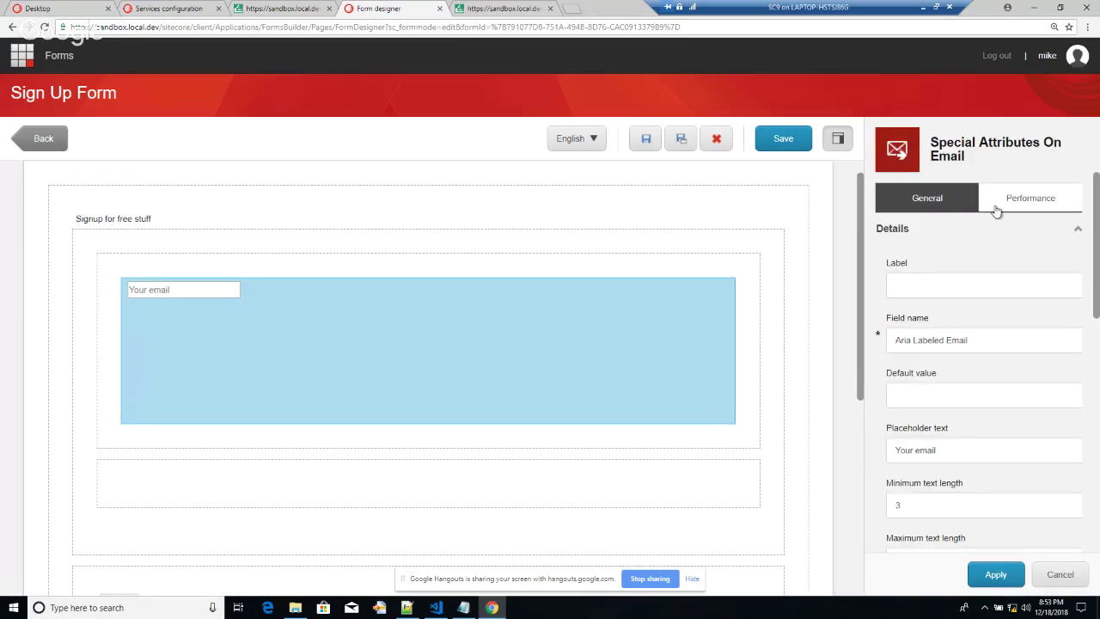
pyautogui.click(998, 210)
pyautogui.scroll(-1, 1011, 355)
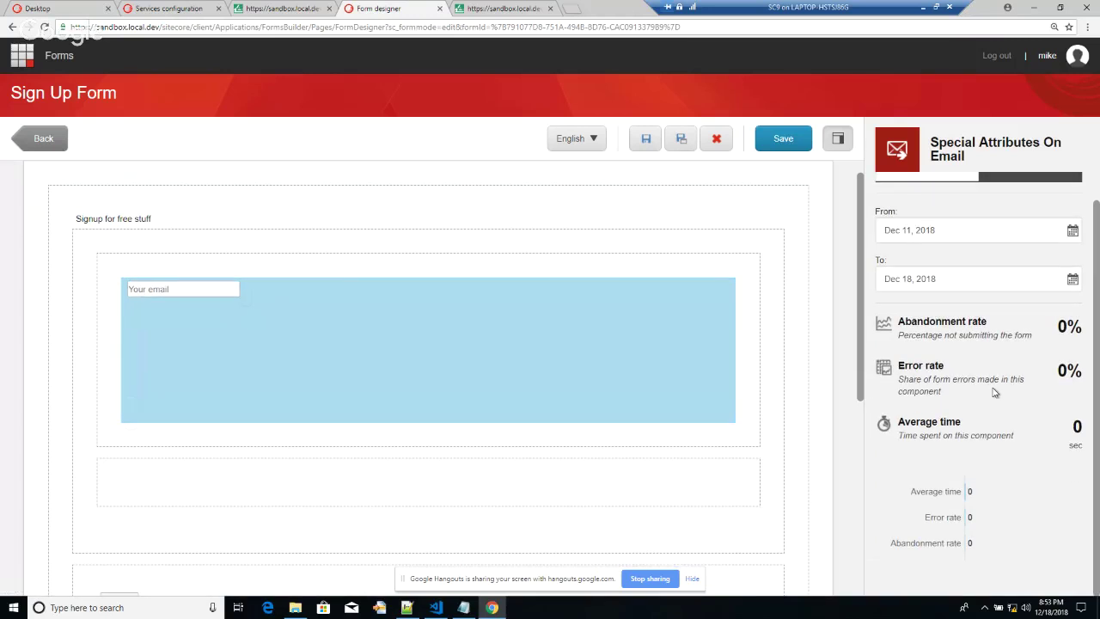
pyautogui.scroll(1, 984, 353)
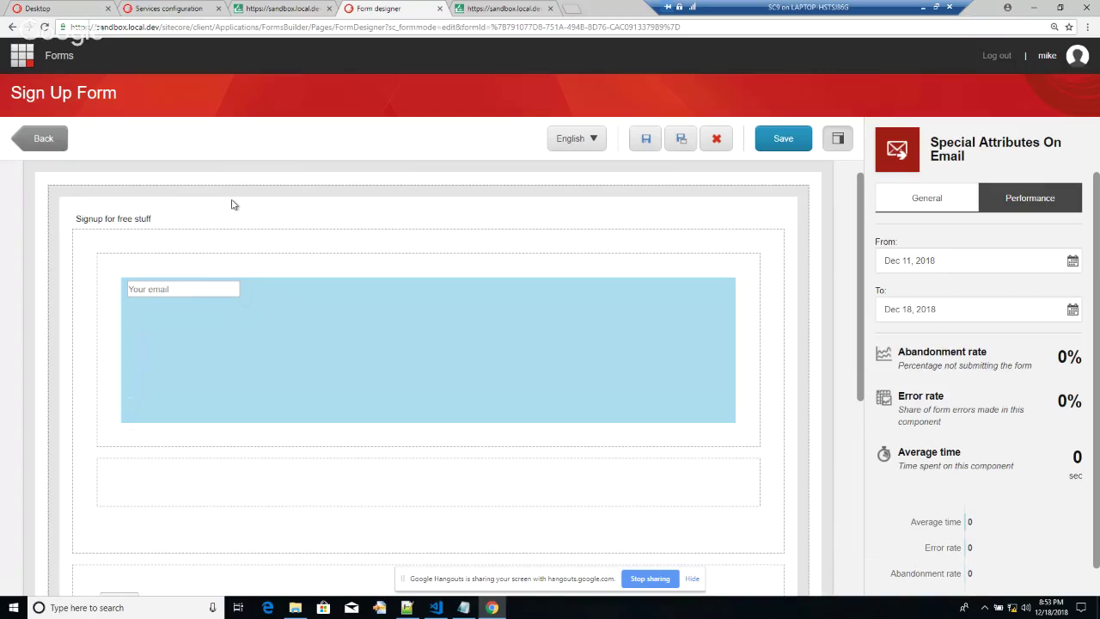
pyautogui.scroll(-2, 258, 258)
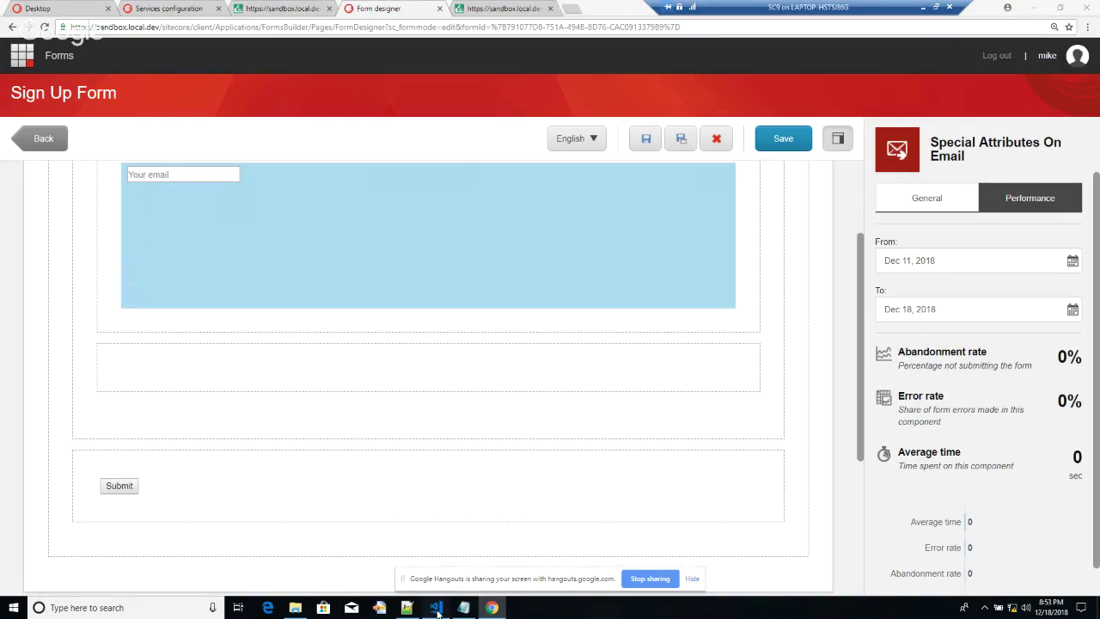
pyautogui.click(436, 608)
pyautogui.scroll(2, 161, 324)
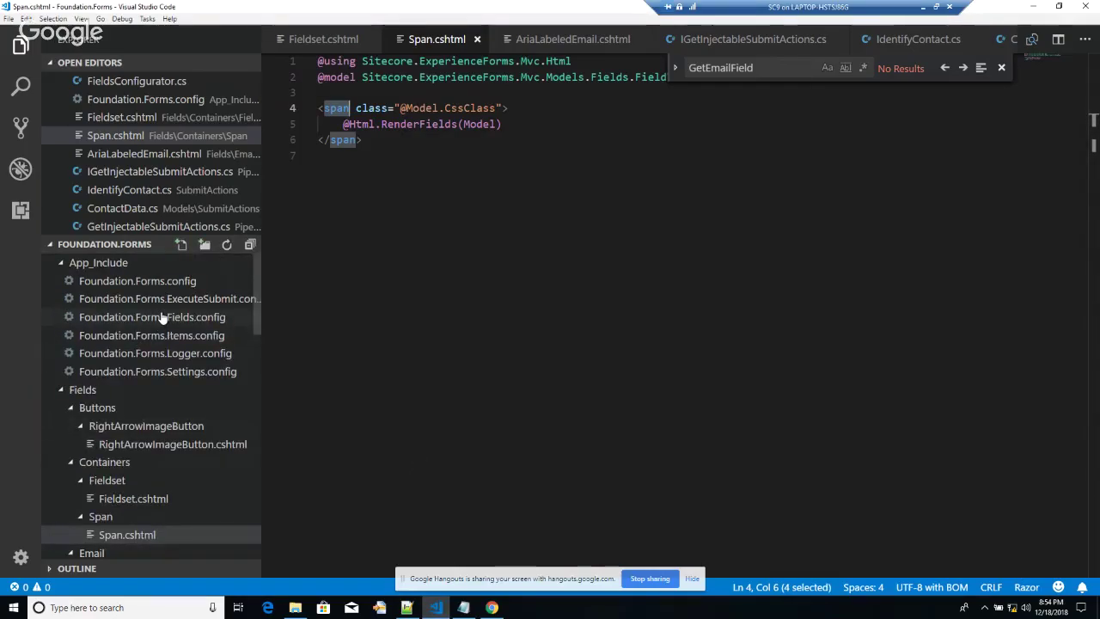
# Step: Browse the Foundation.Forms Explorer tree to the Containers and Email folders, then minimize VS Code
pyautogui.scroll(-2, 162, 320)
pyautogui.scroll(-2, 163, 318)
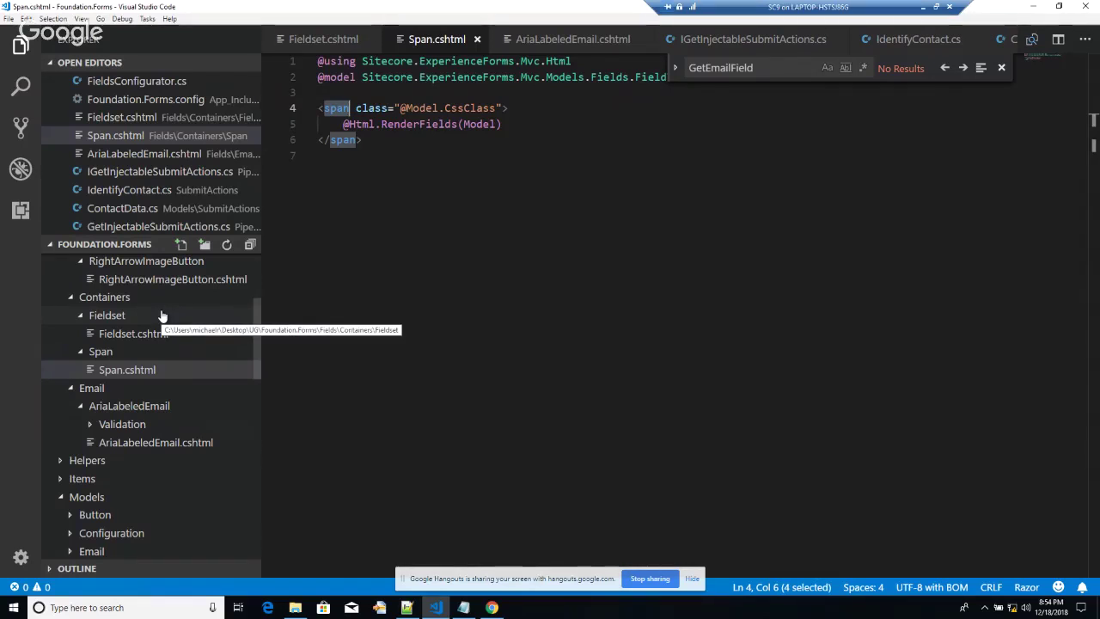
pyautogui.scroll(2, 161, 316)
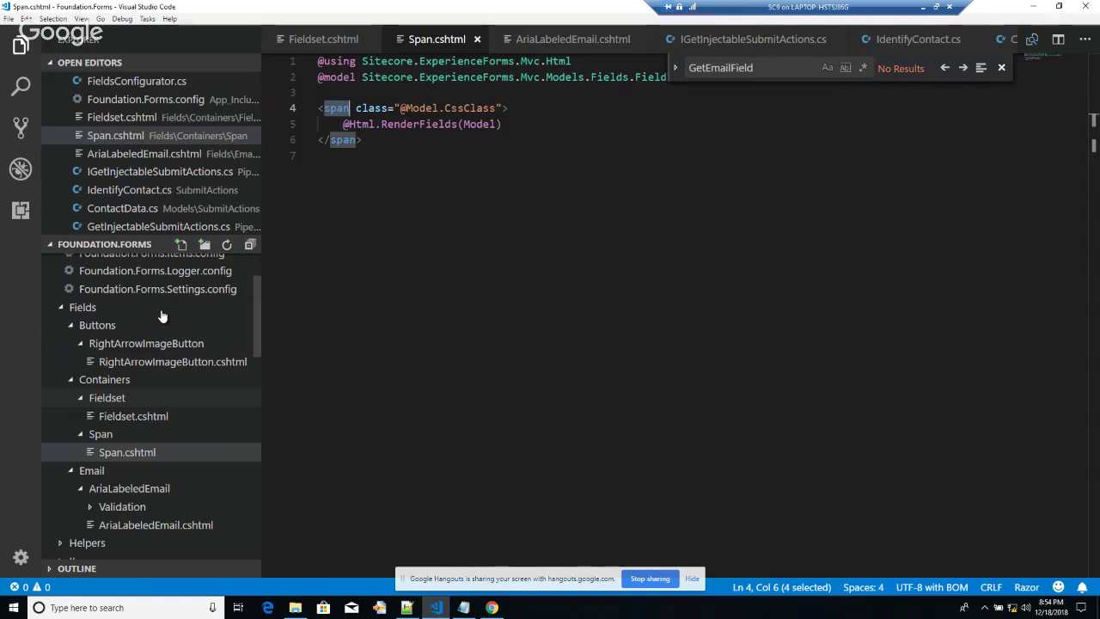
pyautogui.scroll(-2, 162, 317)
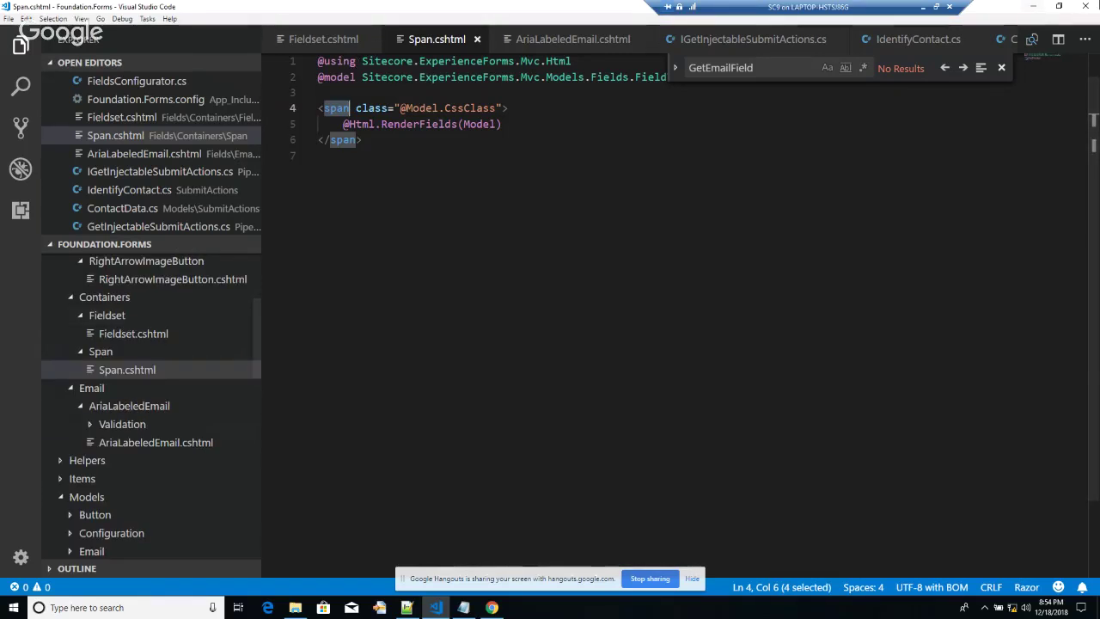
pyautogui.click(1038, 7)
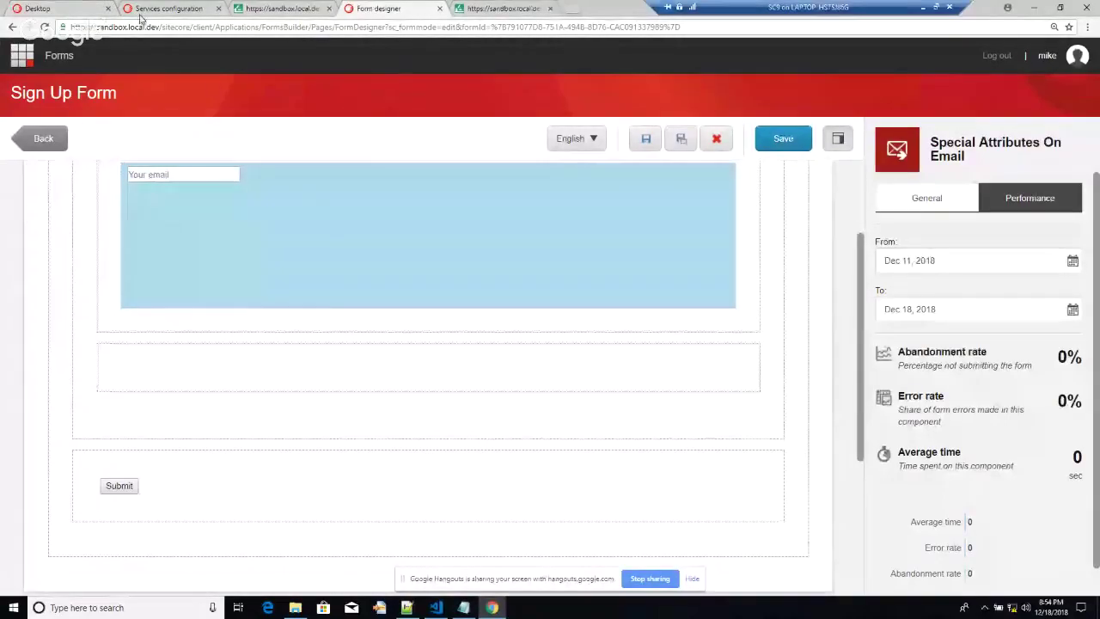
# Step: Review the LA UG form's Scripts and Styles fields, then minimize the remote session to reveal PowerPoint
pyautogui.click(77, 7)
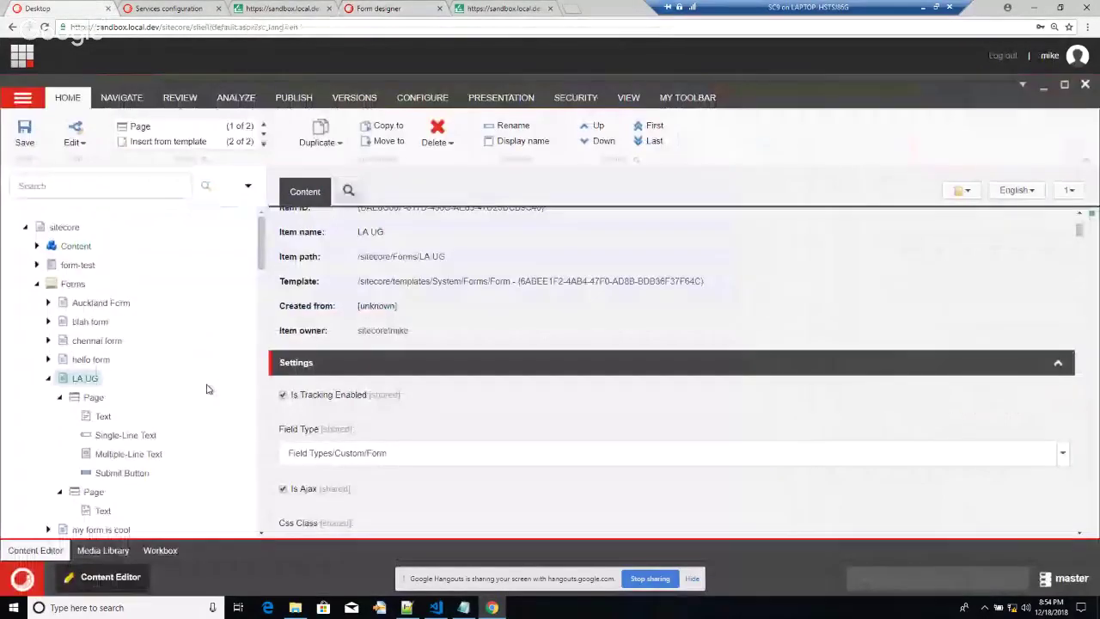
pyautogui.scroll(-1, 207, 389)
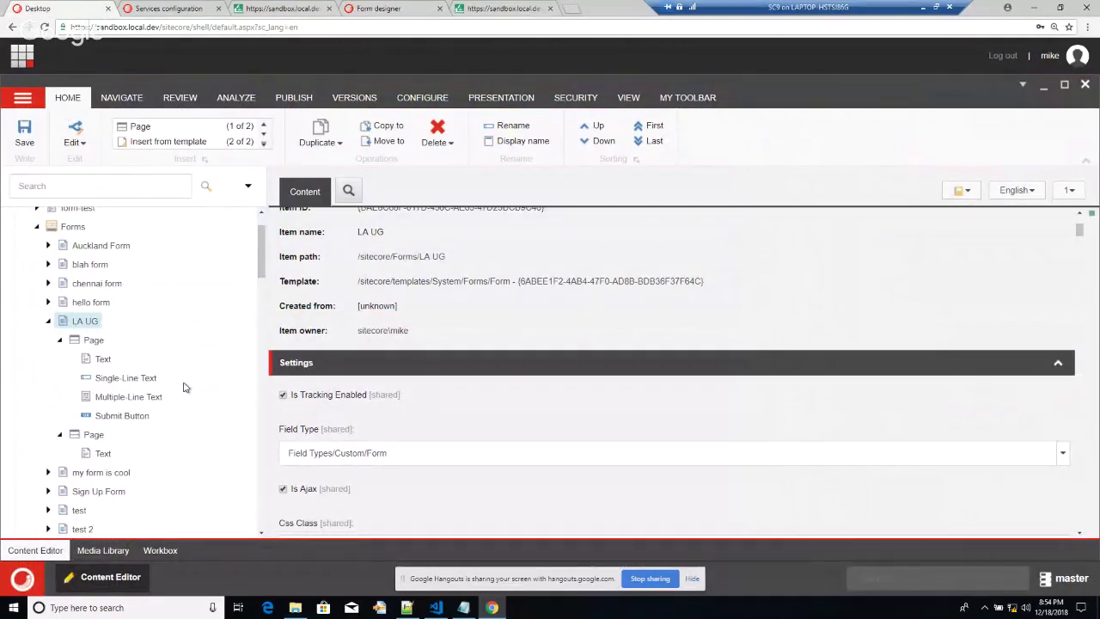
pyautogui.scroll(1, 183, 387)
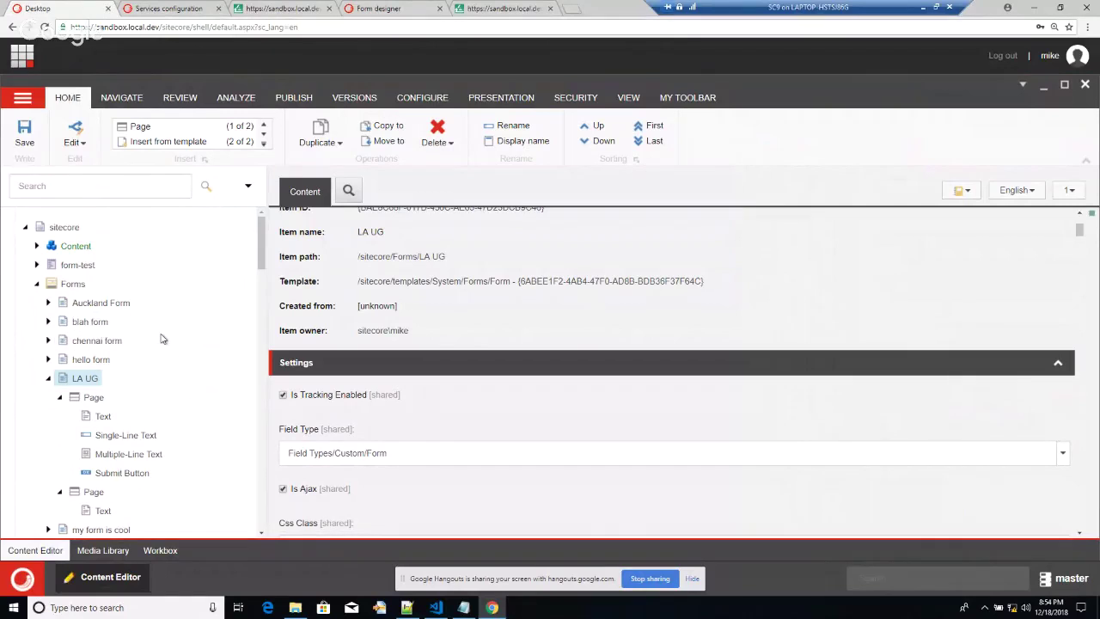
pyautogui.scroll(-1, 161, 338)
pyautogui.scroll(-2, 437, 375)
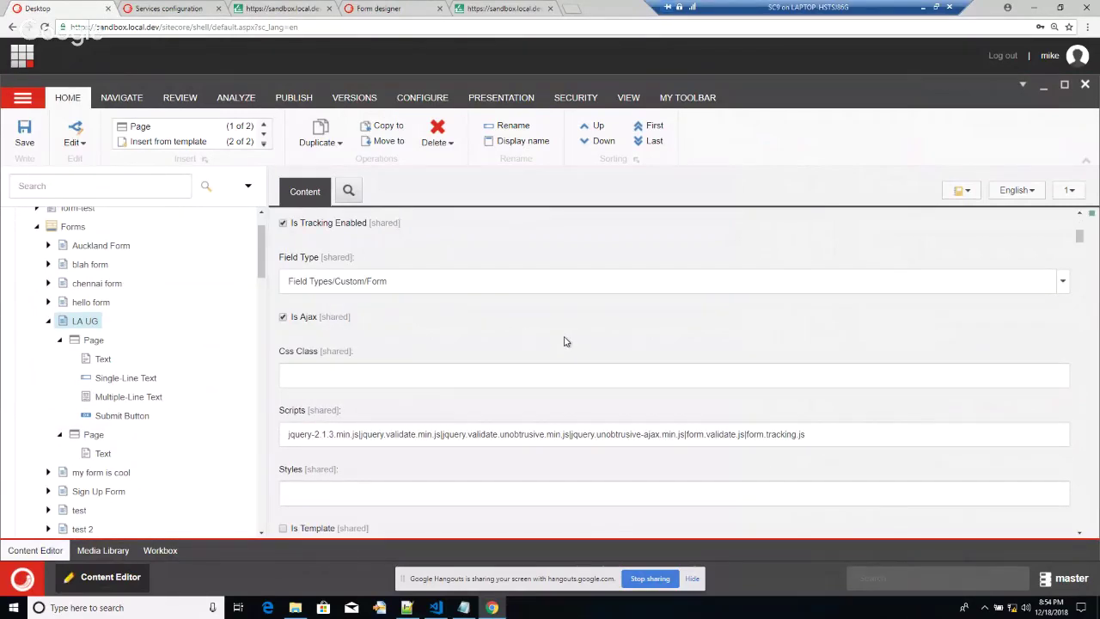
pyautogui.scroll(-1, 372, 420)
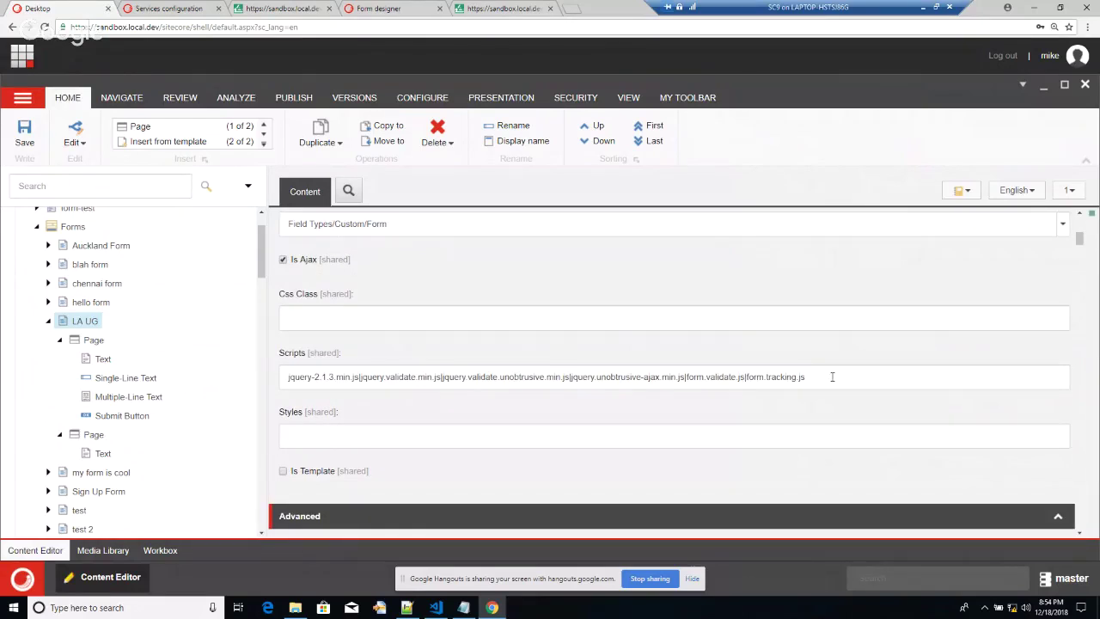
pyautogui.doubleClick(293, 356)
pyautogui.doubleClick(292, 413)
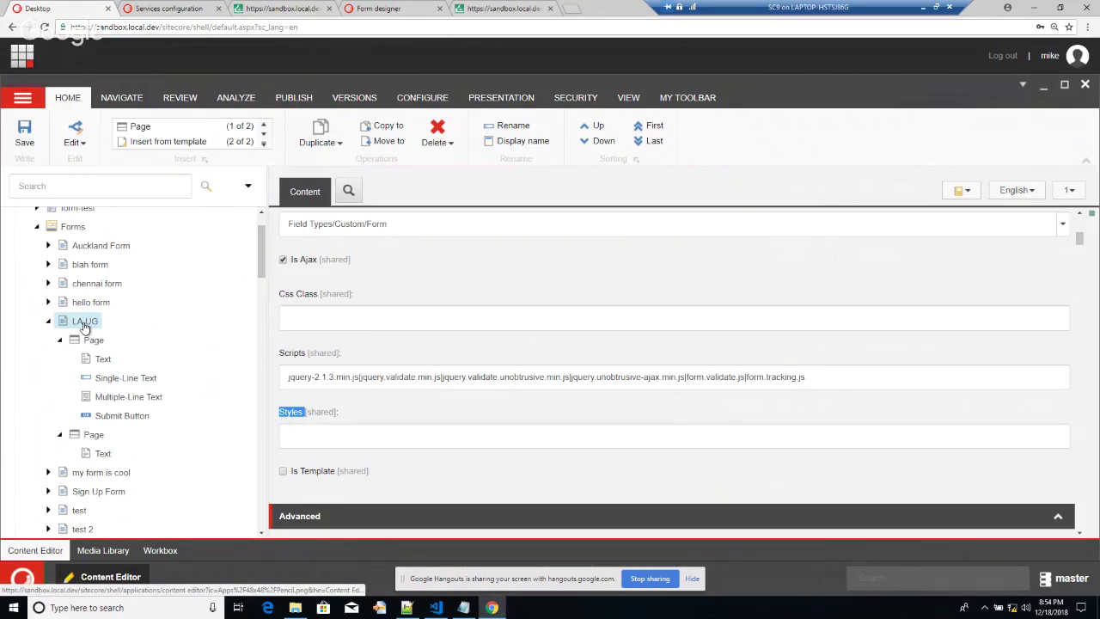
pyautogui.click(360, 378)
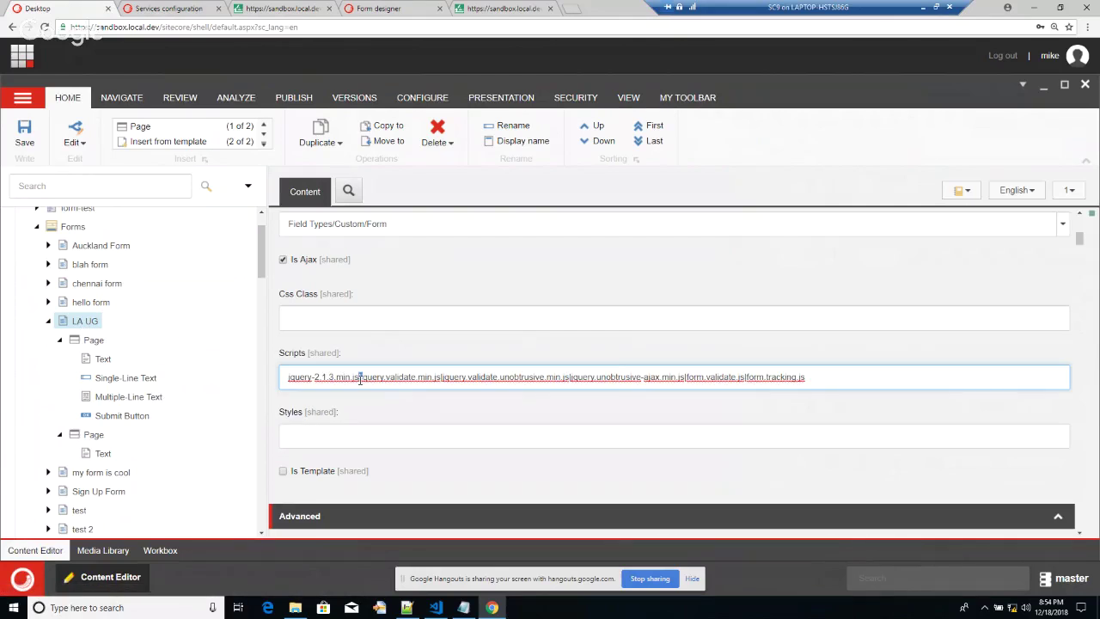
pyautogui.click(371, 436)
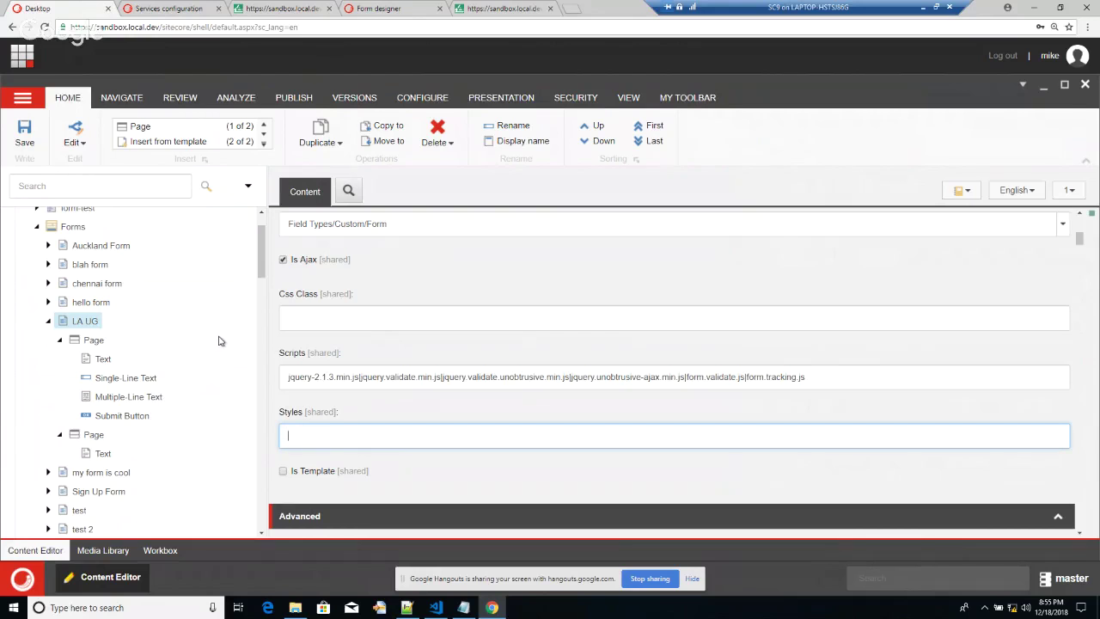
pyautogui.click(922, 10)
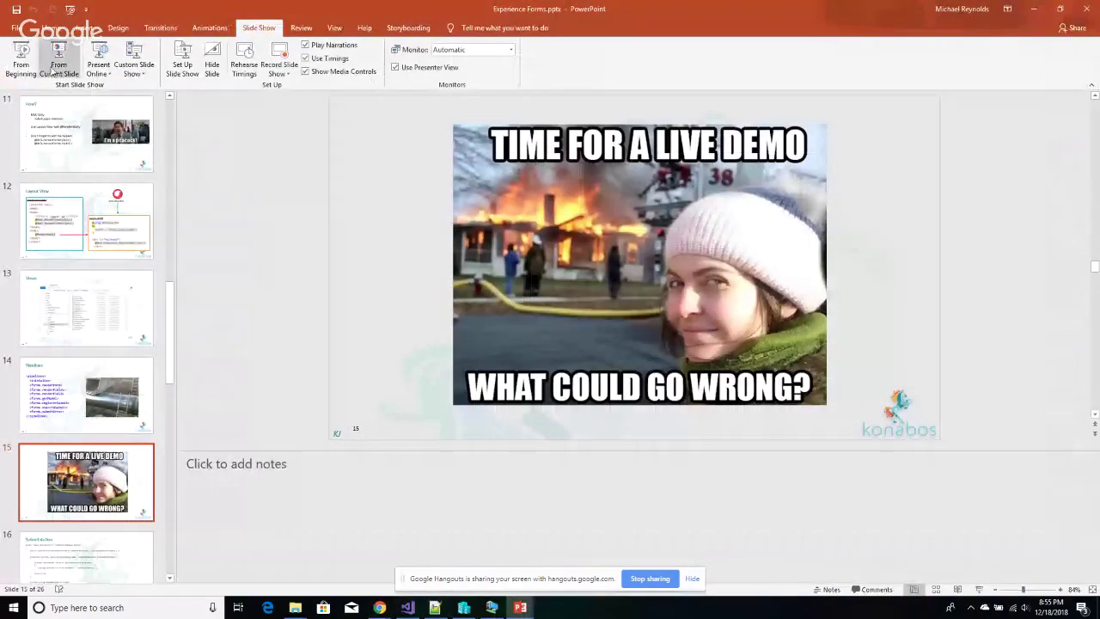
# Step: Present from the current slide to slide 16, 'Submit Action', then end the slide show
pyautogui.click(53, 69)
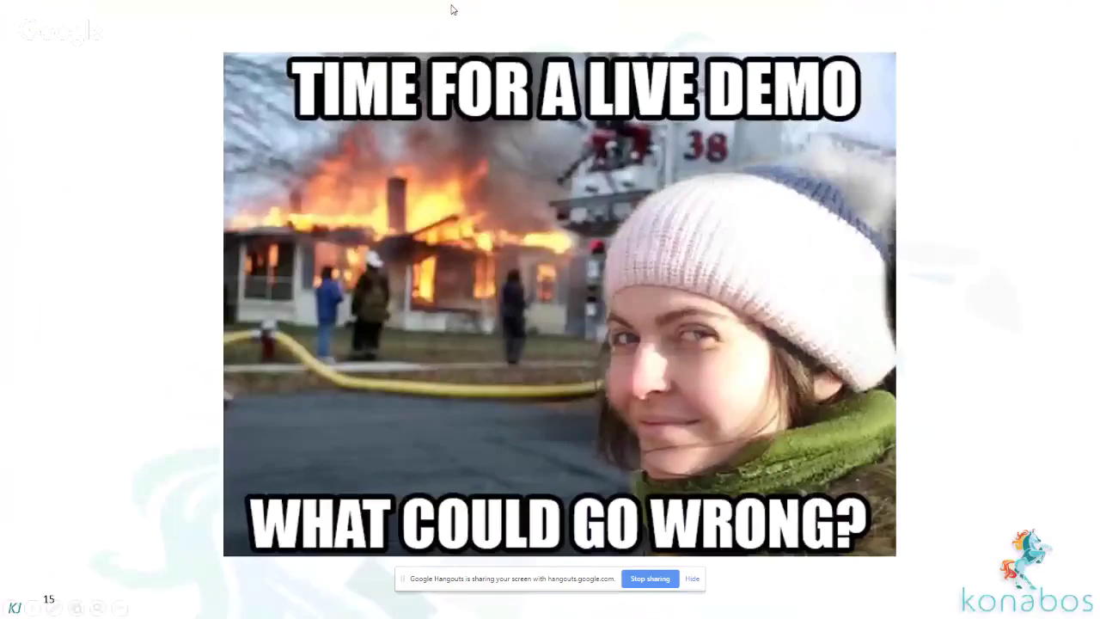
pyautogui.click(459, 9)
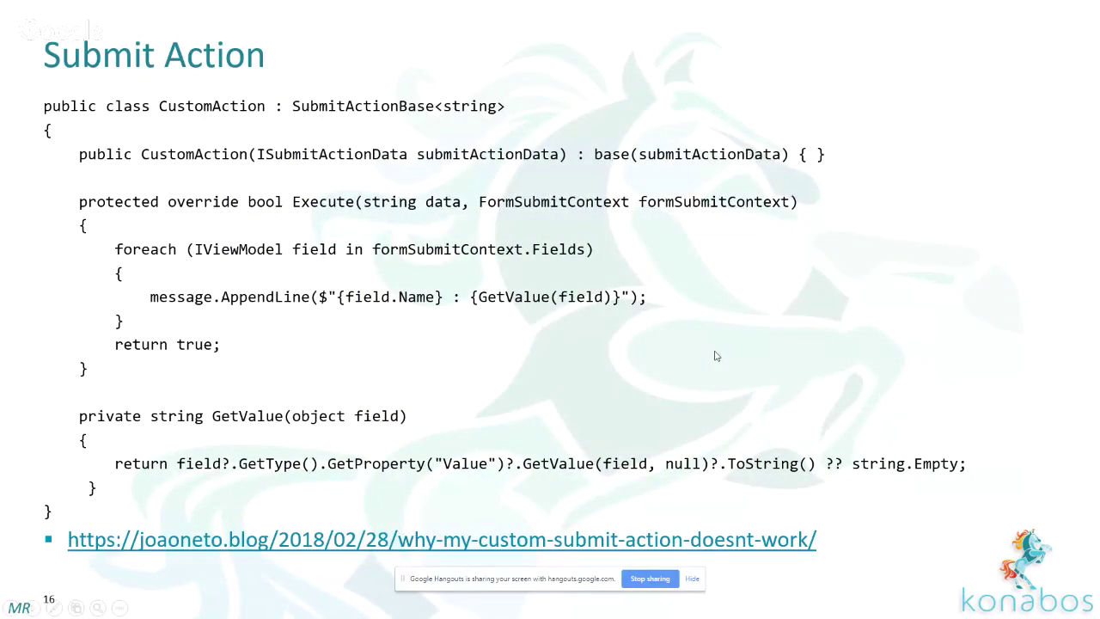
pyautogui.press('Right')
pyautogui.press('Left')
pyautogui.press('Left')
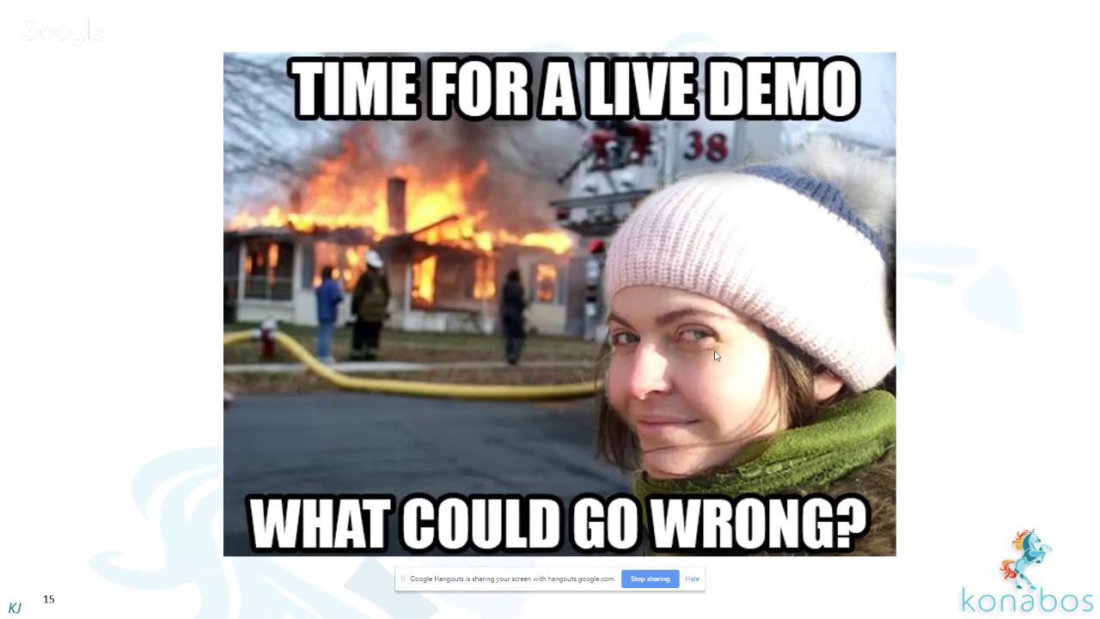
pyautogui.press('Right')
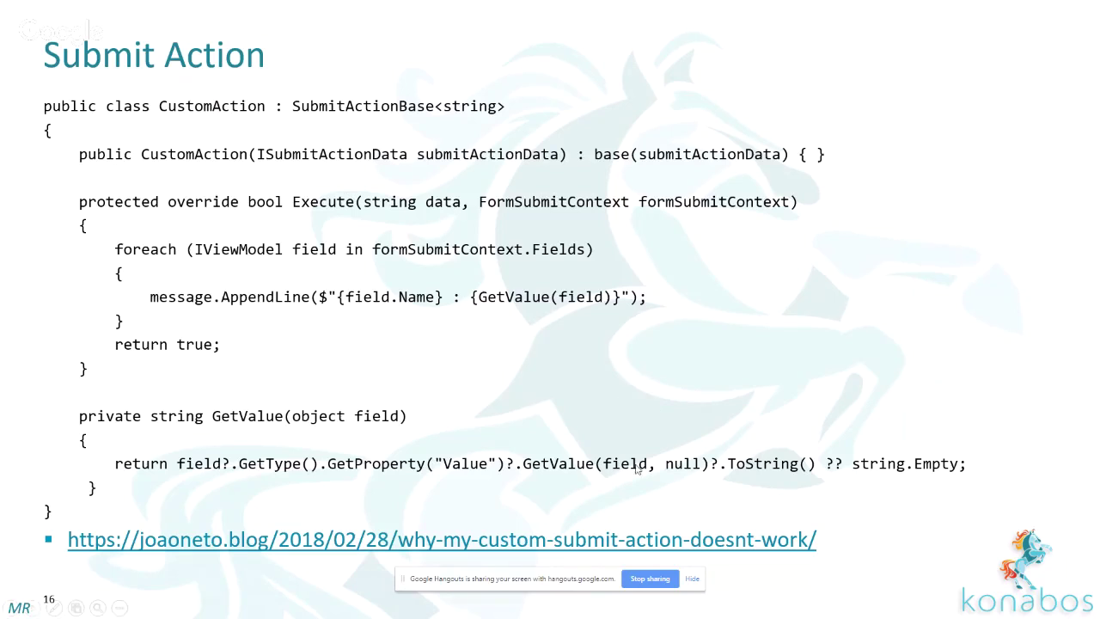
pyautogui.press('Escape')
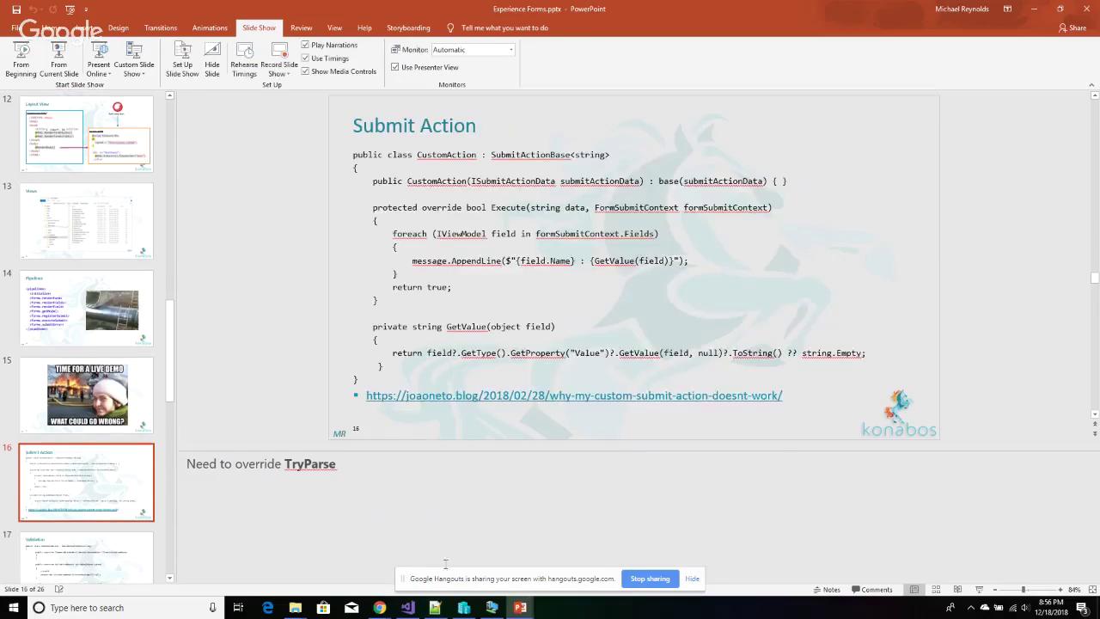
# Step: In Sitecore, leave the Sign Up Form designer, discarding unsaved changes and returning to All forms
pyautogui.click(492, 607)
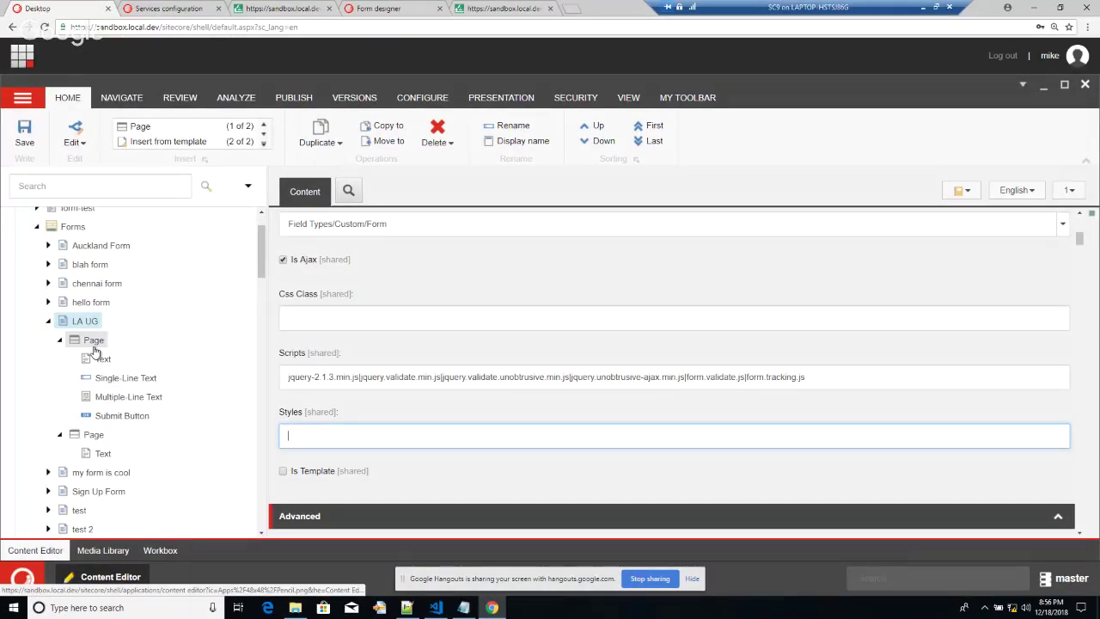
pyautogui.scroll(1, 94, 352)
pyautogui.scroll(-3, 94, 349)
pyautogui.scroll(2, 95, 349)
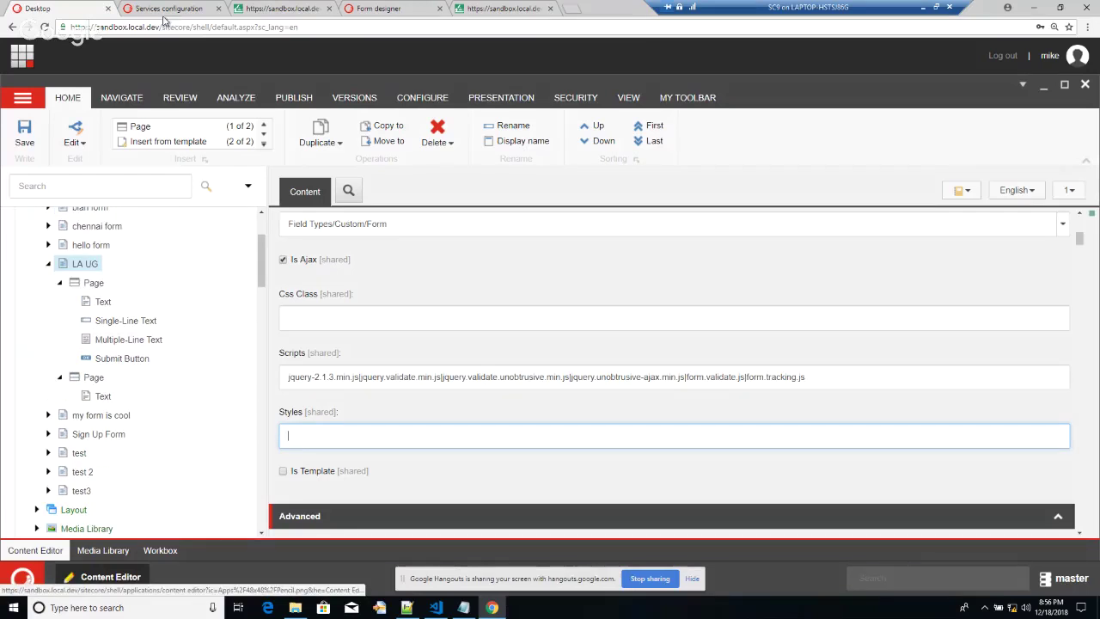
pyautogui.click(378, 9)
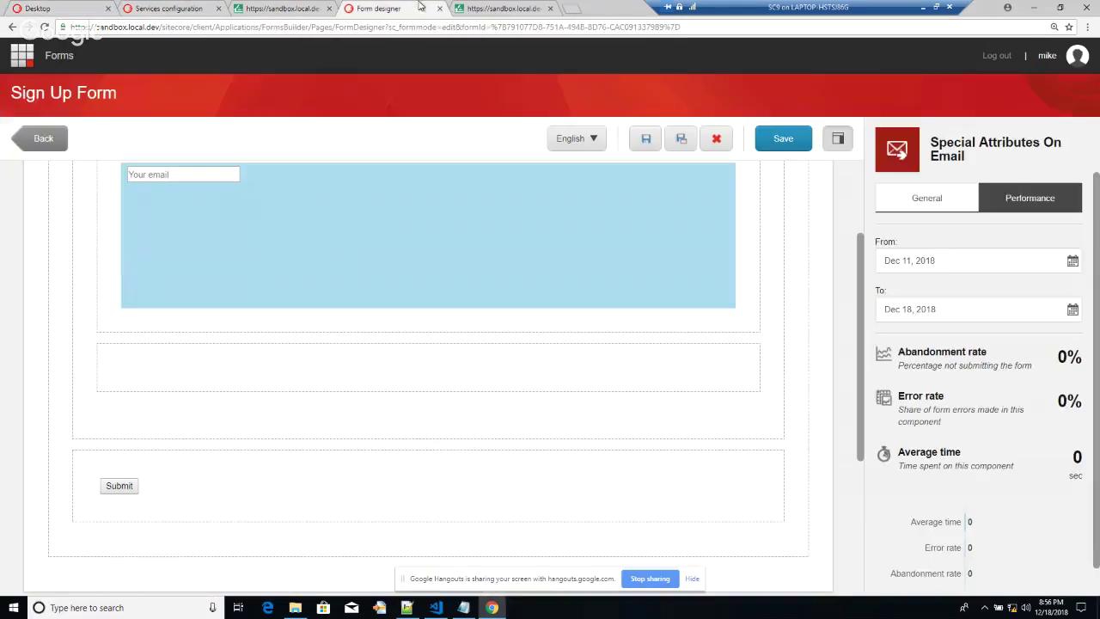
pyautogui.click(240, 486)
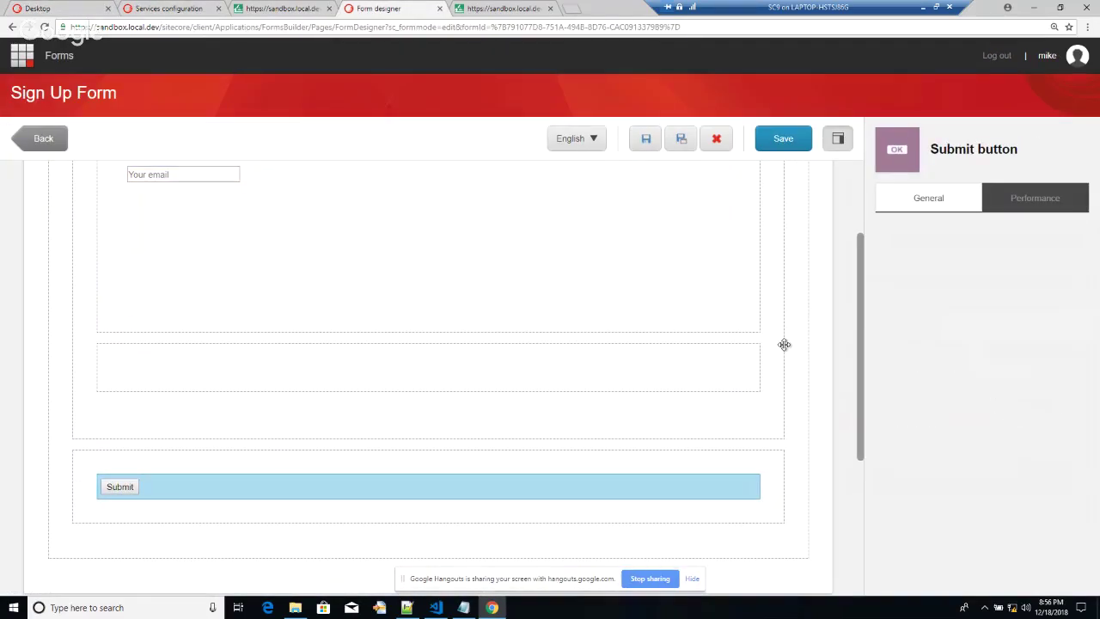
pyautogui.click(41, 138)
pyautogui.click(695, 443)
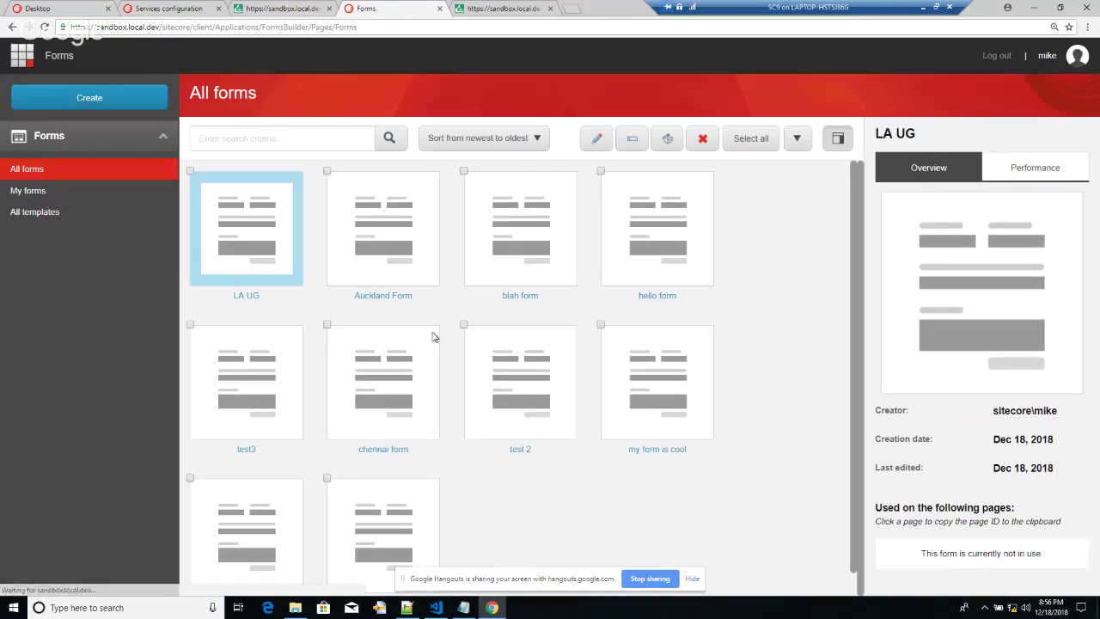
# Step: Open the LA UG form and add a Save Data submit action to its submit button
pyautogui.scroll(-1, 362, 376)
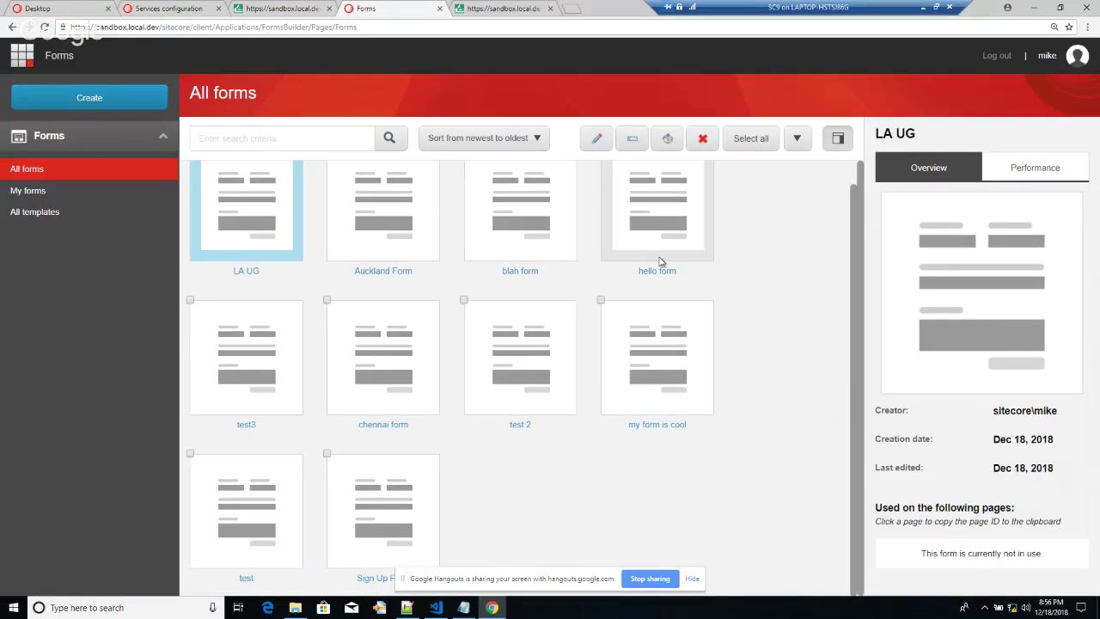
pyautogui.click(259, 272)
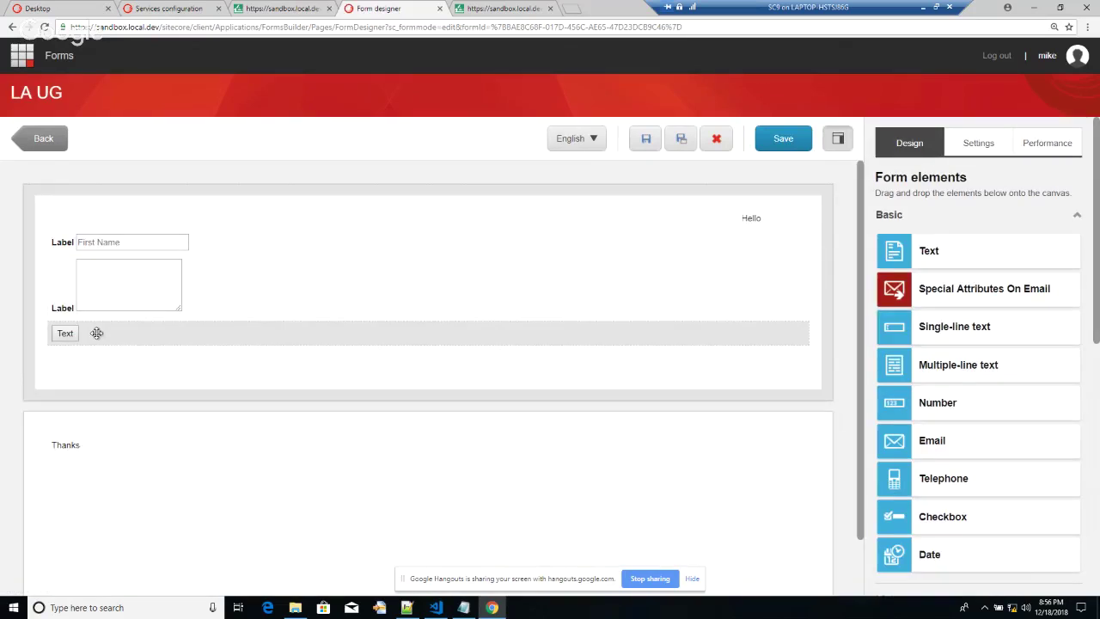
pyautogui.click(97, 334)
pyautogui.scroll(-2, 966, 336)
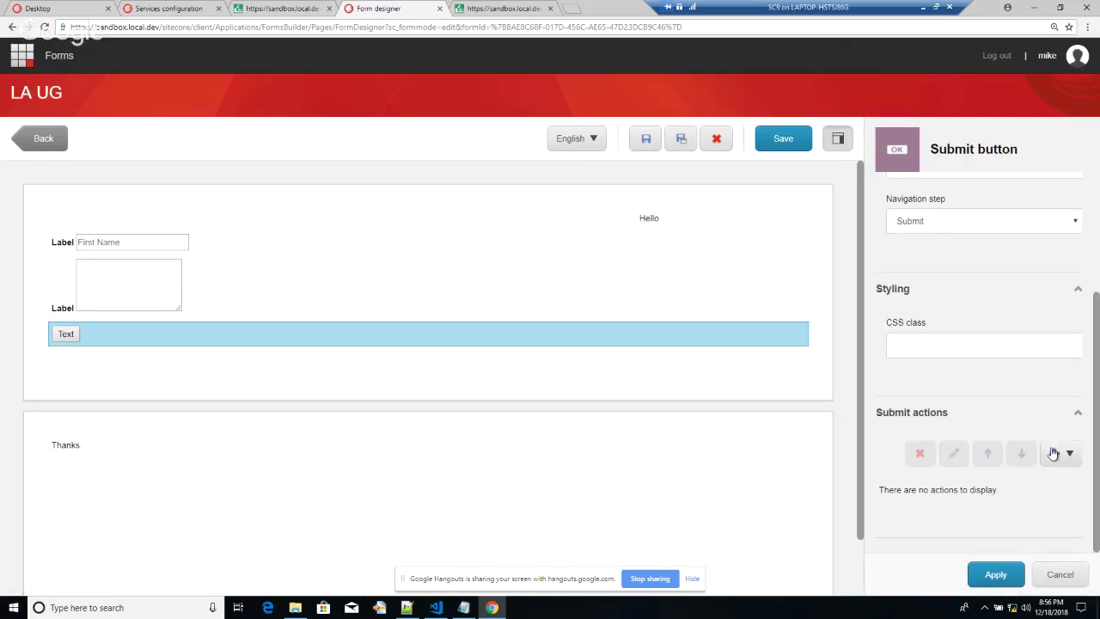
pyautogui.click(1055, 454)
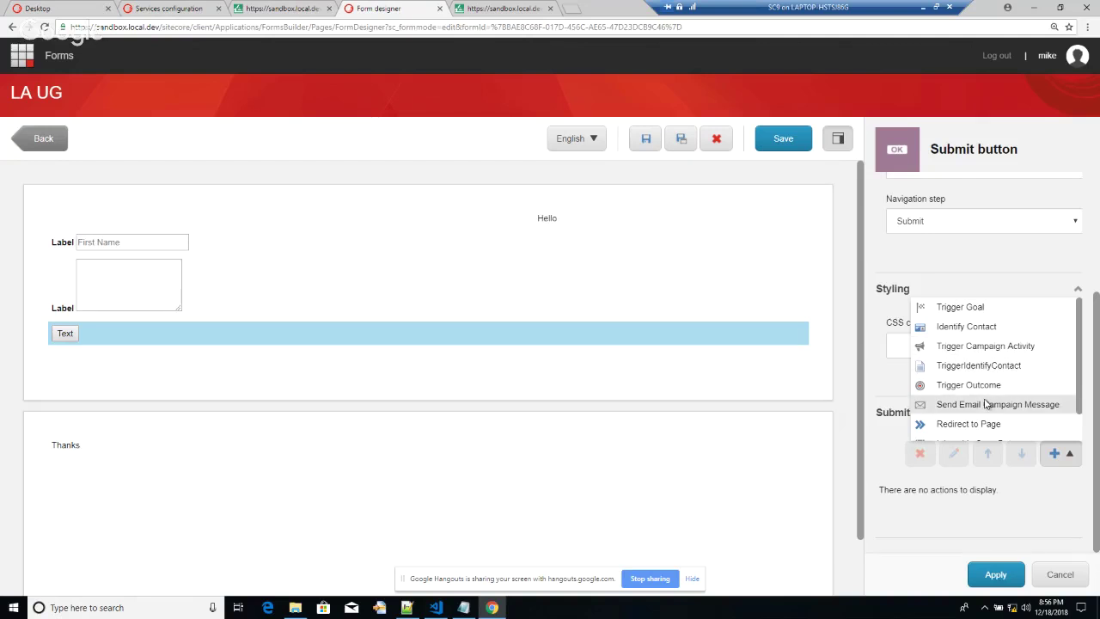
pyautogui.scroll(-1, 980, 397)
pyautogui.click(954, 431)
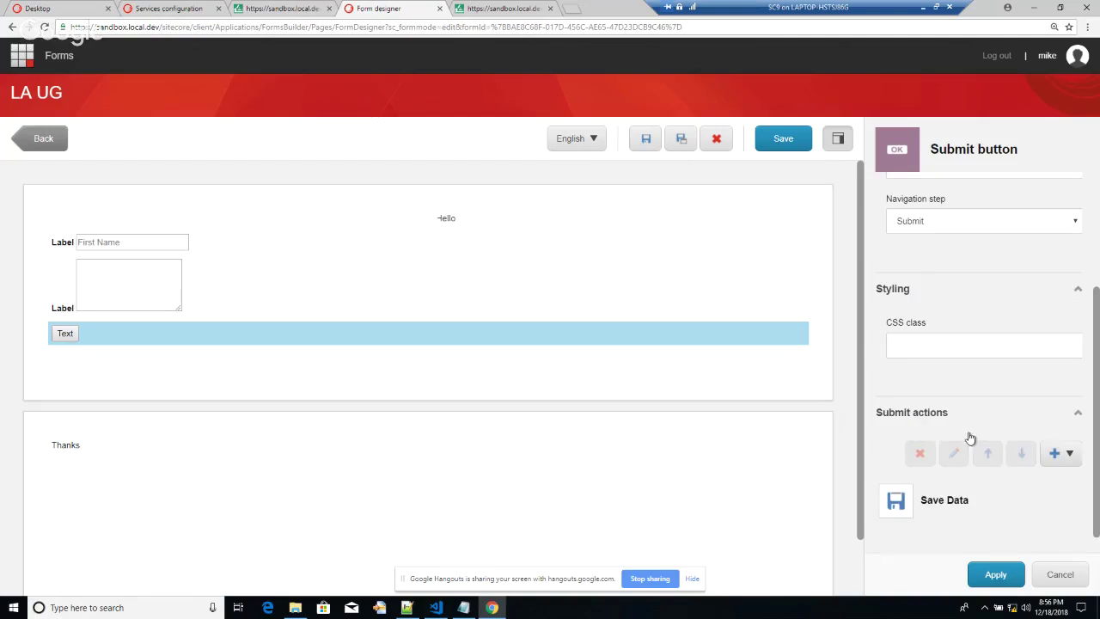
pyautogui.click(972, 486)
pyautogui.click(994, 575)
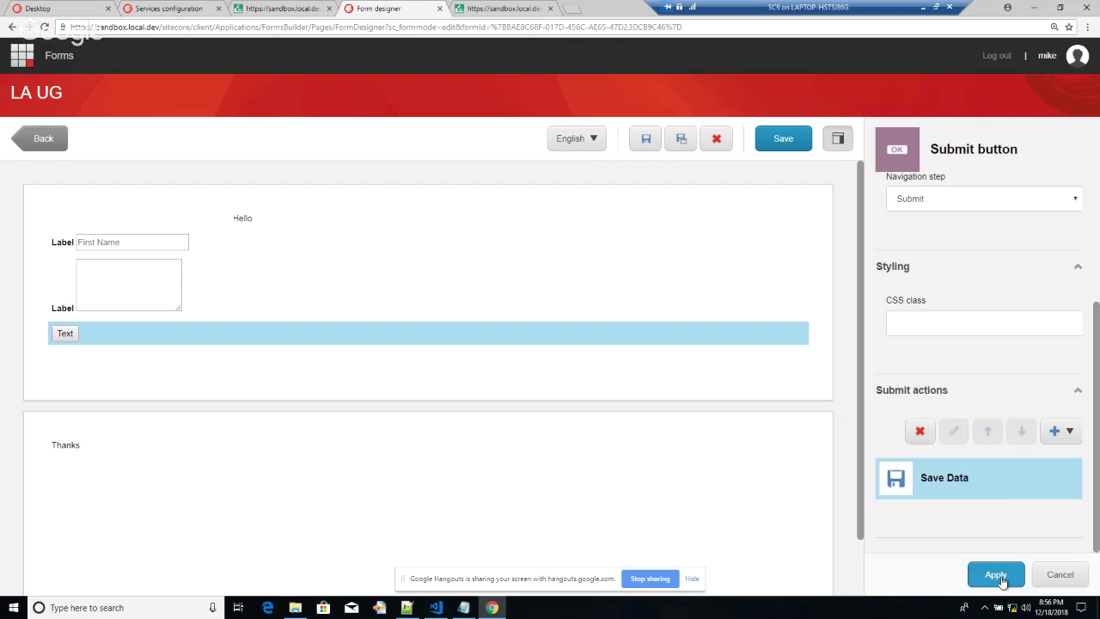
# Step: Save the LA UG form and collapse its item in the Content Editor
pyautogui.click(783, 138)
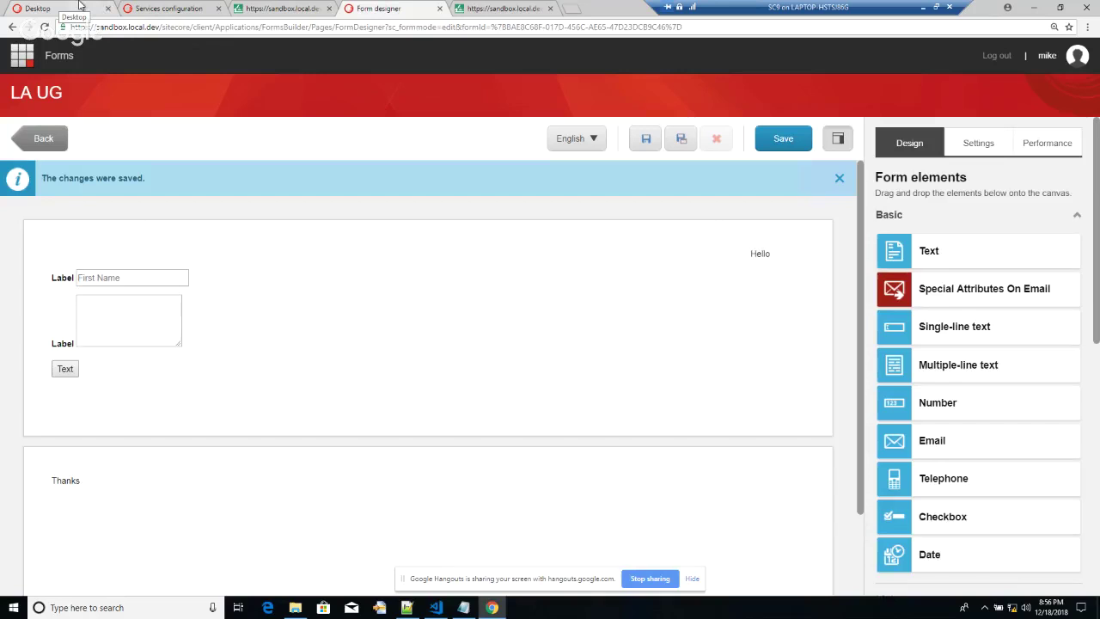
pyautogui.click(50, 7)
pyautogui.click(49, 264)
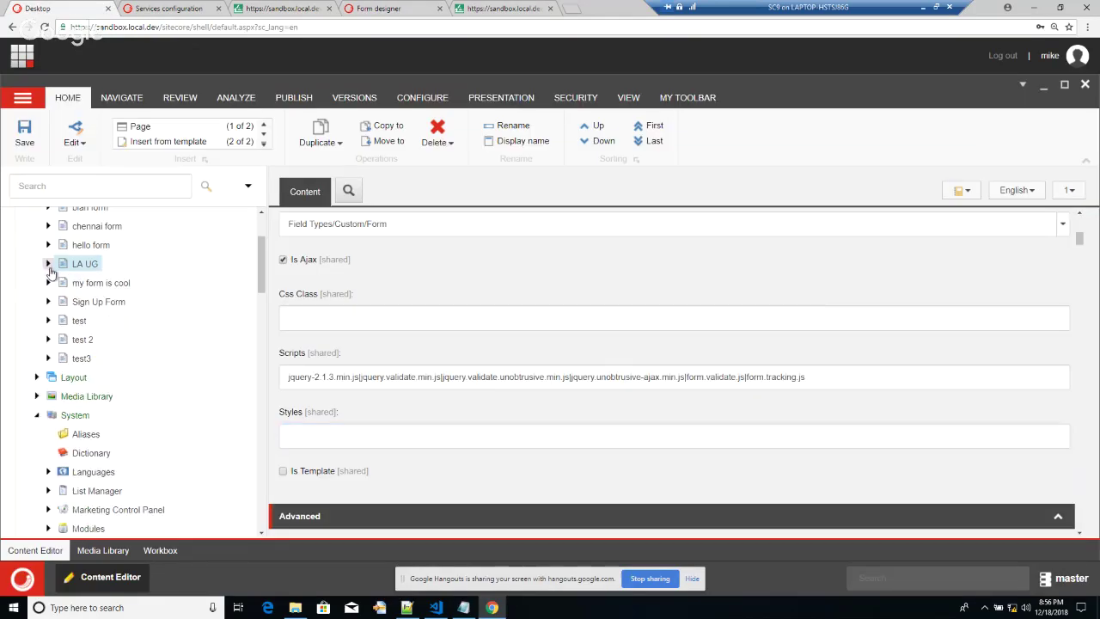
# Step: Open LA UG > Page > Submit Button > SubmitActions > Save Data, check its empty Parameters, then minimize the remote desktop
pyautogui.click(48, 264)
pyautogui.click(59, 302)
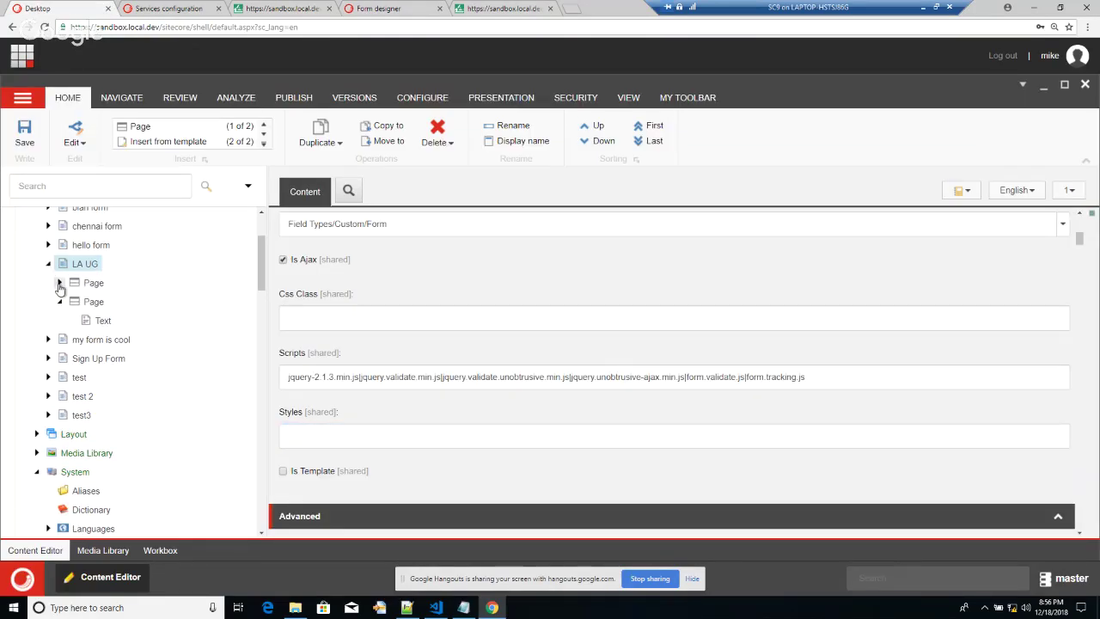
pyautogui.click(59, 283)
pyautogui.click(71, 358)
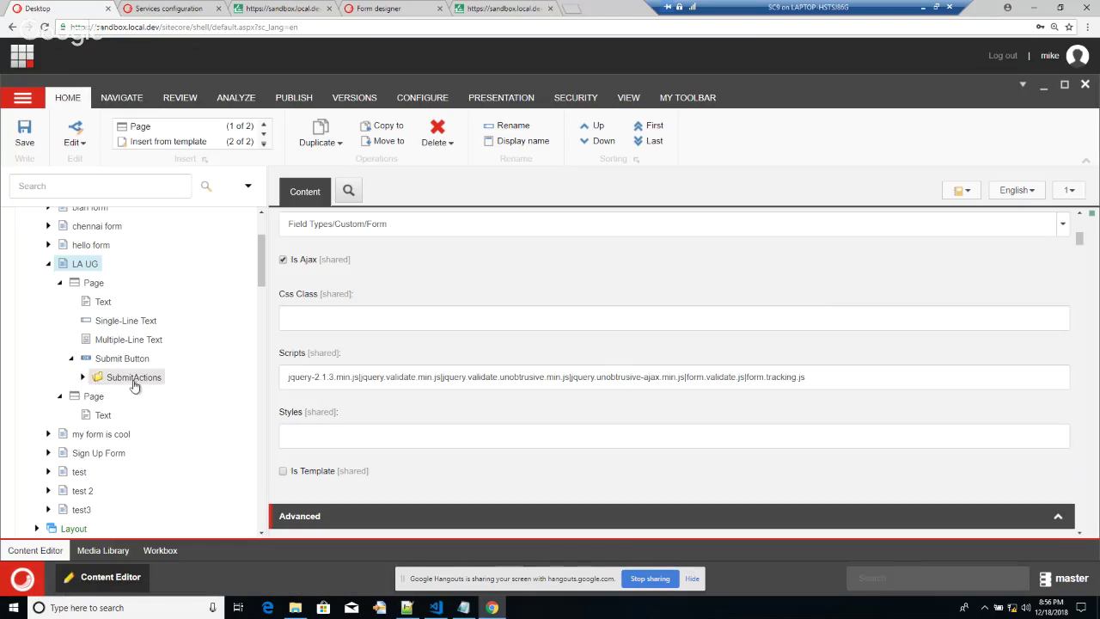
pyautogui.click(81, 377)
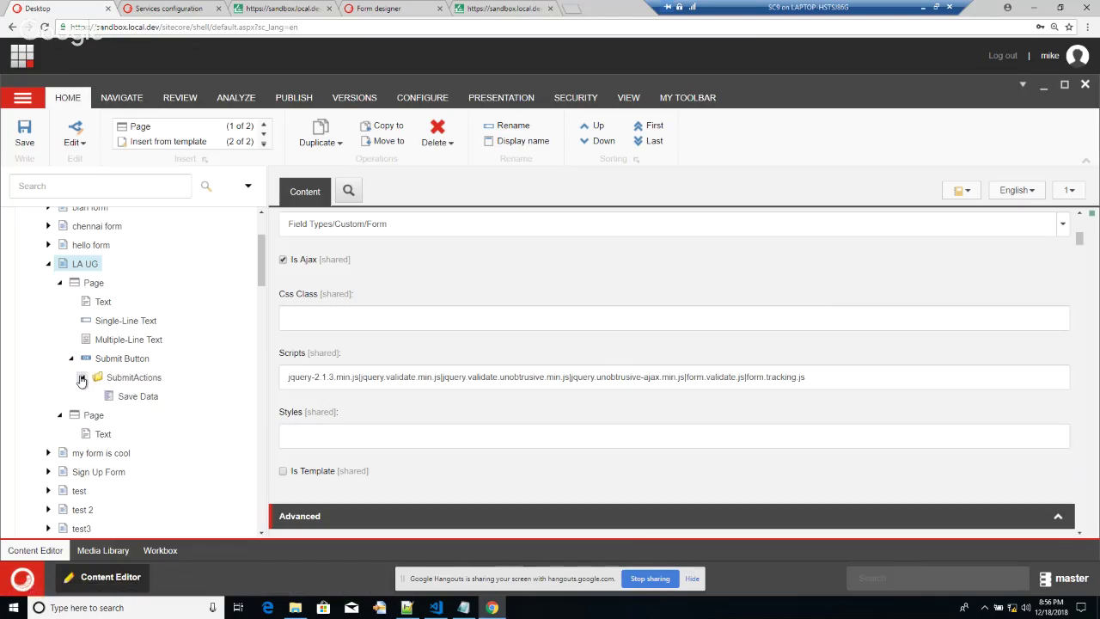
pyautogui.click(140, 396)
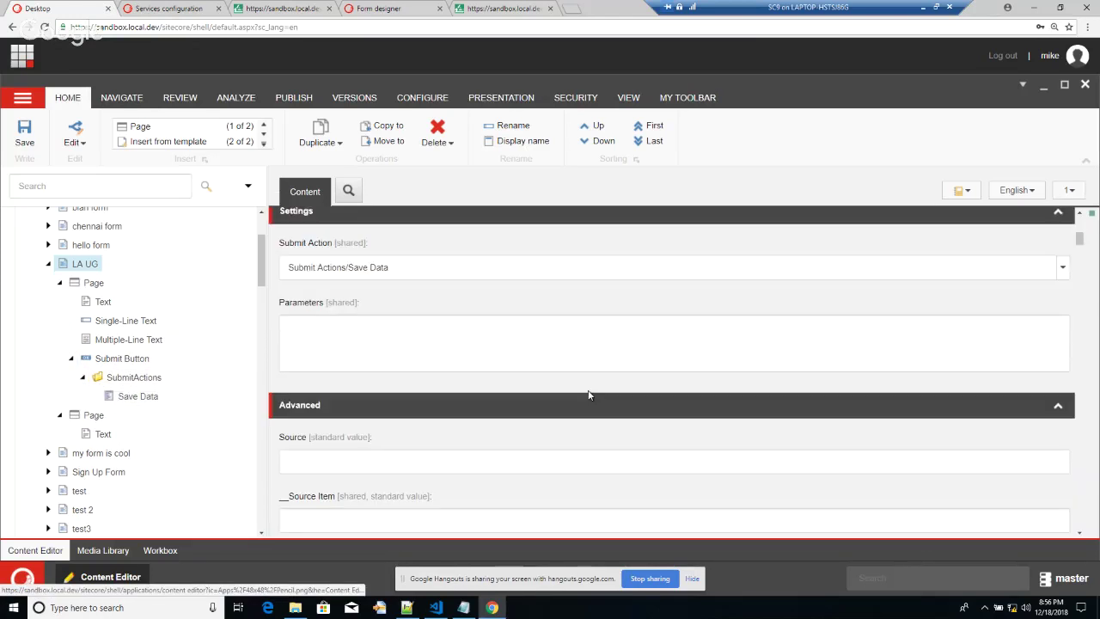
pyautogui.click(648, 318)
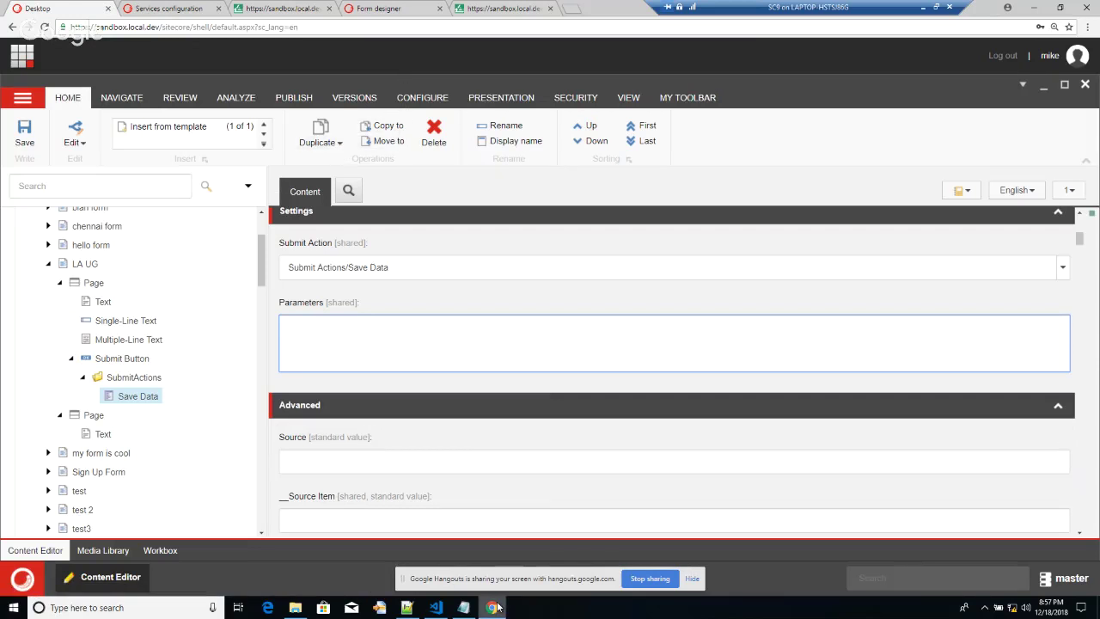
pyautogui.click(923, 8)
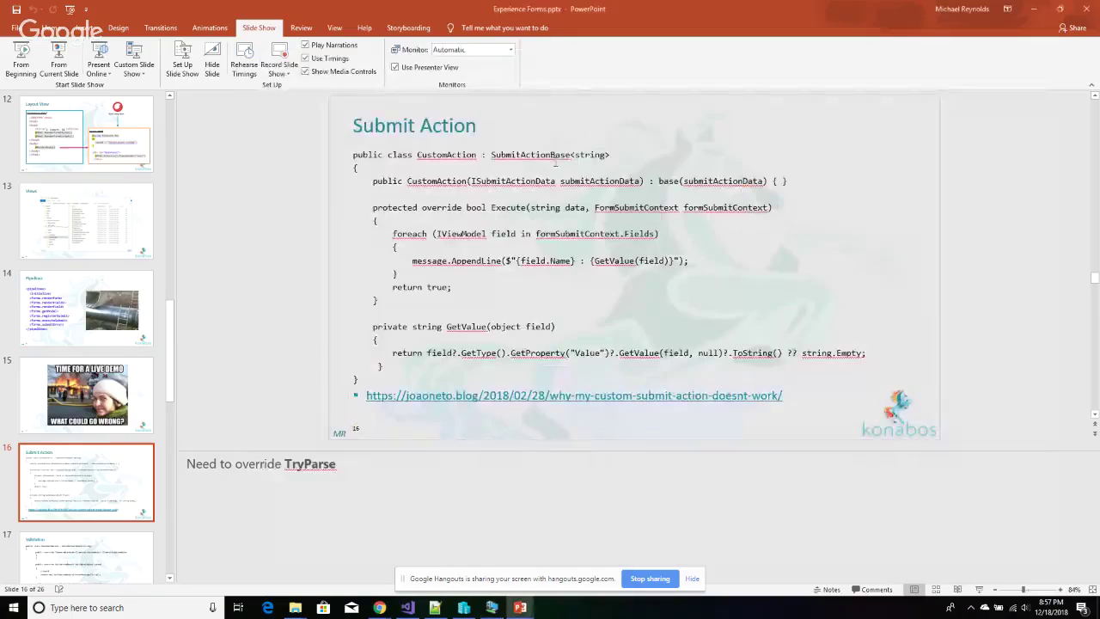
# Step: Resume the slide show from slide 16 and advance to slide 17, 'Validation'
pyautogui.click(57, 65)
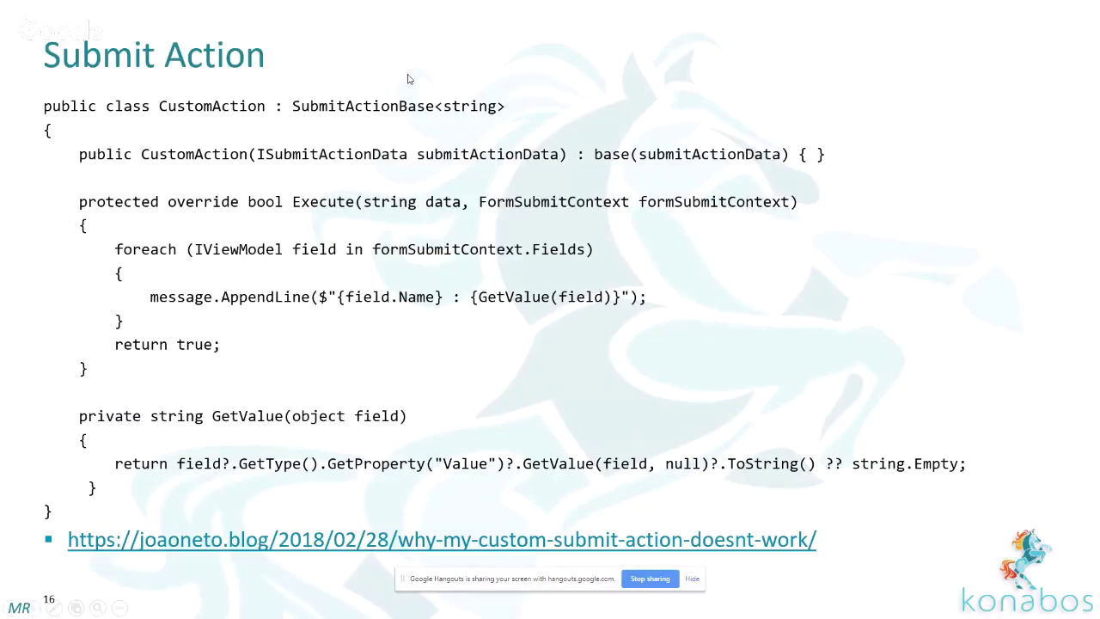
pyautogui.click(487, 110)
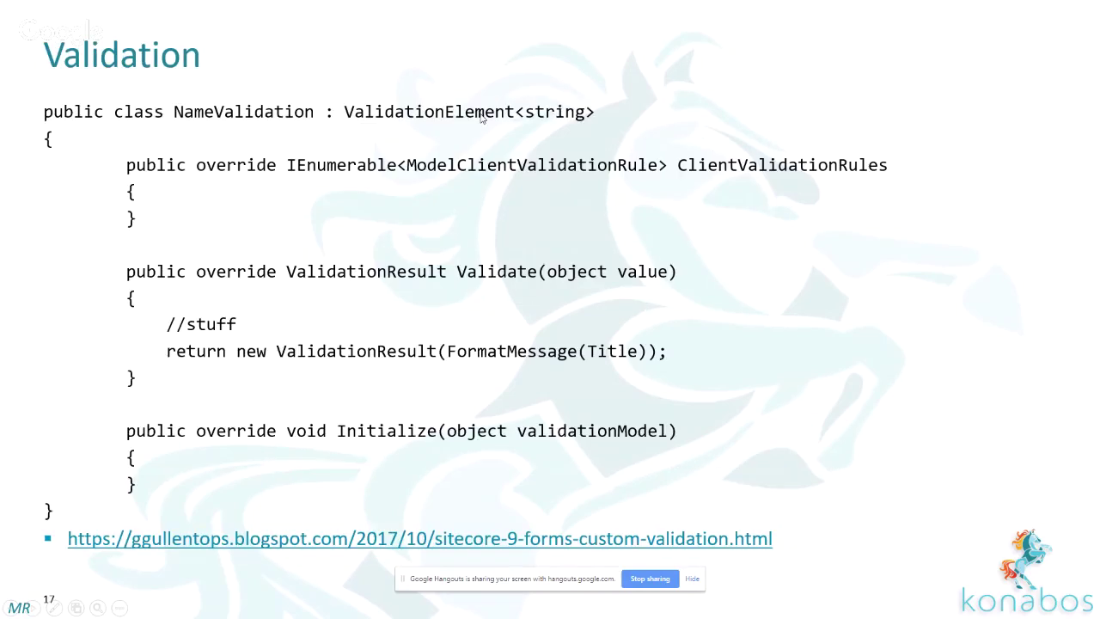